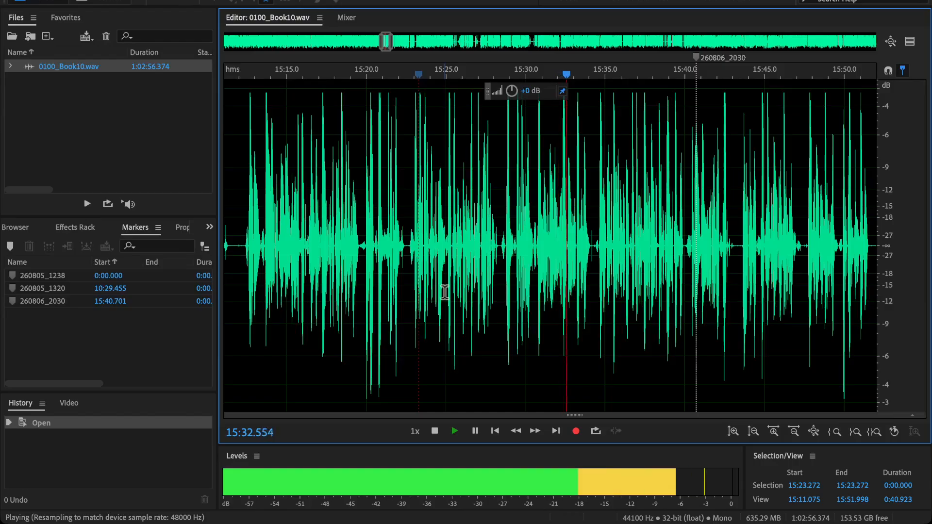
# Listen to the narration around the 260806_2030 marker, replaying it from 15:47.553 and from 15:41.610.
pyautogui.moveTo(649, 315); pyautogui.dragTo(548, 332)
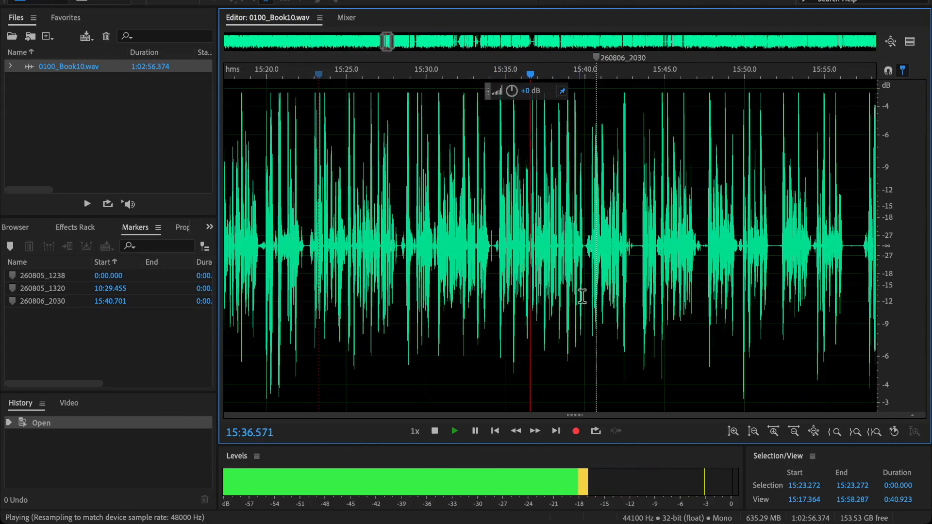
pyautogui.moveTo(582, 296); pyautogui.dragTo(452, 295)
pyautogui.press('\\')
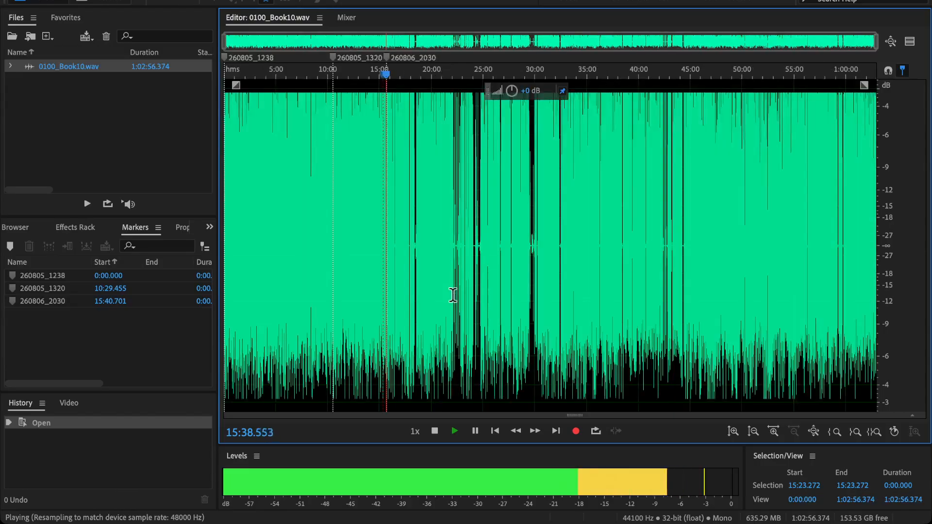
pyautogui.press('\\')
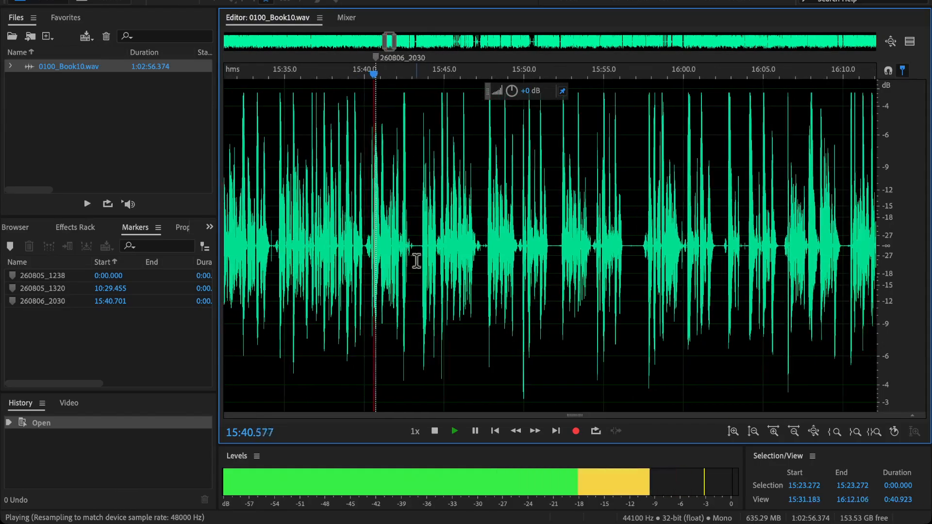
pyautogui.hscroll(-3, 434, 255)
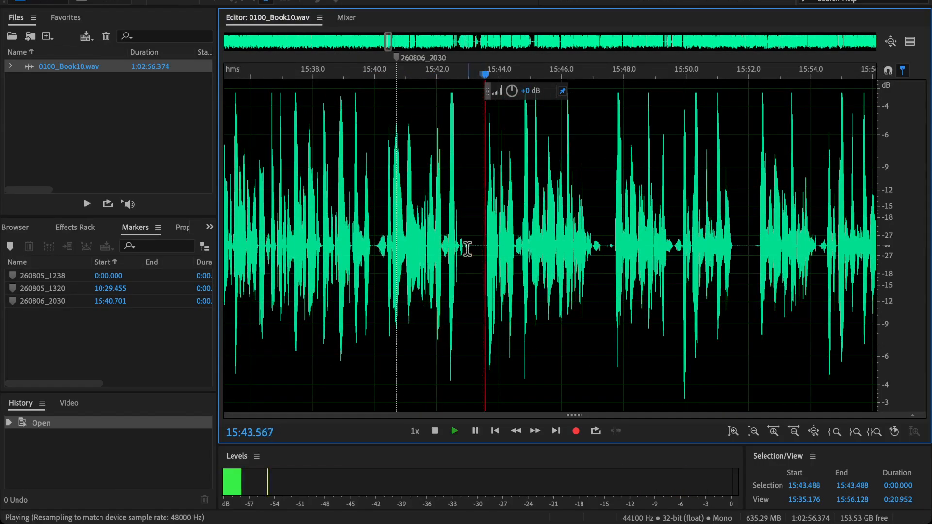
pyautogui.scroll(1, 481, 241)
pyautogui.click(649, 257)
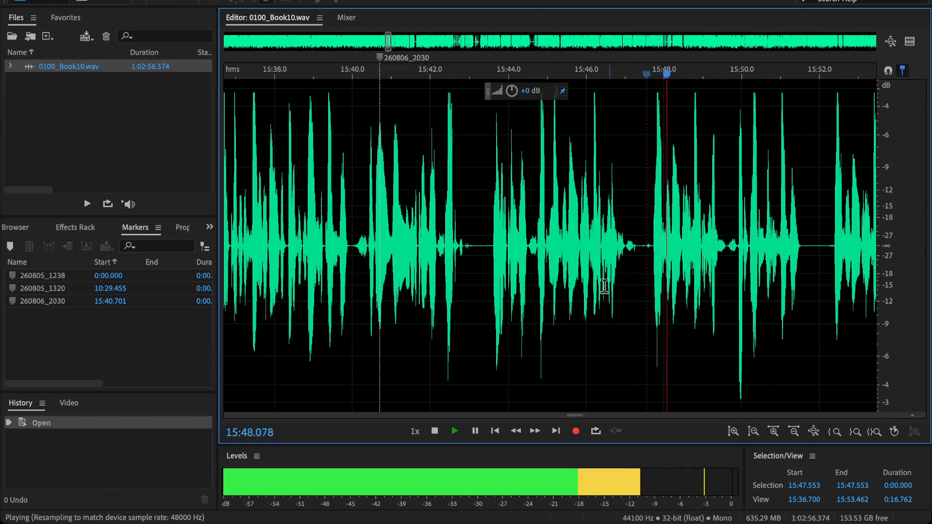
pyautogui.click(416, 239)
pyautogui.scroll(1, 417, 238)
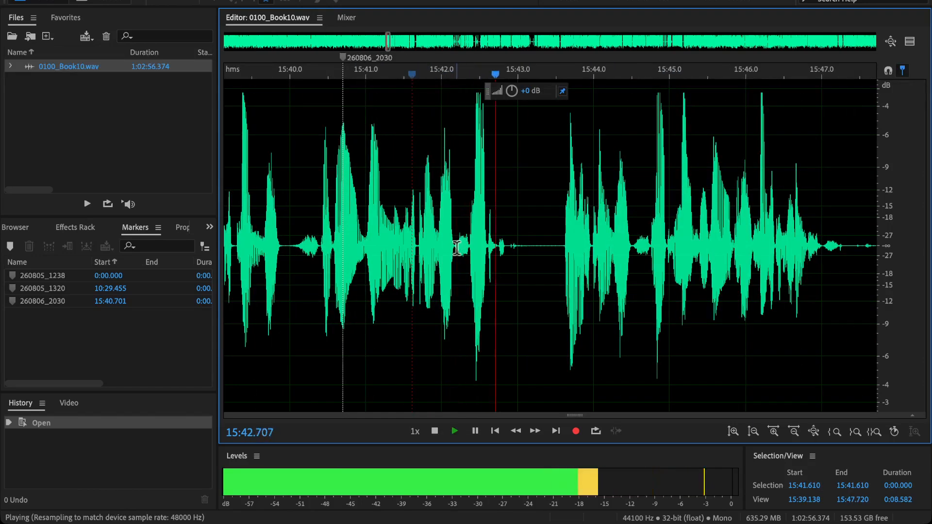
# Delete about 2.3 seconds of audio starting at 15:42.155 and play back the join from 15:41.670.
pyautogui.press('space')
pyautogui.moveTo(455, 252); pyautogui.dragTo(631, 329)
pyautogui.press('Delete')
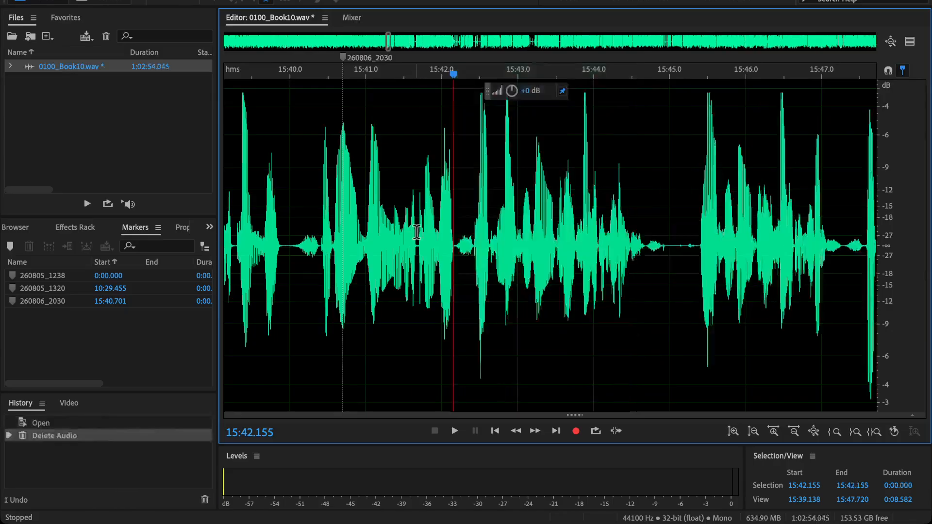
pyautogui.scroll(-2, 421, 243)
pyautogui.click(420, 243)
pyautogui.press('space')
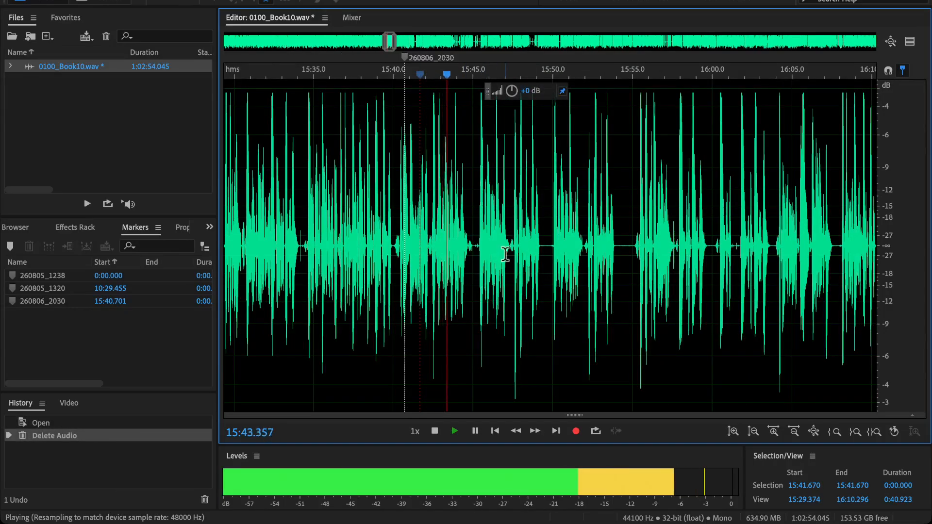
# Audition the phrases following the join, sampling playback near 15:55, 15:47 and 15:49.722.
pyautogui.scroll(3, 505, 254)
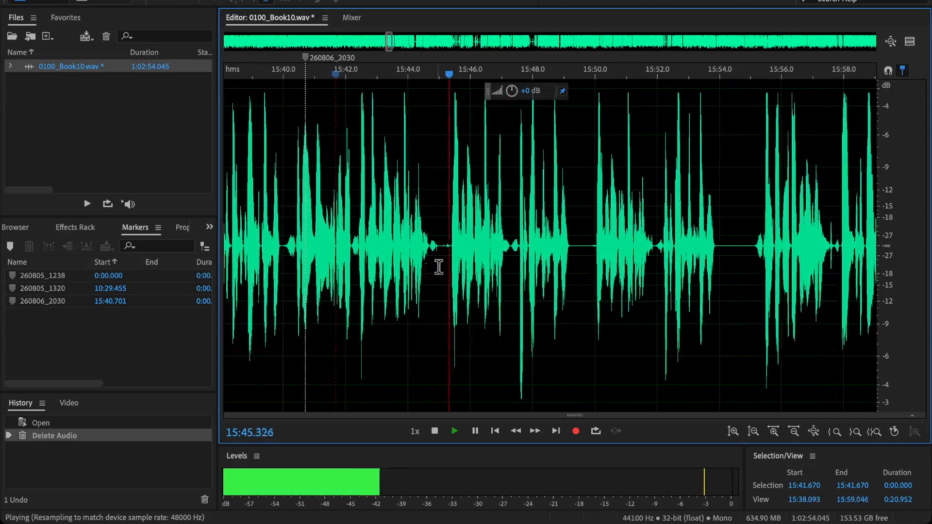
pyautogui.click(759, 246)
pyautogui.press('space')
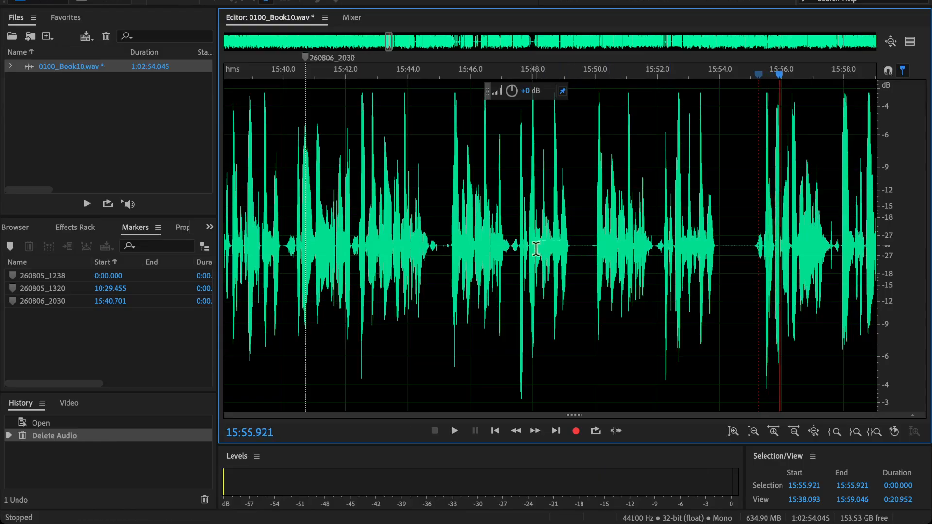
pyautogui.click(510, 245)
pyautogui.press('space')
pyautogui.click(586, 238)
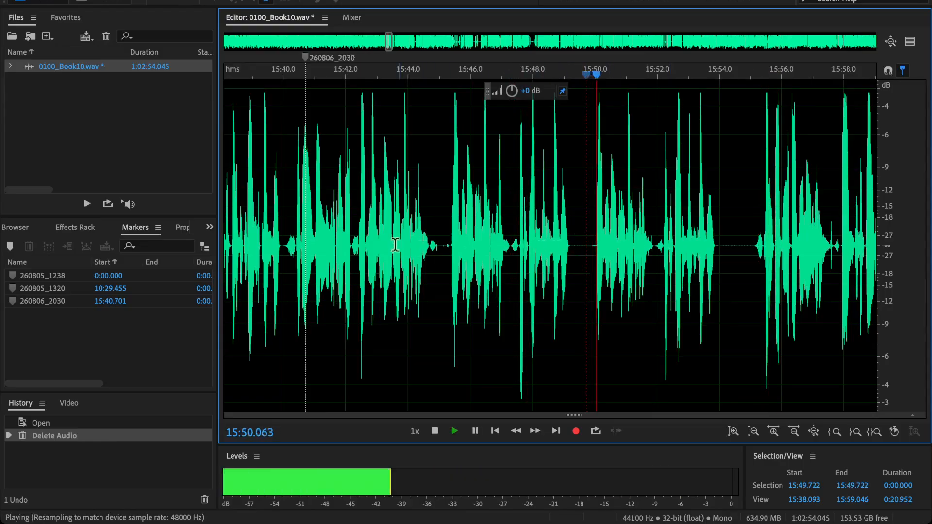
# Compare the phrase starts at about 15:42.6 and 15:50.064 by playing short snippets of each.
pyautogui.press('space')
pyautogui.click(363, 247)
pyautogui.press('space')
pyautogui.scroll(2, 369, 250)
pyautogui.press('space')
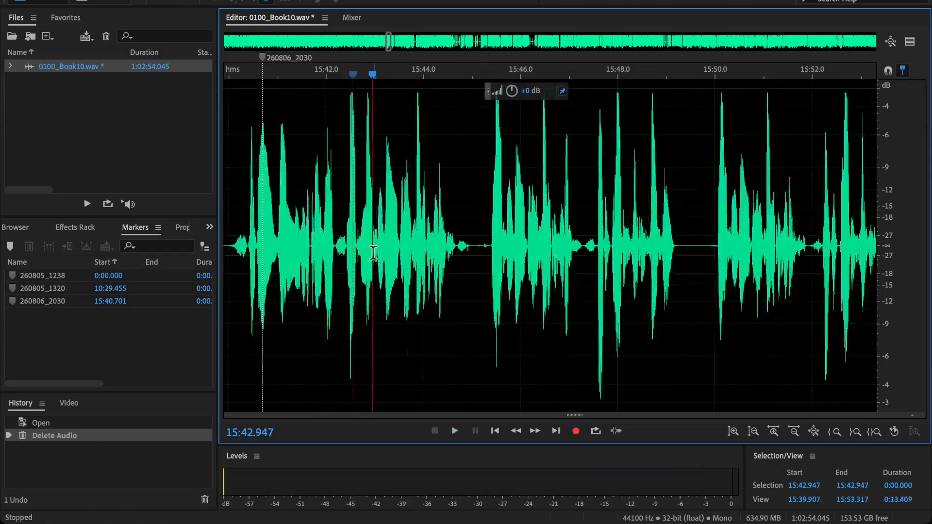
pyautogui.click(356, 252)
pyautogui.press('space')
pyautogui.press('space')
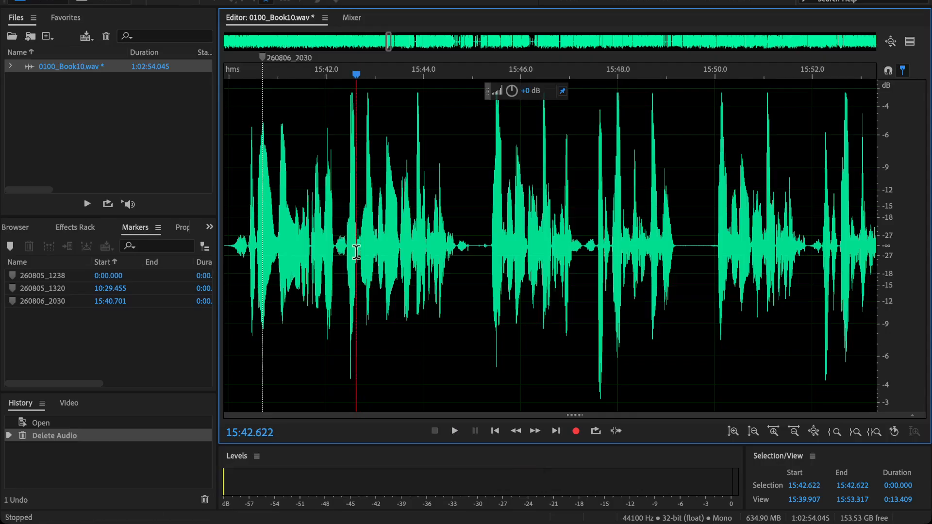
pyautogui.press('space')
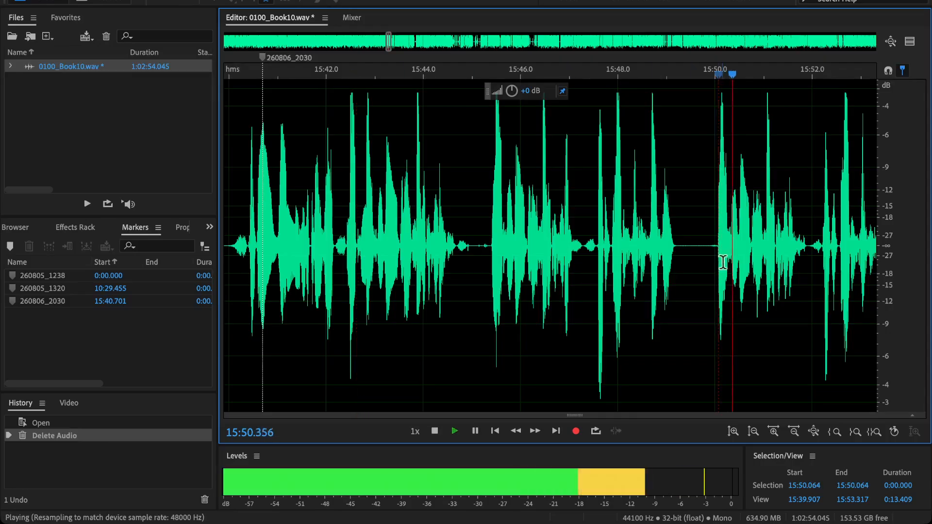
pyautogui.press('space')
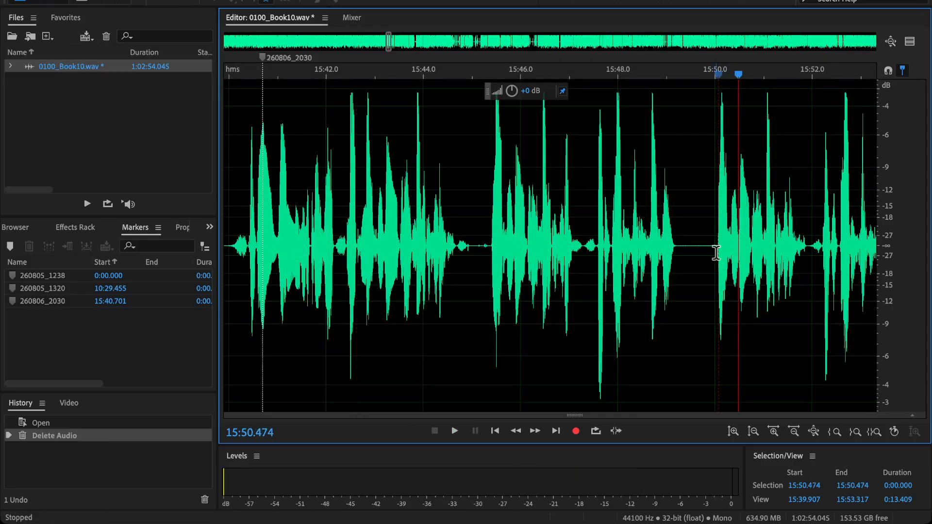
# Select the audio from 15:42.989 to 15:50.299, aligning both edges with the ends of the matching words.
pyautogui.moveTo(716, 252); pyautogui.dragTo(362, 266)
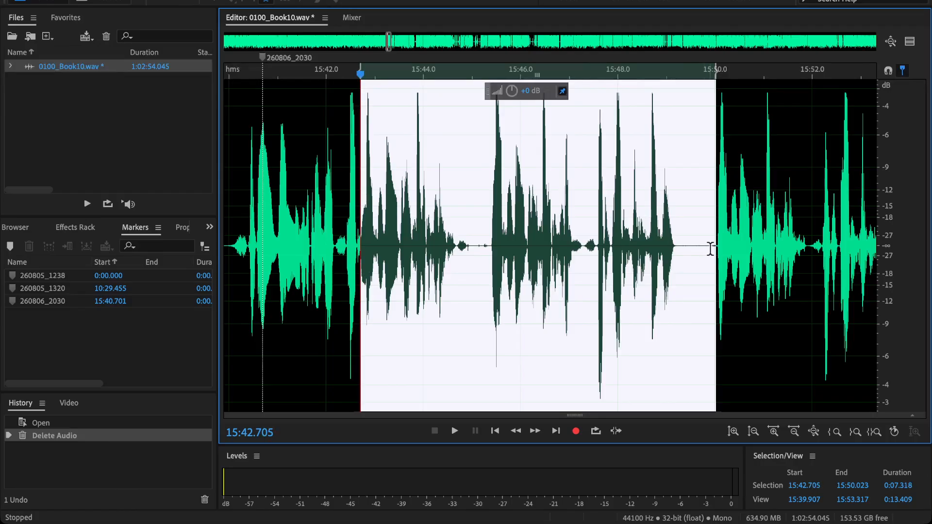
pyautogui.moveTo(716, 251); pyautogui.dragTo(727, 254)
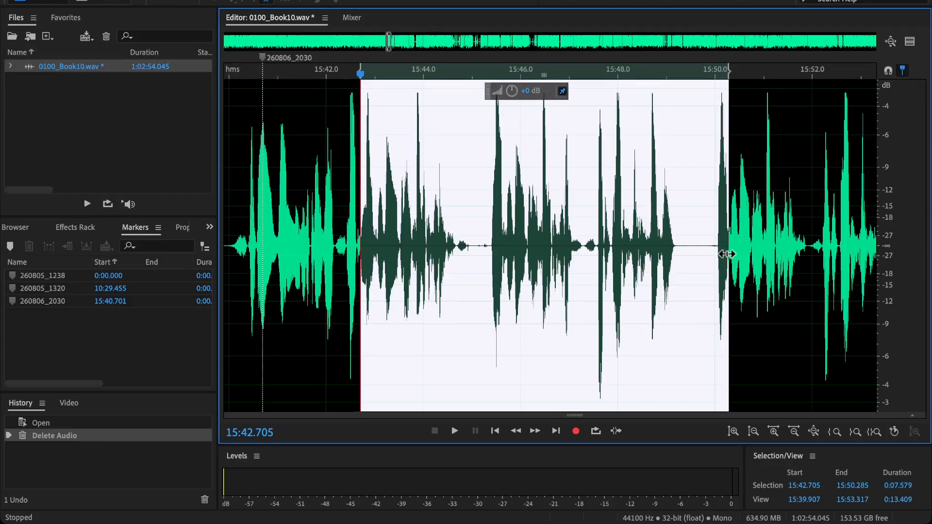
pyautogui.scroll(3, 359, 231)
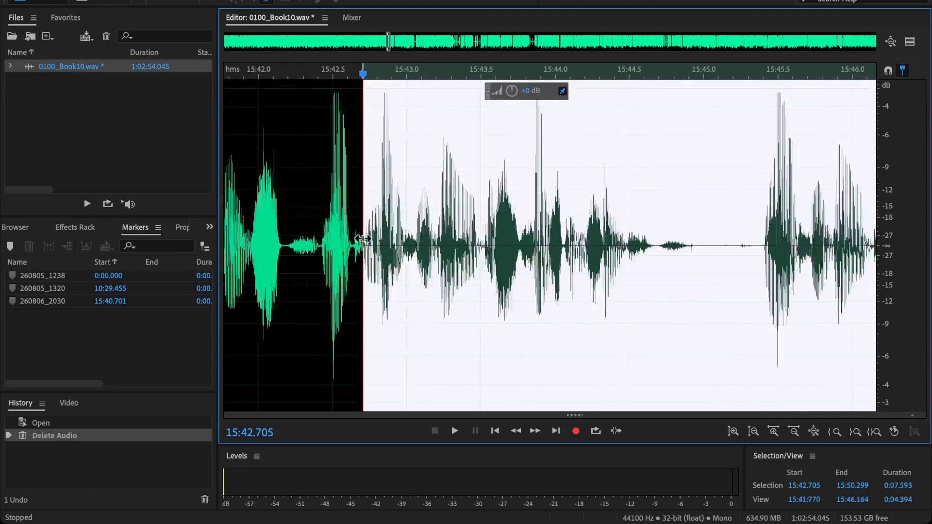
pyautogui.moveTo(360, 242); pyautogui.dragTo(402, 266)
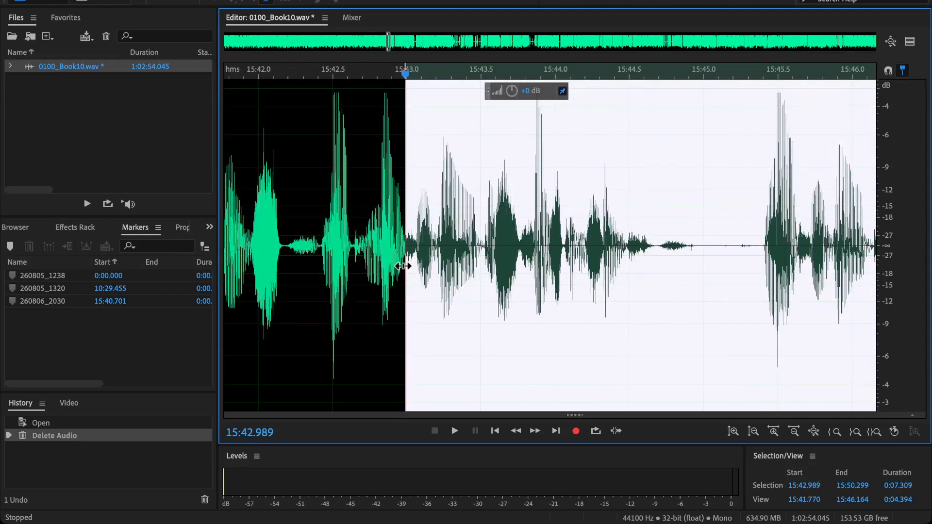
# Try deleting the selected audio, play the join from 15:42.420, and undo the deletion.
pyautogui.press('Delete')
pyautogui.click(321, 220)
pyautogui.press('space')
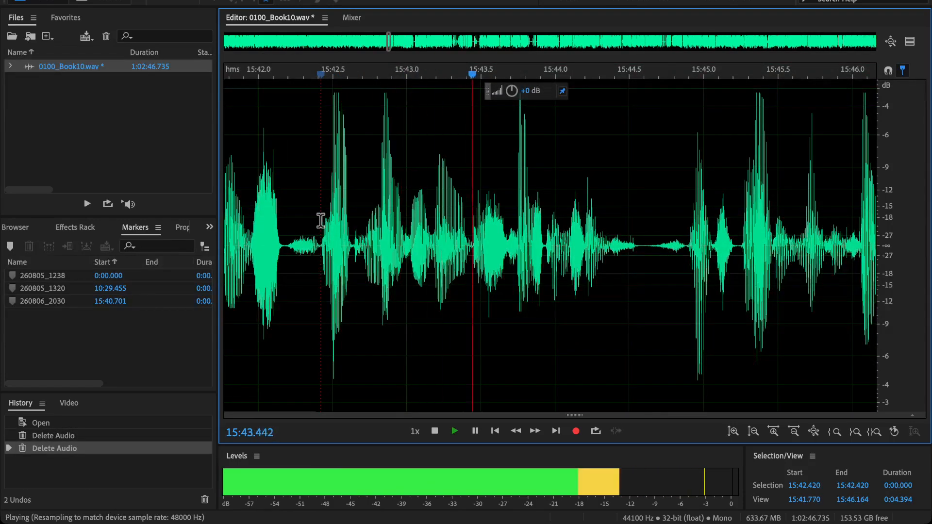
pyautogui.press('space')
pyautogui.hotkey('ctrl', 'z')
# Move the end of the selection back to 15:50.249 and delete the selected audio.
pyautogui.scroll(4, 732, 285)
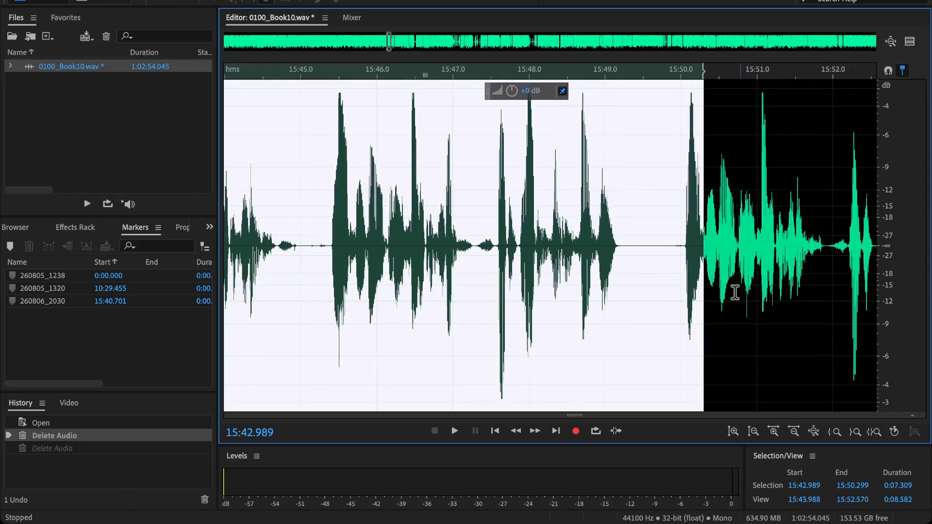
pyautogui.moveTo(679, 263); pyautogui.dragTo(666, 270)
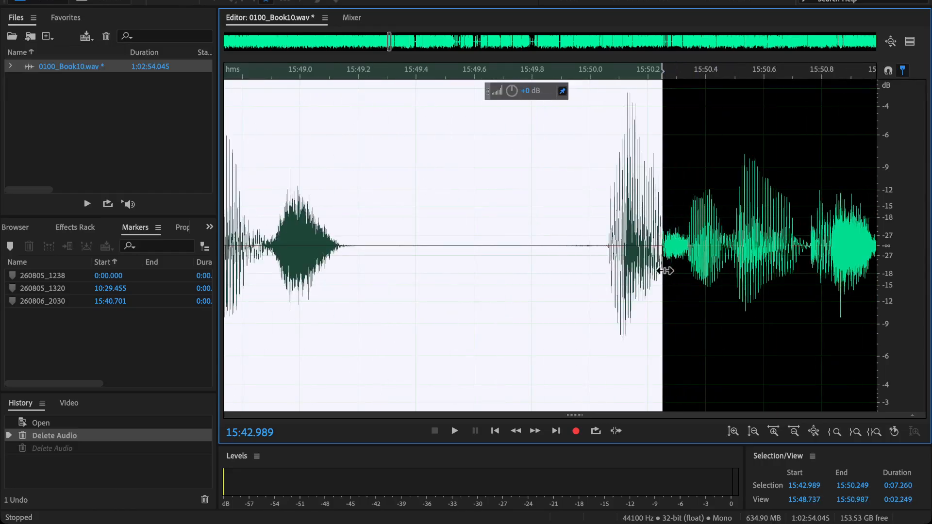
pyautogui.press('Delete')
# Play back the join from 15:42.173 and add a cue marker at about 15:44.511 during playback.
pyautogui.click(392, 222)
pyautogui.scroll(-3, 391, 222)
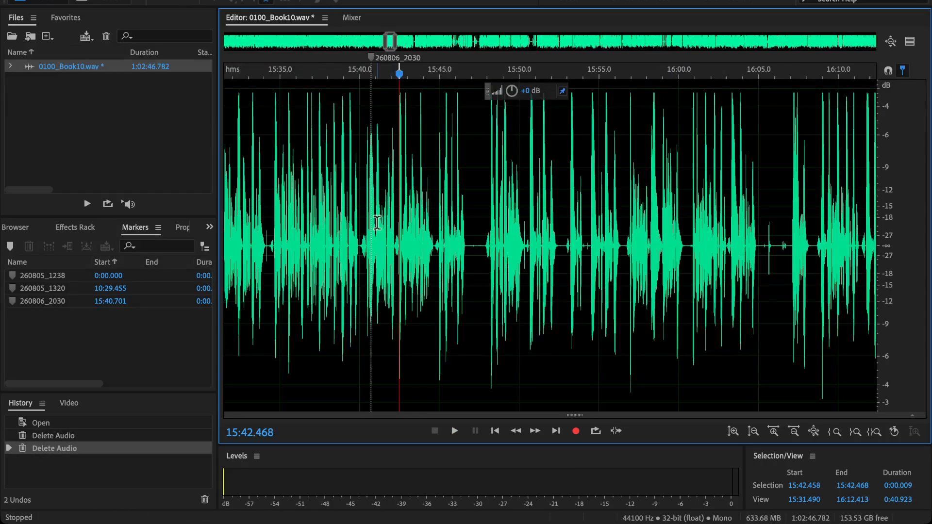
pyautogui.press('space')
pyautogui.click(442, 242)
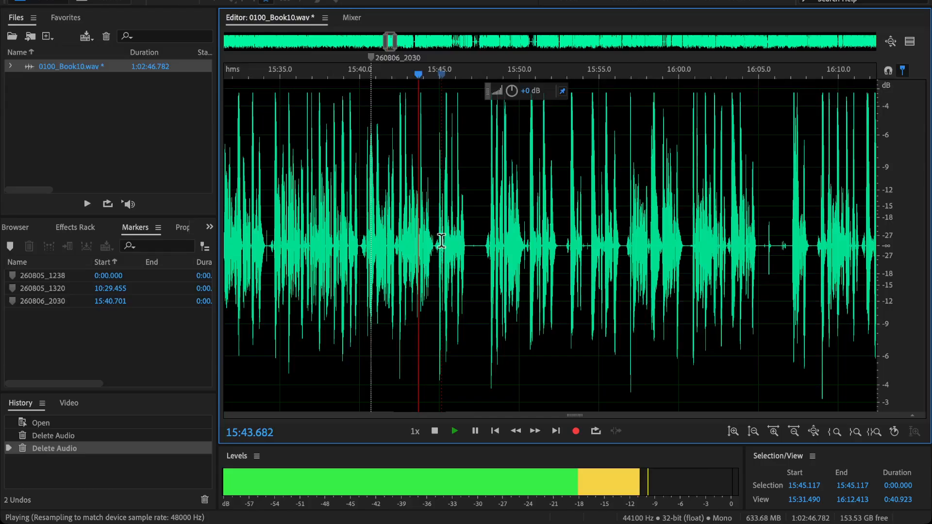
pyautogui.click(394, 237)
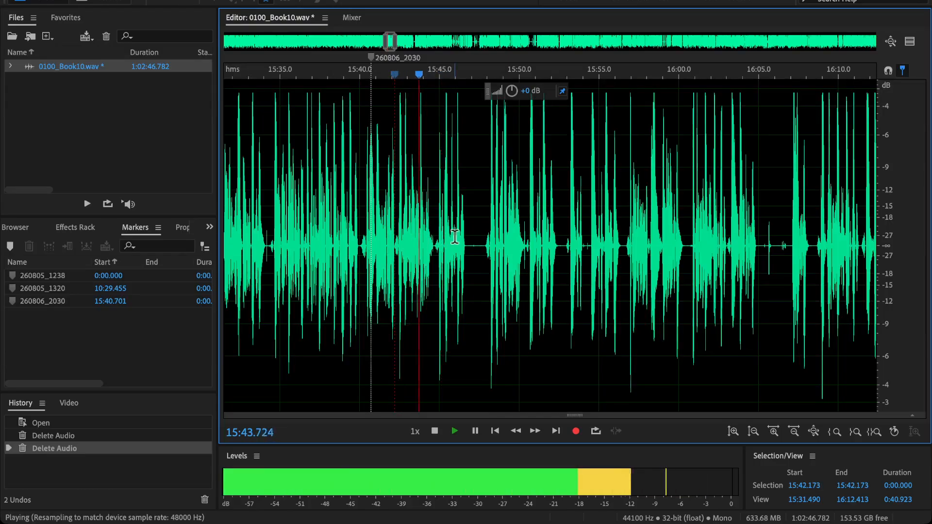
pyautogui.press('m')
# Listen to the narration after the new cue marker, replaying from 15:48.022, 15:45.794, 15:53.585 and 15:50.920.
pyautogui.scroll(2, 470, 258)
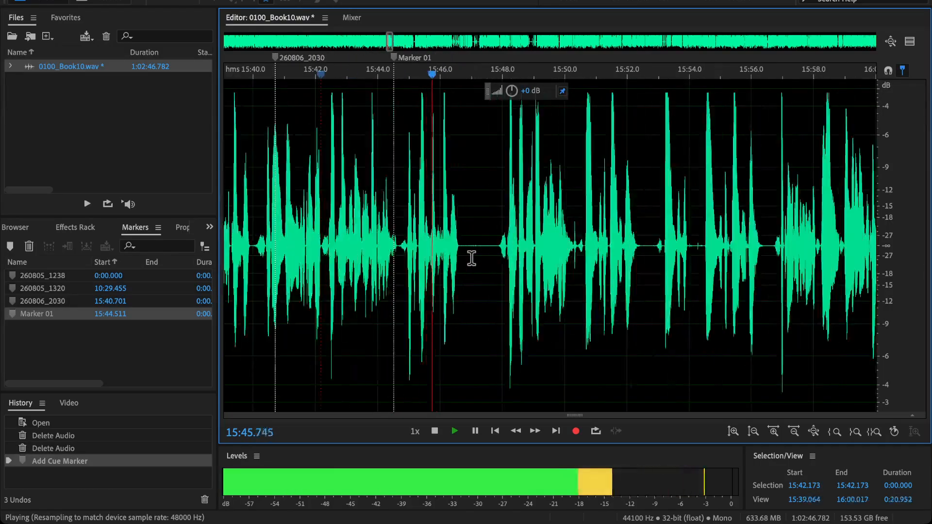
pyautogui.click(502, 250)
pyautogui.scroll(2, 491, 257)
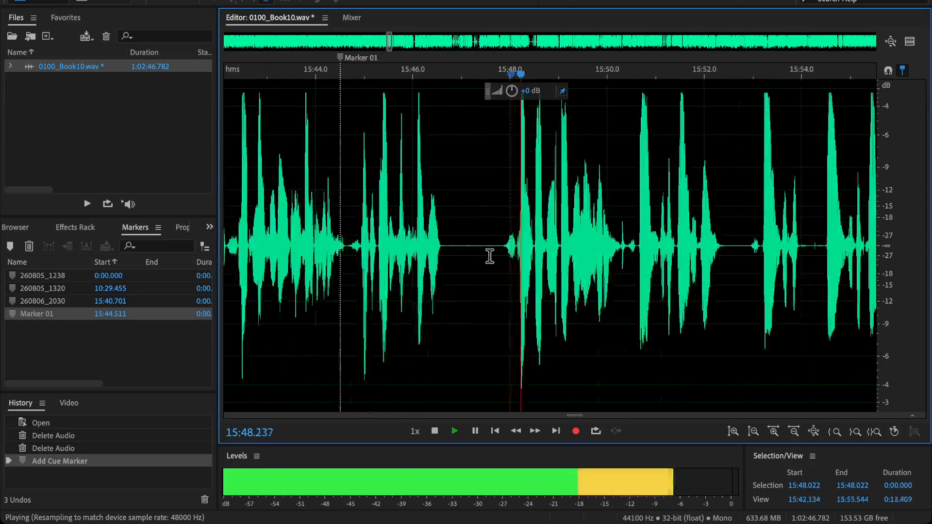
pyautogui.click(381, 252)
pyautogui.scroll(-4, 380, 251)
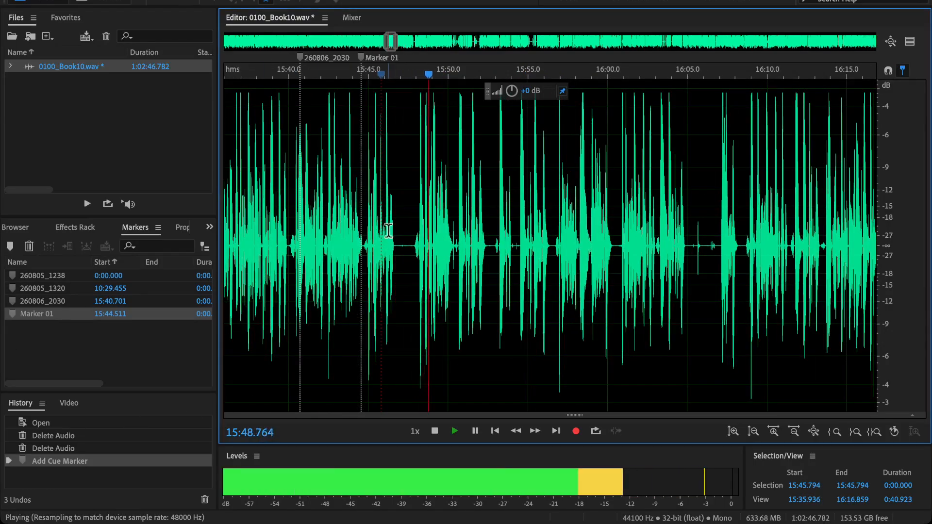
pyautogui.scroll(2, 427, 213)
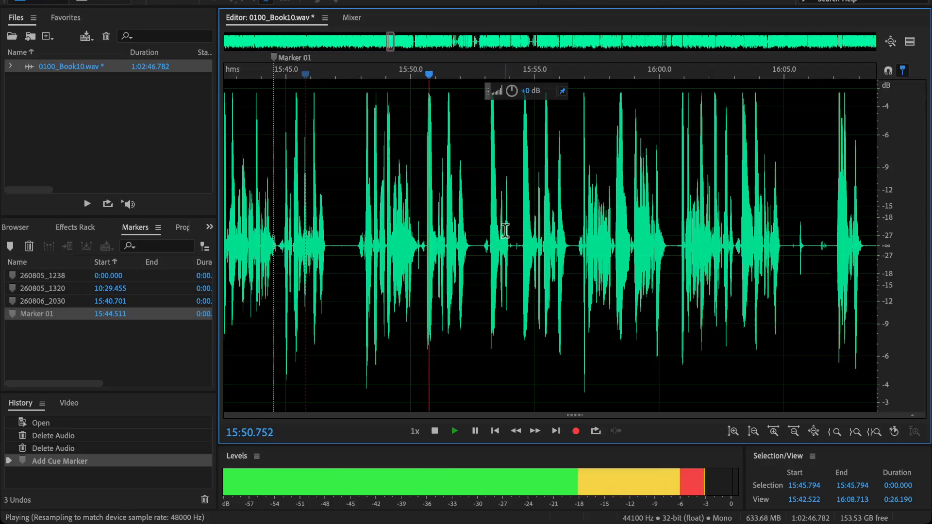
pyautogui.click(500, 244)
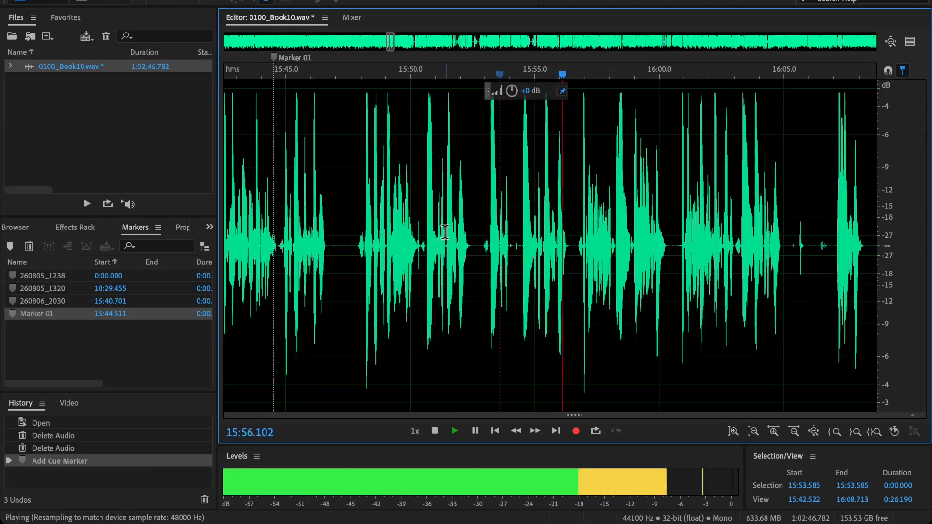
pyautogui.click(434, 247)
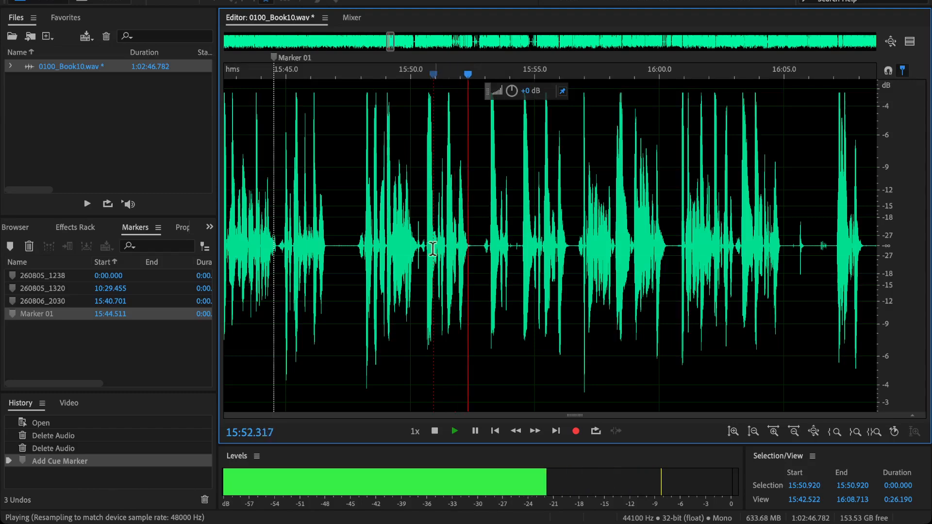
pyautogui.press('space')
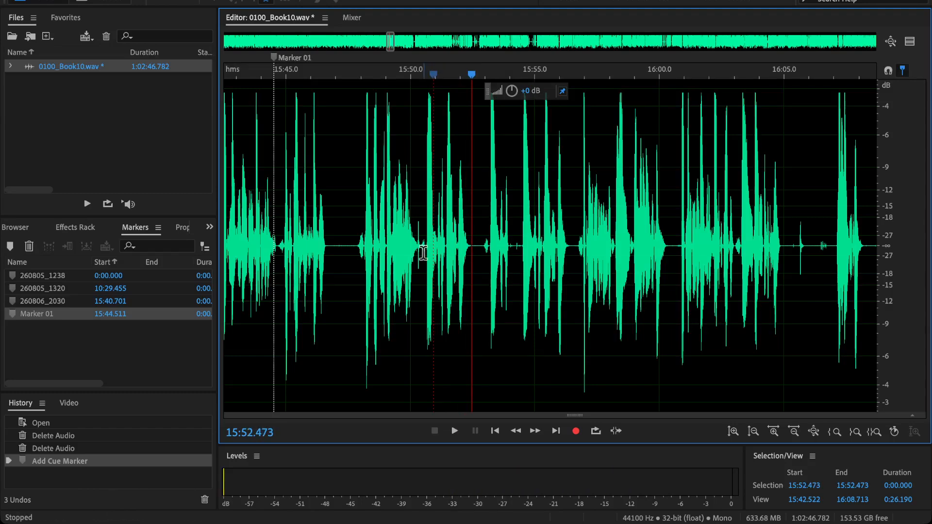
# Delete about 3.8 seconds of audio starting near 15:50.651 and play back the edit from 15:47.825.
pyautogui.moveTo(427, 252); pyautogui.dragTo(519, 305)
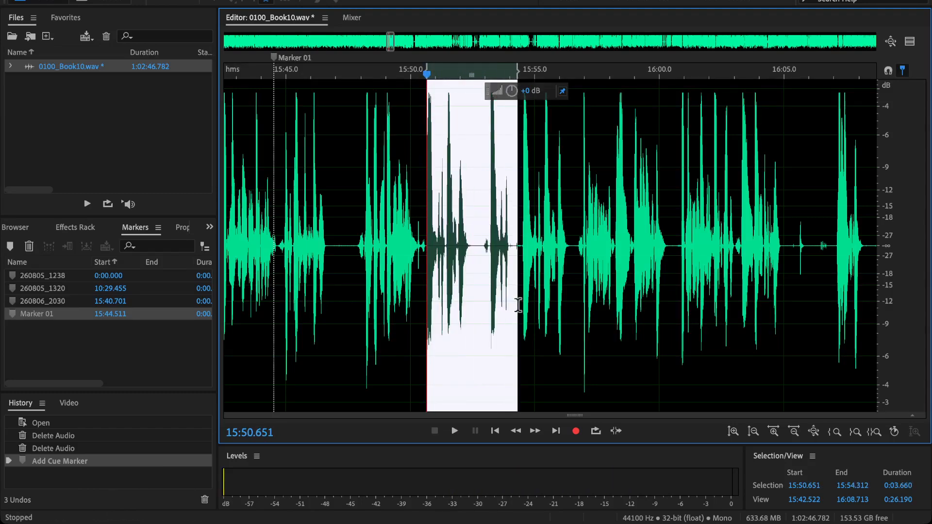
pyautogui.press('Delete')
pyautogui.click(357, 252)
pyautogui.press('space')
pyautogui.press('-')
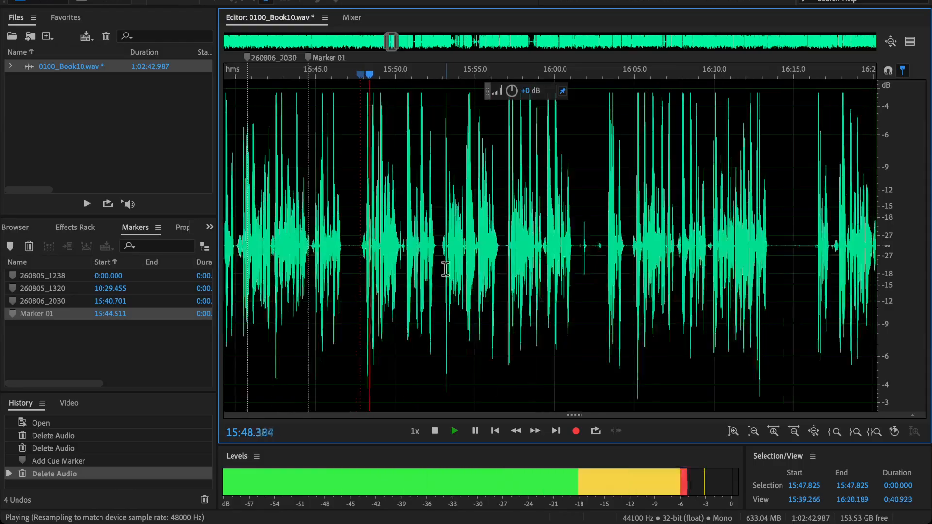
pyautogui.press('=')
pyautogui.press('=')
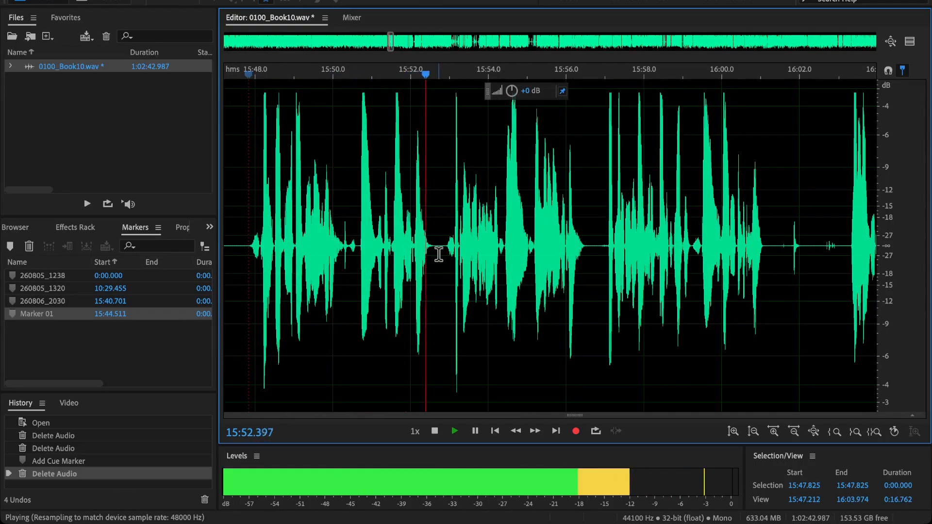
# Play the repeated take from 16:03.609, and delete about 7.8 seconds of audio starting at 15:56.583.
pyautogui.press('-')
pyautogui.hscroll(5, 507, 279)
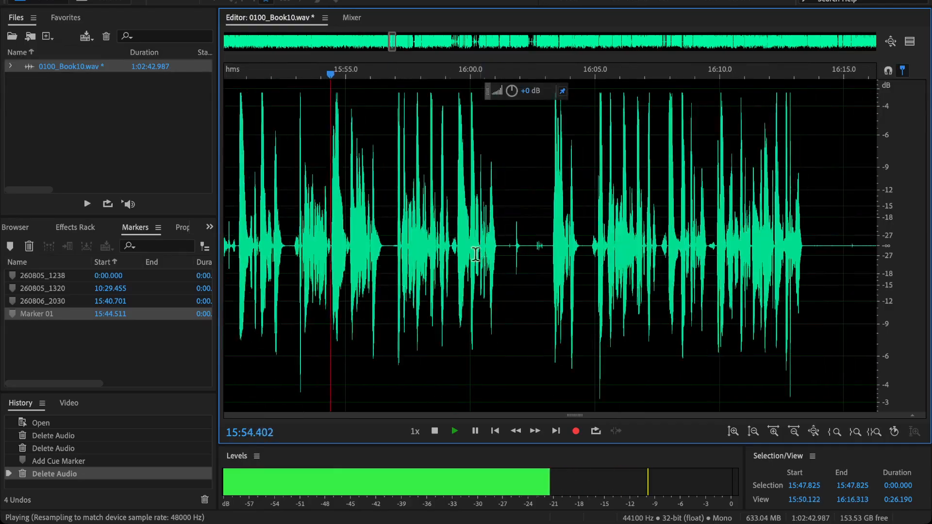
pyautogui.hscroll(-3, 524, 245)
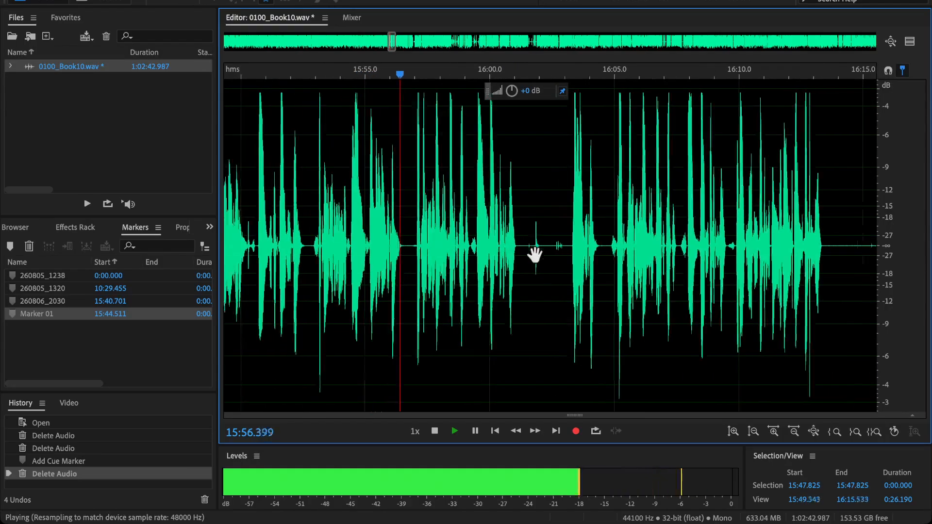
pyautogui.click(600, 247)
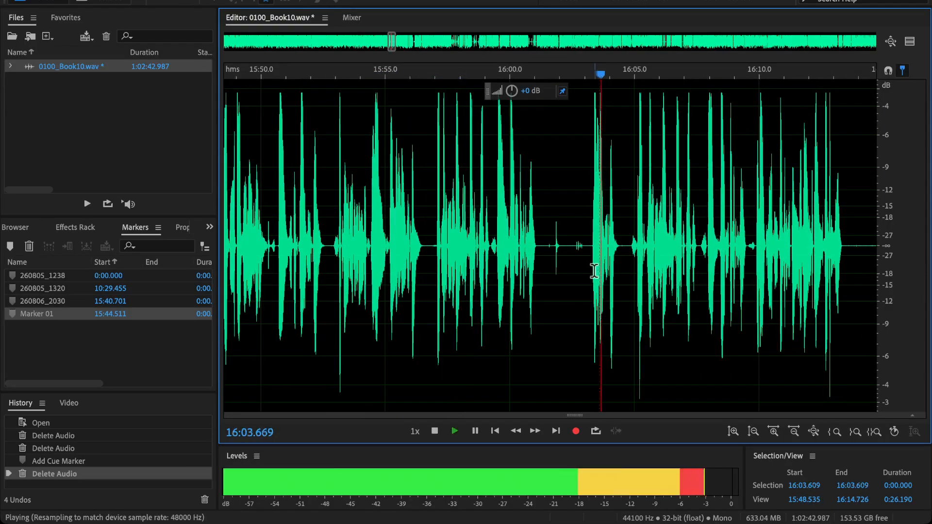
pyautogui.moveTo(426, 254); pyautogui.dragTo(619, 295)
pyautogui.press('Delete')
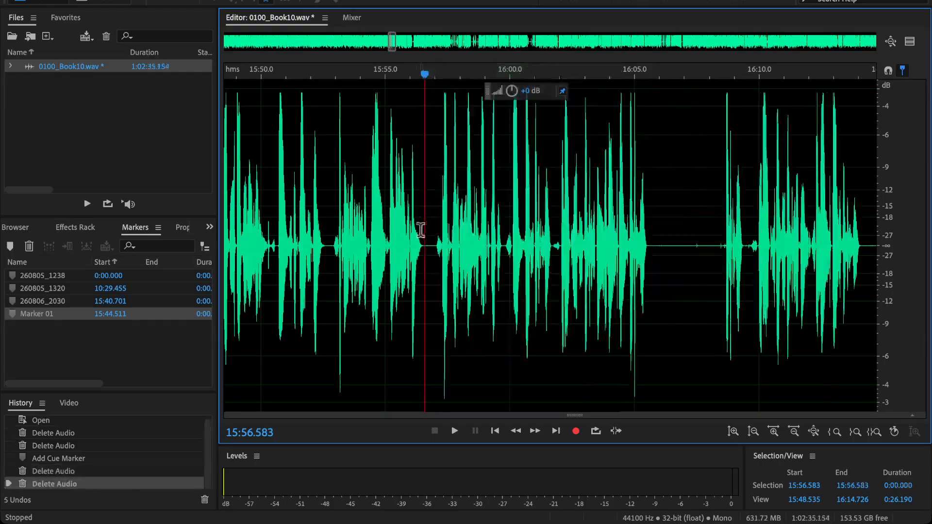
# Play back the join from 15:56.045 to check the narration after the cut.
pyautogui.click(412, 225)
pyautogui.press('space')
pyautogui.scroll(-2, 417, 224)
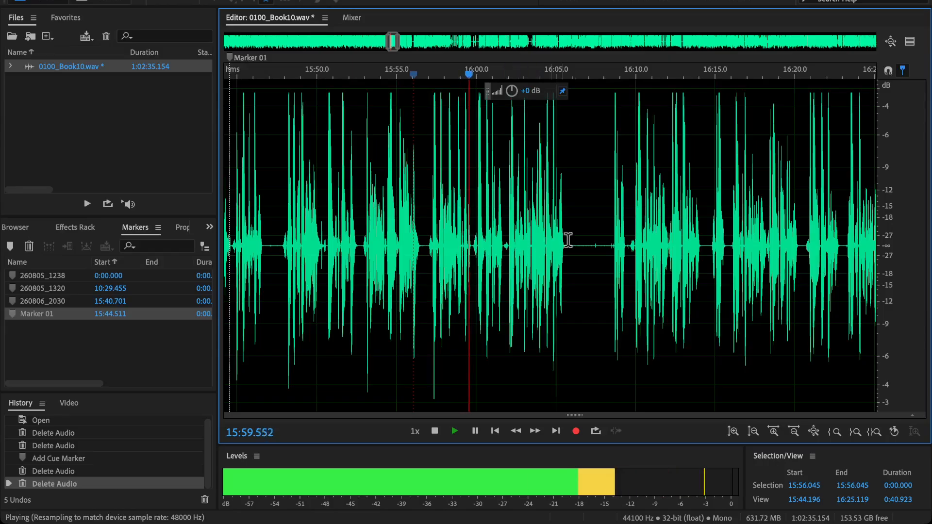
pyautogui.scroll(1, 530, 252)
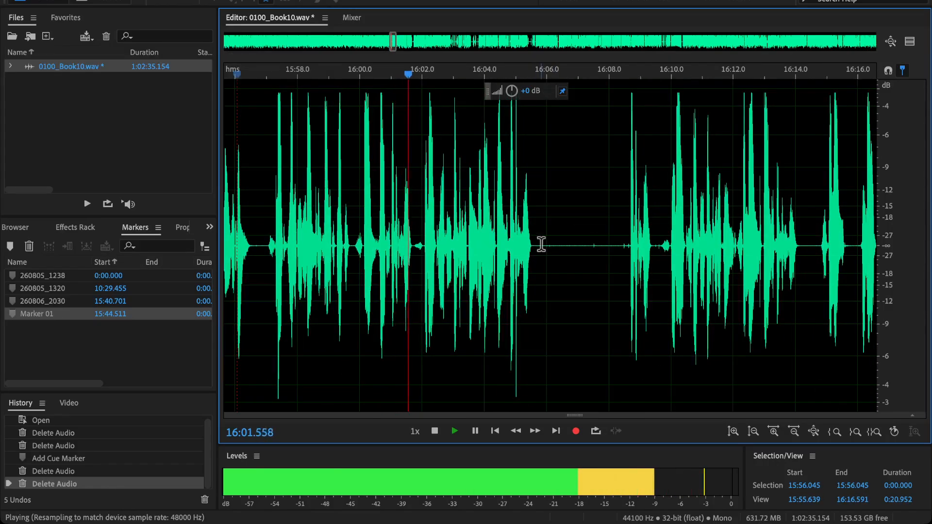
# Compare the repeated takes by playing from 16:08.832, 16:15.090 and 16:08.899, and locate the matching start near 16:01.934.
pyautogui.click(564, 250)
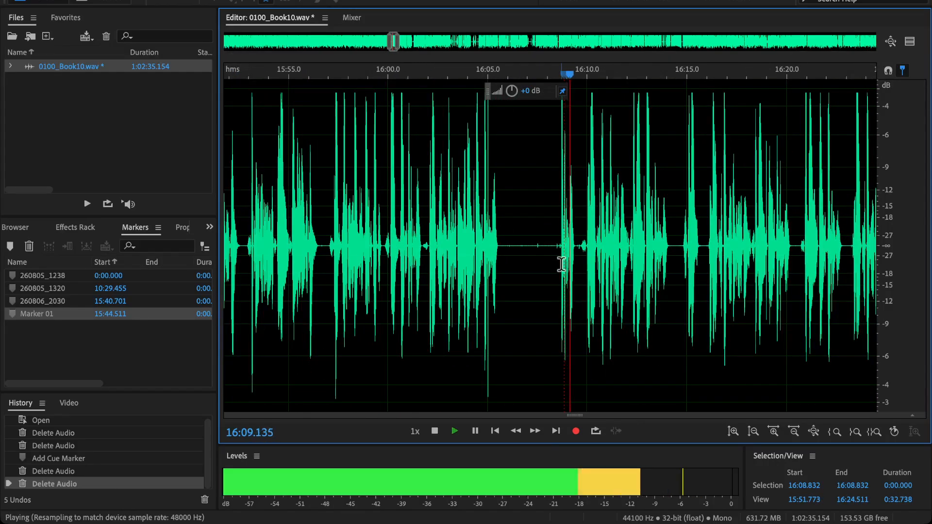
pyautogui.press('space')
pyautogui.click(690, 248)
pyautogui.press('space')
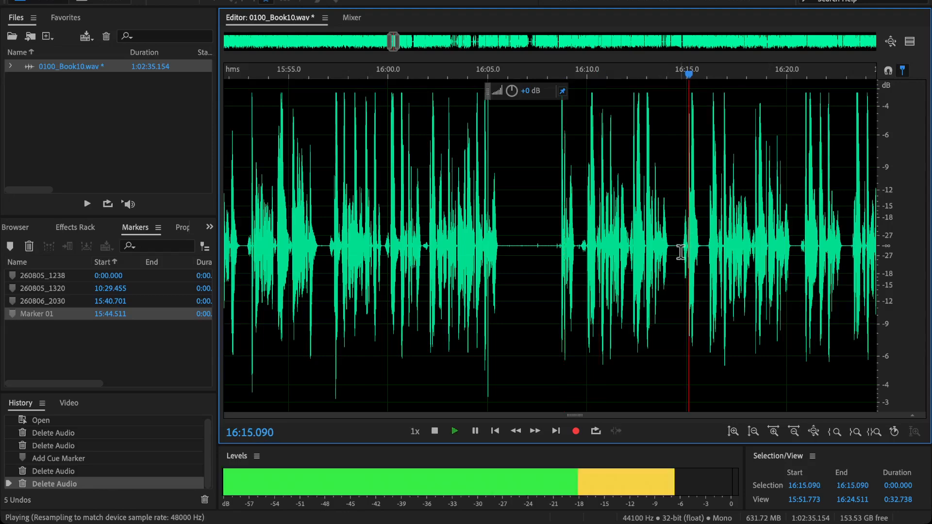
pyautogui.press('space')
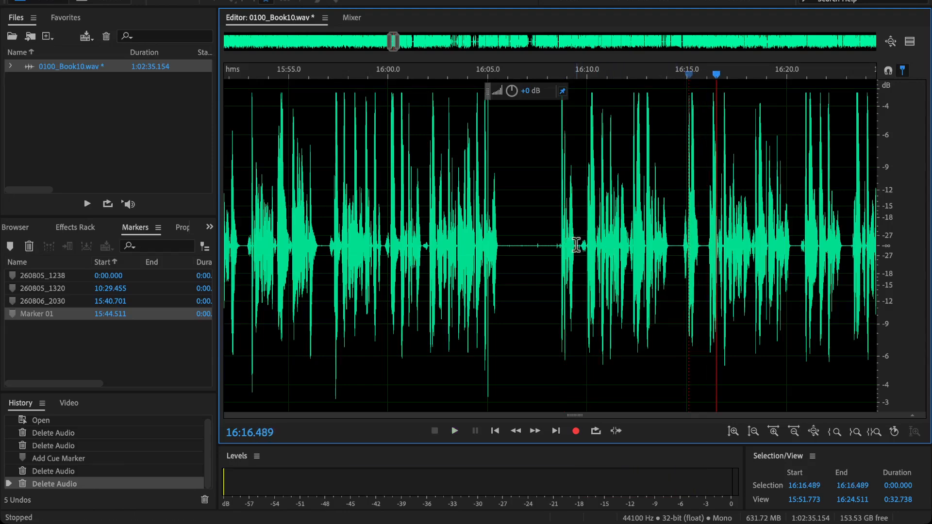
pyautogui.click(563, 248)
pyautogui.press('space')
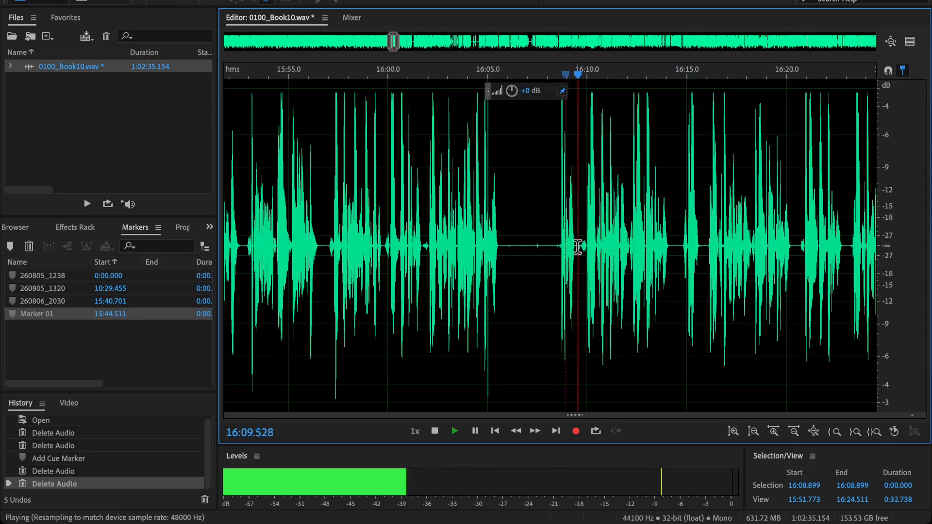
pyautogui.press('space')
pyautogui.click(415, 242)
pyautogui.press('space')
pyautogui.press('space')
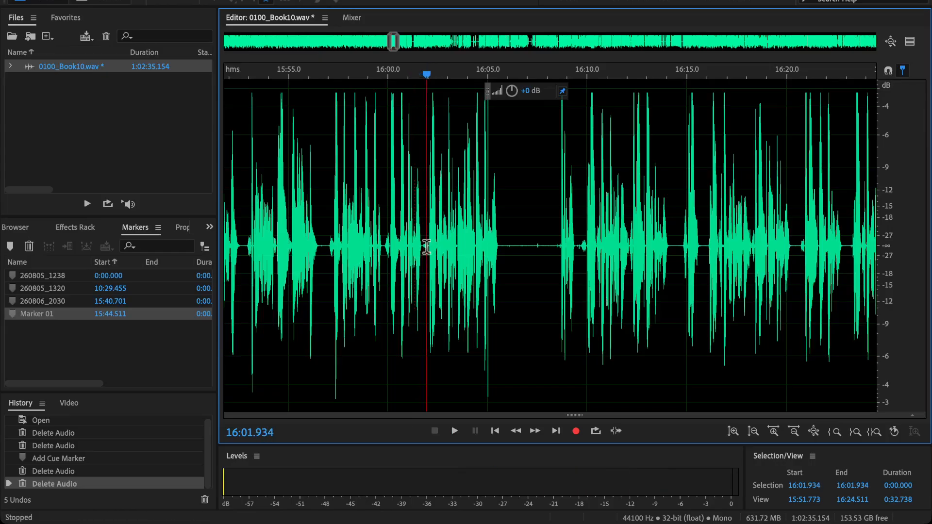
# Delete about 14 seconds of audio from about 16:02.1 to 16:16.066 and play back the join from 16:00.839.
pyautogui.moveTo(429, 254); pyautogui.dragTo(706, 319)
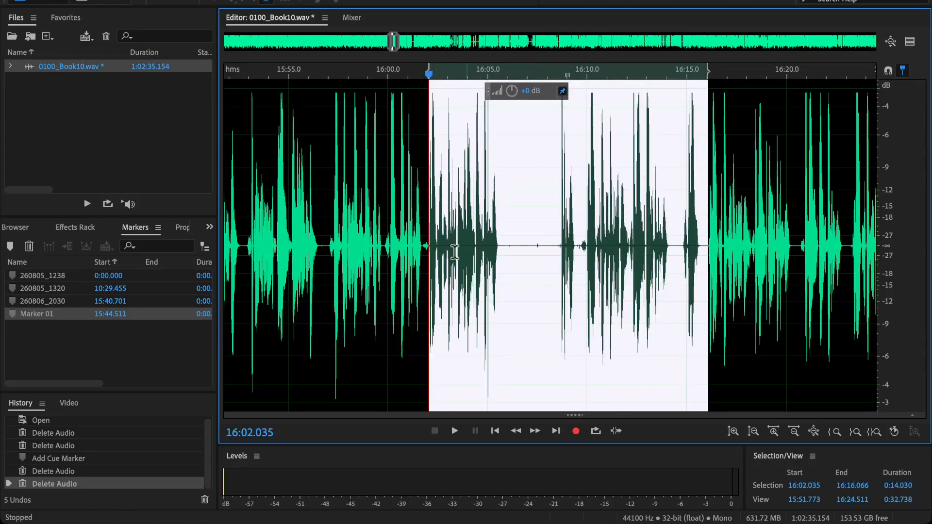
pyautogui.scroll(2, 454, 252)
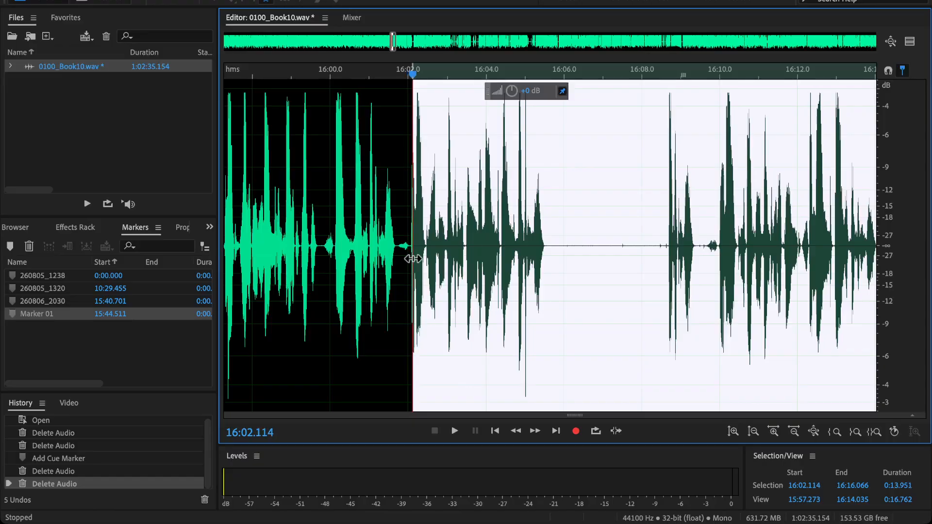
pyautogui.press('Delete')
pyautogui.click(363, 214)
pyautogui.press('space')
pyautogui.scroll(-3, 363, 214)
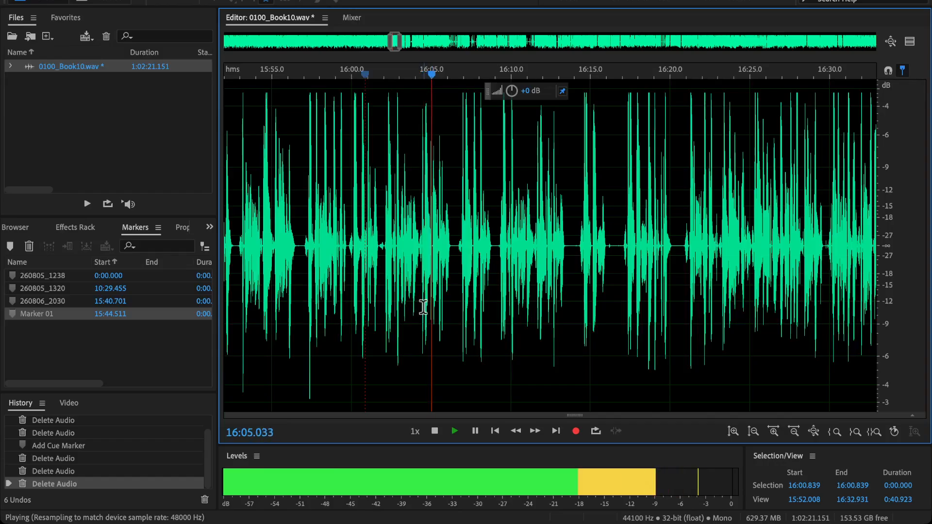
pyautogui.scroll(2, 469, 306)
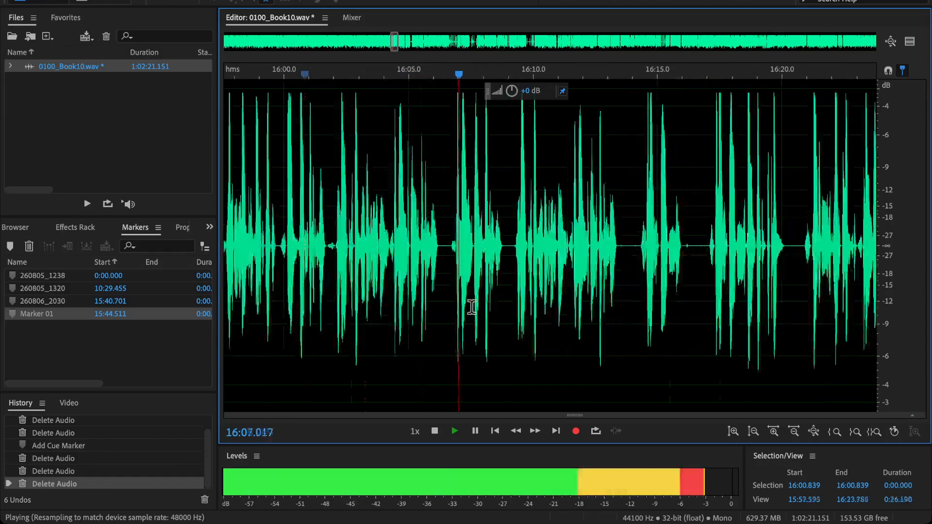
pyautogui.scroll(-1, 506, 289)
# Compare the following takes by playing from 16:09.399, 16:16.802 and about 16:09.1, and locate the cut start at 16:02.071.
pyautogui.click(522, 244)
pyautogui.press('space')
pyautogui.press('space')
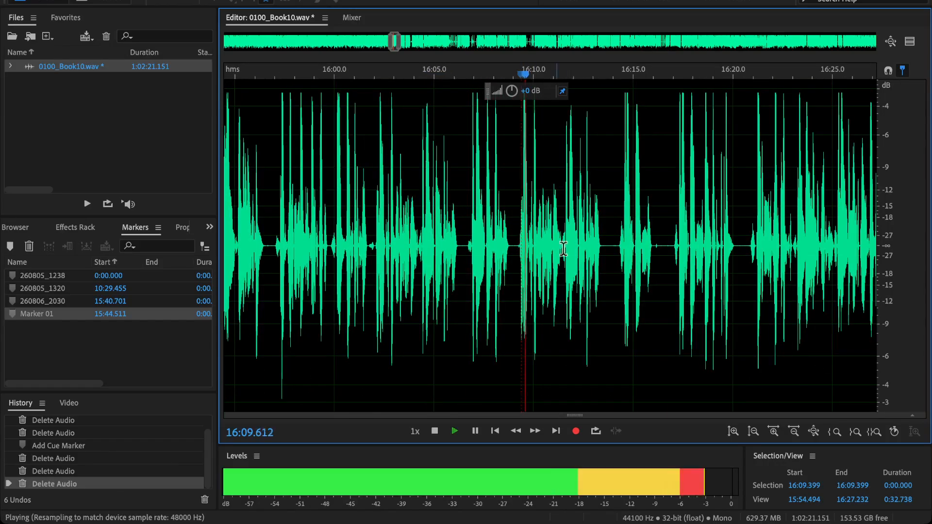
pyautogui.click(669, 241)
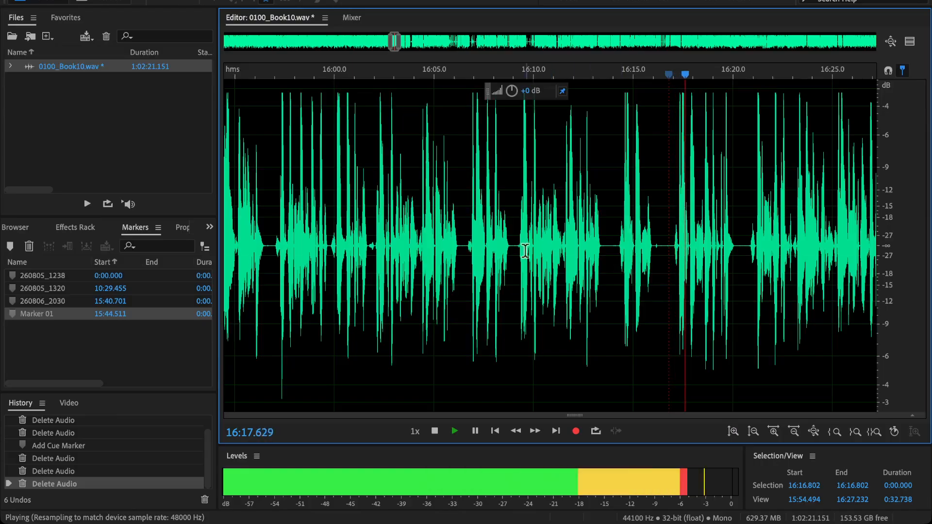
pyautogui.moveTo(516, 251); pyautogui.dragTo(530, 252)
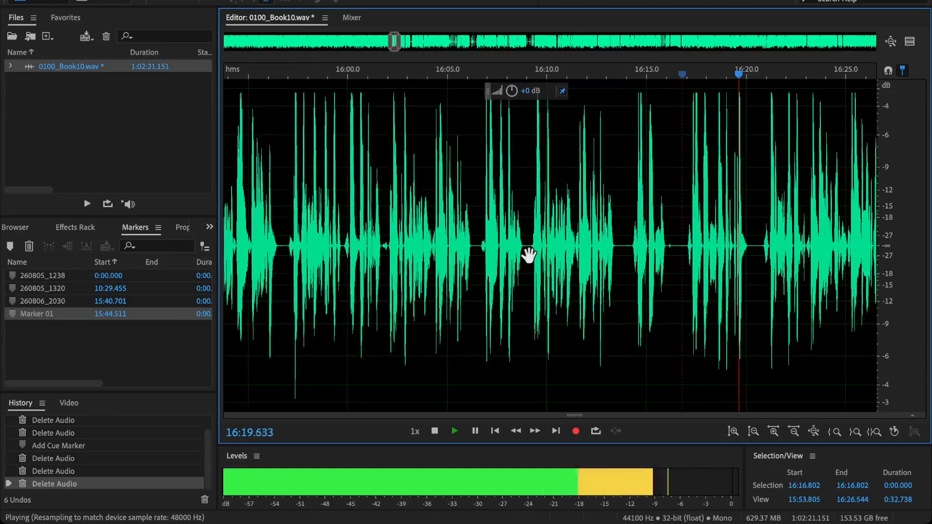
pyautogui.click(530, 250)
pyautogui.press('space')
pyautogui.press('space')
pyautogui.scroll(2, 529, 250)
pyautogui.press('space')
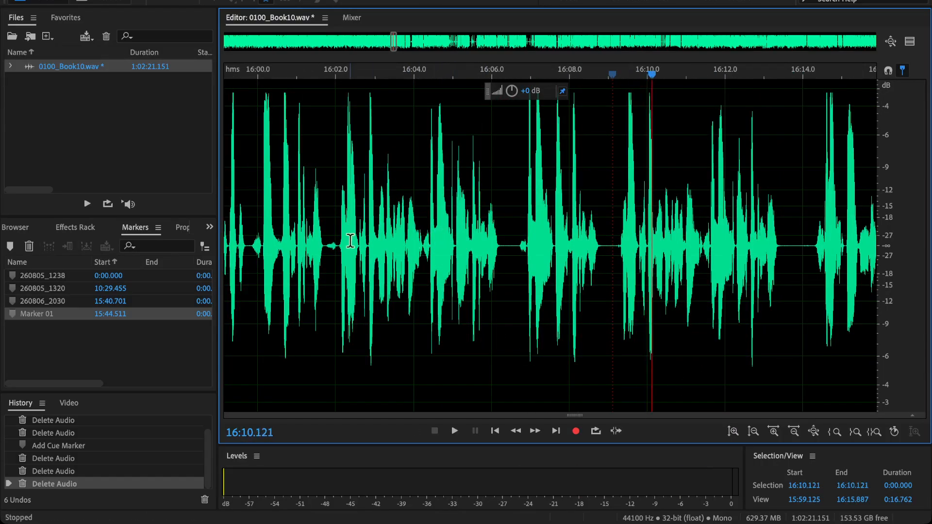
pyautogui.press('space')
pyautogui.press('space')
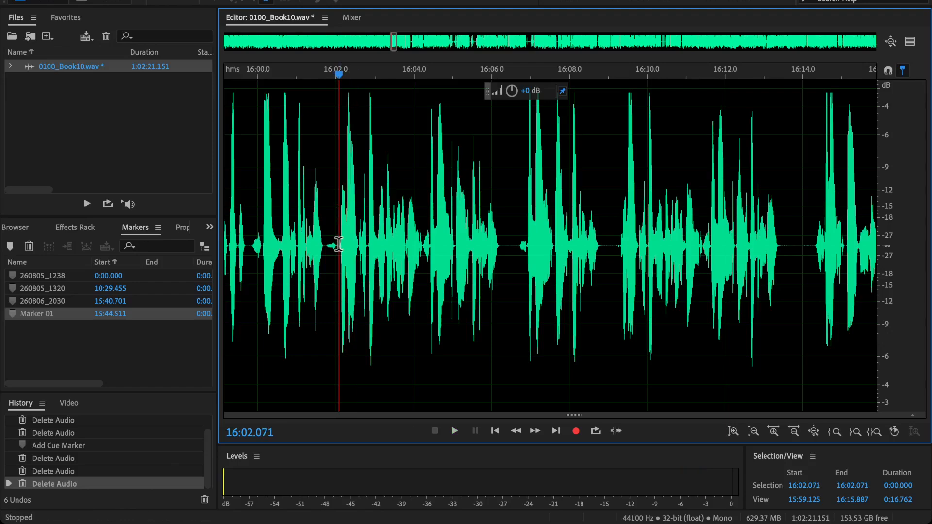
# Delete about 7.2 seconds of audio between about 16:02.071 and 16:09.203 and play back the join from 16:01.072.
pyautogui.moveTo(339, 249); pyautogui.dragTo(604, 316)
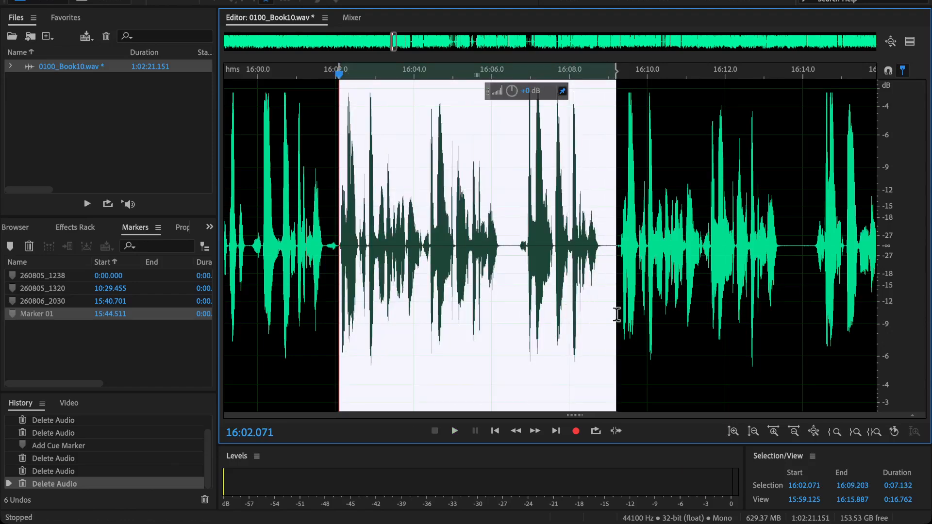
pyautogui.press('Delete')
pyautogui.click(300, 210)
pyautogui.scroll(-3, 300, 210)
pyautogui.press('space')
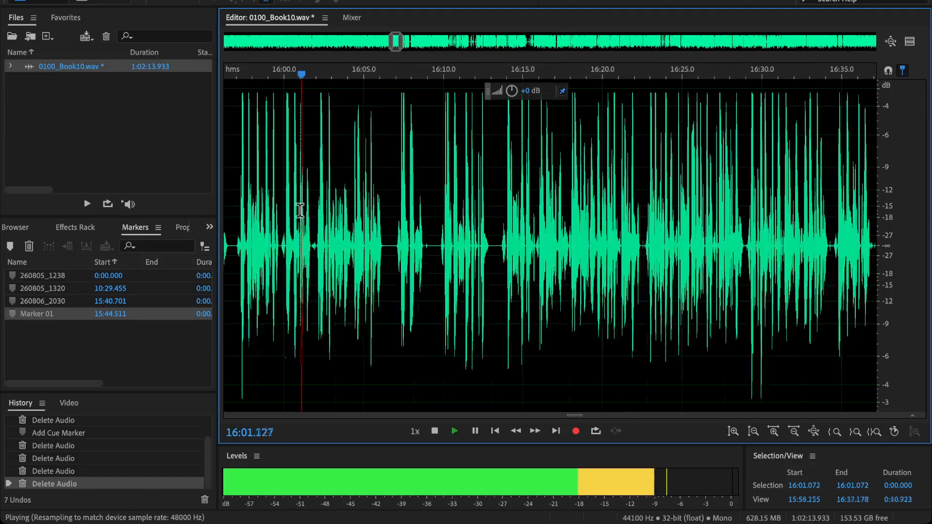
pyautogui.scroll(4, 364, 279)
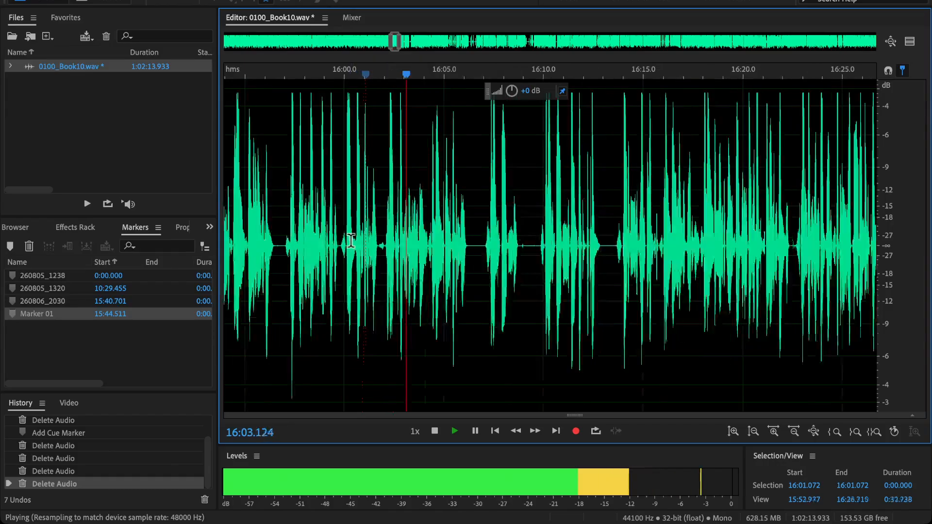
pyautogui.scroll(1, 427, 253)
# Trim the 0.052-second sliver from 16:02.028 to 16:02.081 and play back the edit from 16:00.123.
pyautogui.press('space')
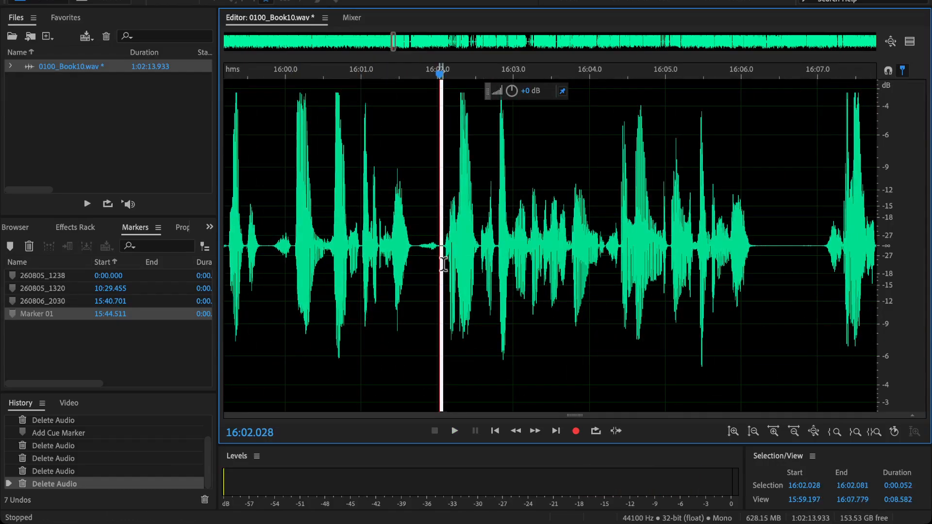
pyautogui.press('Delete')
pyautogui.click(303, 204)
pyautogui.scroll(-3, 303, 204)
pyautogui.press('space')
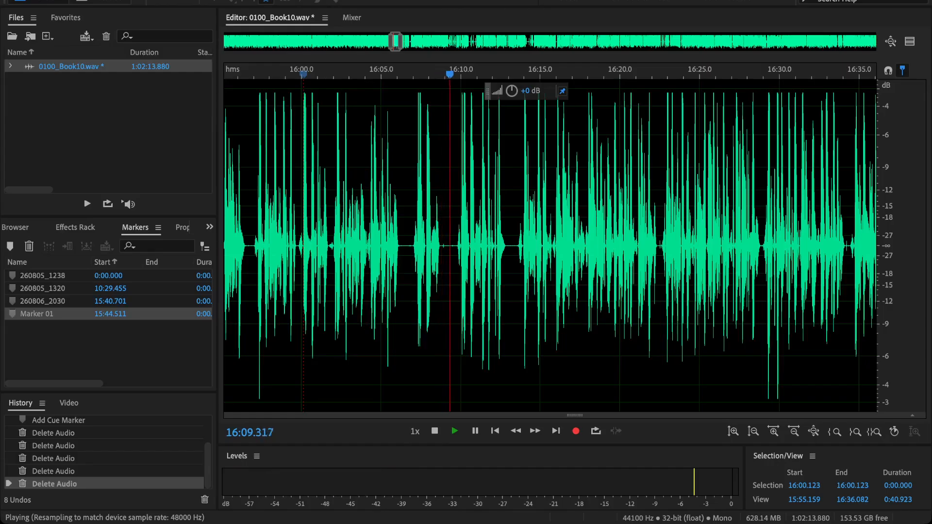
# Delete about 2.8 seconds of audio starting near 16:06.977 and play back the join from 16:04.910.
pyautogui.scroll(4, 381, 240)
pyautogui.press('space')
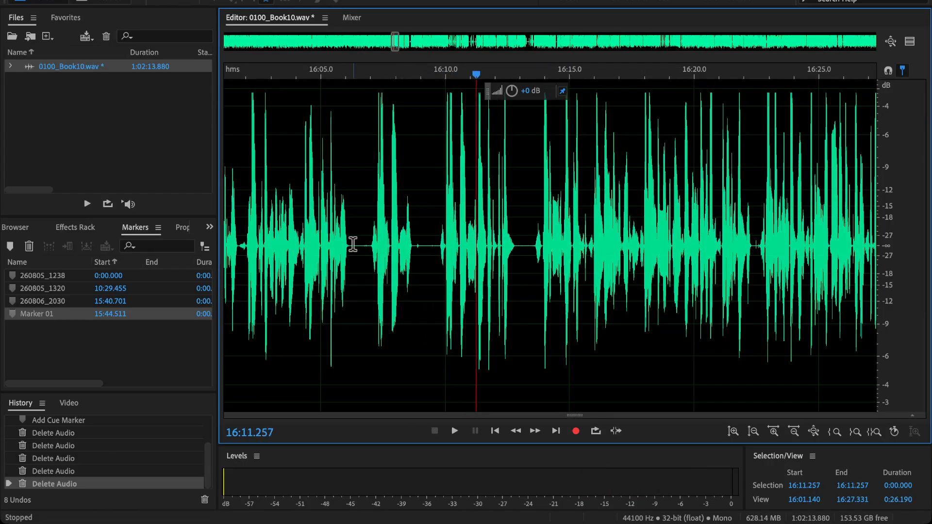
pyautogui.moveTo(378, 250); pyautogui.dragTo(484, 294)
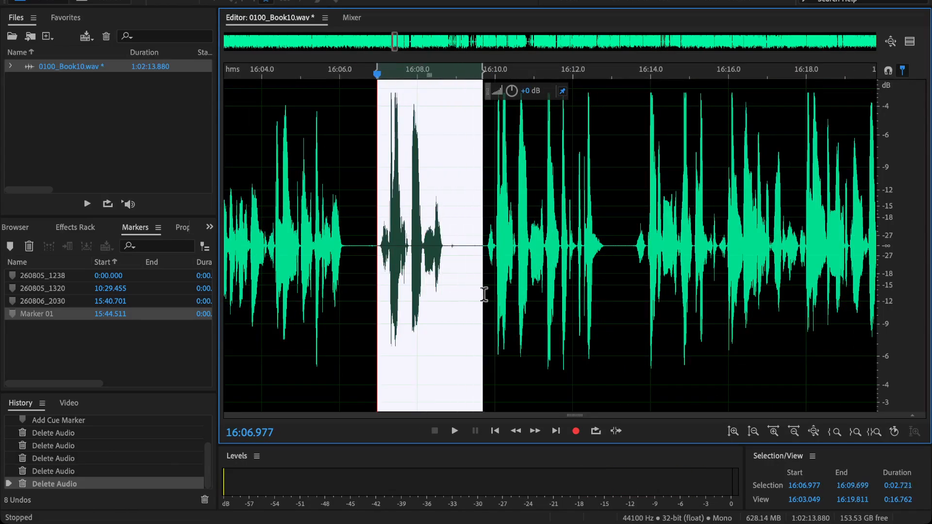
pyautogui.press('Delete')
pyautogui.click(296, 201)
pyautogui.press('space')
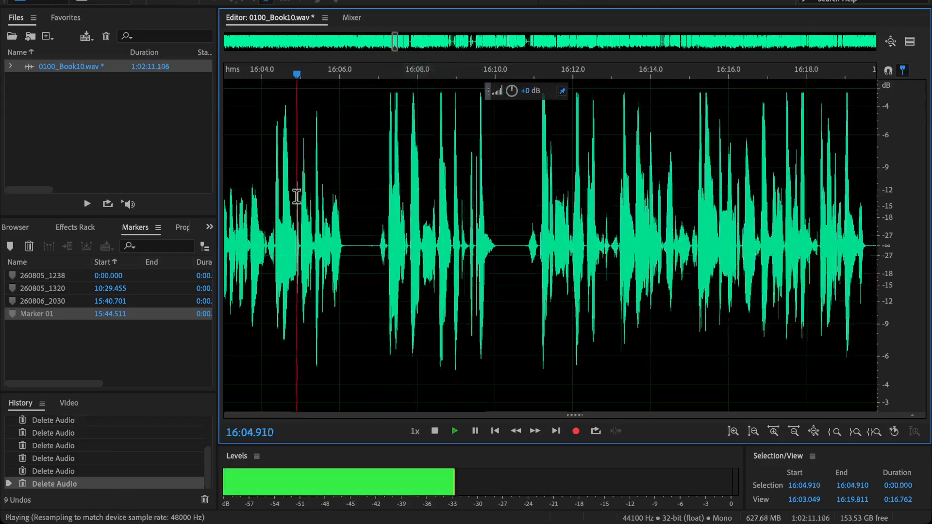
# Move Marker 01 to 16:08.295 while playback runs, and follow the narration beyond the marker.
pyautogui.scroll(-10, 582, 296)
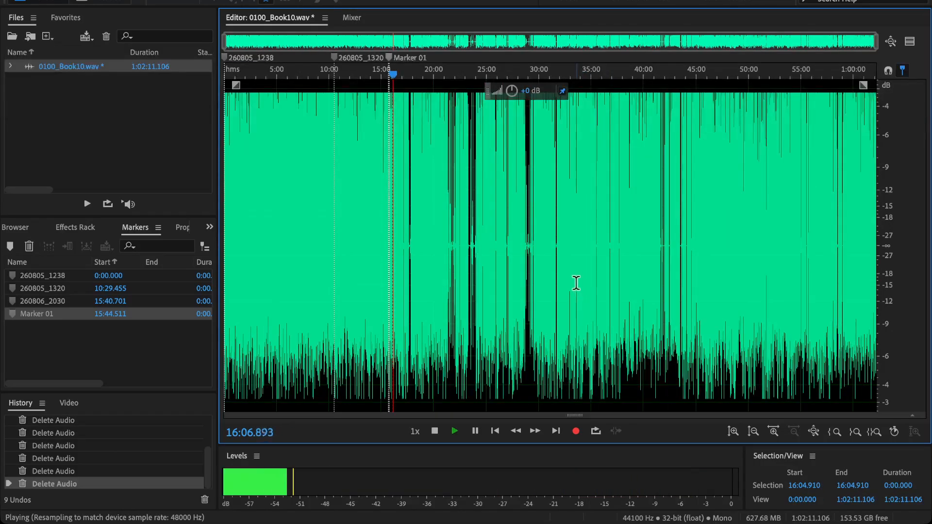
pyautogui.scroll(10, 561, 285)
pyautogui.scroll(-3, 394, 194)
pyautogui.hscroll(-3, 396, 145)
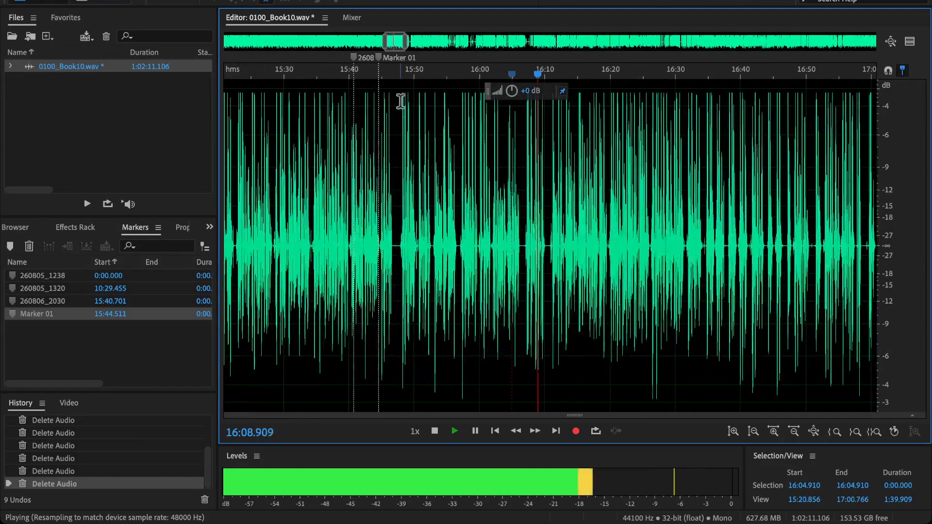
pyautogui.moveTo(379, 59)
pyautogui.mouseDown()
pyautogui.moveTo(495, 77)
pyautogui.moveTo(534, 94)
pyautogui.mouseUp()
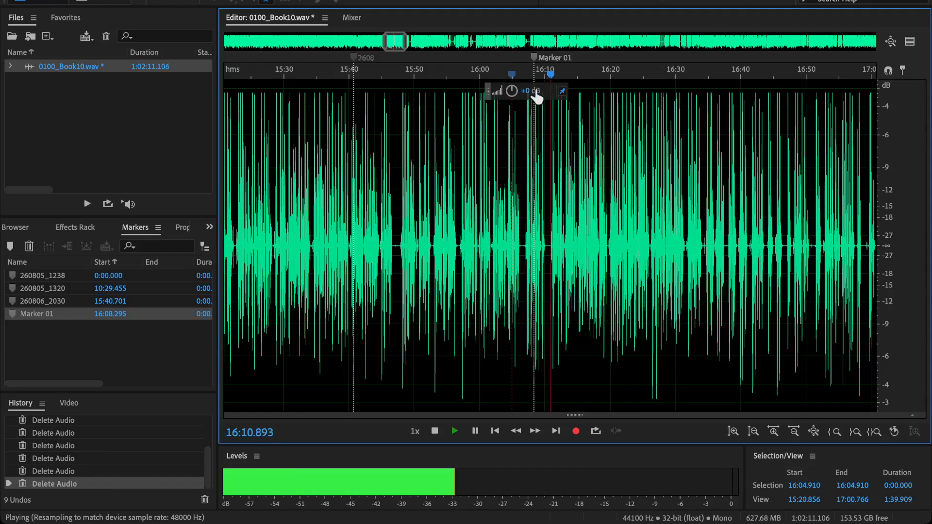
pyautogui.scroll(3, 529, 100)
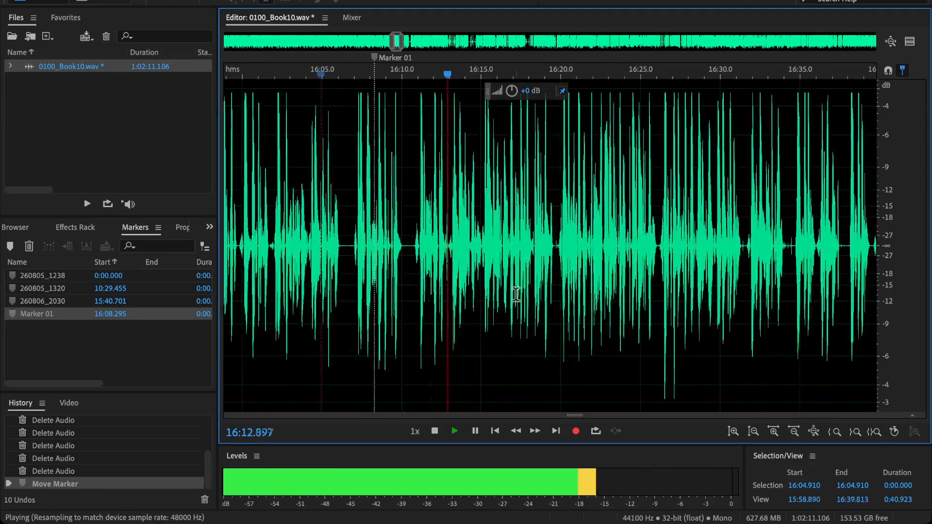
pyautogui.hscroll(3, 523, 292)
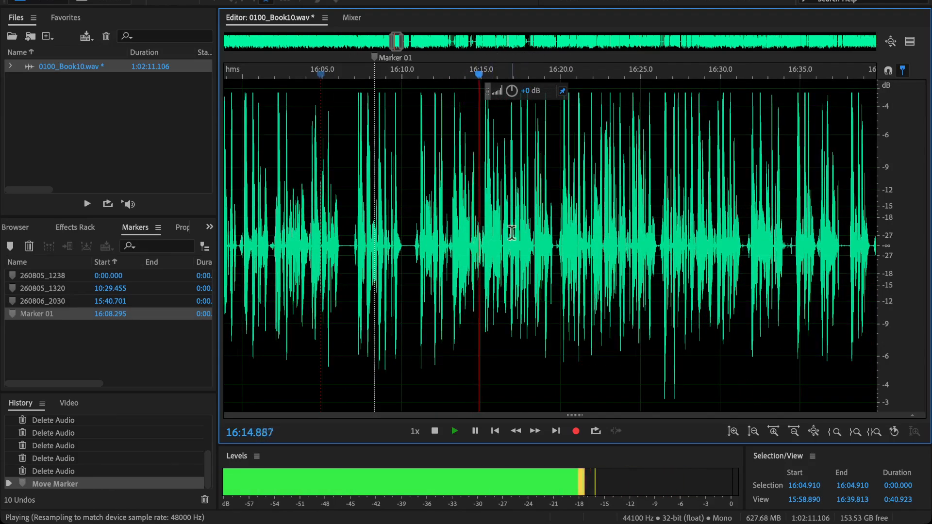
pyautogui.moveTo(511, 232); pyautogui.dragTo(384, 259)
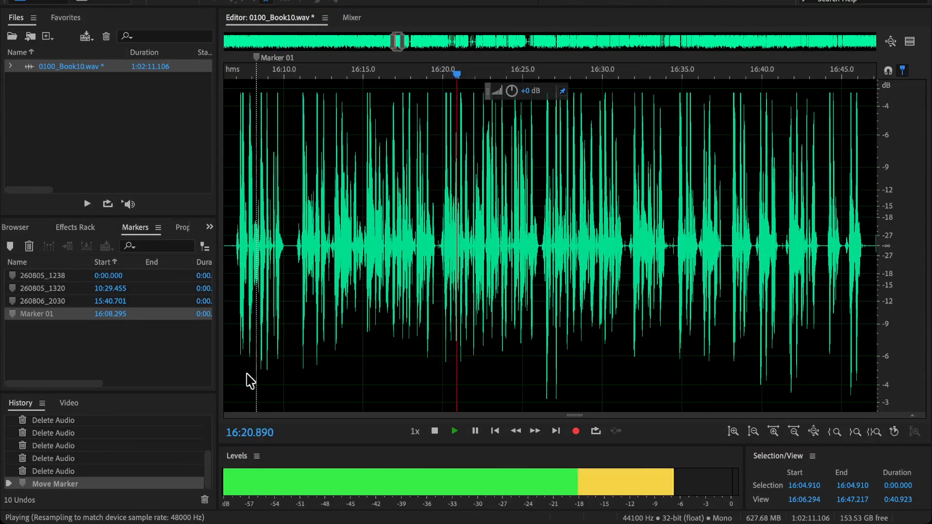
pyautogui.moveTo(519, 275); pyautogui.dragTo(466, 282)
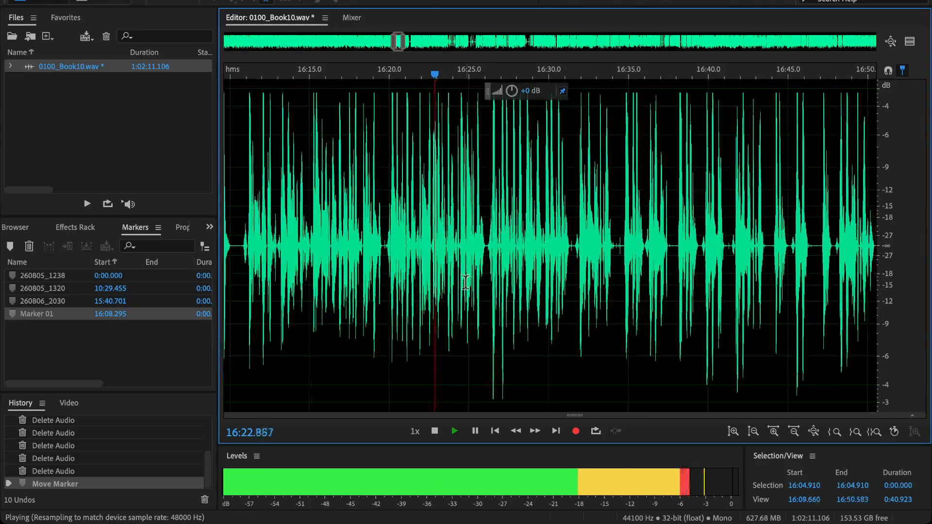
# Listen to the narration through the restart at 16:34.663 and replay the words before it to locate the cut point at 16:31.009.
pyautogui.scroll(3, 448, 248)
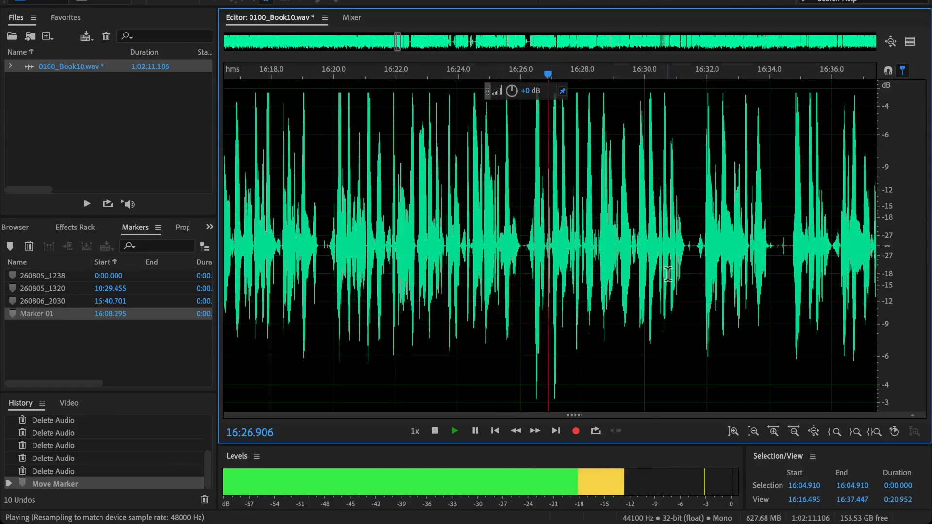
pyautogui.moveTo(666, 296); pyautogui.dragTo(525, 302)
pyautogui.scroll(-3, 488, 266)
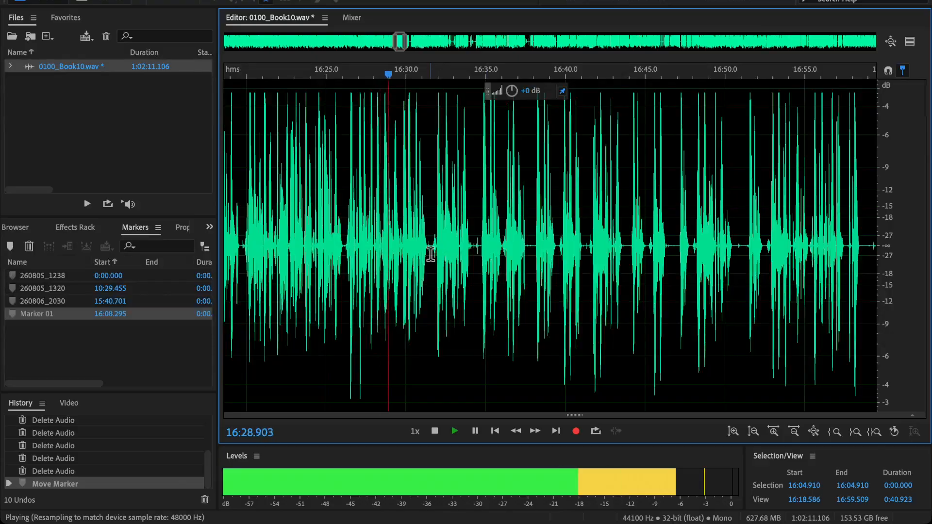
pyautogui.scroll(2, 444, 245)
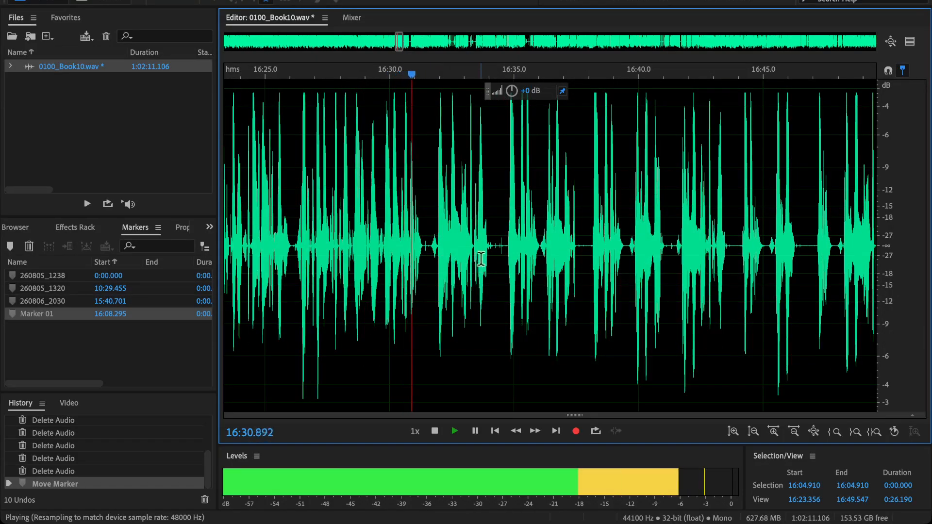
pyautogui.scroll(2, 489, 246)
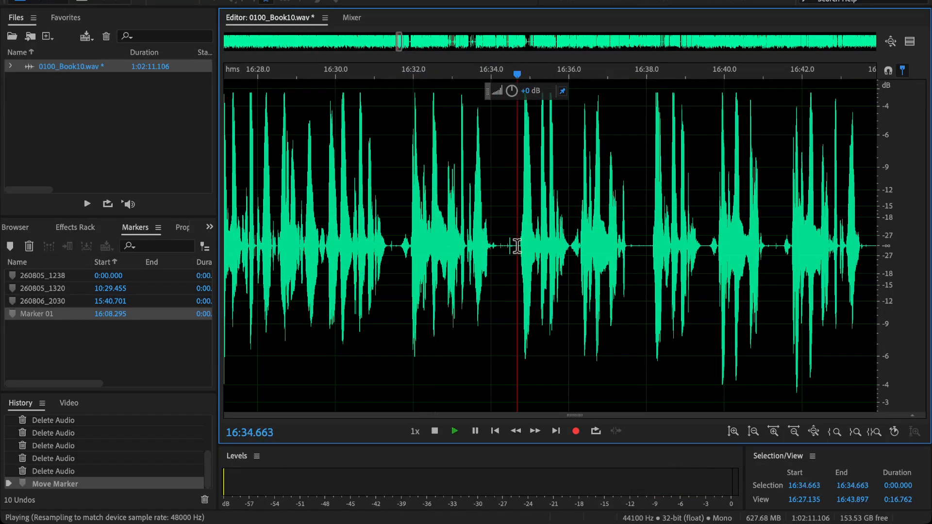
pyautogui.scroll(2, 517, 246)
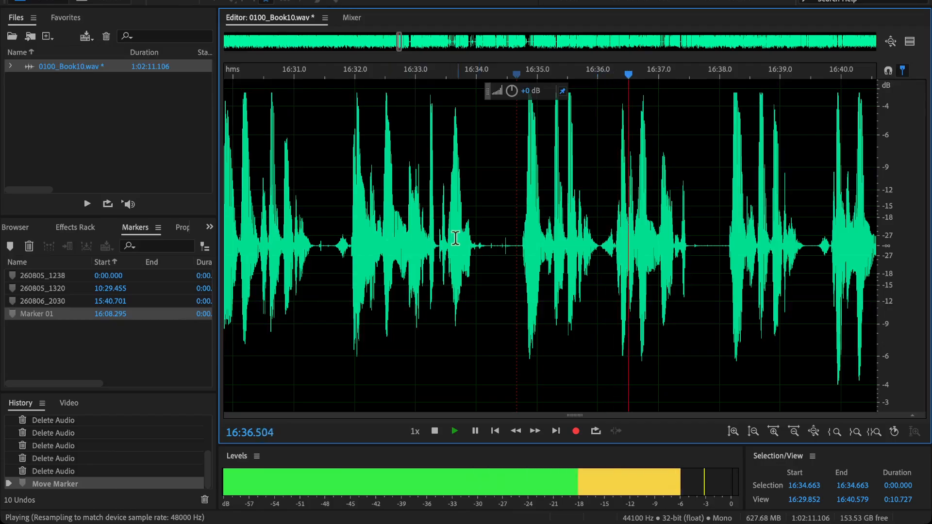
pyautogui.press('space')
pyautogui.click(272, 243)
pyautogui.press('space')
pyautogui.press('space')
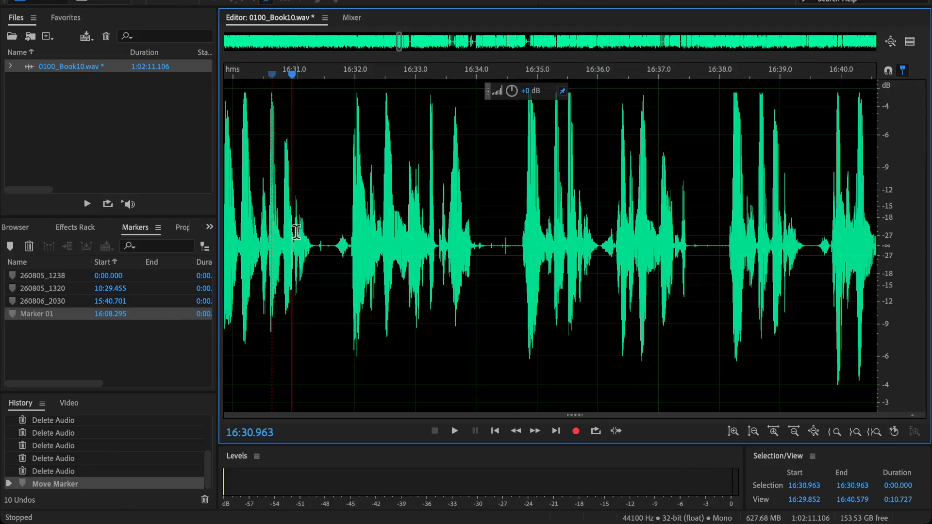
pyautogui.press('space')
pyautogui.press('space')
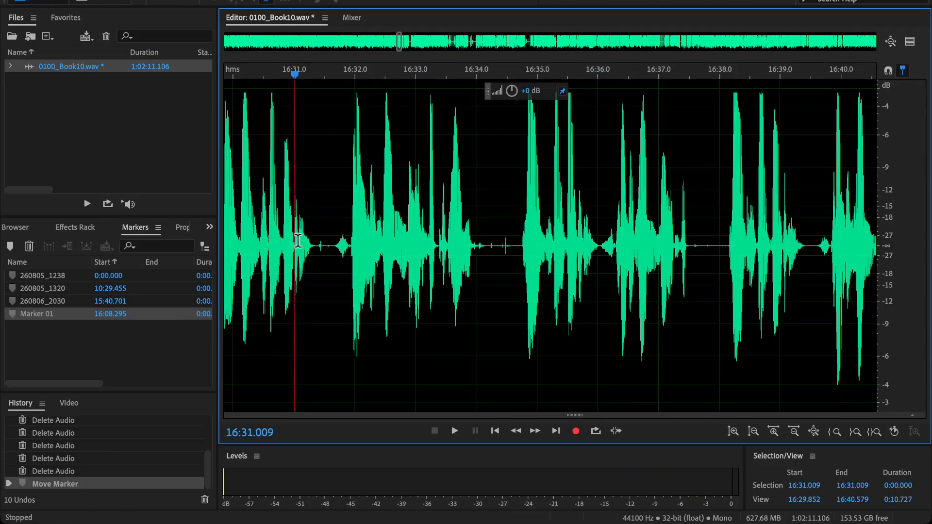
# Try deleting the audio between 16:31.009 and 16:35.662, play back the join, and undo the deletion.
pyautogui.moveTo(297, 241); pyautogui.dragTo(572, 299)
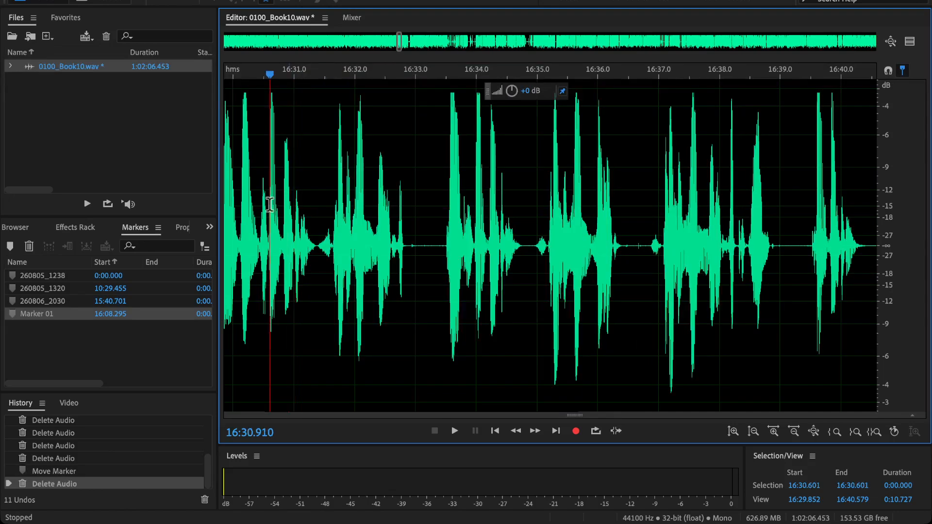
pyautogui.press('space')
pyautogui.press('space')
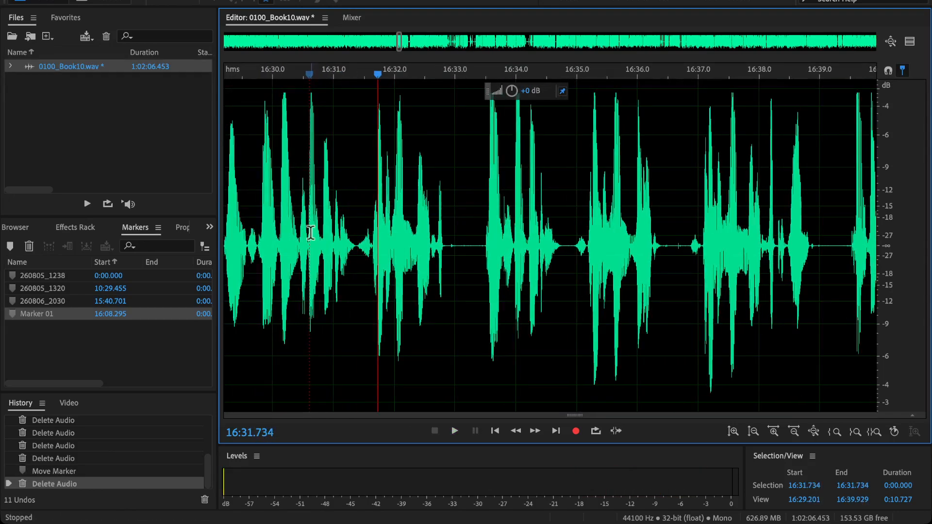
pyautogui.click(524, 244)
pyautogui.press('space')
pyautogui.press('space')
pyautogui.hotkey('ctrl', 'z')
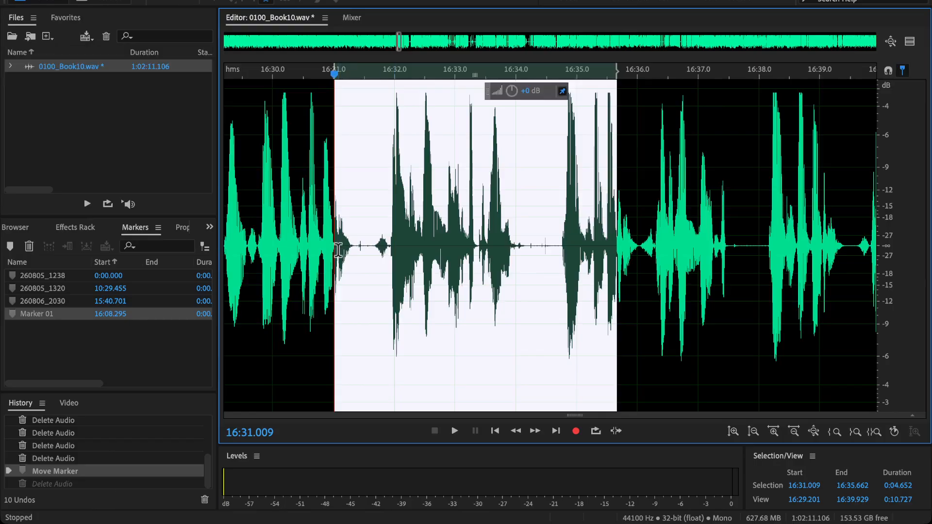
# Extend the selection's end to 16:39.046, delete the audio from 16:31.009 onward, and play back the join from 16:30.160.
pyautogui.scroll(3, 633, 277)
pyautogui.scroll(-3, 630, 276)
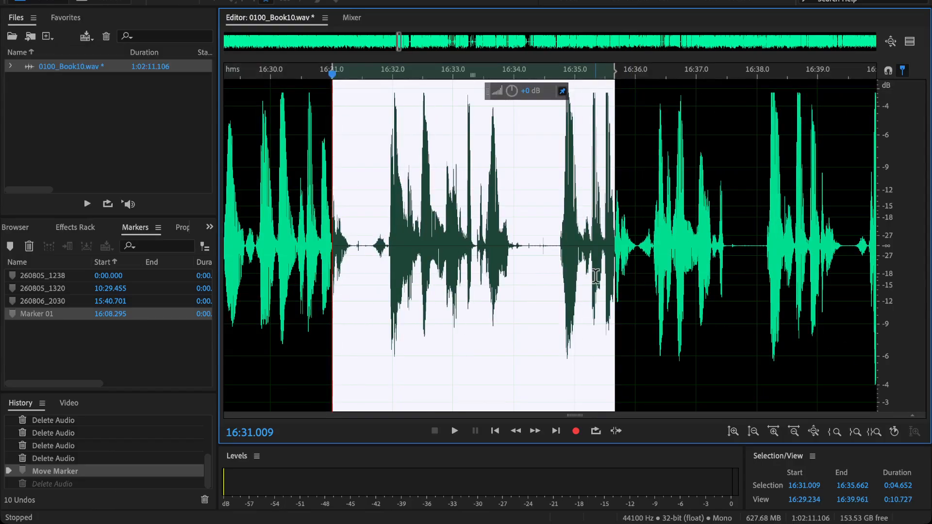
pyautogui.moveTo(613, 289); pyautogui.dragTo(811, 323)
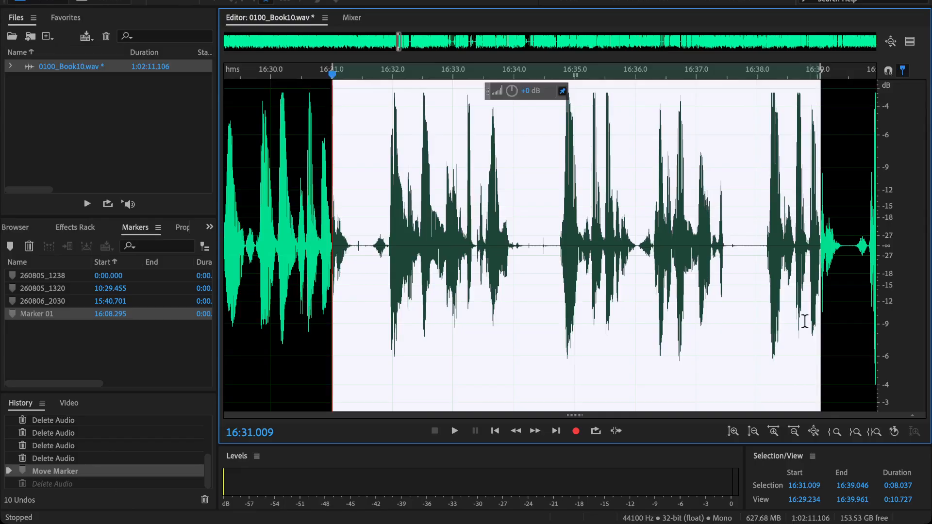
pyautogui.press('Delete')
pyautogui.click(280, 217)
pyautogui.press('space')
pyautogui.scroll(-5, 291, 248)
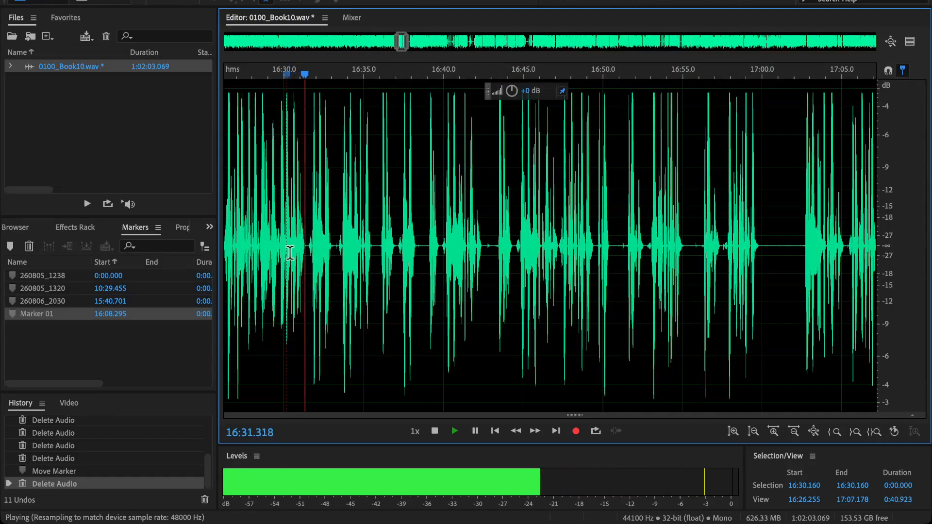
# Audition the takes from 16:37.396 onward, delete the audio between 16:31.401 and 16:44.373, and play back the join.
pyautogui.scroll(4, 542, 249)
pyautogui.click(561, 252)
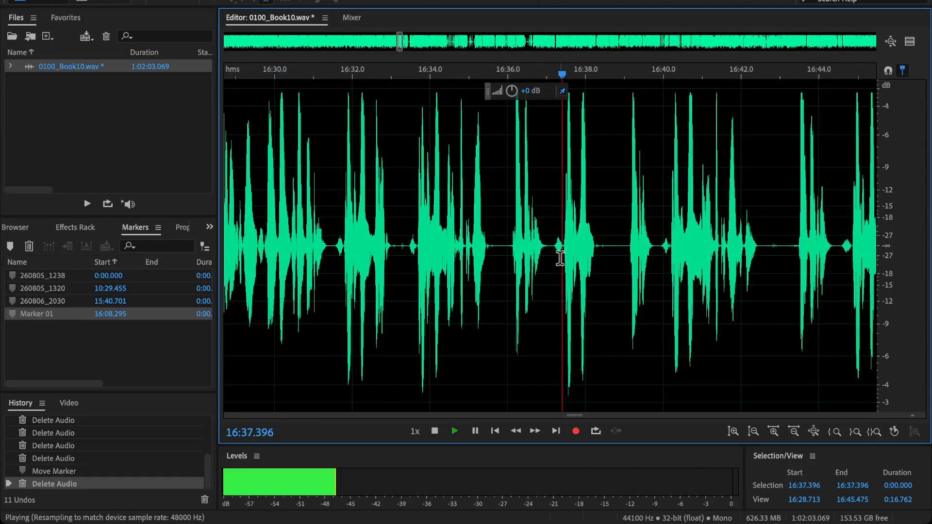
pyautogui.click(642, 248)
pyautogui.moveTo(654, 248); pyautogui.dragTo(629, 249)
pyautogui.click(825, 247)
pyautogui.press('space')
pyautogui.click(835, 246)
pyautogui.moveTo(835, 246); pyautogui.dragTo(329, 266)
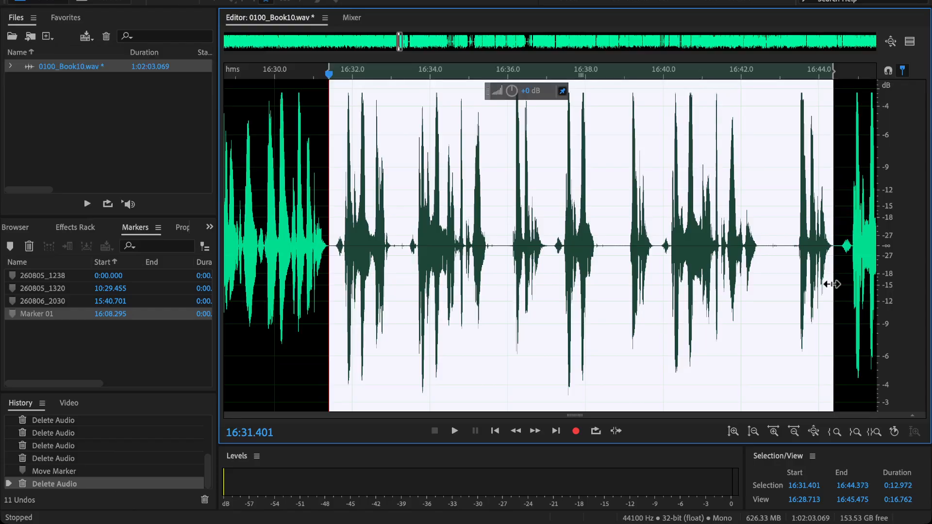
pyautogui.press('Delete')
pyautogui.click(300, 226)
pyautogui.press('space')
pyautogui.press('space')
# Sample the take at 16:39.032 and replay the narration from 16:29.644 to 16:36.515 for comparison.
pyautogui.click(625, 256)
pyautogui.press('space')
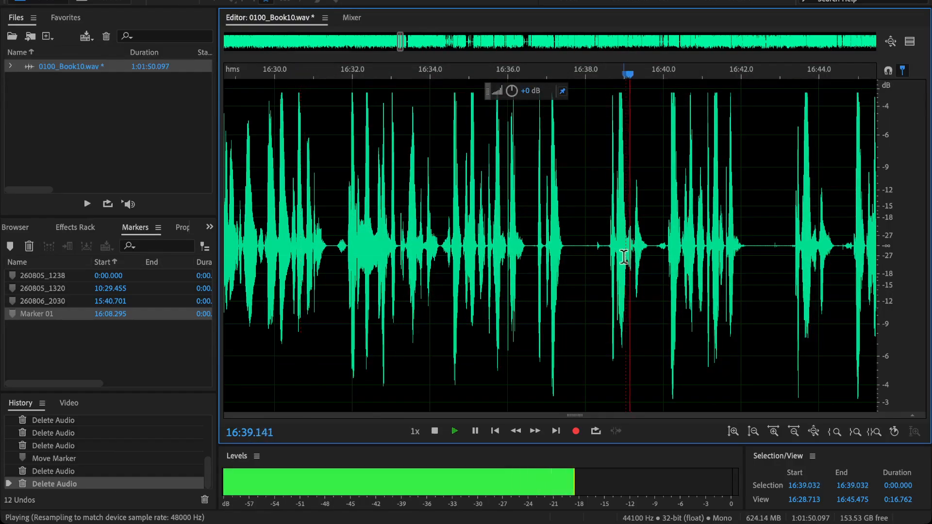
pyautogui.press('space')
pyautogui.click(261, 208)
pyautogui.press('space')
pyautogui.scroll(-4, 375, 219)
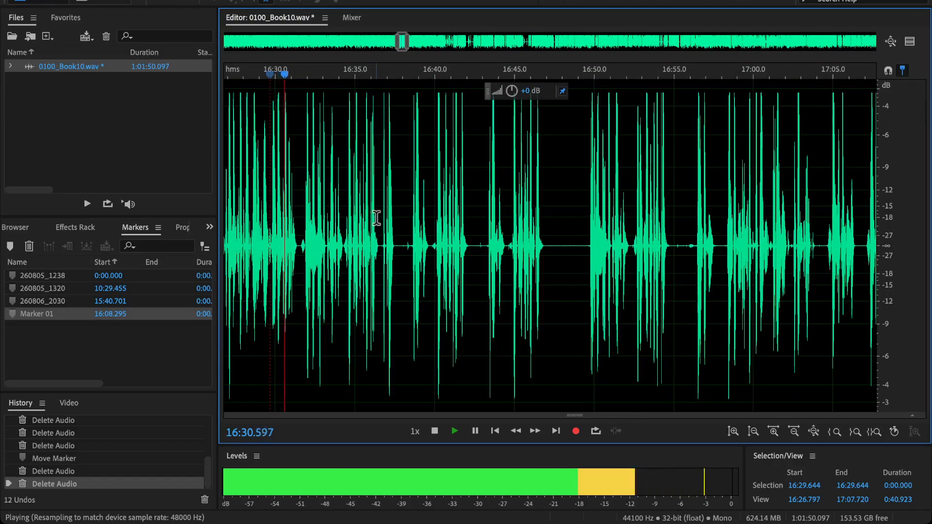
pyautogui.scroll(-10, 377, 219)
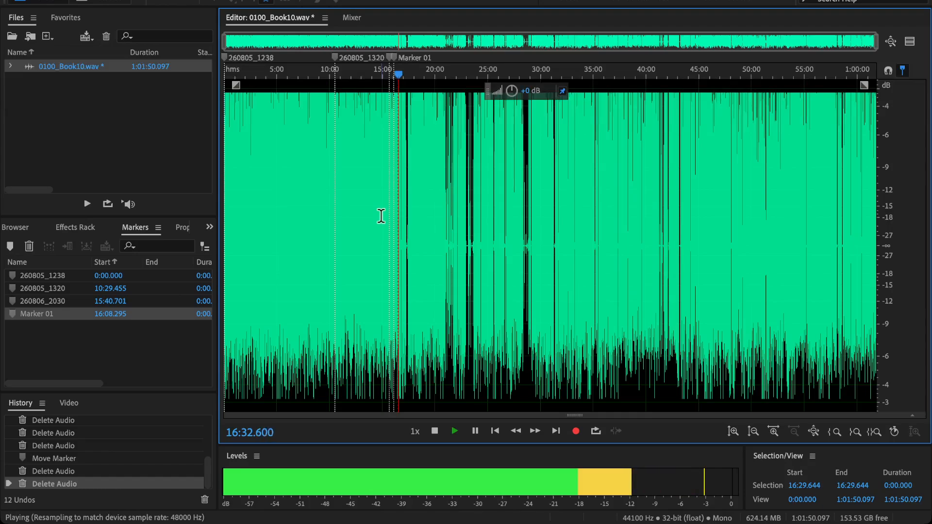
pyautogui.scroll(10, 382, 215)
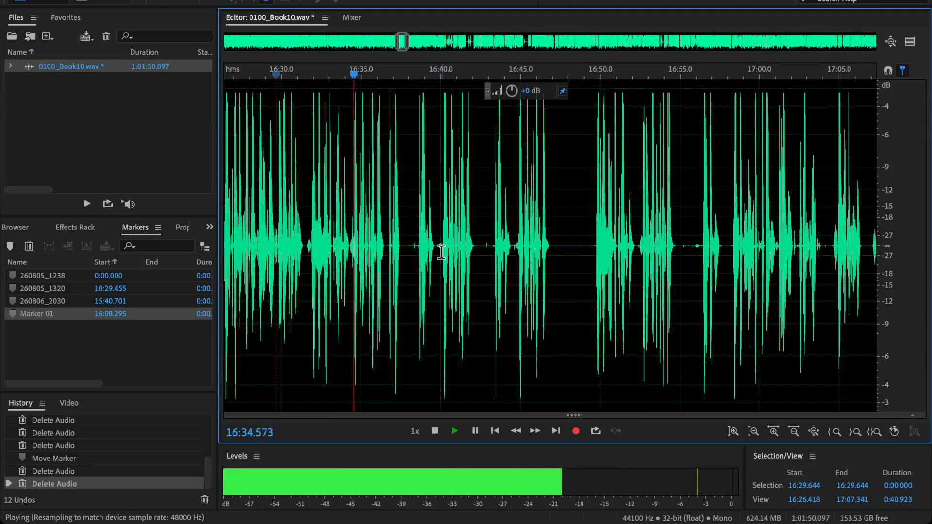
pyautogui.scroll(1, 455, 248)
pyautogui.moveTo(347, 248); pyautogui.dragTo(422, 251)
pyautogui.press('space')
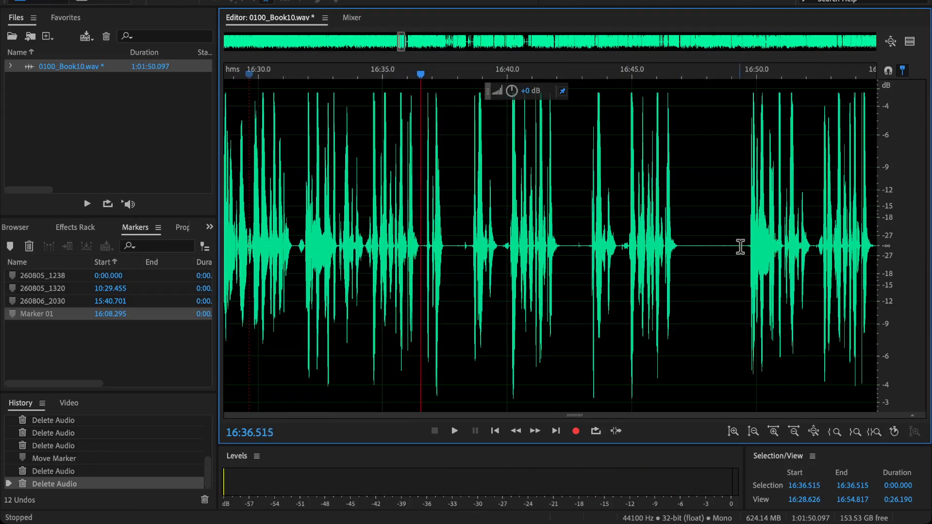
# Audition the retake starting near 16:49.730 and compare it with the earlier take around 16:34.078.
pyautogui.click(765, 255)
pyautogui.press('space')
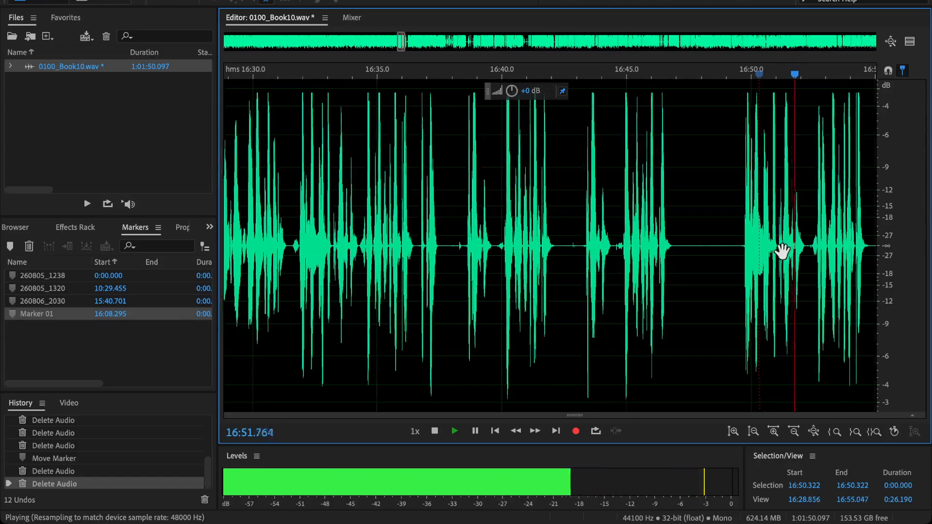
pyautogui.click(338, 236)
pyautogui.press('space')
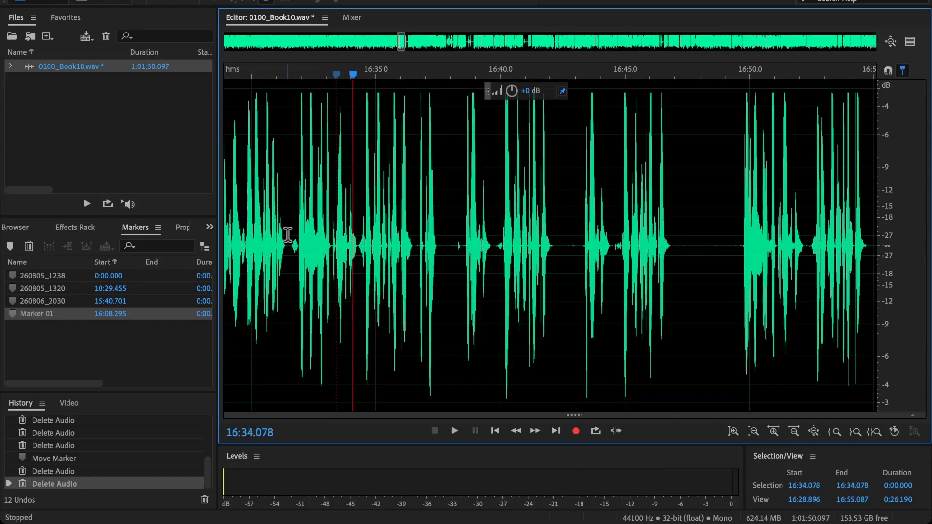
pyautogui.press('space')
pyautogui.click(744, 254)
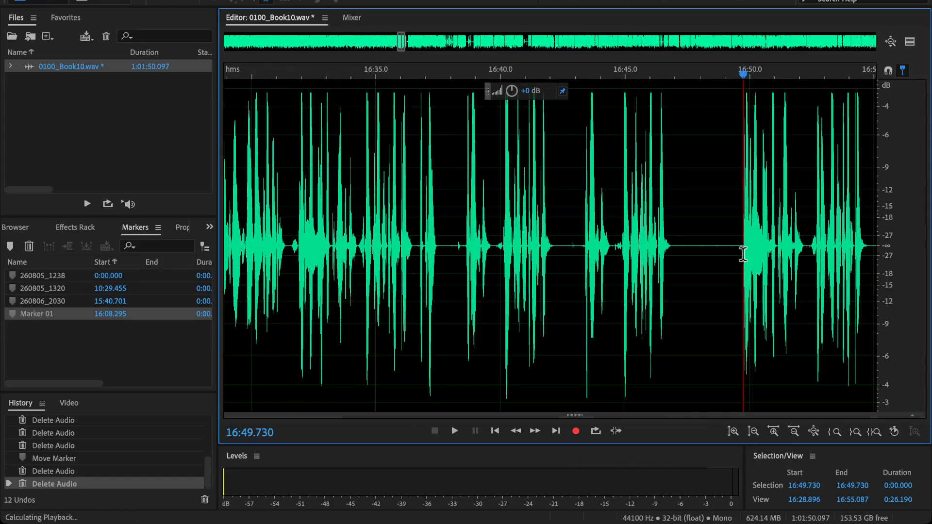
pyautogui.moveTo(744, 255); pyautogui.dragTo(572, 276)
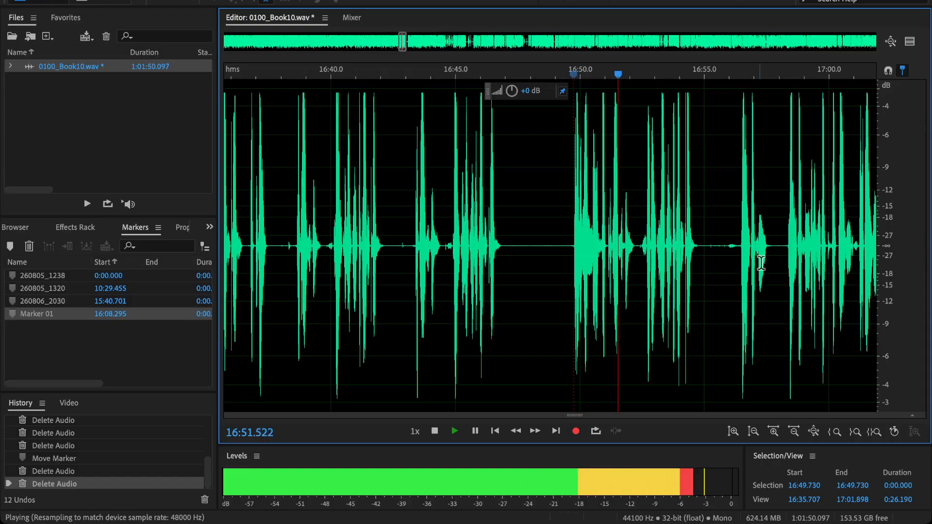
pyautogui.click(785, 261)
pyautogui.click(569, 258)
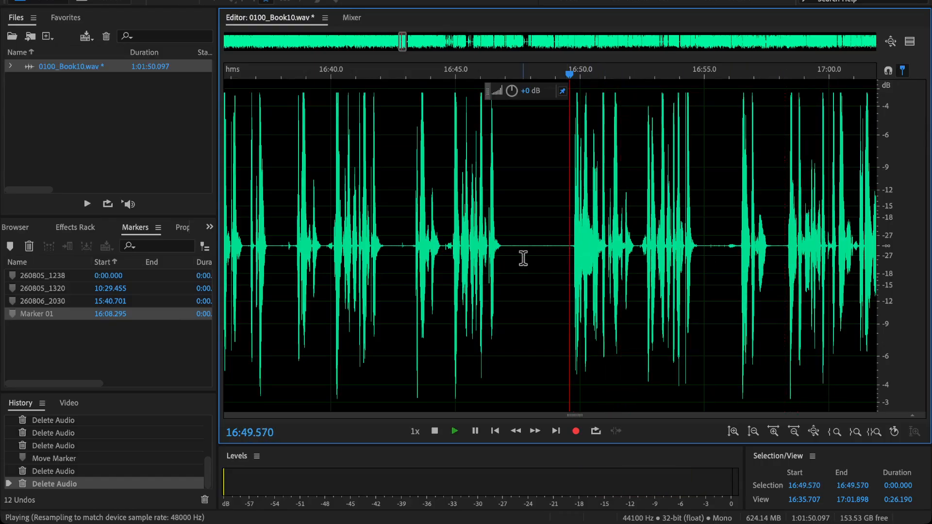
# Delete about 17.9 seconds of audio starting at 16:31.873 and play back the join from 16:29.509.
pyautogui.moveTo(523, 258); pyautogui.dragTo(327, 272)
pyautogui.press('space')
pyautogui.scroll(2, 328, 275)
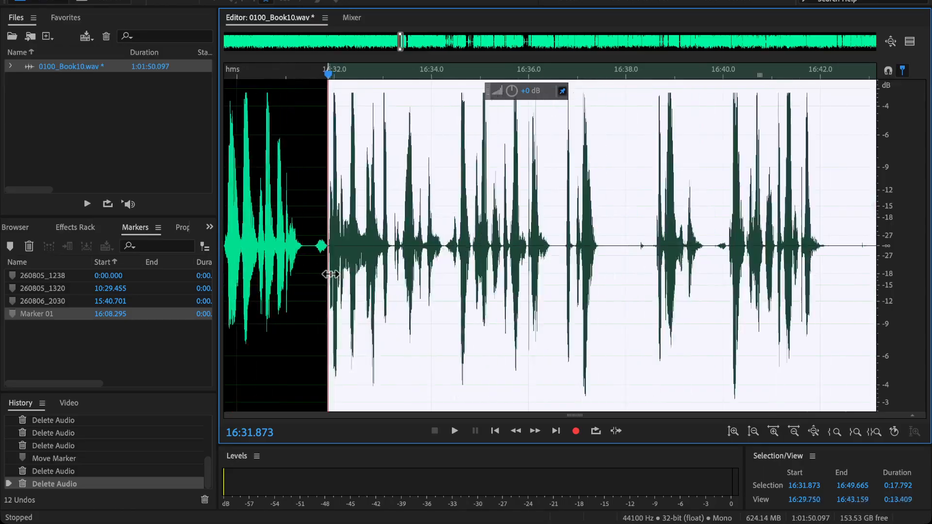
pyautogui.scroll(-2, 558, 266)
pyautogui.scroll(2, 686, 266)
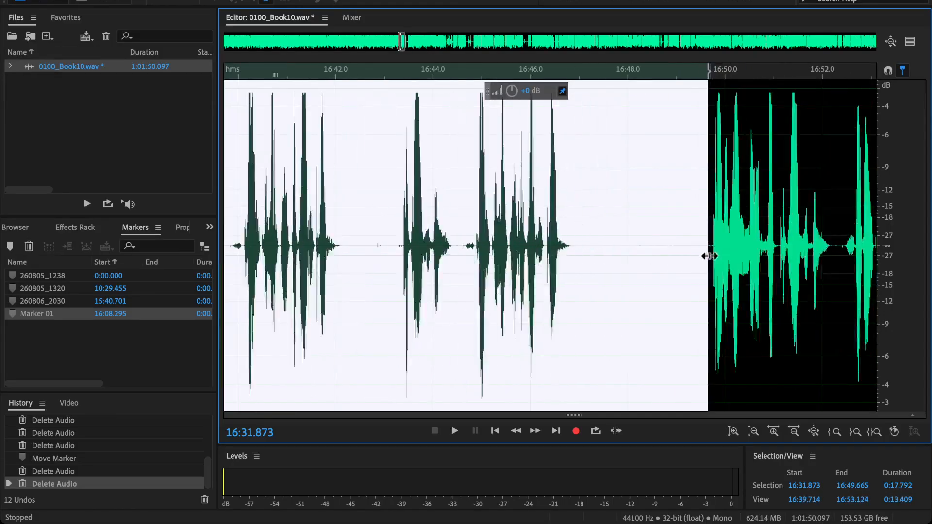
pyautogui.press('Delete')
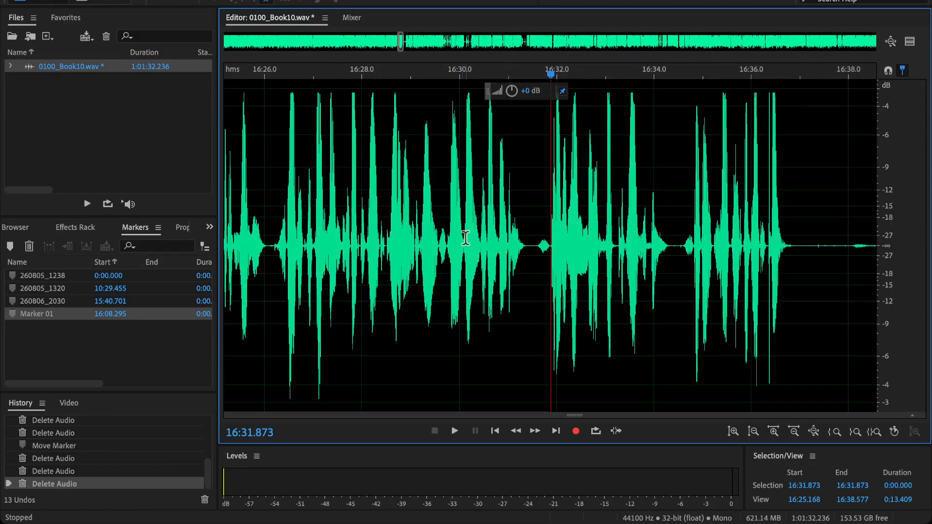
pyautogui.click(436, 235)
pyautogui.press('space')
pyautogui.scroll(-3, 436, 234)
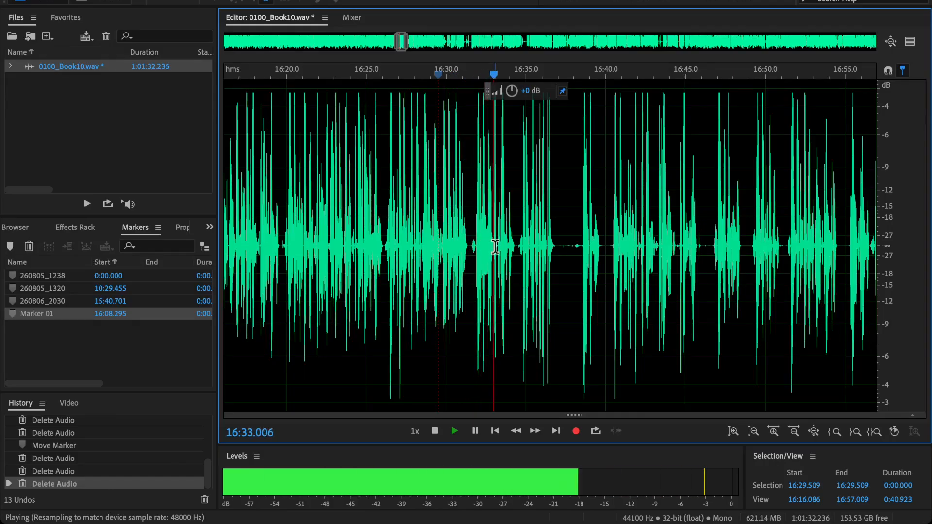
# Delete about 1.9 seconds of audio between about 16:38.5 and 16:40.5, and play back from 16:35.314 and again from 16:39.747.
pyautogui.scroll(4, 548, 279)
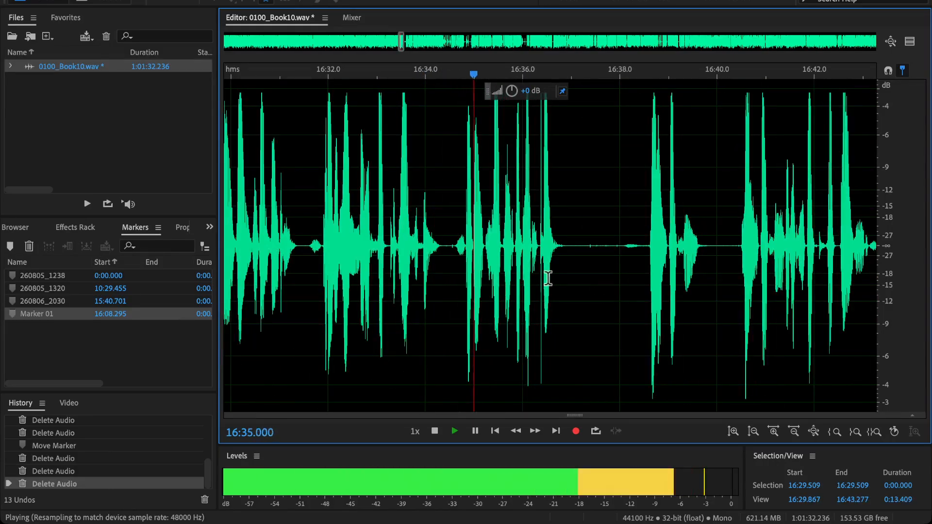
pyautogui.scroll(1, 682, 294)
pyautogui.moveTo(682, 294); pyautogui.dragTo(558, 278)
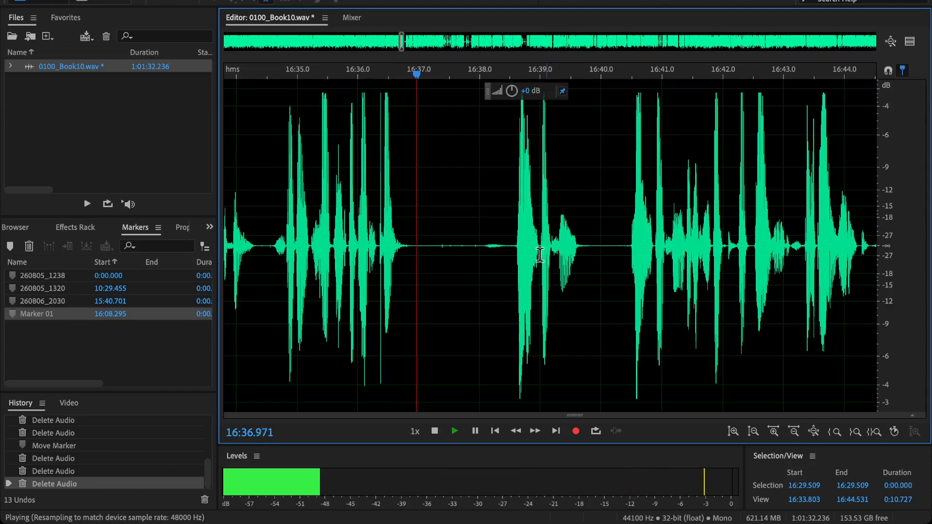
pyautogui.click(540, 265)
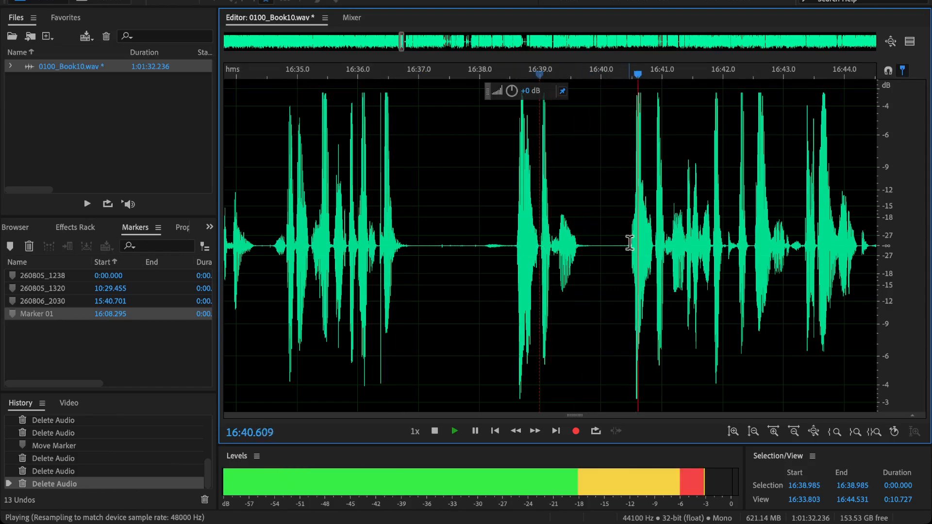
pyautogui.press('space')
pyautogui.moveTo(630, 262); pyautogui.dragTo(512, 270)
pyautogui.press('Delete')
pyautogui.moveTo(315, 216); pyautogui.dragTo(319, 216)
pyautogui.press('space')
pyautogui.scroll(-6, 323, 213)
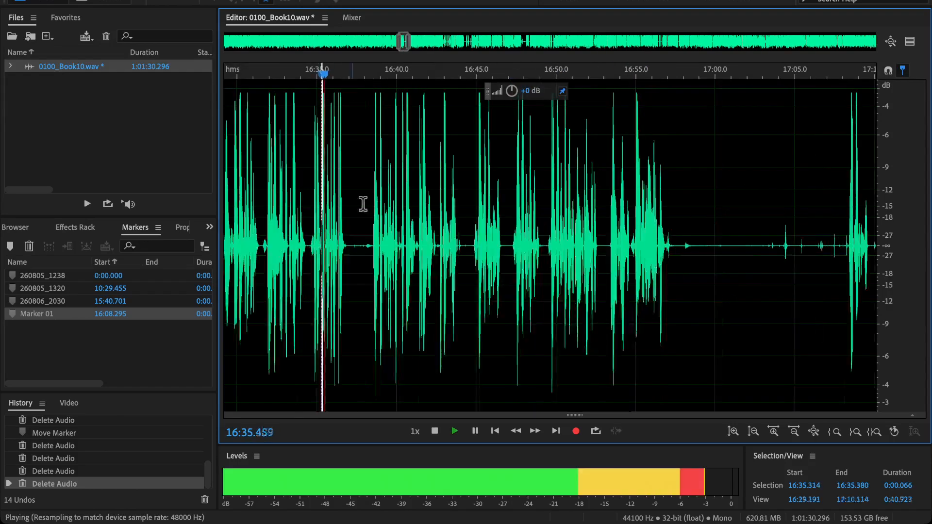
pyautogui.click(393, 226)
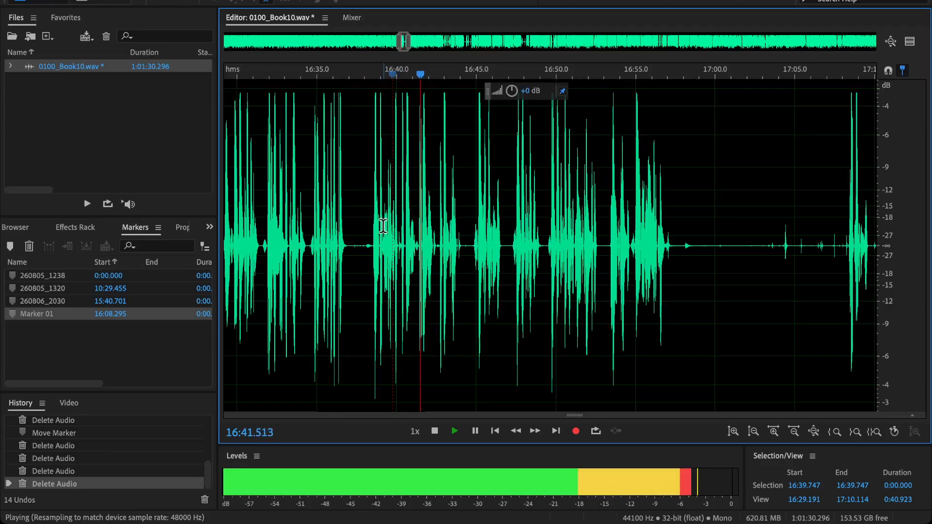
pyautogui.scroll(1, 481, 257)
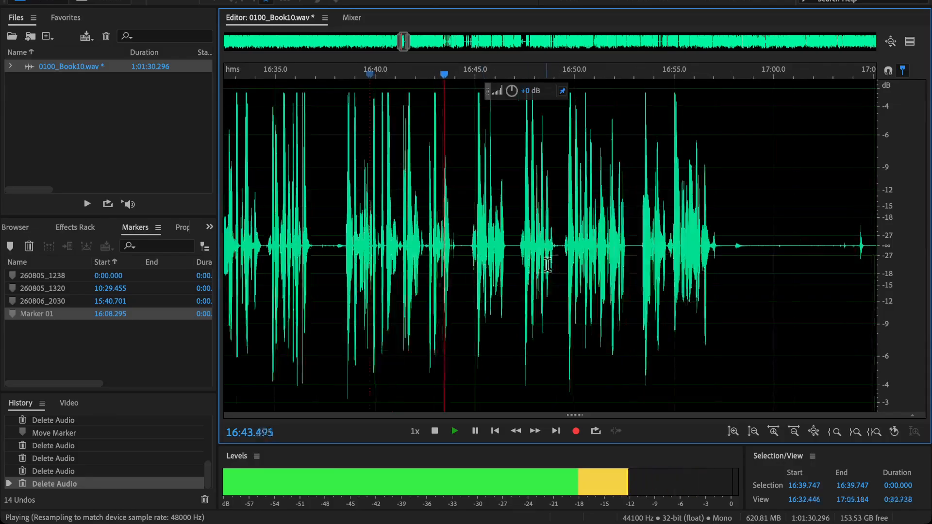
# Audition the phrases at 16:47.652, 16:45.369 and 16:44.839, and replay the narration from 16:42.786 for comparison.
pyautogui.scroll(2, 527, 265)
pyautogui.click(528, 265)
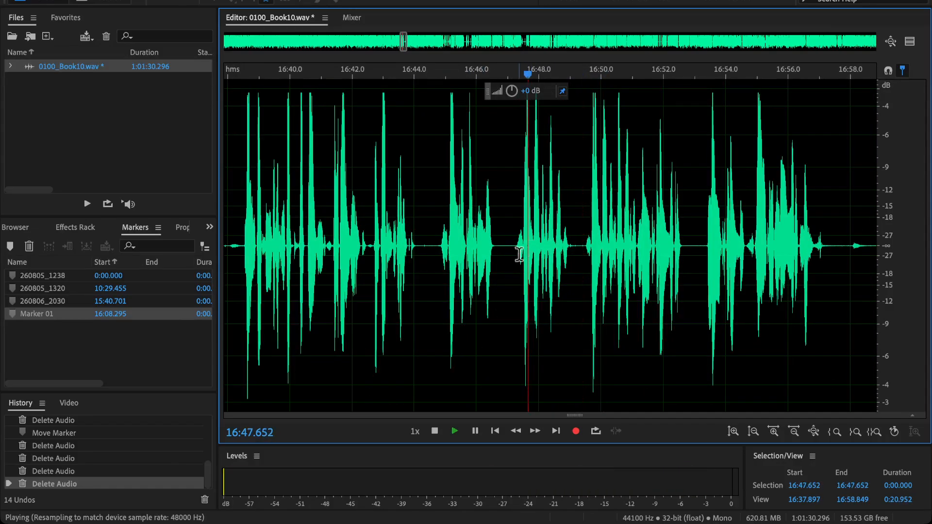
pyautogui.click(456, 252)
pyautogui.scroll(2, 441, 253)
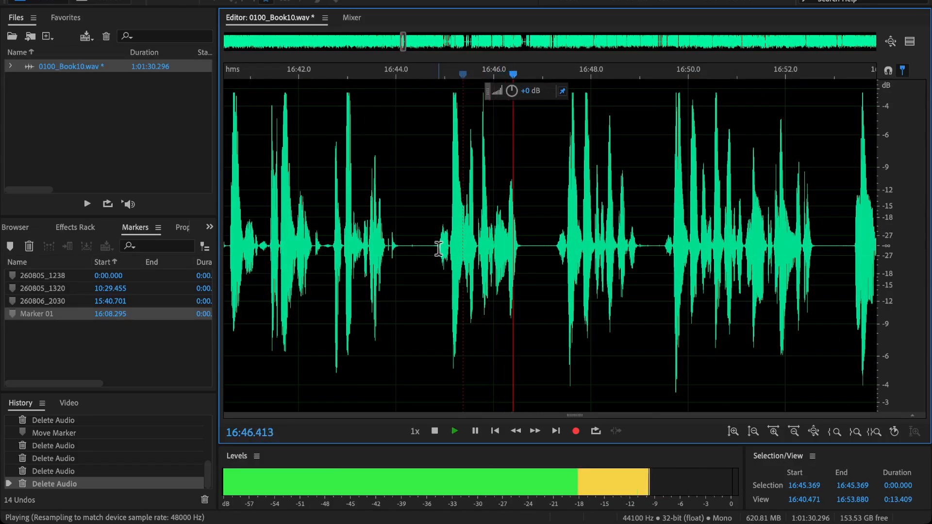
pyautogui.click(437, 248)
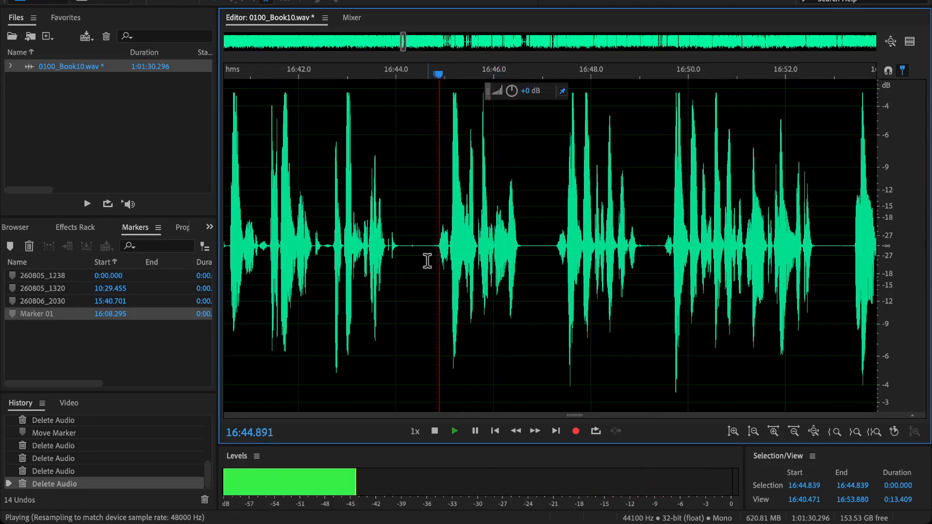
pyautogui.click(337, 225)
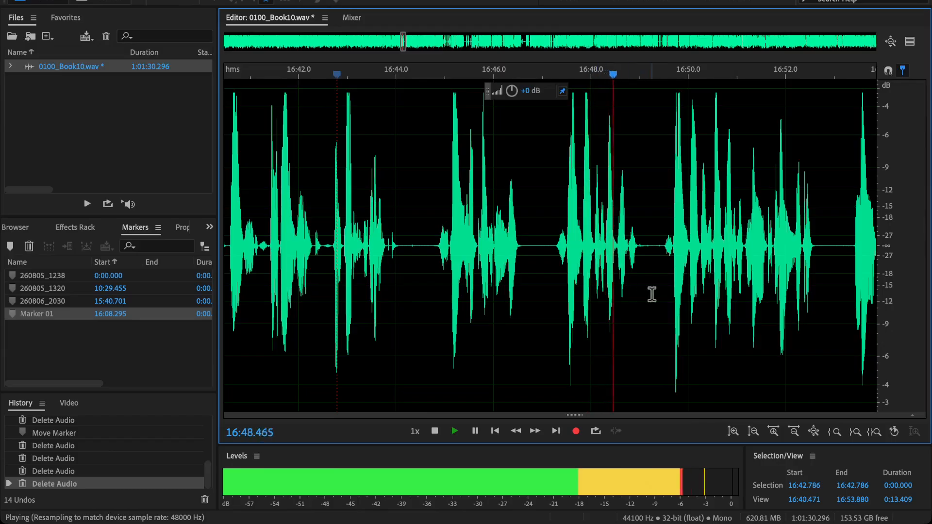
# Delete the audio between 16:47.294 and 16:49.508 and play back the join from 16:45.116.
pyautogui.scroll(3, 653, 294)
pyautogui.press('space')
pyautogui.moveTo(670, 283); pyautogui.dragTo(510, 282)
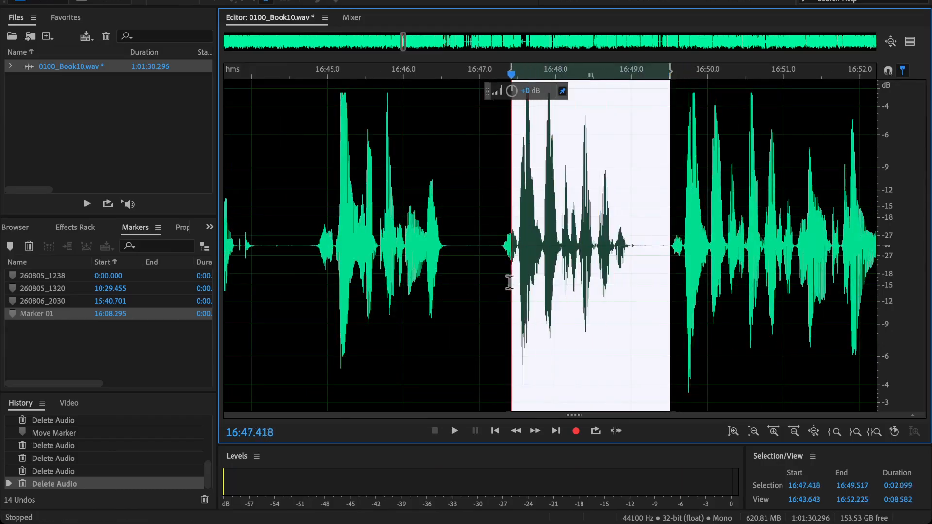
pyautogui.click(373, 204)
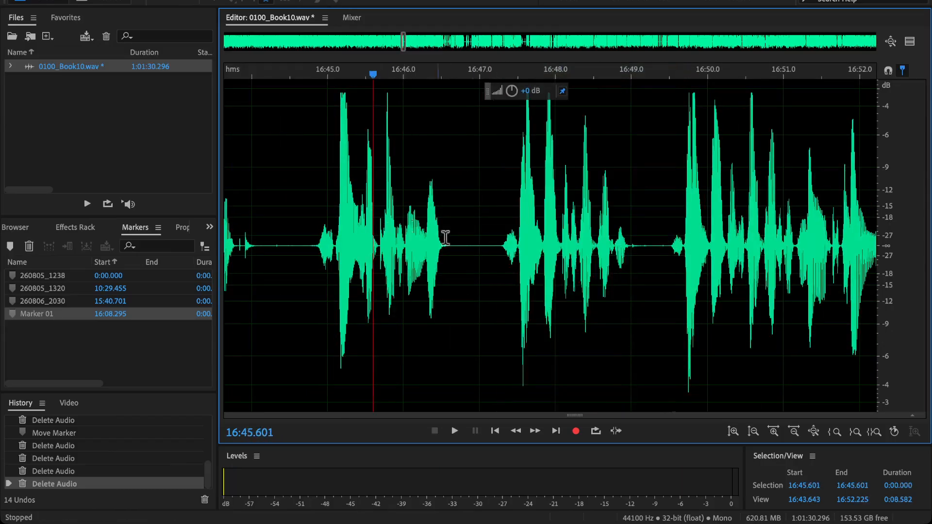
pyautogui.moveTo(501, 251); pyautogui.dragTo(671, 269)
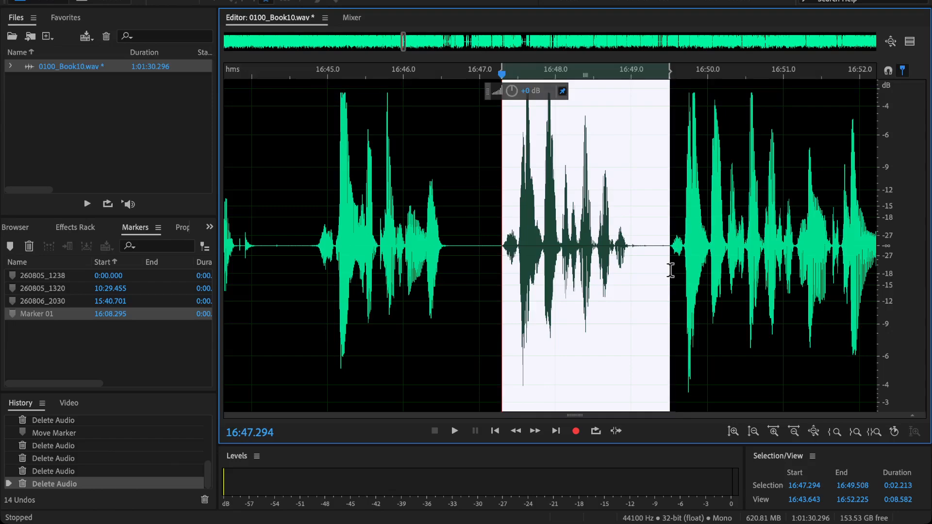
pyautogui.press('Delete')
pyautogui.press('space')
pyautogui.scroll(-4, 537, 239)
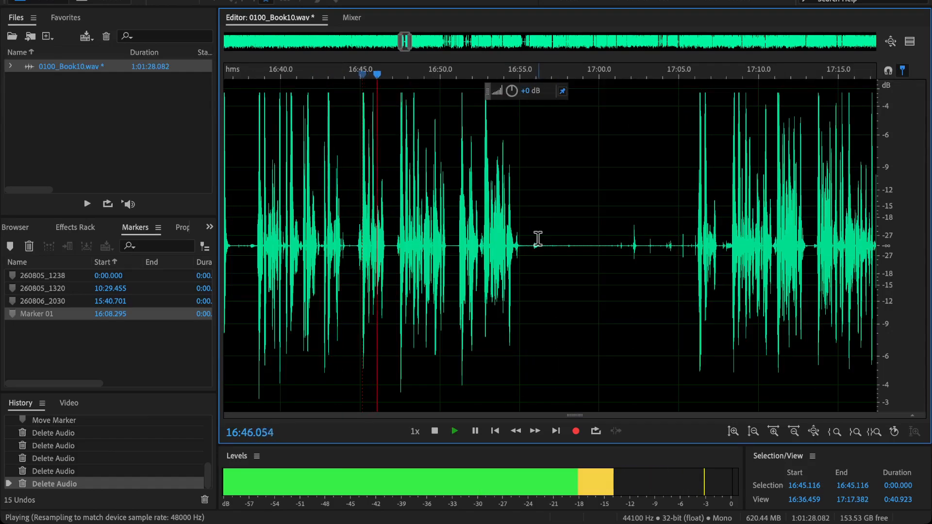
# Sample the retake near 17:08.4, delete about 20.8 seconds of audio starting near 16:46.5, and play back from 16:45.803.
pyautogui.scroll(2, 518, 224)
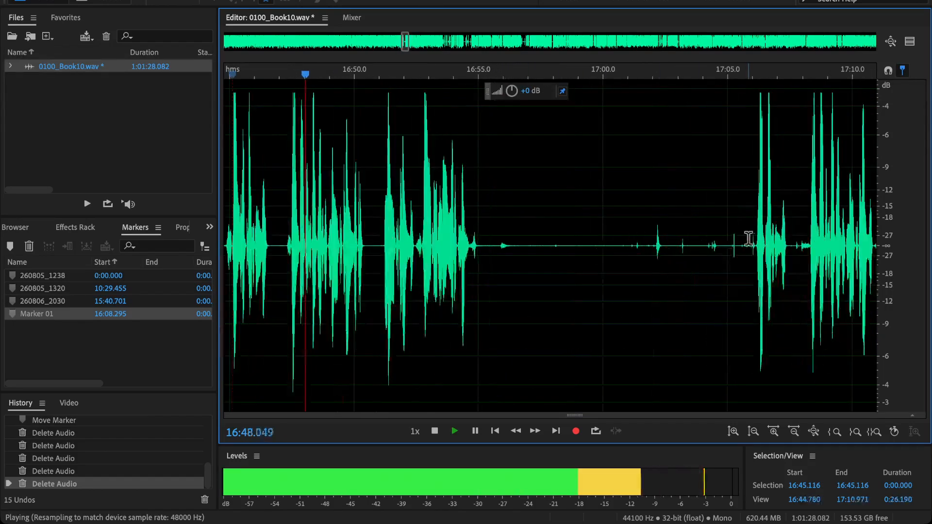
pyautogui.click(807, 245)
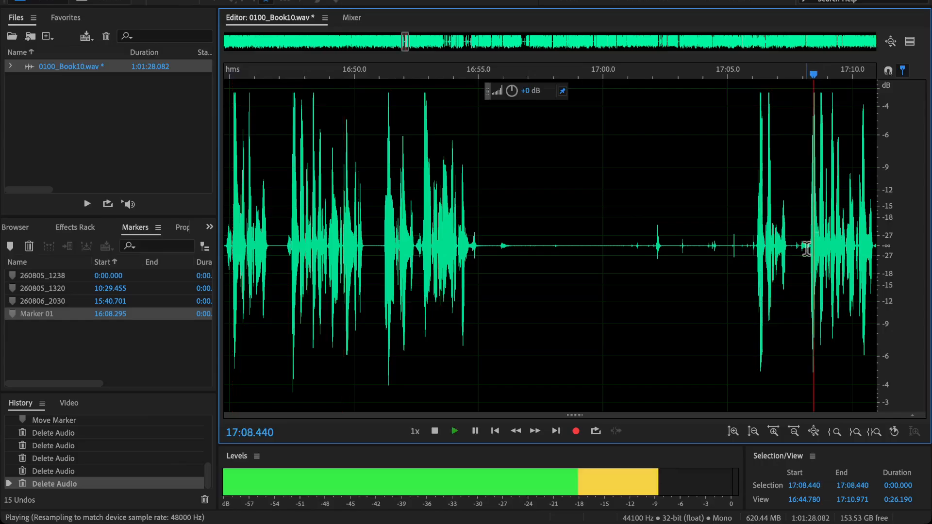
pyautogui.press('space')
pyautogui.moveTo(789, 242); pyautogui.dragTo(268, 265)
pyautogui.press('Delete')
pyautogui.click(249, 216)
pyautogui.press('space')
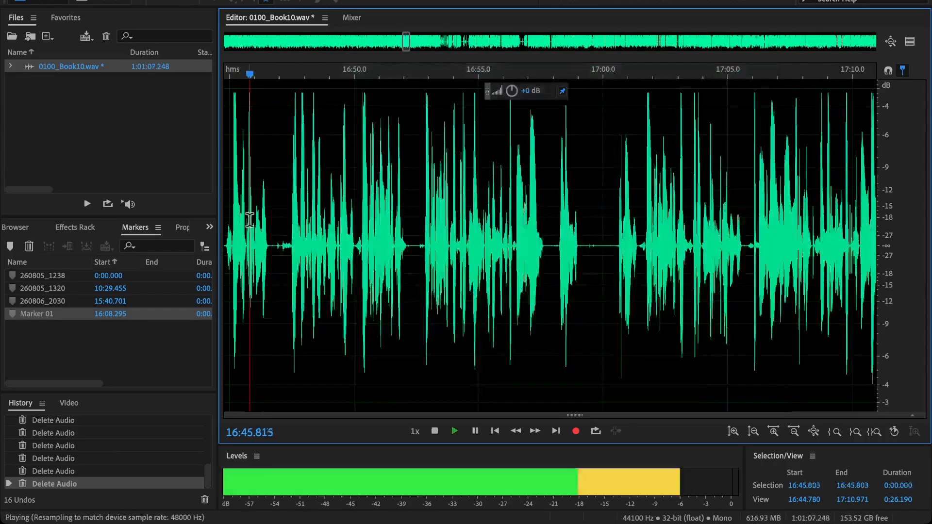
# Replace the noise between 16:46.558 and 16:47.475 with silence and play back the passage from 16:45.421.
pyautogui.moveTo(252, 217); pyautogui.dragTo(450, 286)
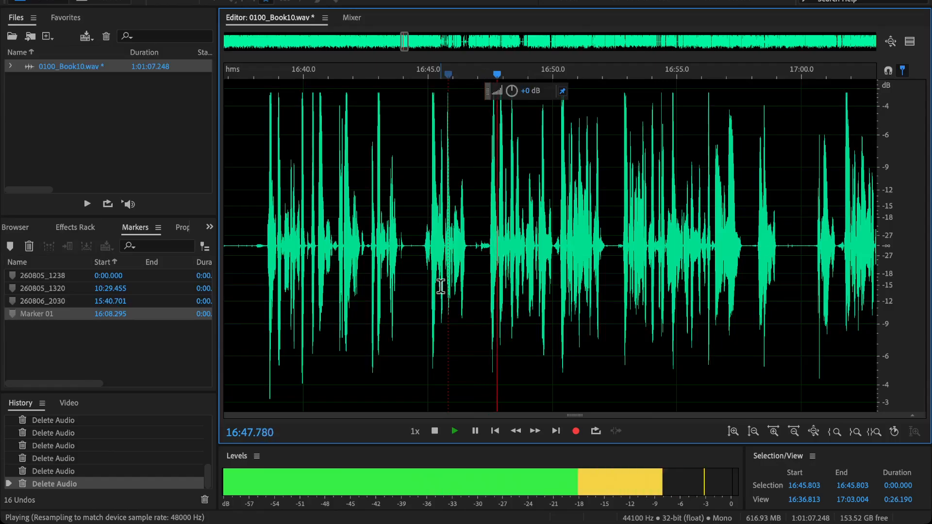
pyautogui.scroll(3, 487, 258)
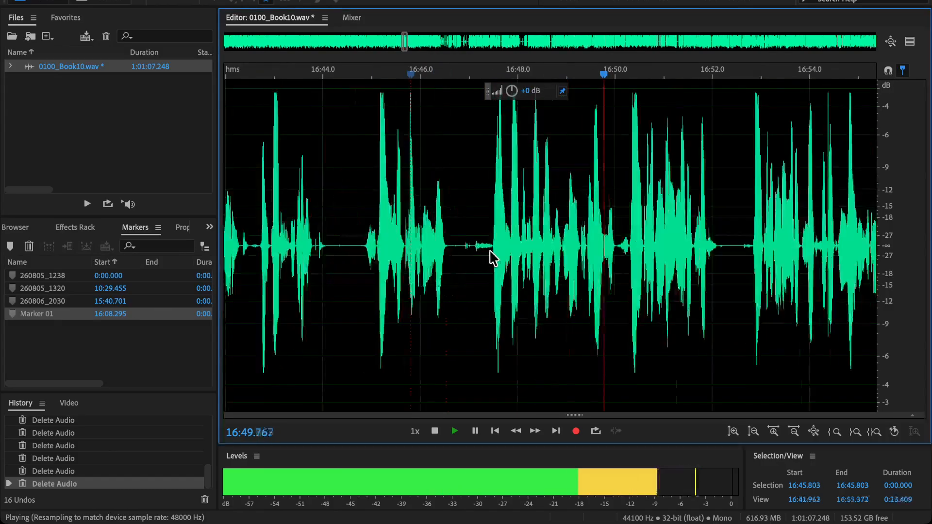
pyautogui.press('space')
pyautogui.click(479, 250)
pyautogui.press('space')
pyautogui.press('space')
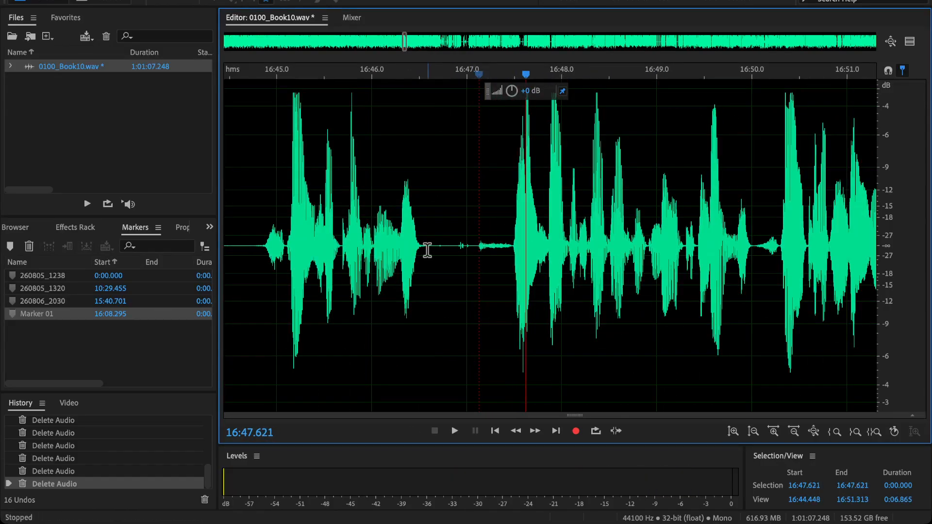
pyautogui.moveTo(431, 252); pyautogui.dragTo(509, 263)
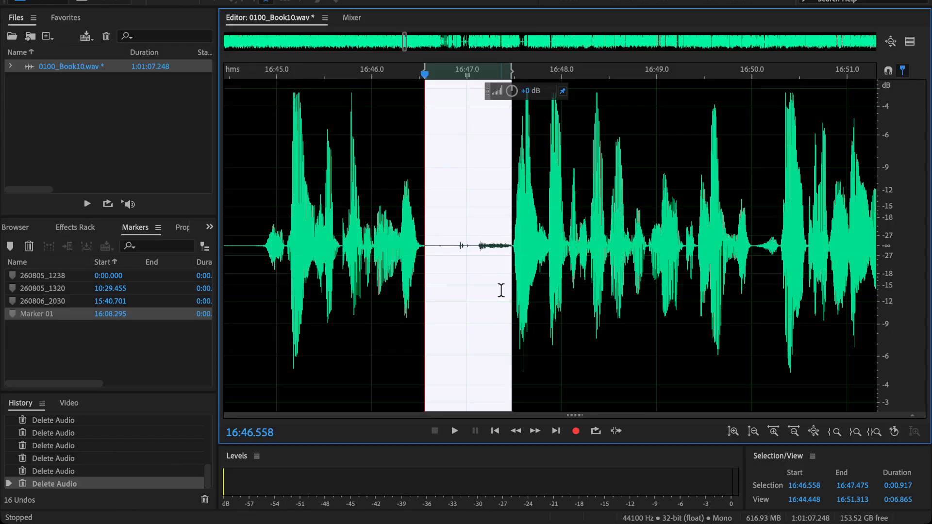
pyautogui.click(317, 188)
pyautogui.press('space')
pyautogui.scroll(-5, 320, 189)
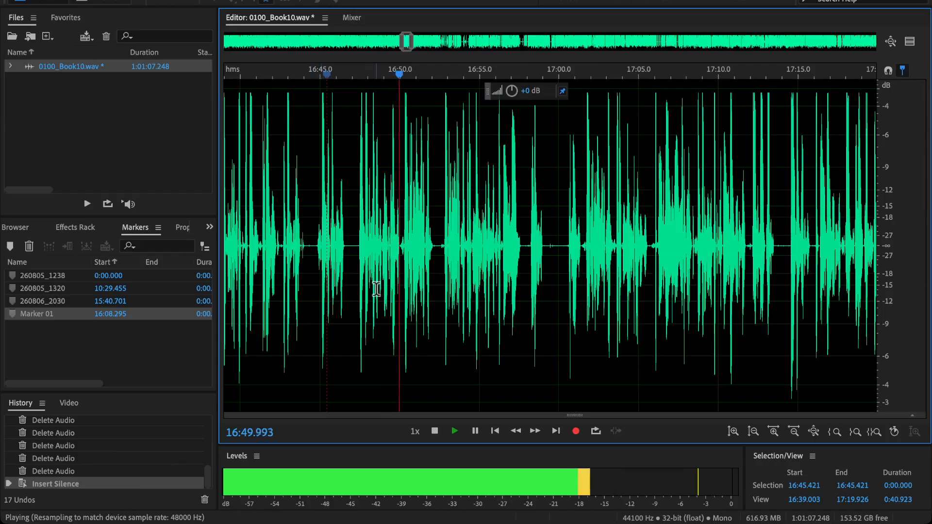
# Audition the retake starting near 17:00.6 and compare it with the earlier narration around 16:51.7.
pyautogui.moveTo(491, 290); pyautogui.dragTo(409, 272)
pyautogui.scroll(1, 387, 250)
pyautogui.press('space')
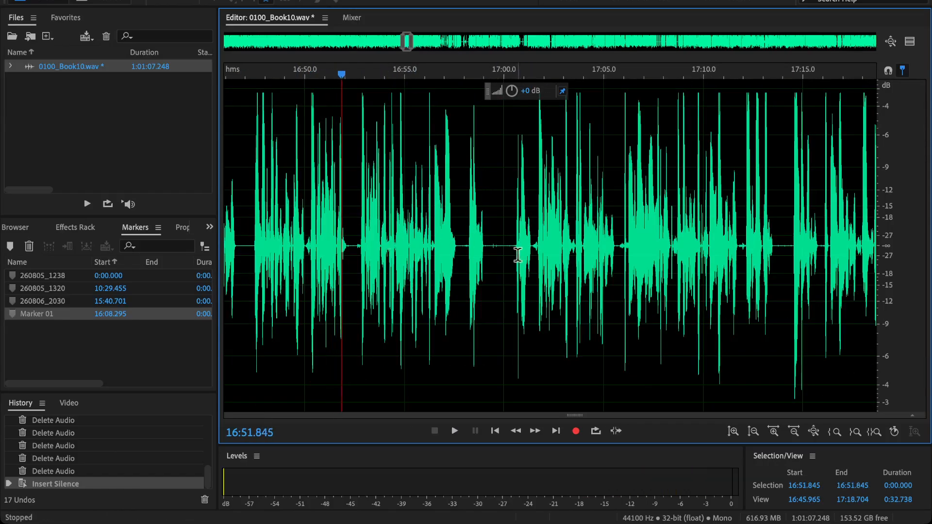
pyautogui.click(515, 252)
pyautogui.press('space')
pyautogui.scroll(1, 483, 255)
pyautogui.scroll(1, 484, 253)
pyautogui.press('space')
pyautogui.click(389, 243)
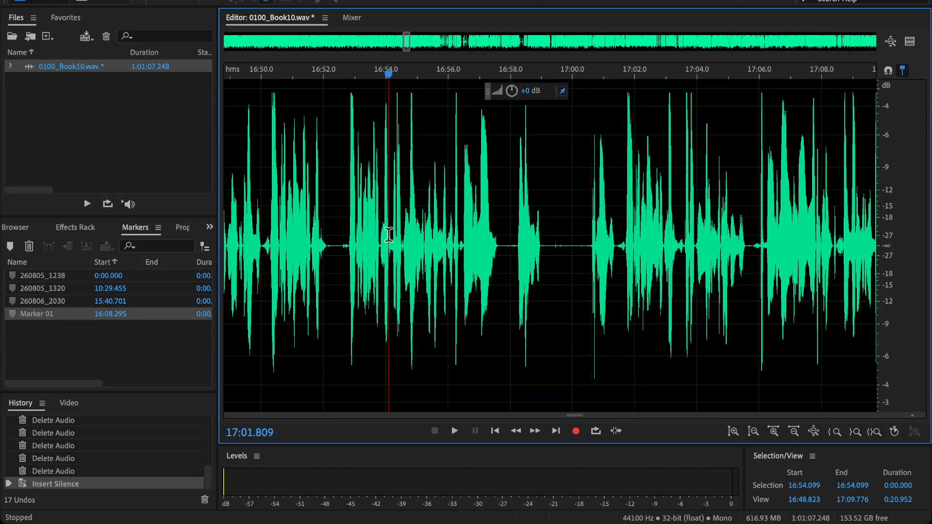
pyautogui.click(314, 246)
pyautogui.press('space')
pyautogui.press('space')
pyautogui.hscroll(-1, 313, 245)
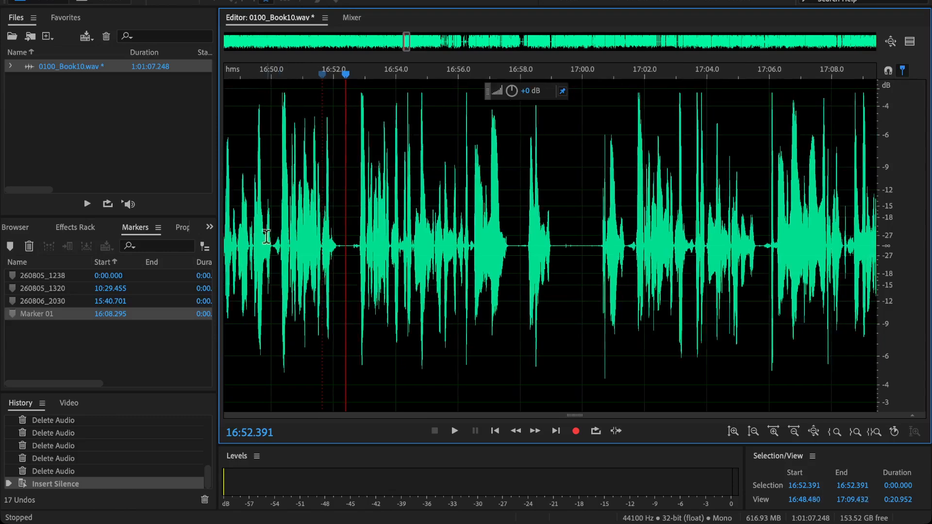
# Delete about 11.3 seconds of audio starting near 16:50.1 and play back the join from 16:49.363.
pyautogui.click(263, 244)
pyautogui.press('space')
pyautogui.press('space')
pyautogui.moveTo(273, 245); pyautogui.dragTo(625, 319)
pyautogui.press('Delete')
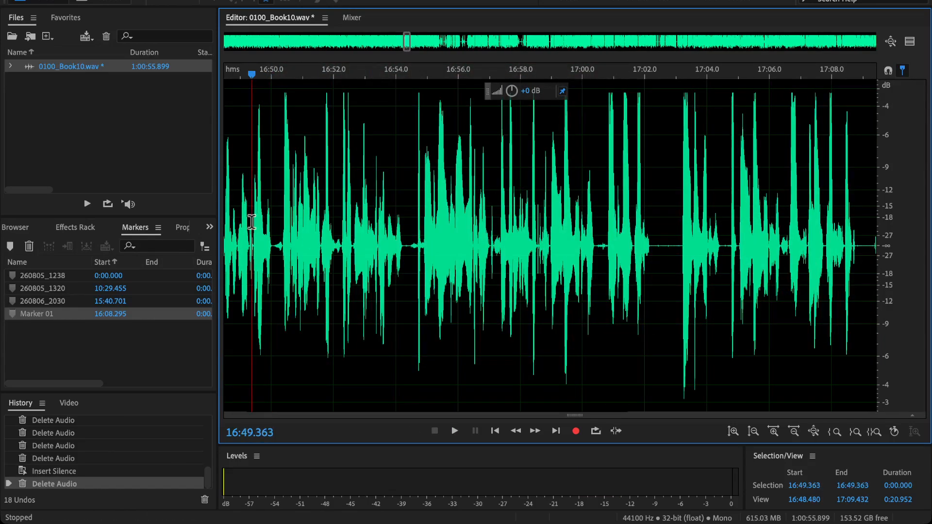
pyautogui.press('space')
pyautogui.scroll(-3, 252, 229)
pyautogui.moveTo(288, 260); pyautogui.dragTo(413, 294)
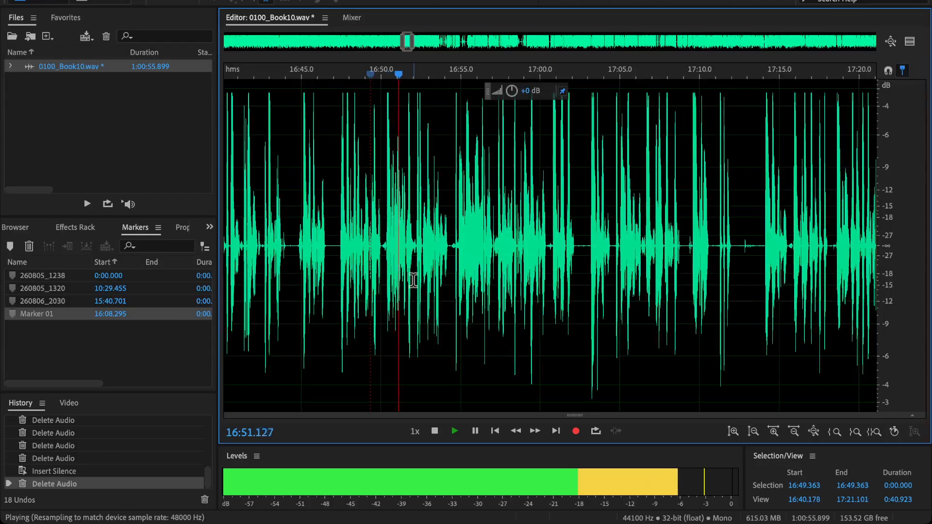
# Keep listening through the joined passage, sample the retake at 17:14.553 and compare it with the take at 17:04.970.
pyautogui.scroll(3, 485, 261)
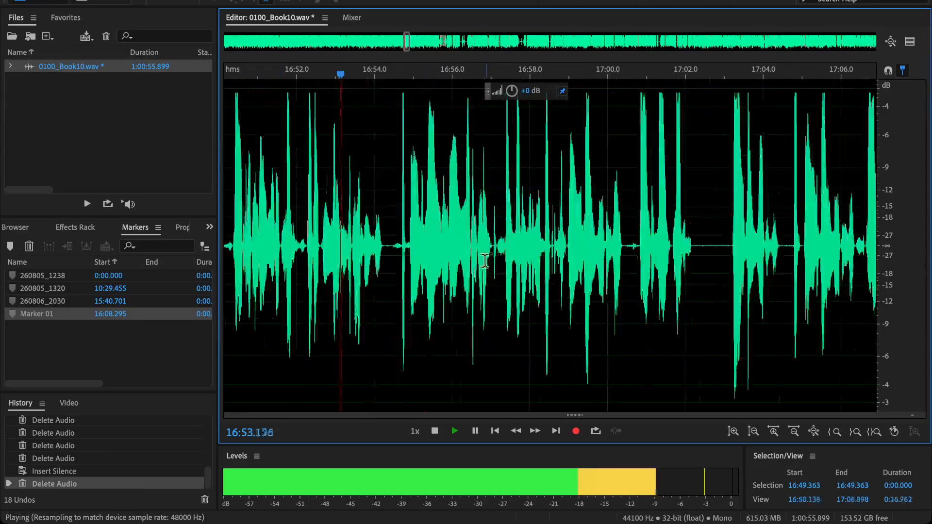
pyautogui.moveTo(366, 268); pyautogui.dragTo(430, 316)
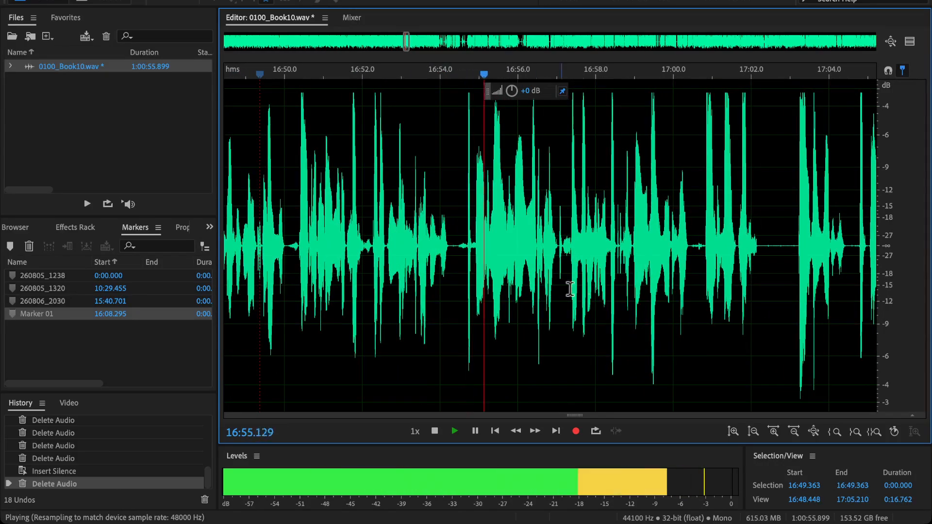
pyautogui.moveTo(605, 294); pyautogui.dragTo(500, 309)
pyautogui.scroll(-3, 444, 303)
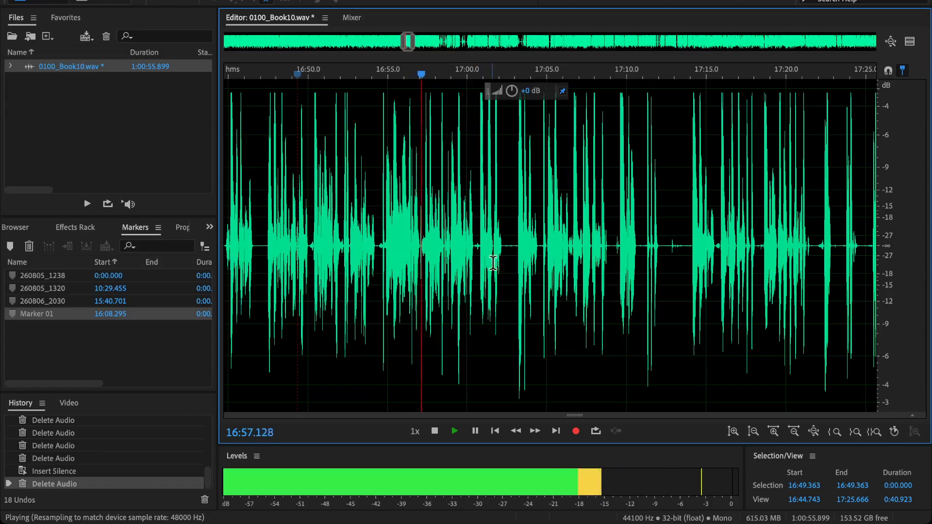
pyautogui.scroll(2, 435, 272)
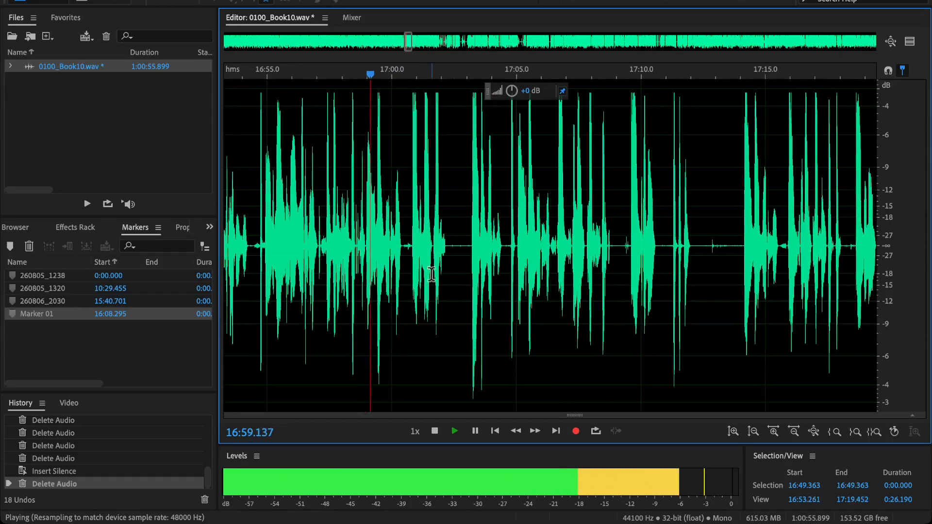
pyautogui.click(755, 261)
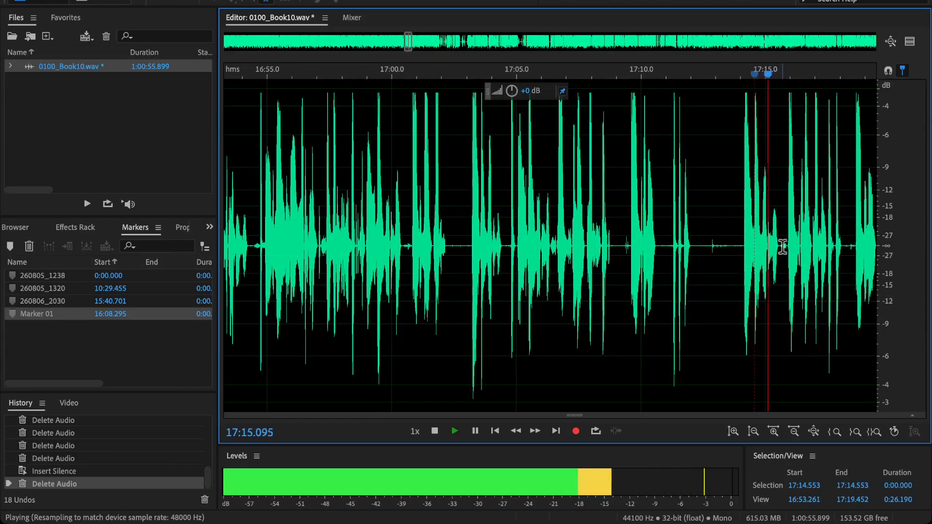
pyautogui.press('space')
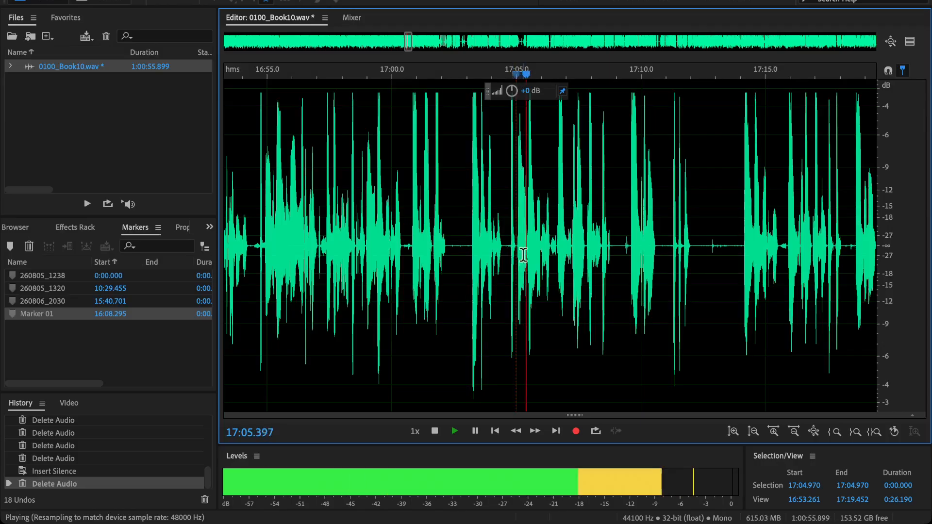
pyautogui.press('space')
# Delete the audio between 17:00.421 and 17:15.549 and play back the join from 16:57.837.
pyautogui.moveTo(779, 247); pyautogui.dragTo(405, 284)
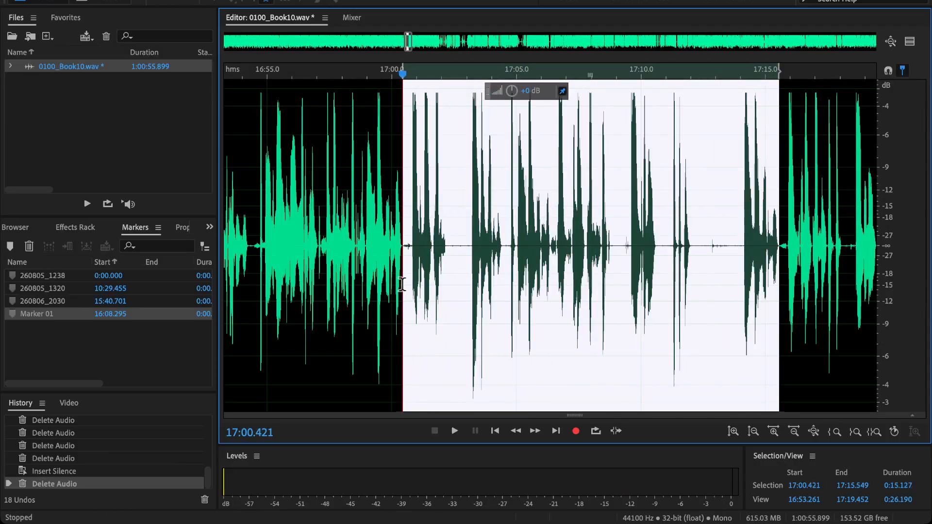
pyautogui.press('Delete')
pyautogui.press('space')
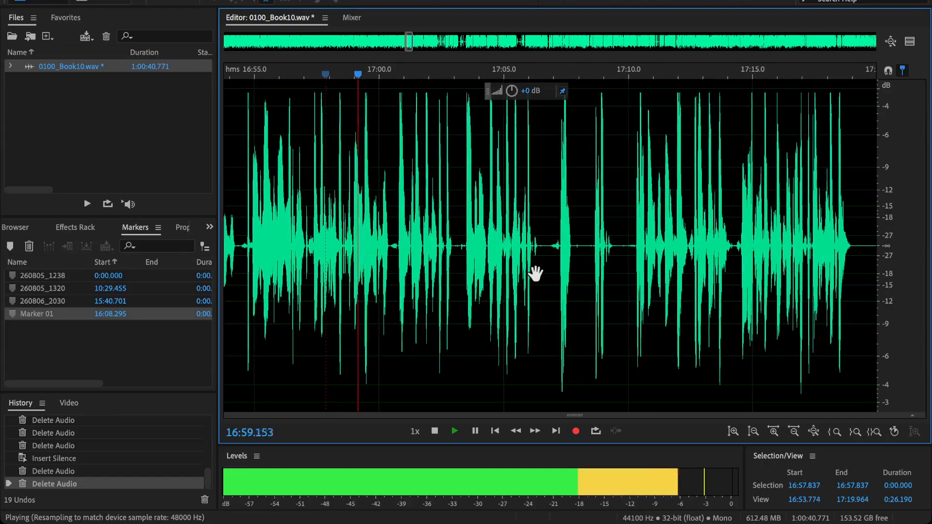
pyautogui.moveTo(535, 274); pyautogui.dragTo(527, 277)
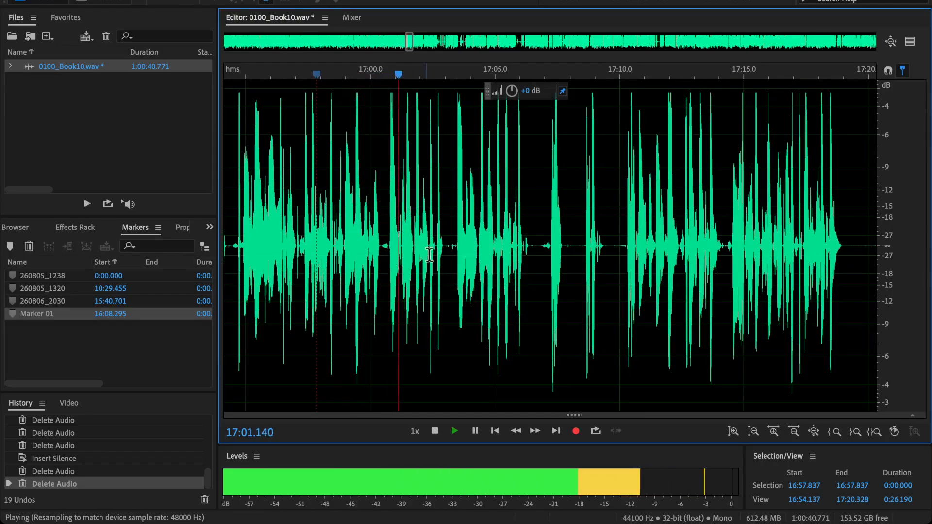
pyautogui.hscroll(1, 430, 259)
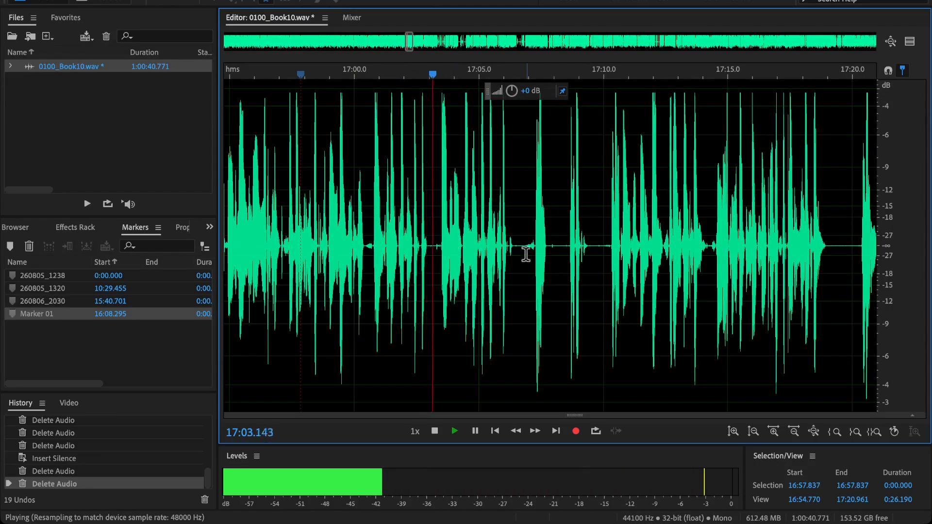
# Sample the narration at 17:10.194, delete the audio between 17:00.764 and 17:03.499, and play back from 16:59.605.
pyautogui.click(608, 242)
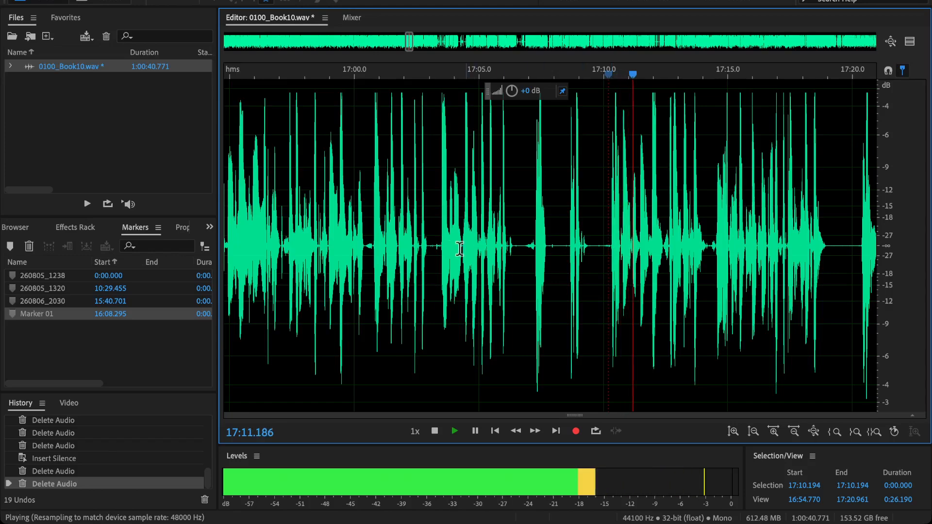
pyautogui.click(439, 242)
pyautogui.scroll(3, 439, 243)
pyautogui.press('space')
pyautogui.moveTo(448, 244); pyautogui.dragTo(238, 292)
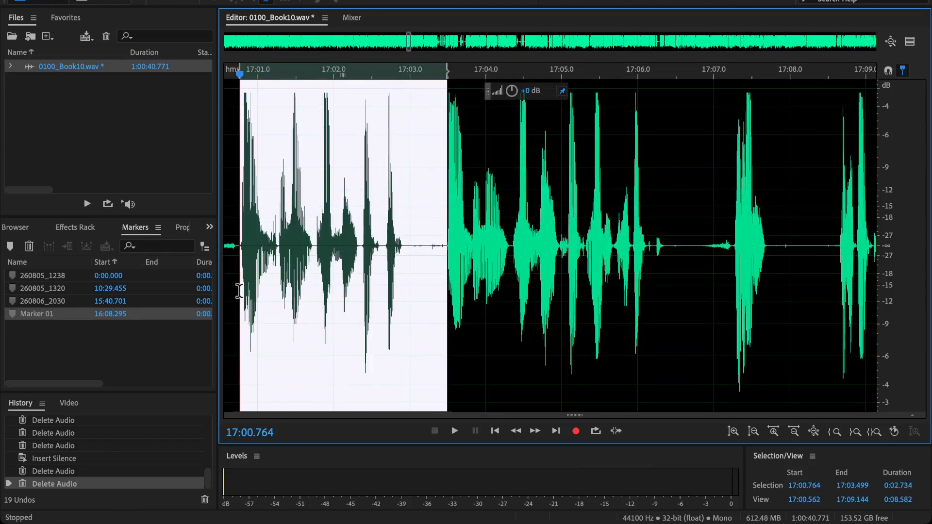
pyautogui.press('Delete')
pyautogui.hscroll(-3, 245, 279)
pyautogui.click(368, 202)
pyautogui.press('space')
pyautogui.scroll(-3, 378, 209)
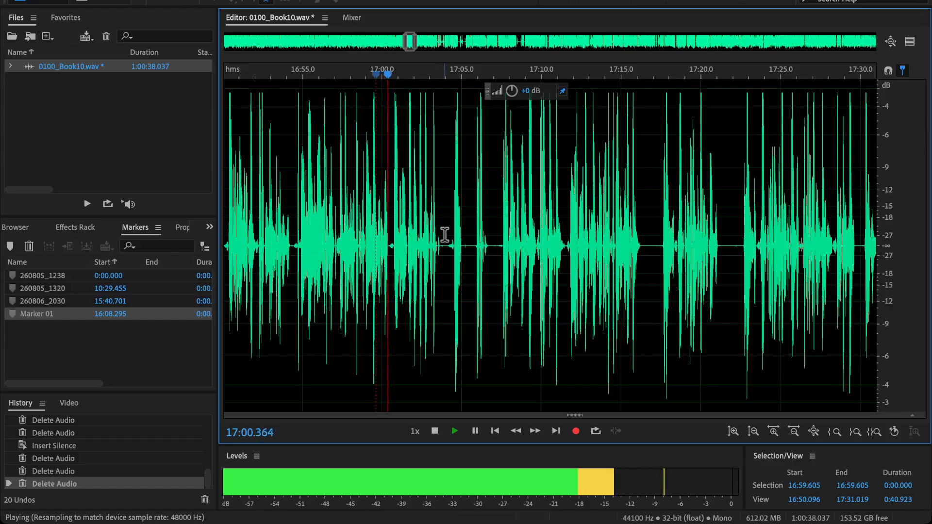
pyautogui.scroll(4, 517, 228)
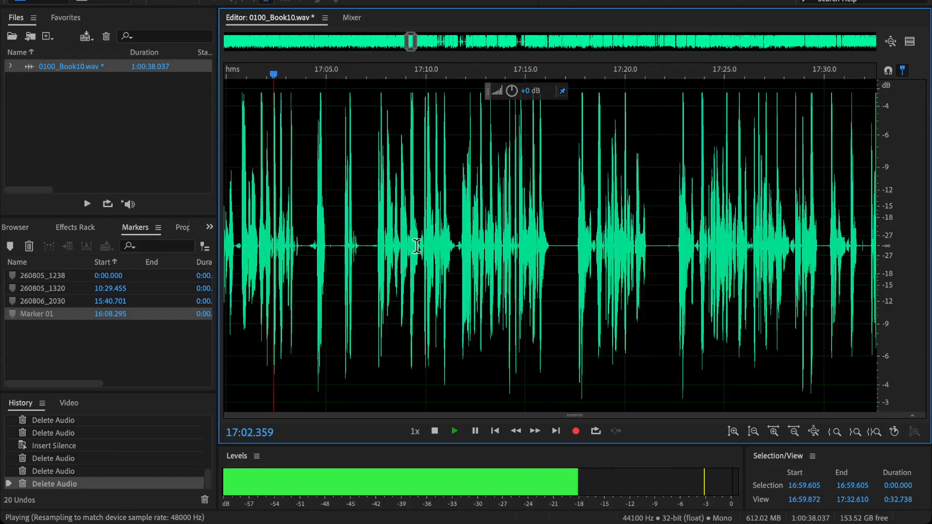
# Listen on past the join to about 17:04.4 and sample the narration at about 17:17.6.
pyautogui.scroll(3, 426, 260)
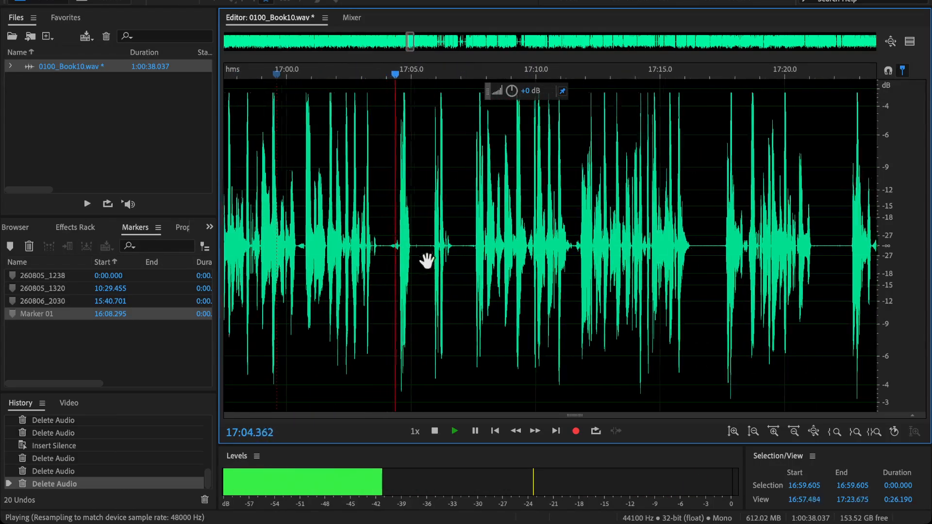
pyautogui.press('space')
pyautogui.moveTo(631, 275); pyautogui.dragTo(483, 272)
pyautogui.press('space')
pyautogui.click(757, 253)
pyautogui.press('space')
pyautogui.press('space')
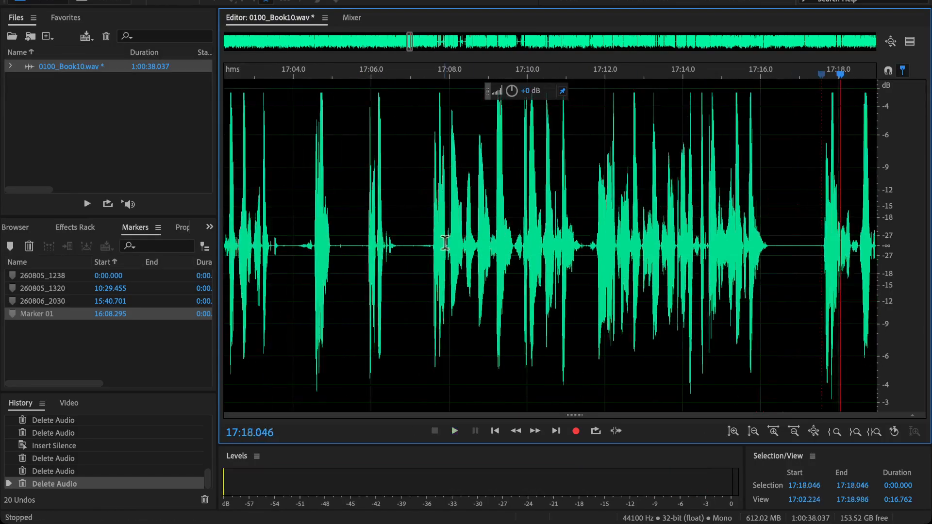
# Delete the audio between 17:04.531 and 17:07.568 and play back the join from 17:02.418.
pyautogui.moveTo(315, 247); pyautogui.dragTo(431, 277)
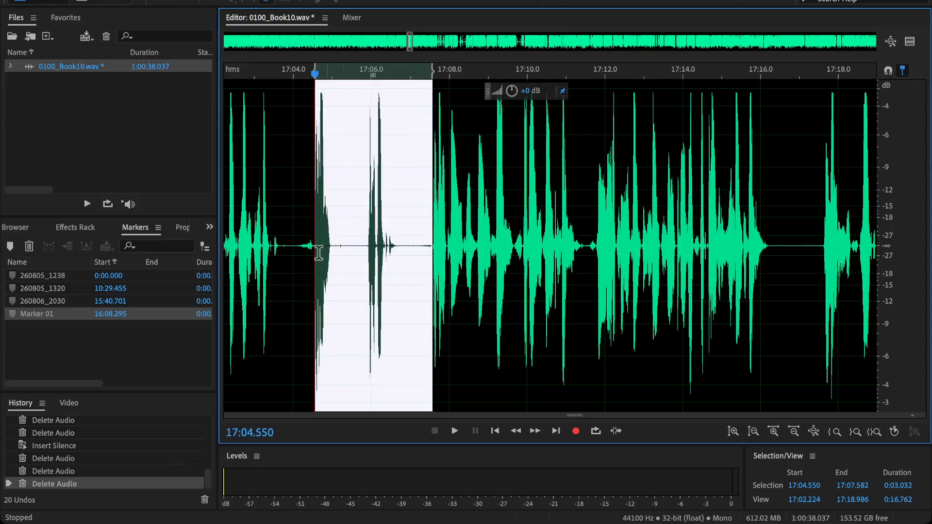
pyautogui.scroll(3, 318, 253)
pyautogui.moveTo(327, 254); pyautogui.dragTo(686, 307)
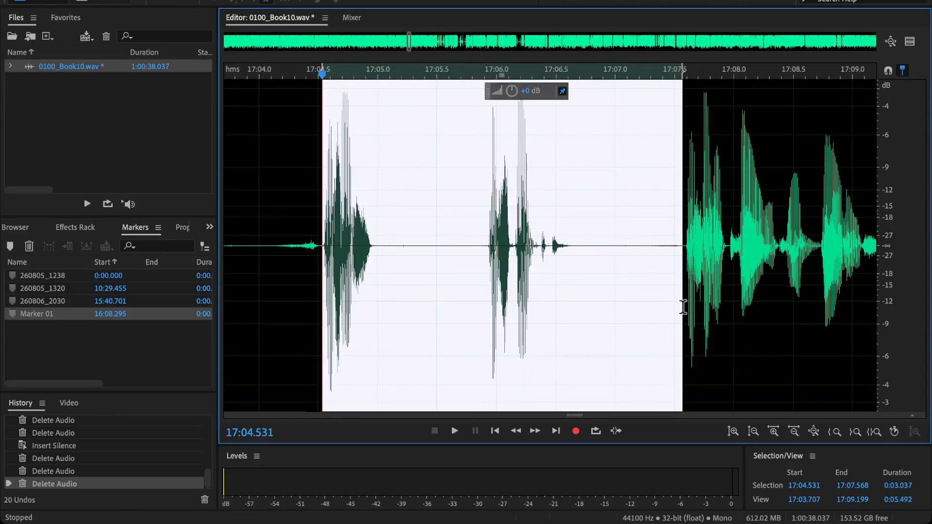
pyautogui.scroll(-3, 371, 224)
pyautogui.press('Delete')
pyautogui.click(371, 224)
pyautogui.press('space')
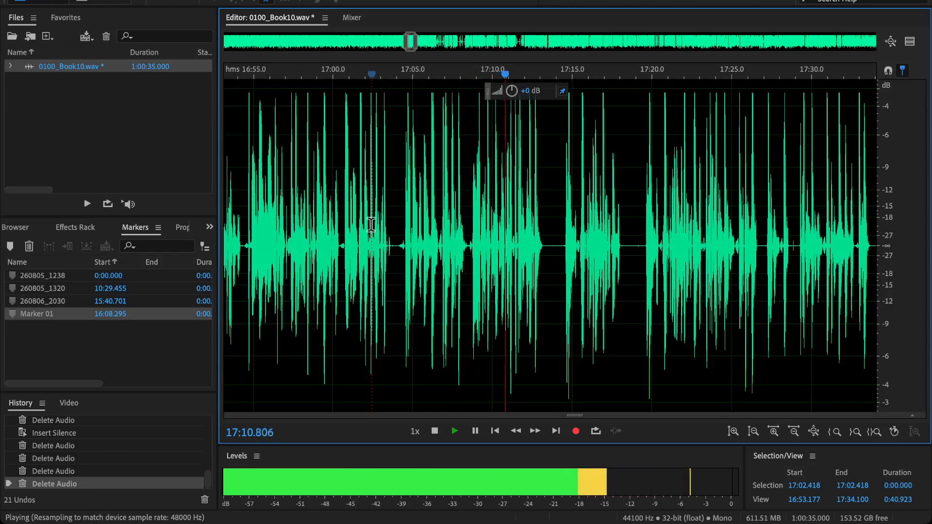
# Keep listening through the joined passage and compare the takes by sampling at about 17:17.8, 17:14.5 and 17:19.7.
pyautogui.hscroll(5, 504, 259)
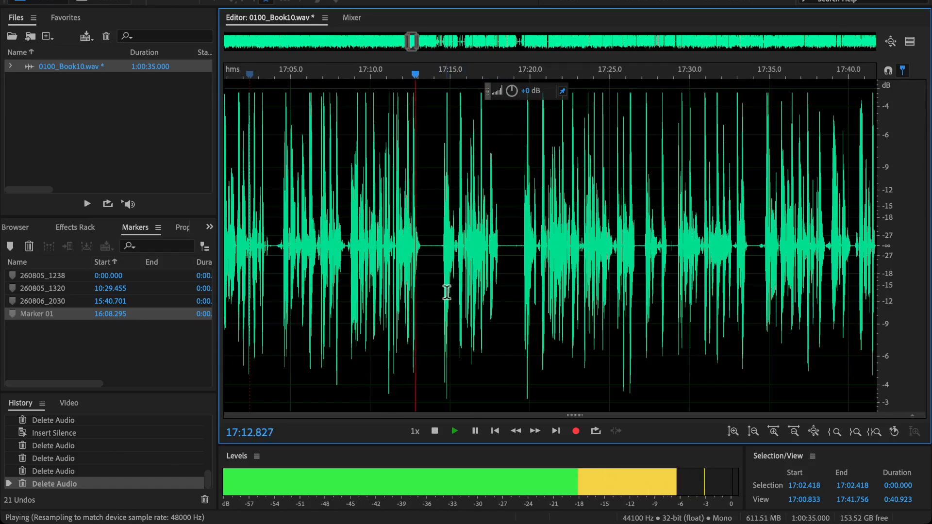
pyautogui.scroll(3, 448, 293)
pyautogui.click(543, 243)
pyautogui.scroll(1, 544, 244)
pyautogui.press('space')
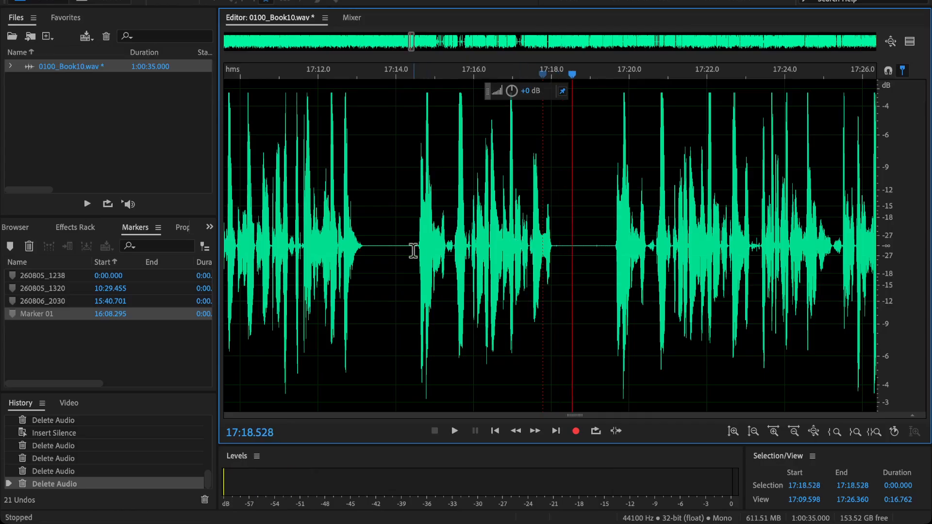
pyautogui.click(414, 251)
pyautogui.press('space')
pyautogui.press('space')
pyautogui.click(618, 250)
pyautogui.press('space')
pyautogui.press('space')
# Delete about 5.1 seconds of audio starting near 17:14.5 and play back the join from 17:11.200.
pyautogui.moveTo(614, 257); pyautogui.dragTo(416, 286)
pyautogui.press('Delete')
pyautogui.click(287, 204)
pyautogui.press('space')
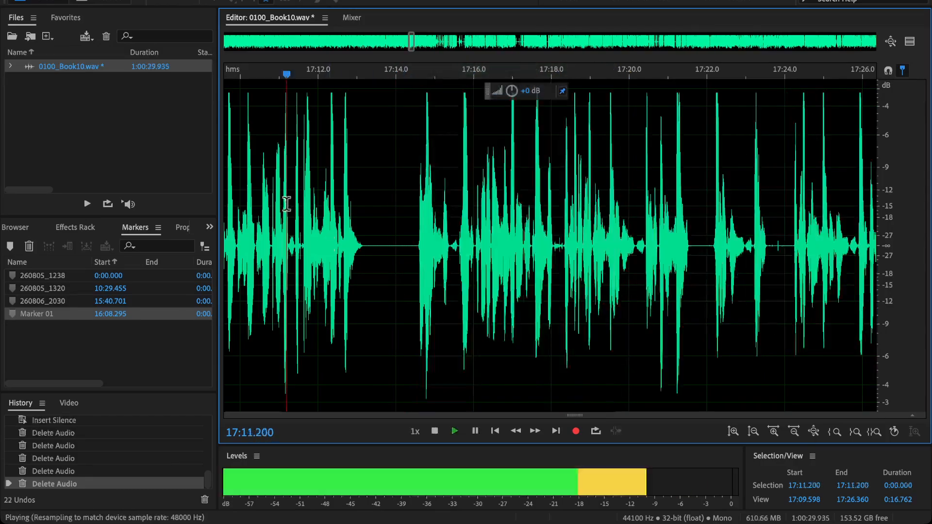
# Move Marker 01 to 17:13.549, in the pause just before the latest join, while playback continues.
pyautogui.scroll(-3, 291, 209)
pyautogui.scroll(-10, 531, 273)
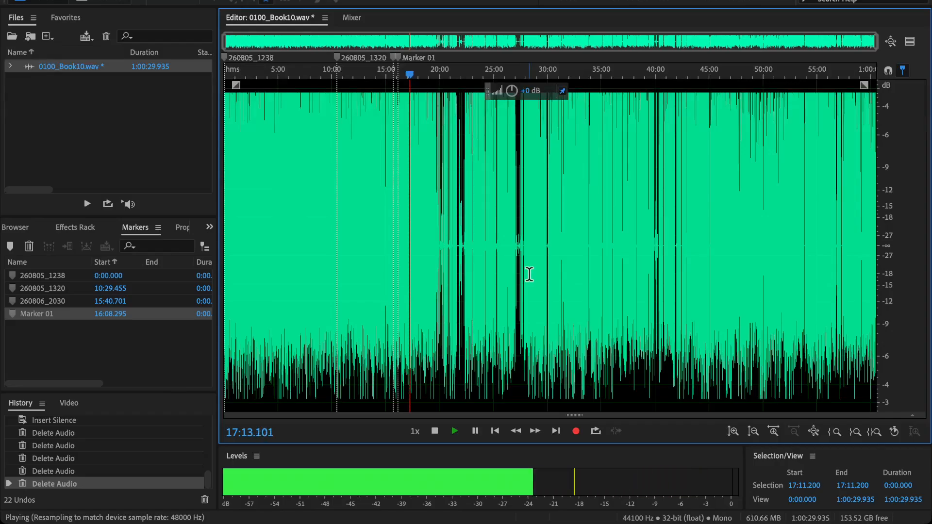
pyautogui.scroll(5, 383, 160)
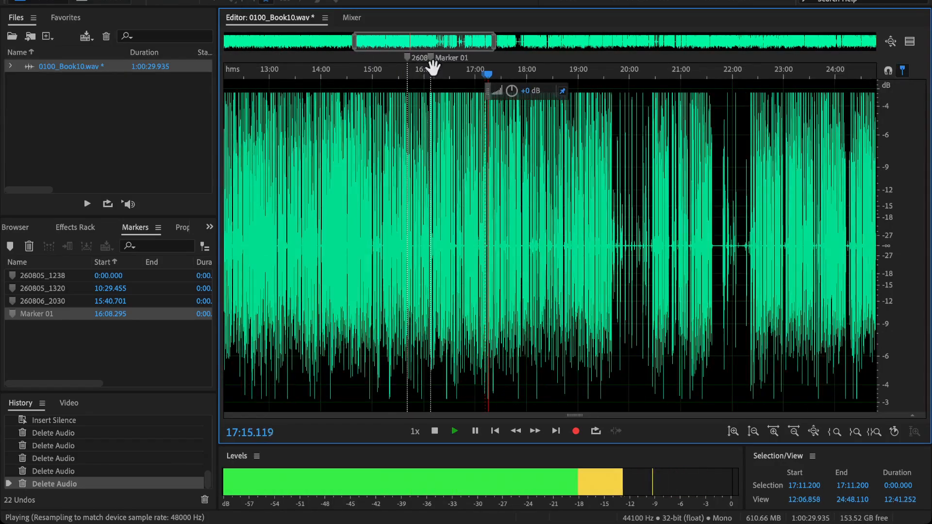
pyautogui.moveTo(432, 67); pyautogui.dragTo(488, 81)
pyautogui.scroll(9, 487, 141)
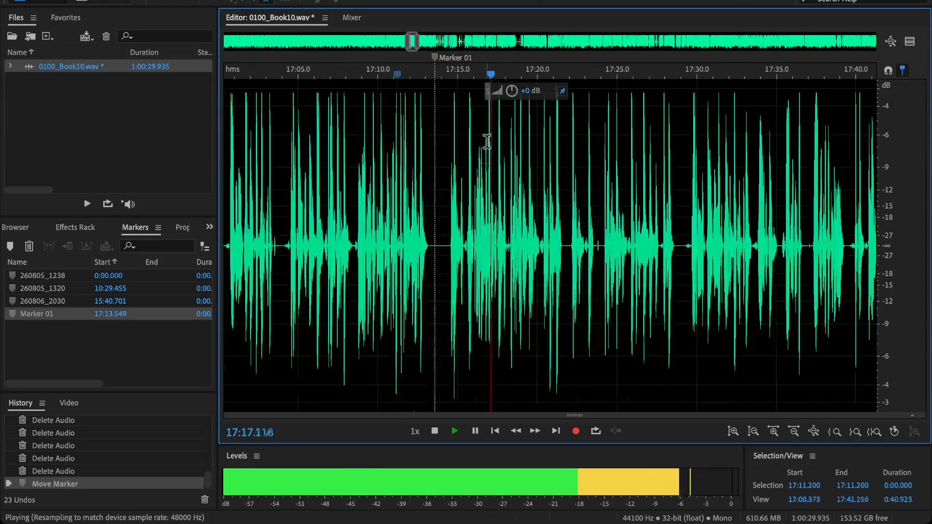
pyautogui.scroll(3, 512, 254)
# Delete the cue markers 260805_1238 and 260805_1320 from the marker list.
pyautogui.scroll(-10, 388, 211)
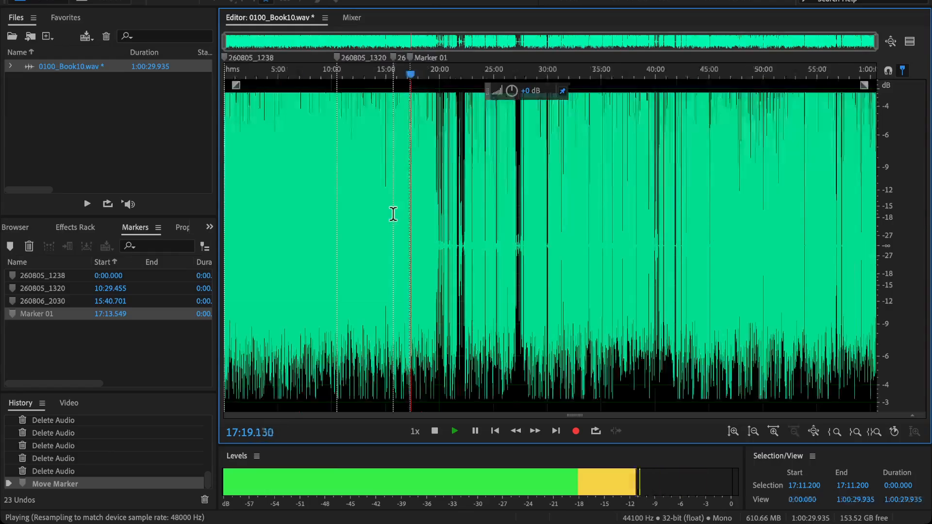
pyautogui.scroll(10, 393, 214)
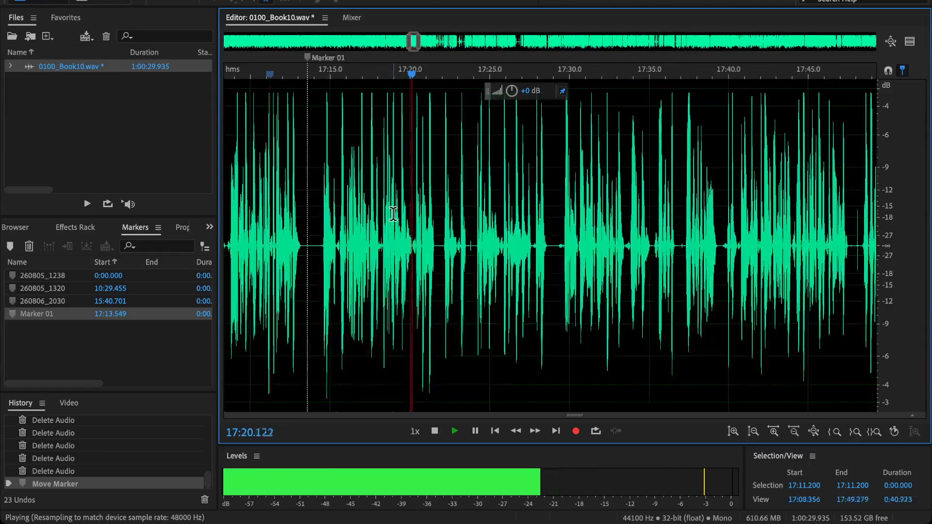
pyautogui.click(47, 276)
pyautogui.keyDown('shift'); pyautogui.click(46, 288); pyautogui.keyUp('shift')
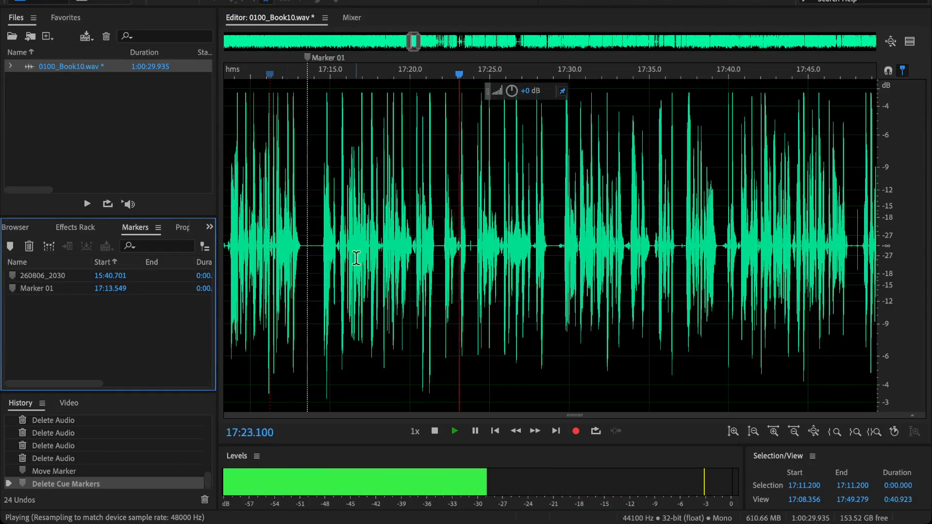
# Compare the repeated takes by sampling the narration at about 17:29.6, 17:24.142 and 17:19.1.
pyautogui.scroll(5, 534, 264)
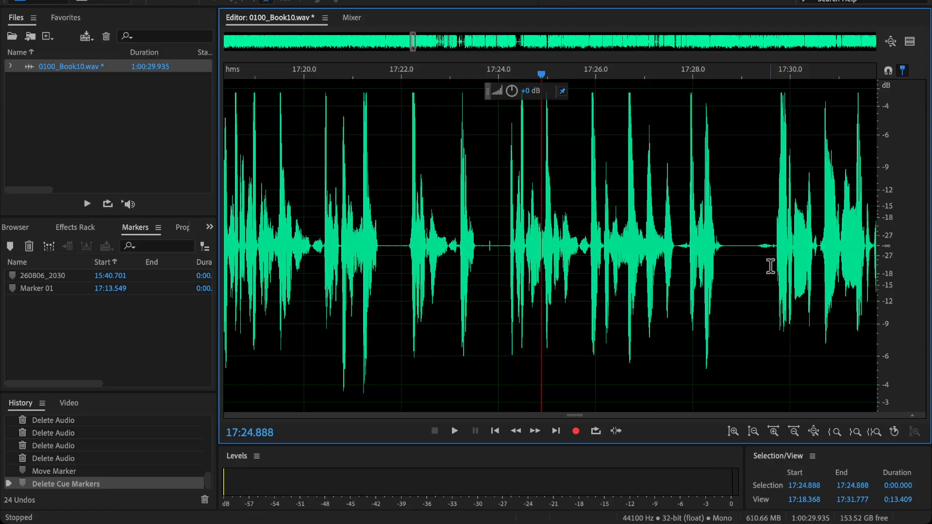
pyautogui.click(769, 264)
pyautogui.press('space')
pyautogui.click(504, 251)
pyautogui.press('space')
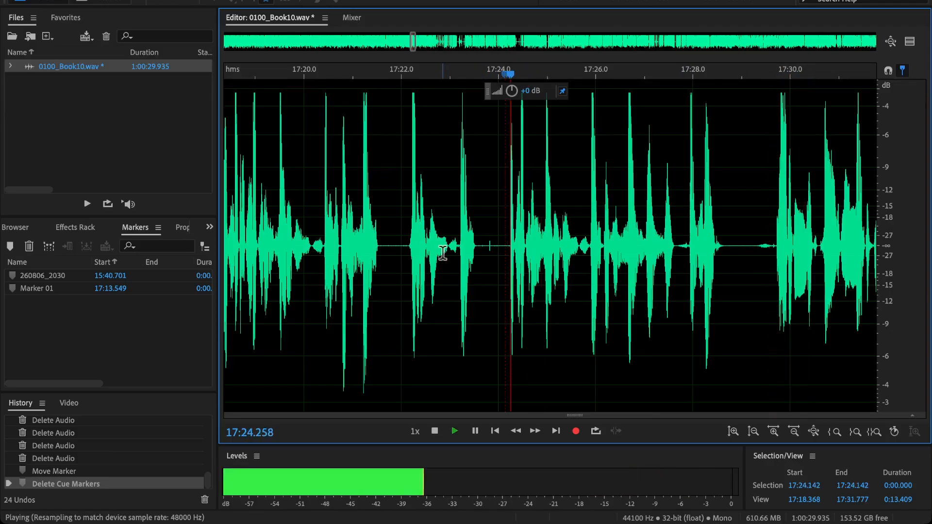
pyautogui.scroll(1, 443, 253)
pyautogui.press('space')
pyautogui.hscroll(-3, 346, 253)
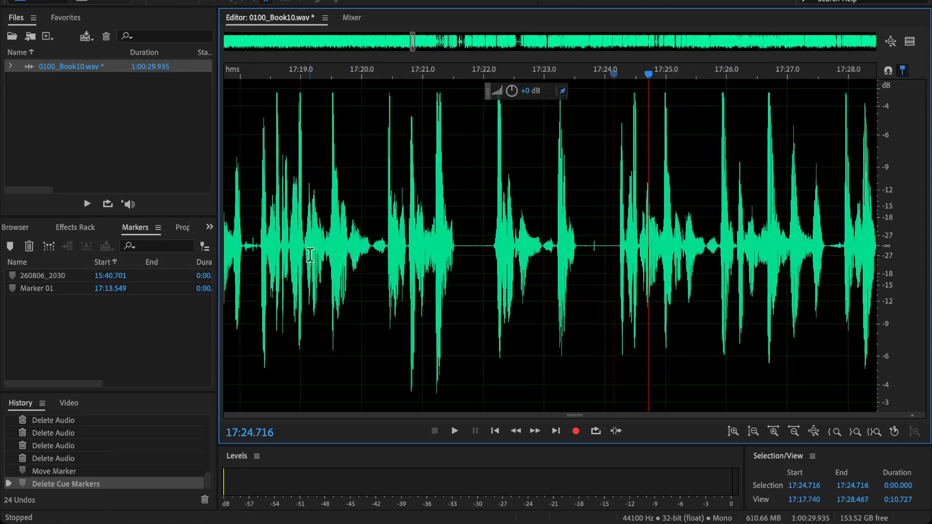
pyautogui.click(305, 255)
pyautogui.press('space')
pyautogui.press('space')
# Delete the audio between 17:19.063 and 17:24.553 and play back the join from 17:18.401.
pyautogui.moveTo(304, 255); pyautogui.dragTo(638, 301)
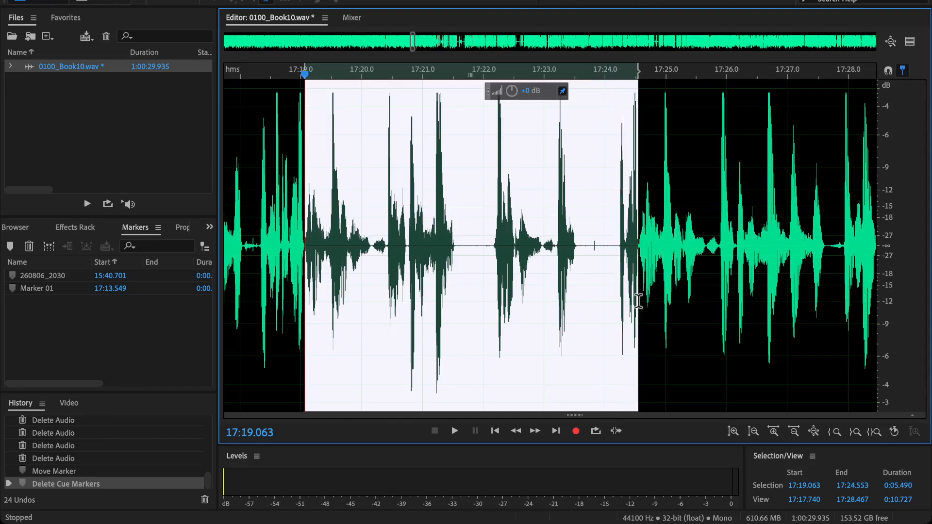
pyautogui.press('Delete')
pyautogui.scroll(-6, 266, 204)
pyautogui.click(265, 204)
pyautogui.press('space')
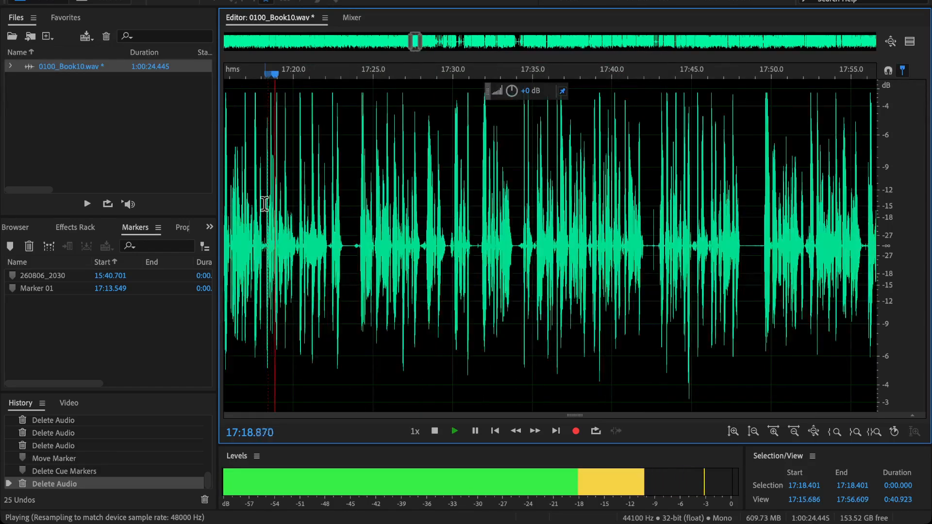
# Listen on through the joined passage to about 17:31 and sample the narration at 17:34.438.
pyautogui.scroll(3, 294, 204)
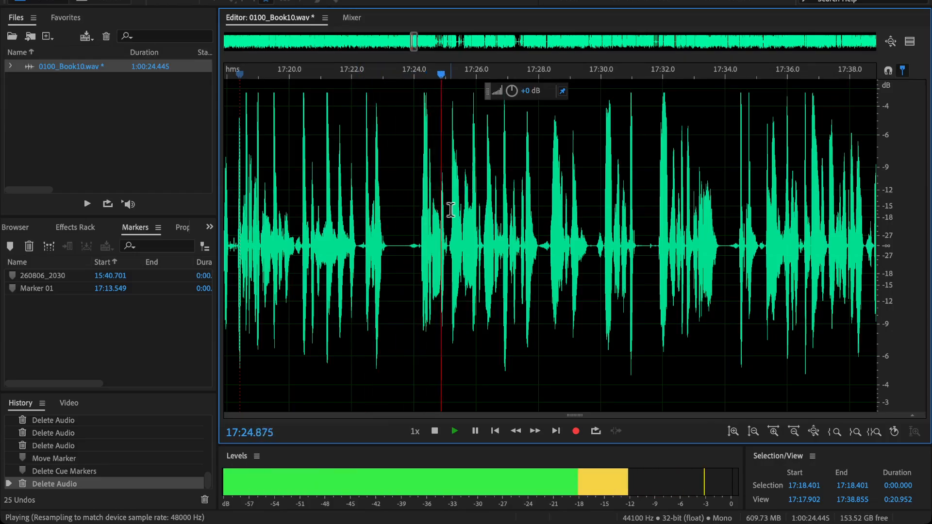
pyautogui.moveTo(605, 191); pyautogui.dragTo(400, 217)
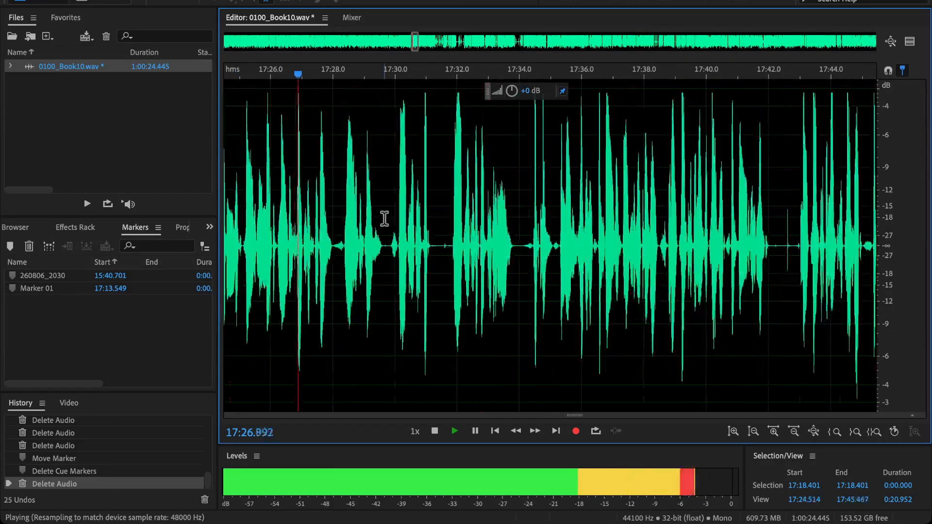
pyautogui.scroll(2, 437, 267)
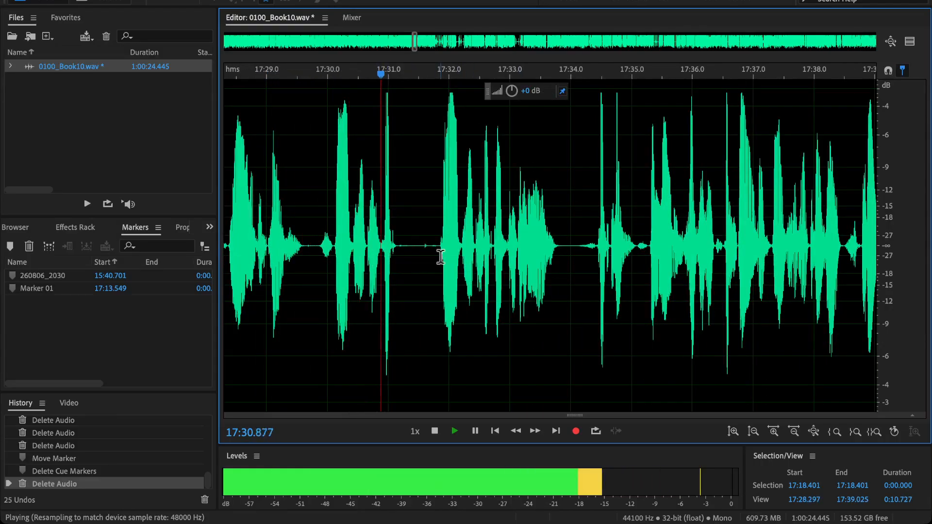
pyautogui.click(597, 247)
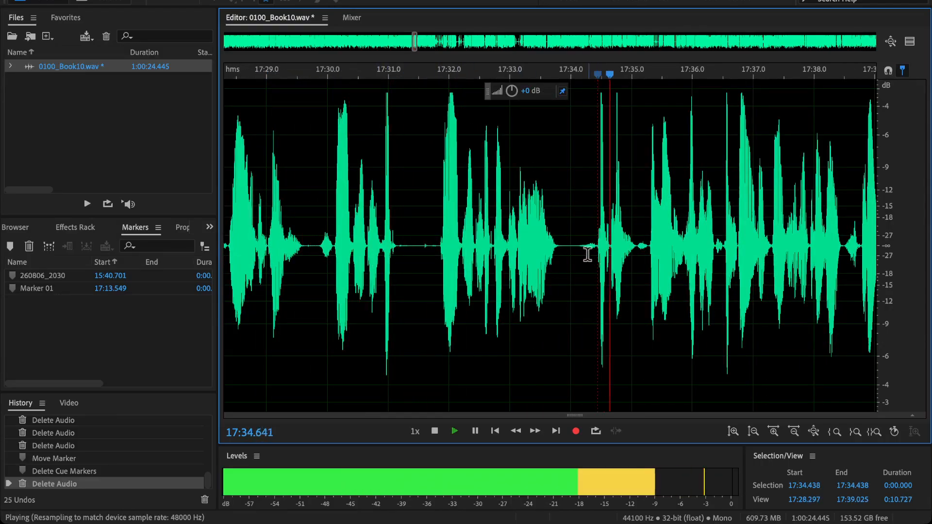
pyautogui.press('space')
# Delete about 1.7 seconds of audio starting near 17:30.05 and play back the join from 17:28.893.
pyautogui.moveTo(439, 249); pyautogui.dragTo(331, 309)
pyautogui.press('Delete')
pyautogui.click(259, 222)
pyautogui.press('space')
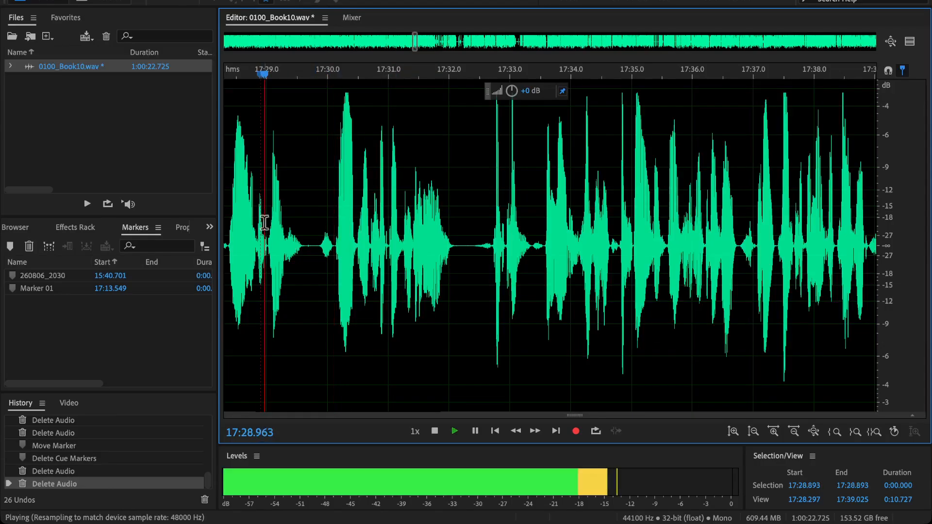
# Keep listening through the narration to about 17:41 and sample the next phrase at about 17:47.7.
pyautogui.moveTo(267, 219); pyautogui.dragTo(386, 304)
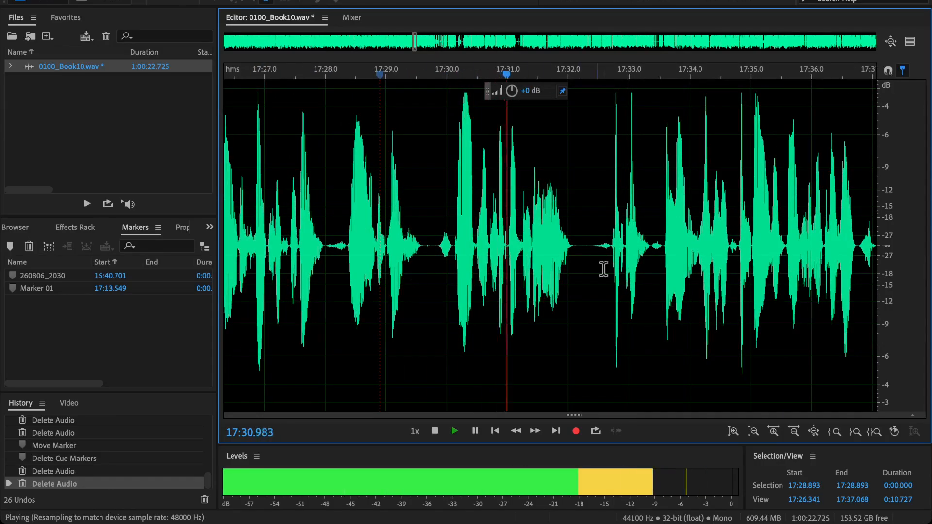
pyautogui.moveTo(604, 269); pyautogui.dragTo(503, 292)
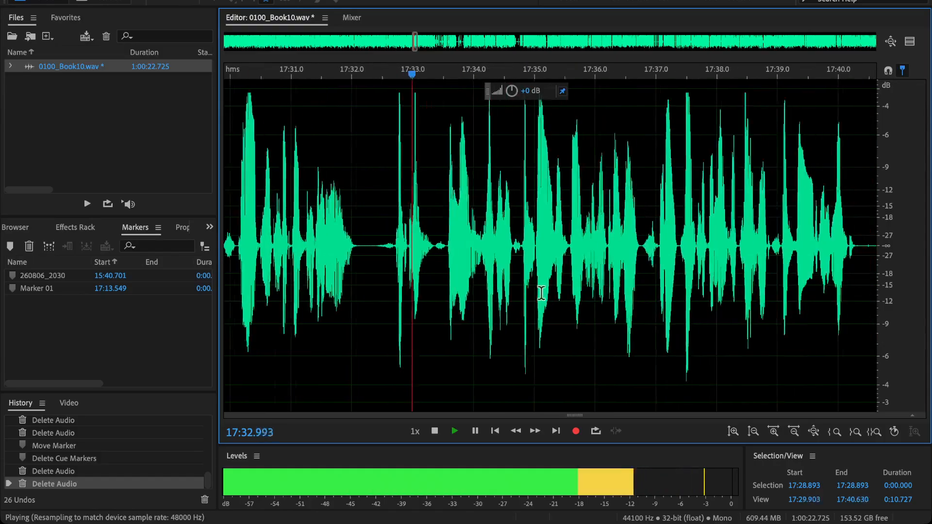
pyautogui.scroll(-6, 541, 293)
pyautogui.moveTo(626, 291); pyautogui.dragTo(515, 282)
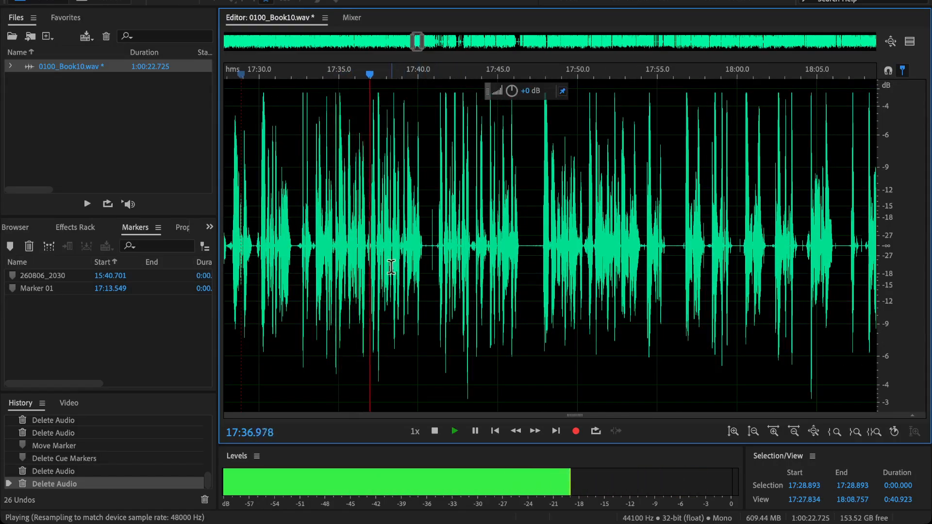
pyautogui.scroll(3, 437, 254)
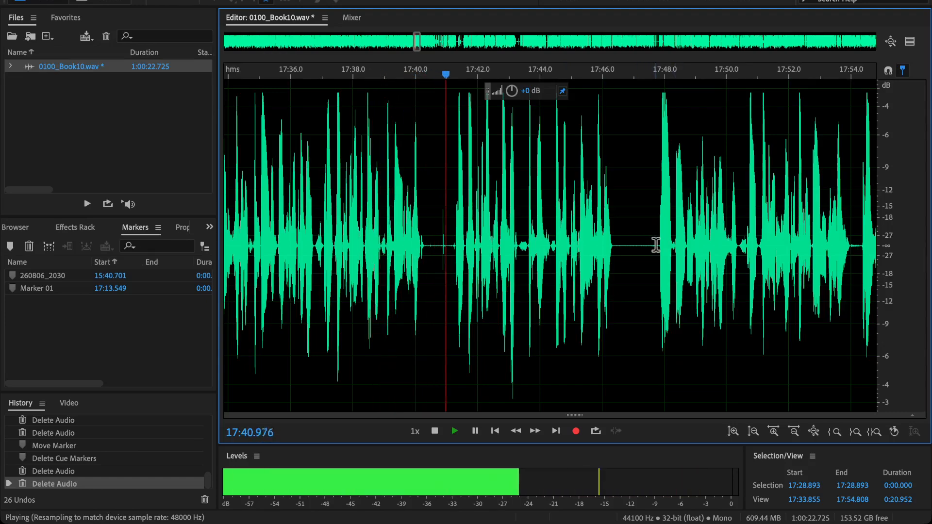
pyautogui.press('space')
pyautogui.click(656, 245)
pyautogui.press('space')
pyautogui.press('space')
# Examine the takes on either side of the pause near 17:40.5 and sample the narration at about 17:37.0.
pyautogui.scroll(3, 435, 247)
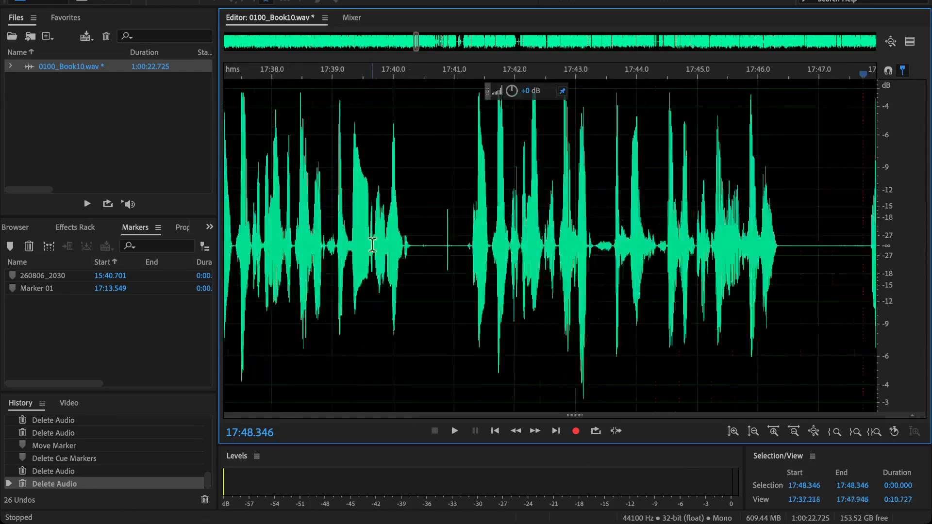
pyautogui.hscroll(-3, 372, 245)
pyautogui.press('space')
pyautogui.press('space')
pyautogui.moveTo(340, 247); pyautogui.dragTo(477, 238)
pyautogui.moveTo(395, 251); pyautogui.dragTo(447, 253)
pyautogui.click(354, 250)
pyautogui.moveTo(354, 249); pyautogui.dragTo(467, 274)
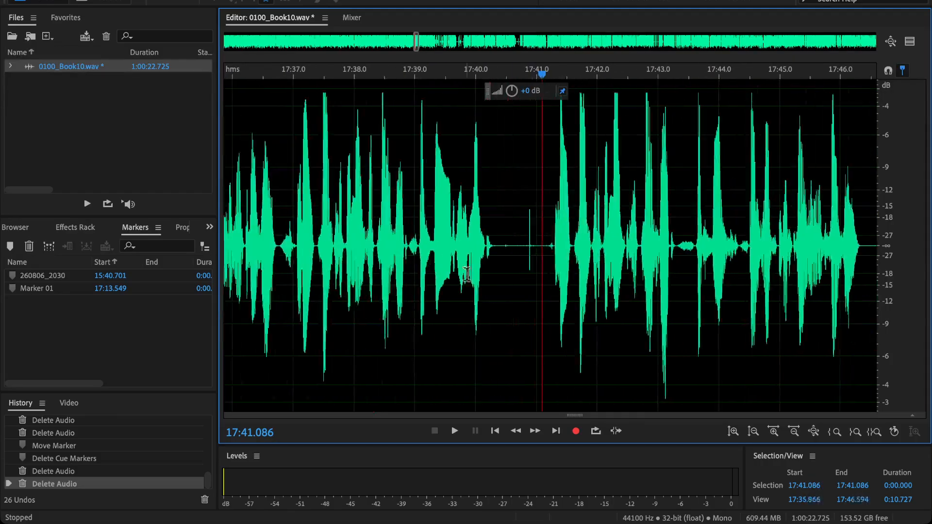
pyautogui.click(290, 250)
pyautogui.press('space')
pyautogui.press('space')
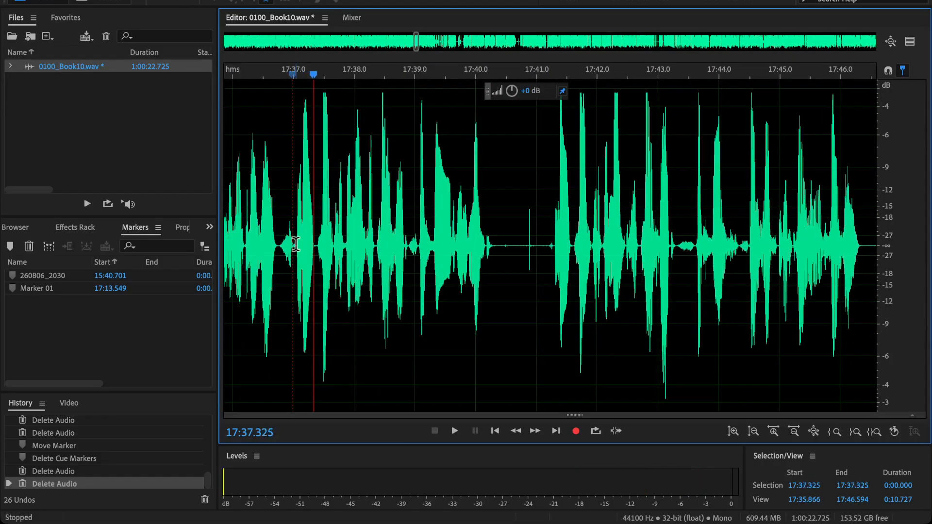
# Delete about 4.2 seconds of audio starting at 17:37.046 and play back the join from 17:36.395.
pyautogui.moveTo(296, 251); pyautogui.dragTo(552, 299)
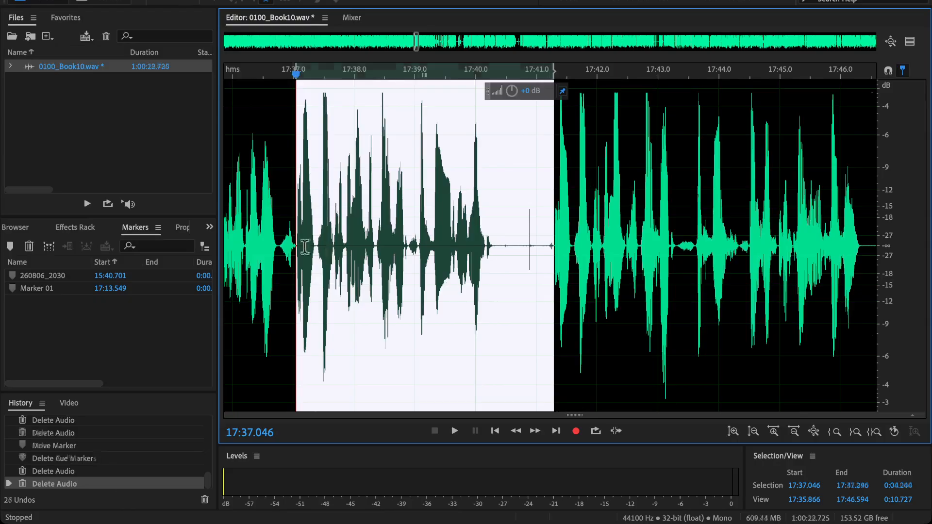
pyautogui.press('Delete')
pyautogui.click(255, 217)
pyautogui.press('space')
pyautogui.scroll(-6, 261, 219)
pyautogui.moveTo(270, 223); pyautogui.dragTo(438, 266)
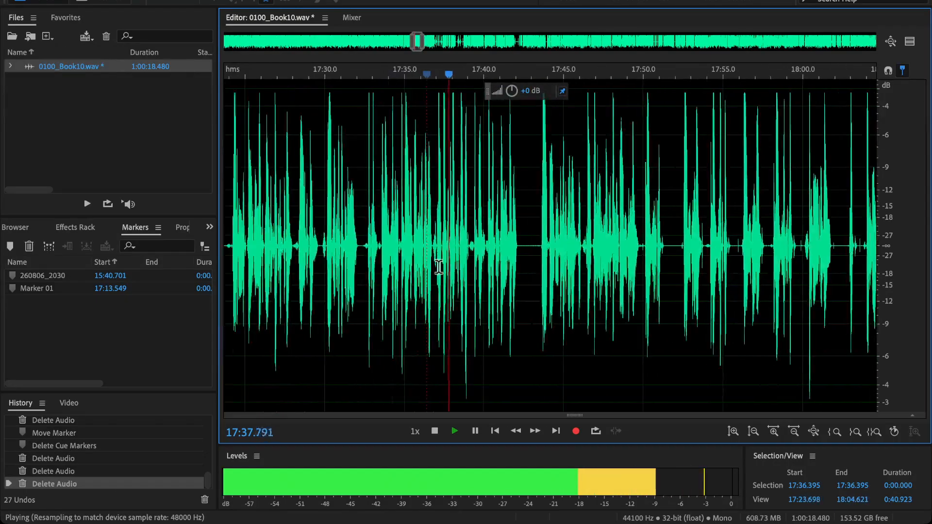
pyautogui.moveTo(511, 264); pyautogui.dragTo(448, 286)
pyautogui.scroll(2, 460, 282)
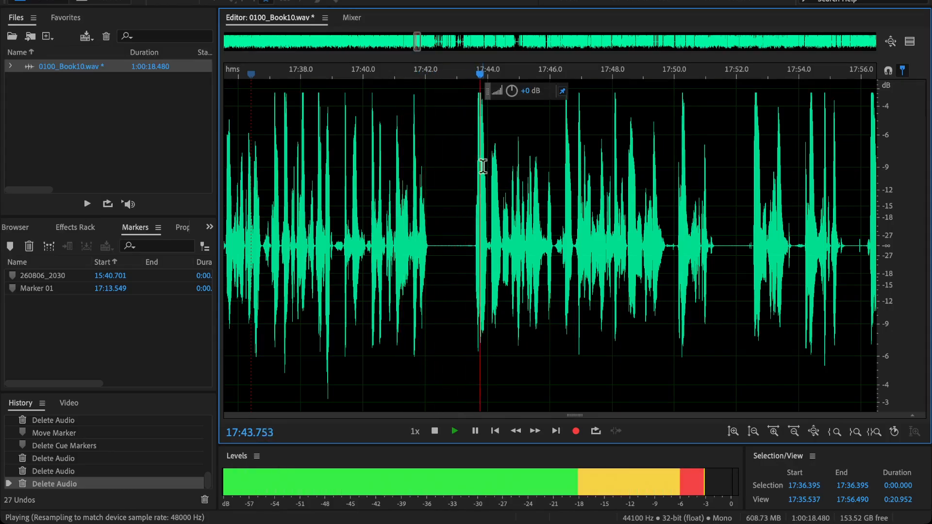
pyautogui.scroll(-2, 536, 253)
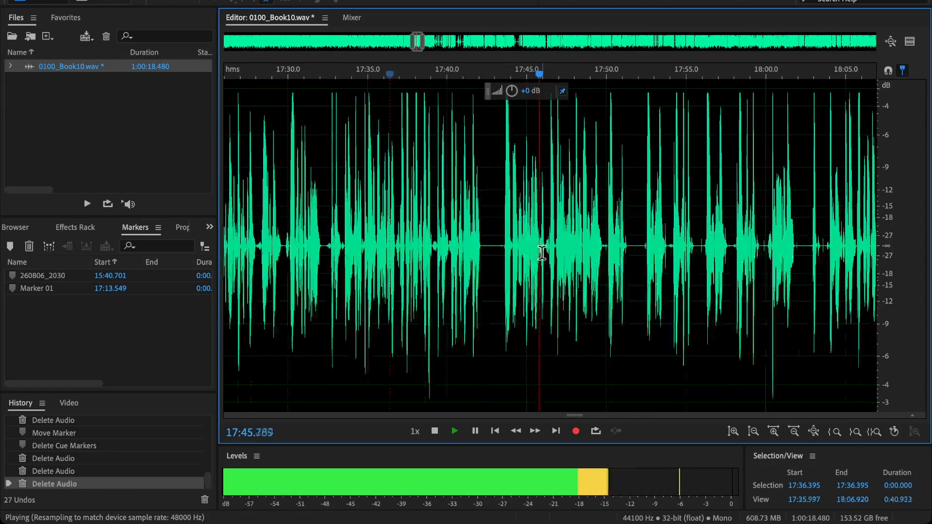
# Keep listening through the narration to about 17:47.4 and sample the phrase starting at 17:52.476.
pyautogui.moveTo(564, 264); pyautogui.dragTo(440, 279)
pyautogui.moveTo(536, 277); pyautogui.dragTo(484, 279)
pyautogui.press('space')
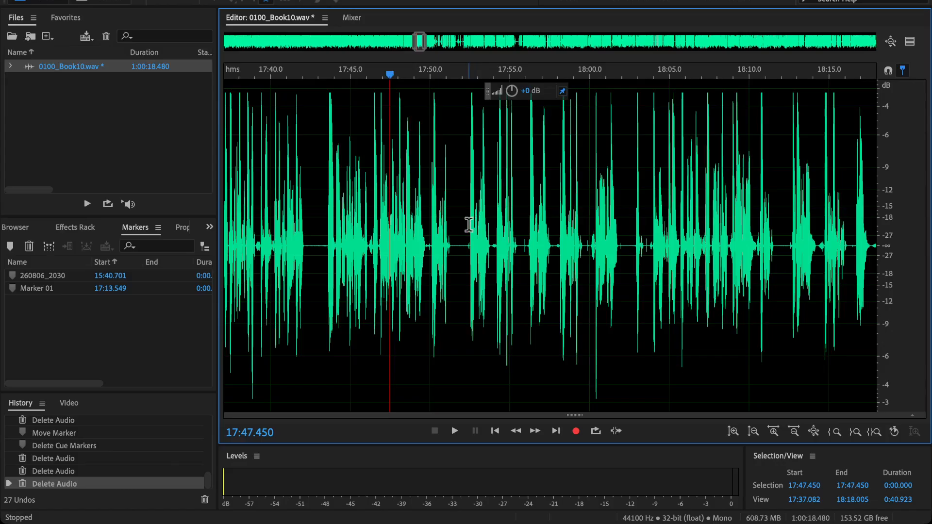
pyautogui.press('space')
pyautogui.scroll(2, 510, 245)
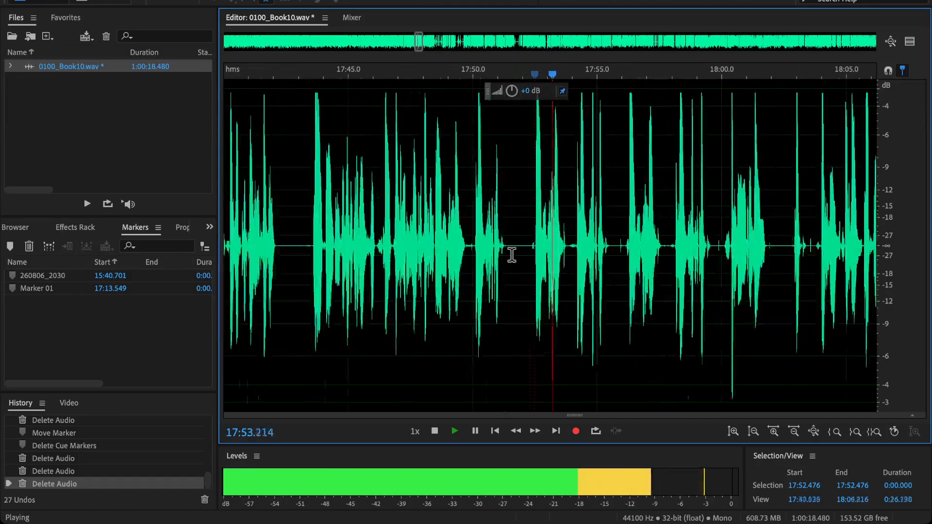
pyautogui.scroll(2, 523, 245)
pyautogui.scroll(-2, 596, 245)
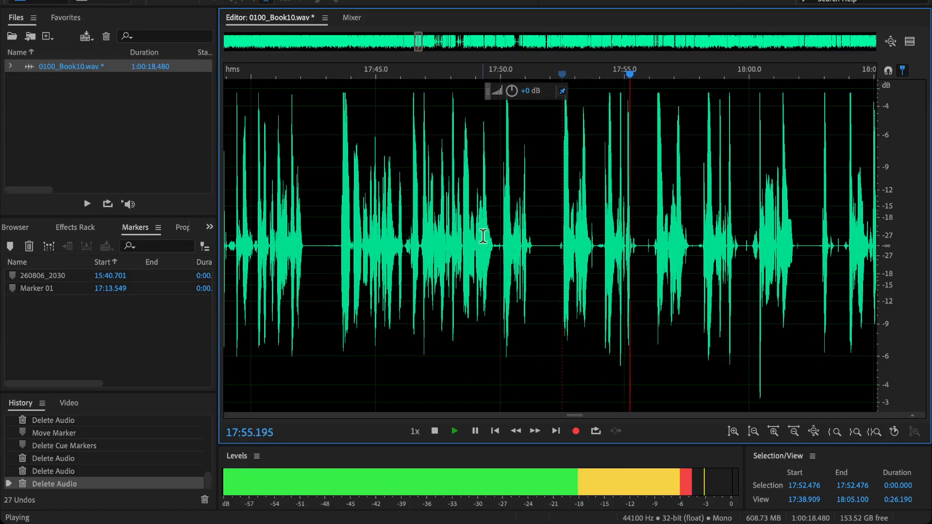
# Compare the repeated takes by playing the narration from 17:43.350 and again from 17:56.036.
pyautogui.press('space')
pyautogui.click(334, 241)
pyautogui.press('space')
pyautogui.scroll(2, 333, 240)
pyautogui.scroll(1, 343, 239)
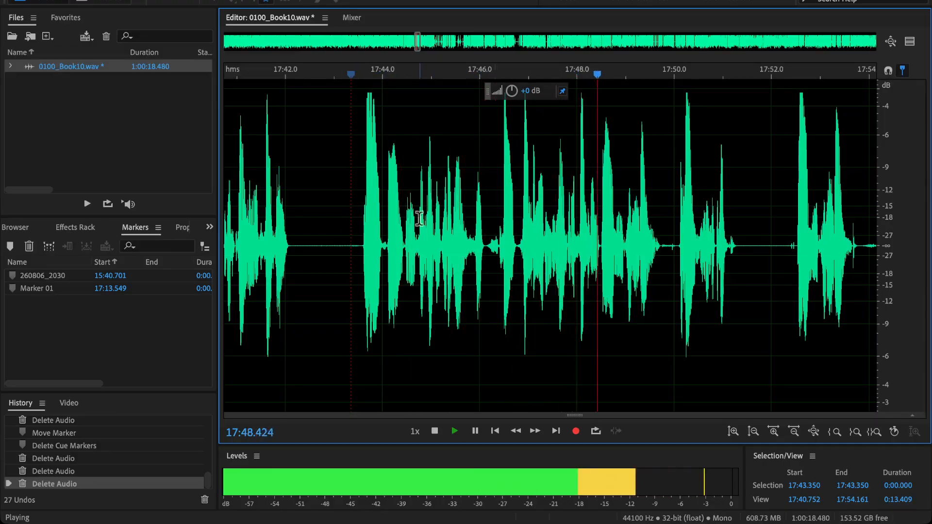
pyautogui.moveTo(749, 223); pyautogui.dragTo(522, 233)
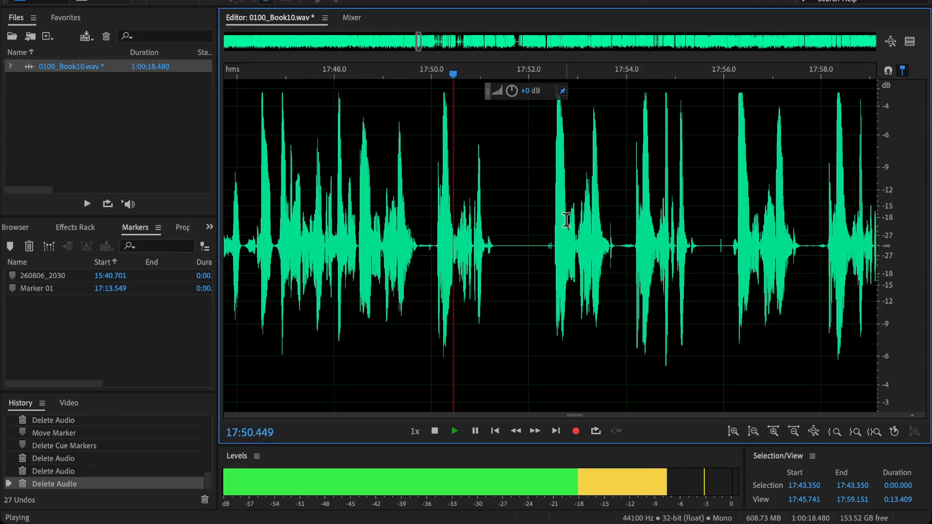
pyautogui.click(725, 246)
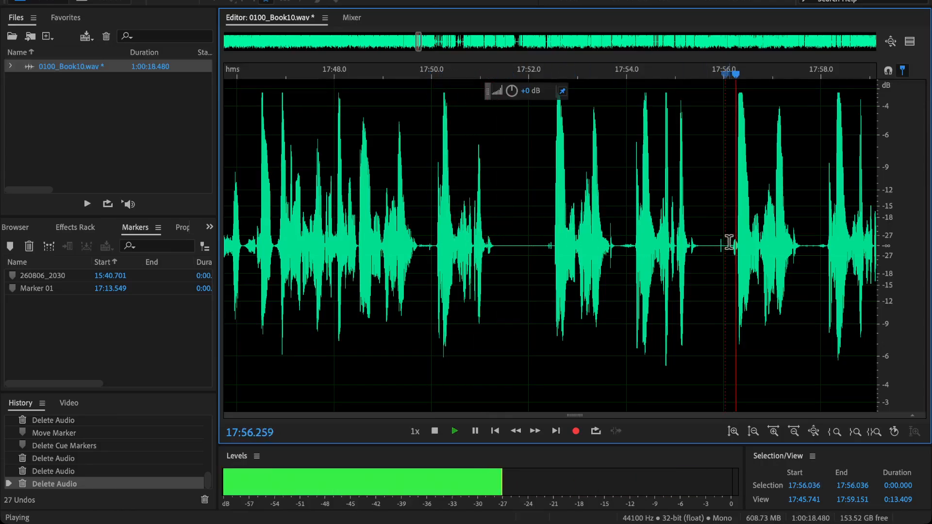
pyautogui.press('space')
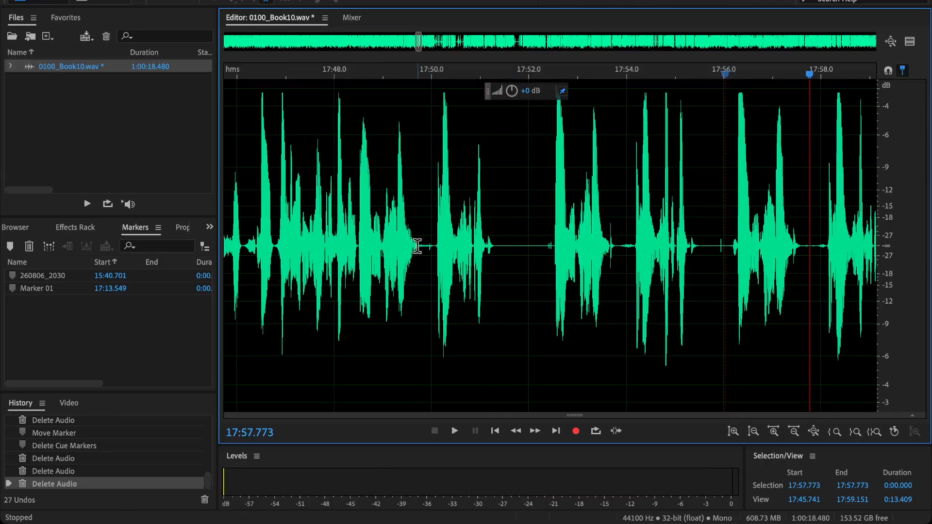
# Delete about 7.9 seconds of audio starting at 17:49.738 and play back the join from 17:48.180 and 17:49.049.
pyautogui.moveTo(419, 253); pyautogui.dragTo(799, 287)
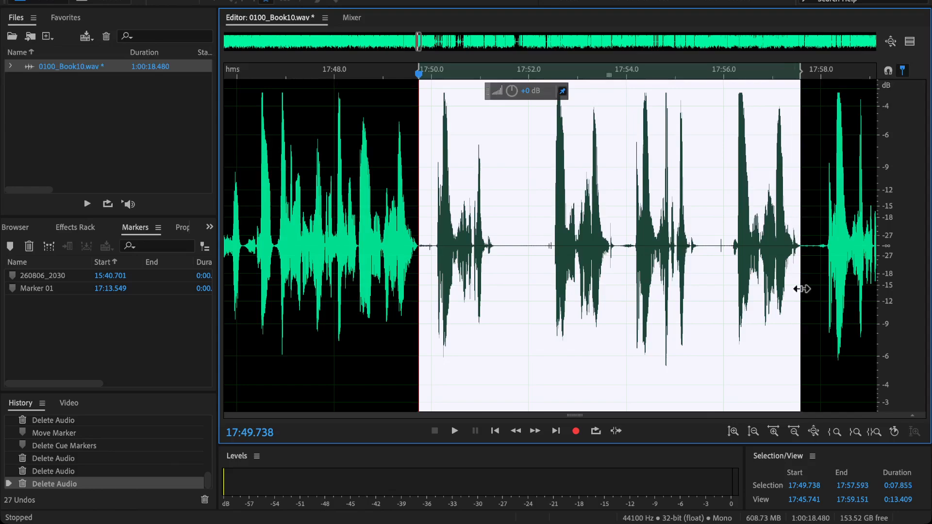
pyautogui.press('Delete')
pyautogui.click(342, 197)
pyautogui.press('space')
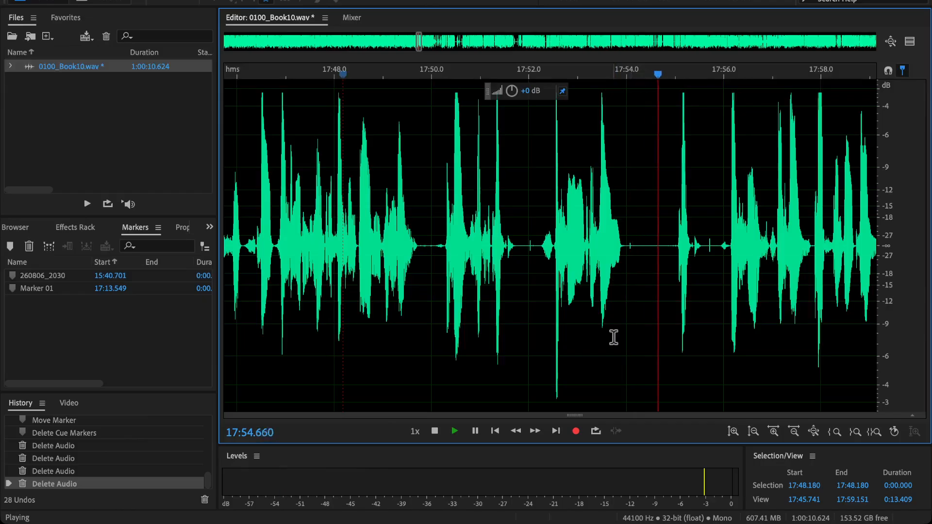
pyautogui.click(385, 243)
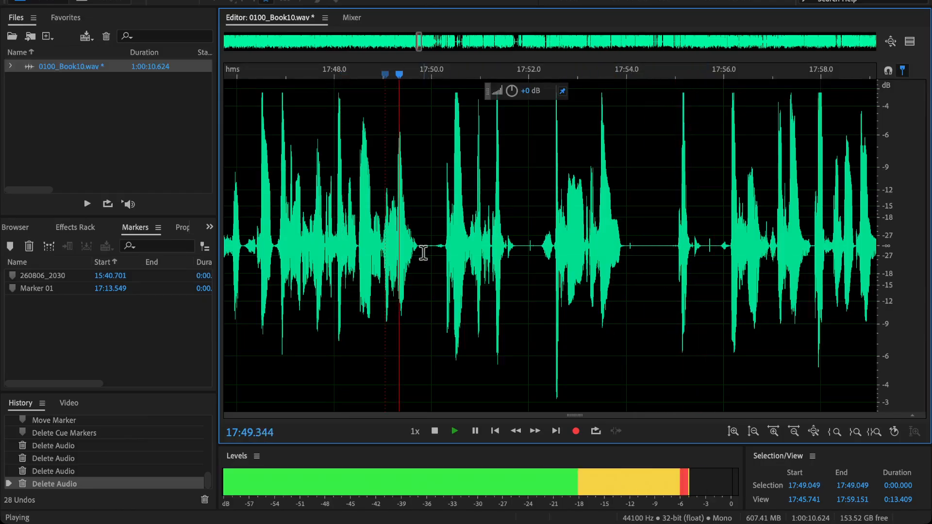
pyautogui.press('space')
# Try deleting about 3.8 seconds of audio starting at 17:51.736 and play back the join from 17:50.193.
pyautogui.moveTo(516, 252); pyautogui.dragTo(697, 283)
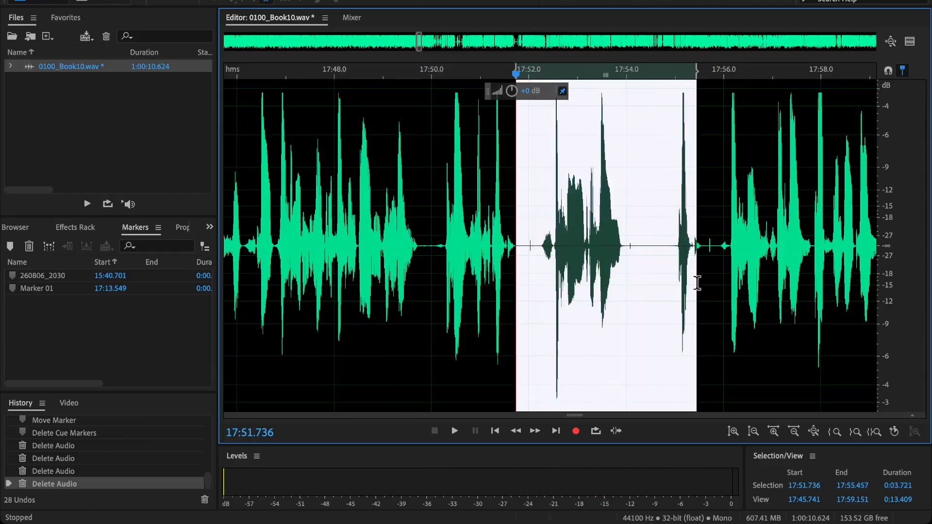
pyautogui.press('Delete')
pyautogui.click(440, 214)
pyautogui.press('space')
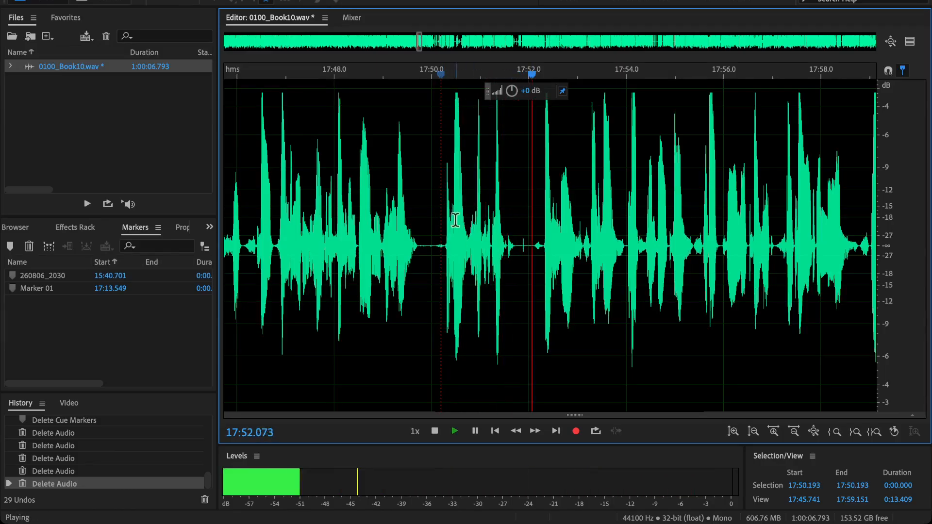
pyautogui.scroll(-5, 423, 243)
pyautogui.scroll(6, 414, 236)
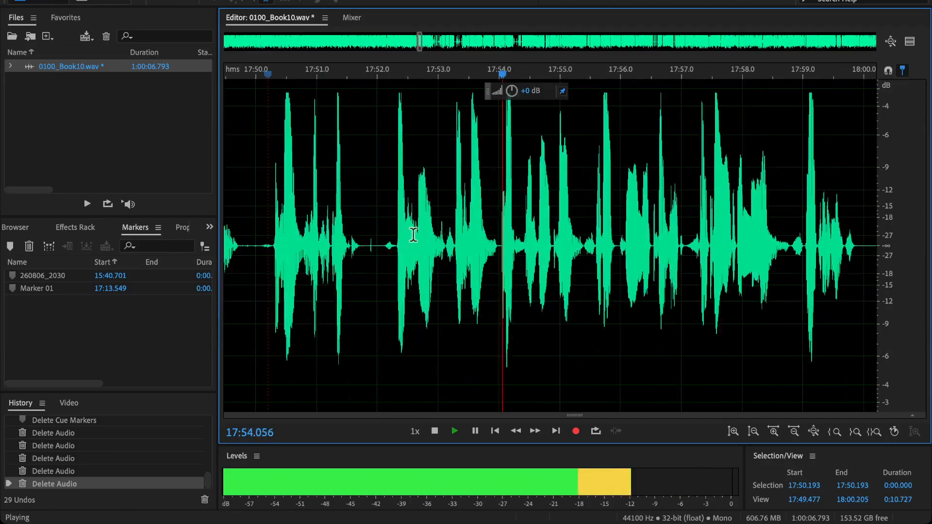
pyautogui.hscroll(-2, 492, 272)
pyautogui.press('space')
# Undo the last audio deletion and sample the restored take from 17:52.471.
pyautogui.hotkey('ctrl', 'z')
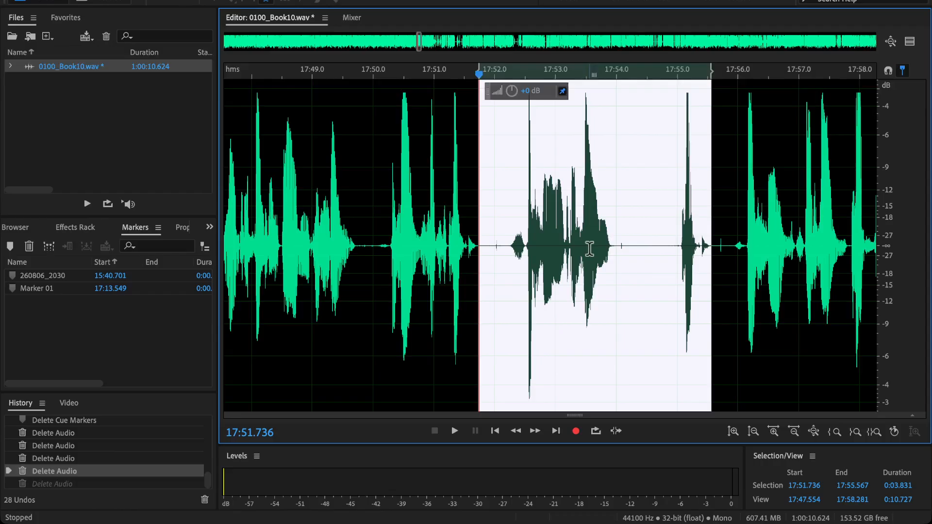
pyautogui.click(523, 238)
pyautogui.press('space')
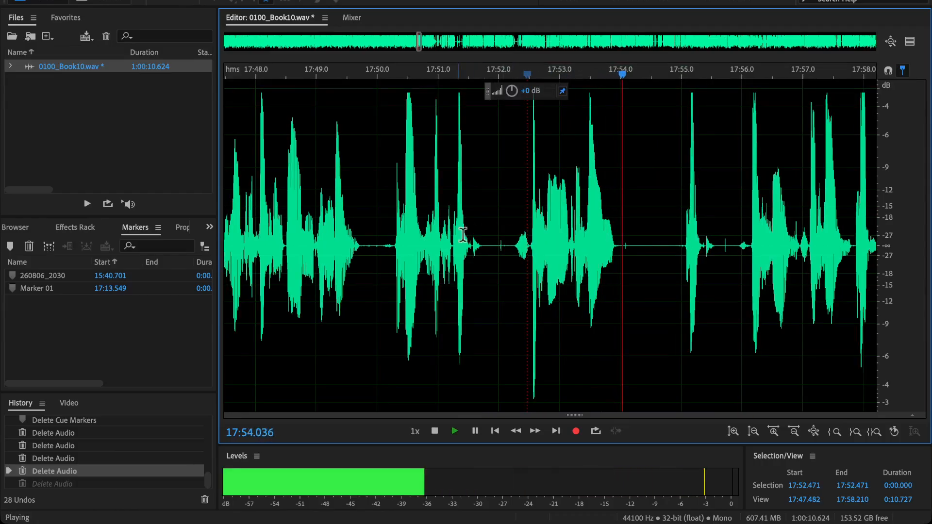
pyautogui.press('space')
# Delete about 3.8 seconds of audio starting at 17:51.551 and play back the join from 17:48.795.
pyautogui.moveTo(472, 257); pyautogui.dragTo(704, 311)
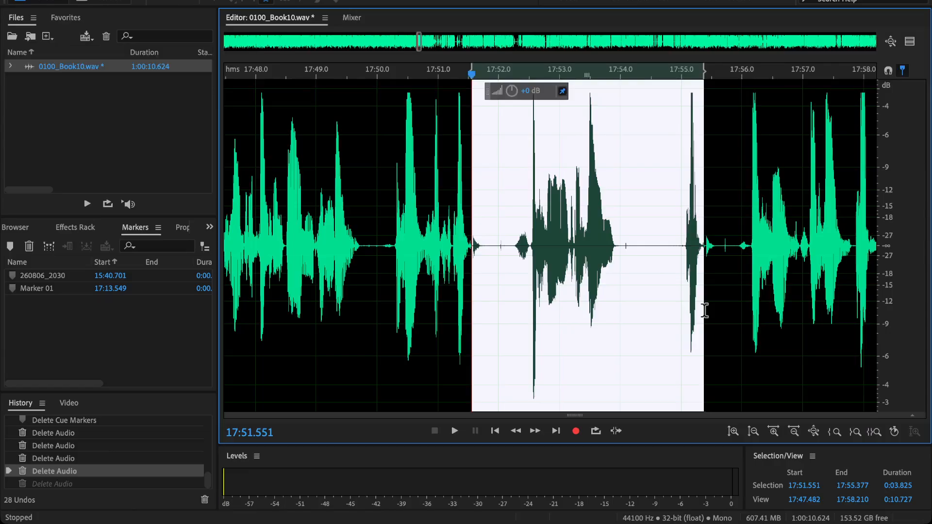
pyautogui.press('Delete')
pyautogui.click(304, 218)
pyautogui.press('space')
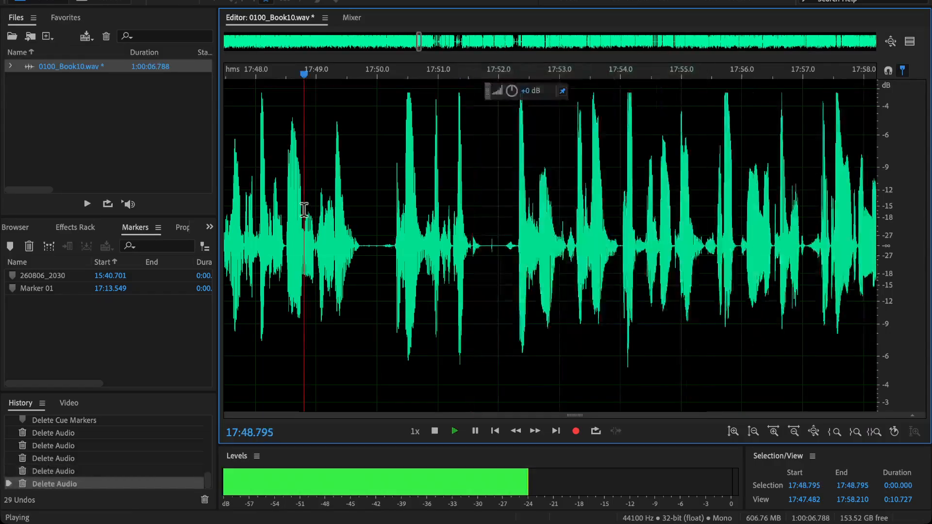
pyautogui.scroll(-10, 305, 213)
pyautogui.scroll(10, 305, 212)
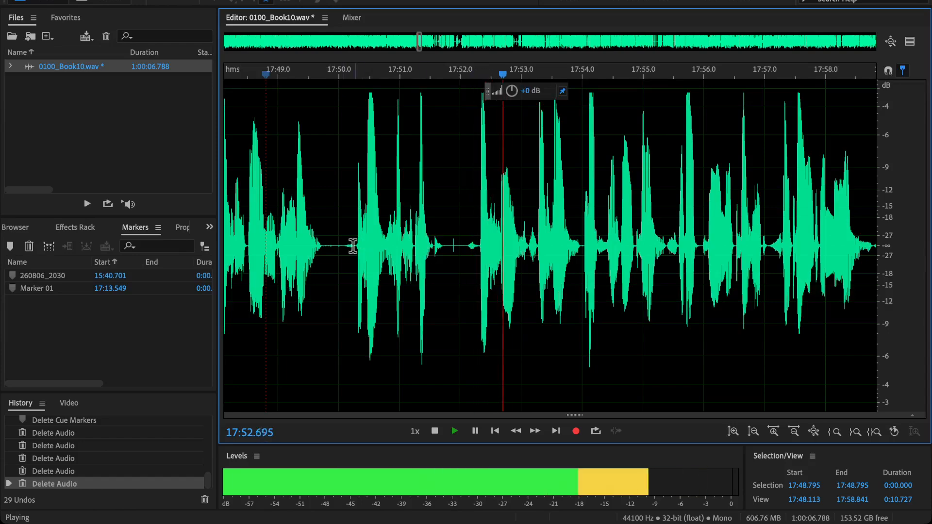
# Trim about 0.14 seconds from the pause near 17:49.8 and play back the join from 17:48.995.
pyautogui.press('space')
pyautogui.moveTo(329, 254); pyautogui.dragTo(337, 254)
pyautogui.press('Delete')
pyautogui.click(278, 203)
pyautogui.press('space')
pyautogui.scroll(-10, 278, 202)
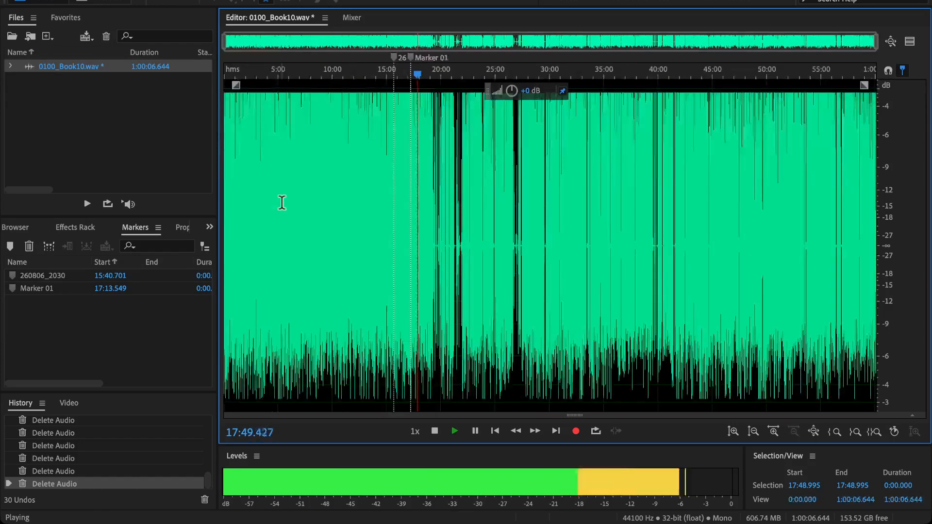
# Keep listening past 17:57 and compare the takes by sampling from 18:08.304 and about 17:56.3.
pyautogui.scroll(8, 409, 195)
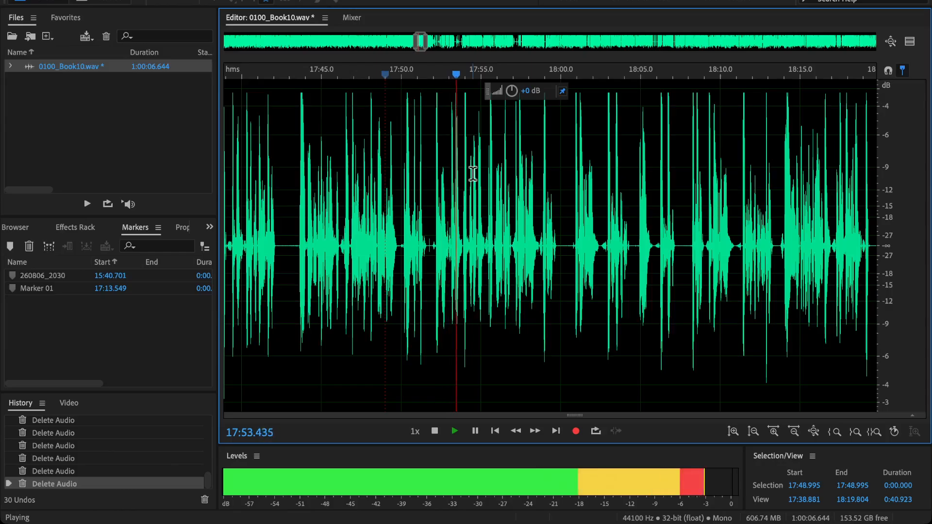
pyautogui.moveTo(508, 152); pyautogui.dragTo(350, 208)
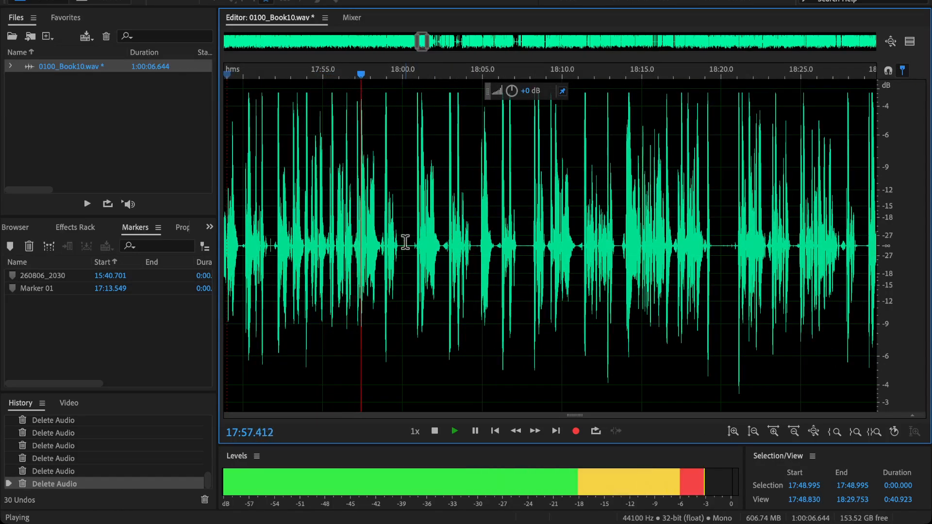
pyautogui.scroll(1, 411, 238)
pyautogui.click(658, 229)
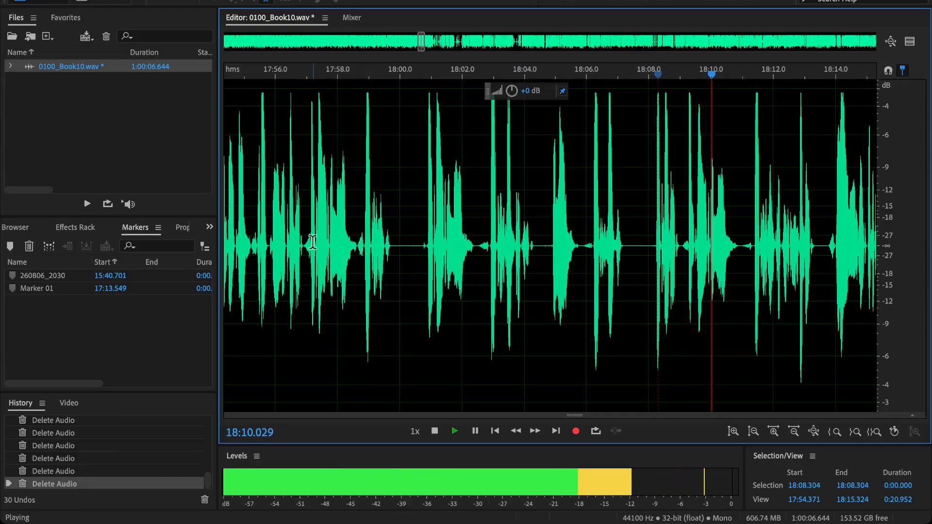
pyautogui.click(286, 245)
pyautogui.press('space')
# Delete about 12.1 seconds of audio starting at 17:56.934 and play back the join from 17:56.159.
pyautogui.moveTo(302, 253); pyautogui.dragTo(676, 296)
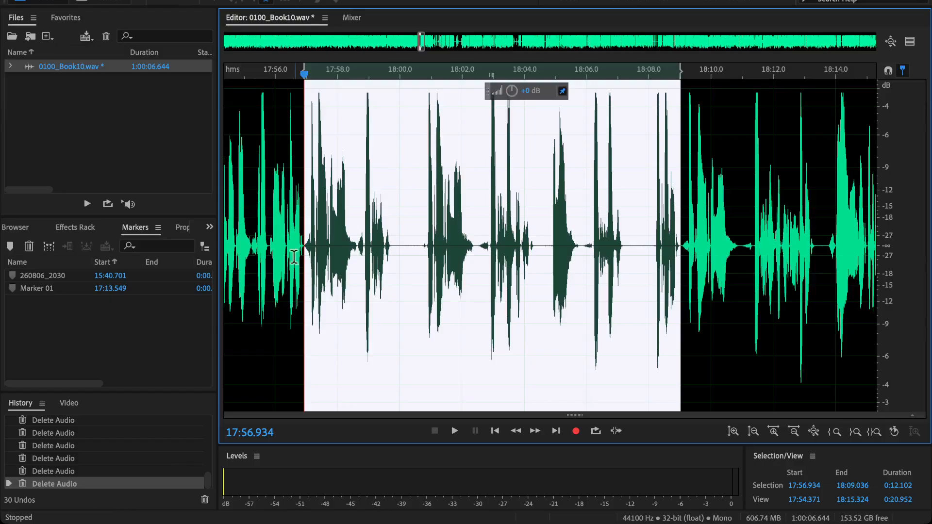
pyautogui.press('Delete')
pyautogui.scroll(-3, 280, 224)
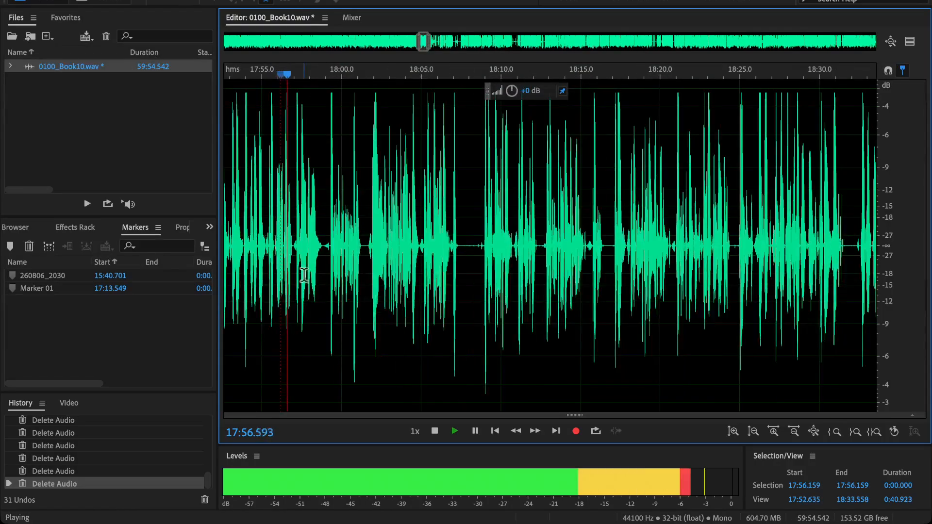
pyautogui.scroll(2, 297, 266)
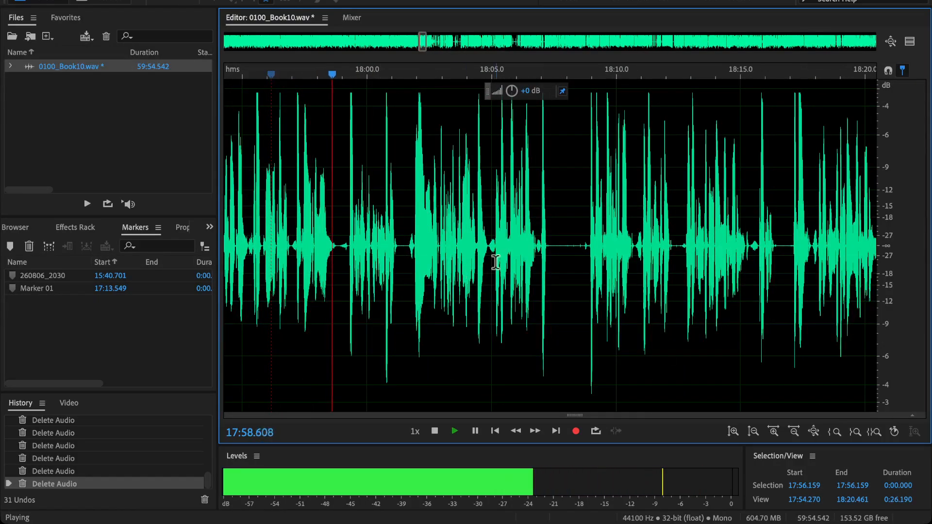
# Keep listening through the narration to about 18:06.6 and sample the take after the pause from 18:08.901.
pyautogui.scroll(2, 379, 234)
pyautogui.moveTo(427, 252); pyautogui.dragTo(327, 298)
pyautogui.moveTo(448, 268); pyautogui.dragTo(417, 281)
pyautogui.scroll(-3, 495, 277)
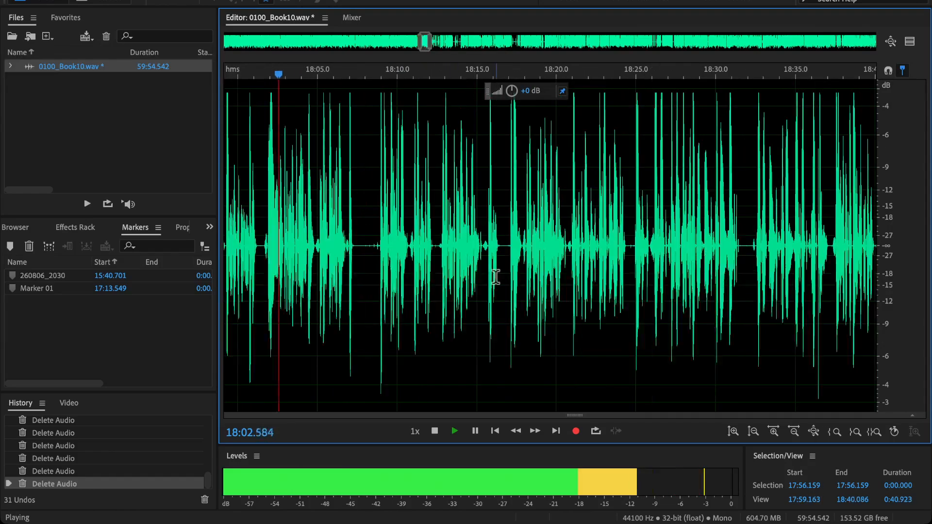
pyautogui.scroll(3, 427, 267)
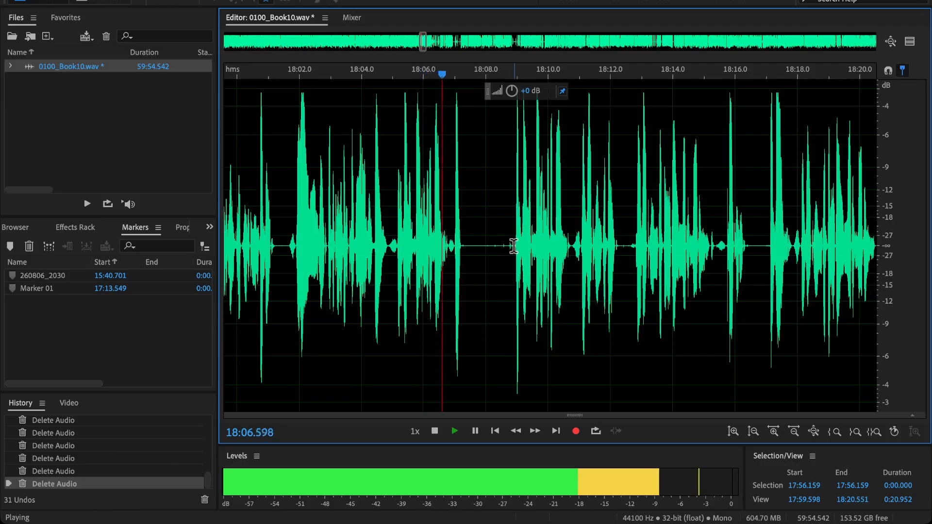
pyautogui.click(514, 246)
pyautogui.scroll(2, 491, 279)
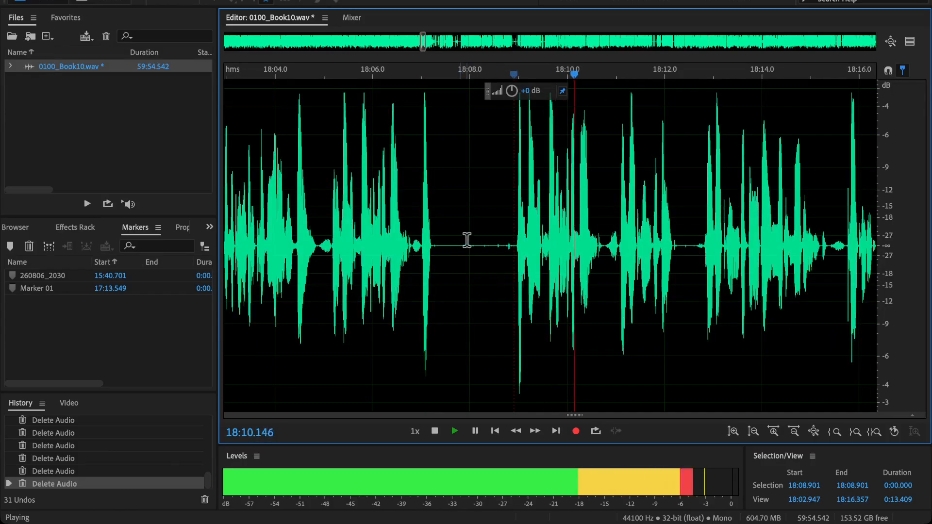
# Delete about 3.8 seconds of audio starting at 18:05.167 and play back the join from 18:04.263.
pyautogui.moveTo(331, 277); pyautogui.dragTo(515, 292)
pyautogui.press('space')
pyautogui.scroll(3, 330, 279)
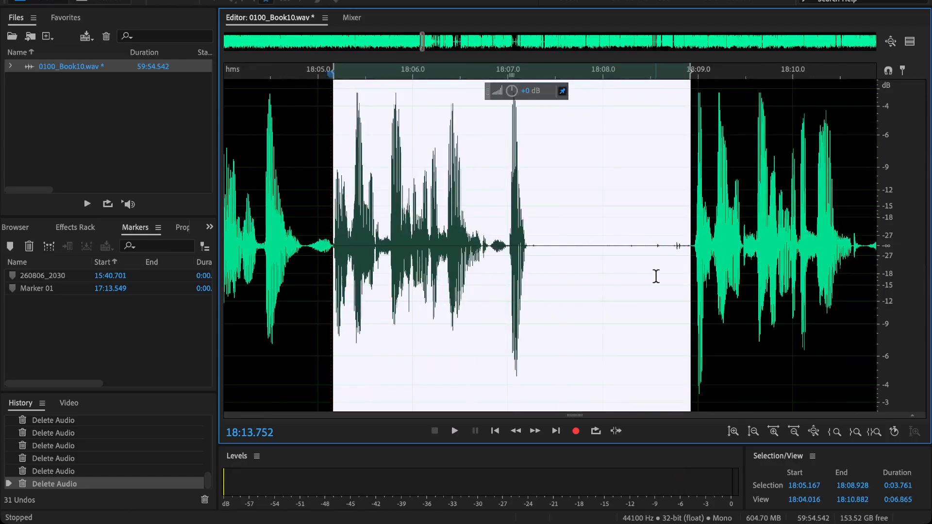
pyautogui.press('Delete')
pyautogui.click(249, 231)
pyautogui.press('space')
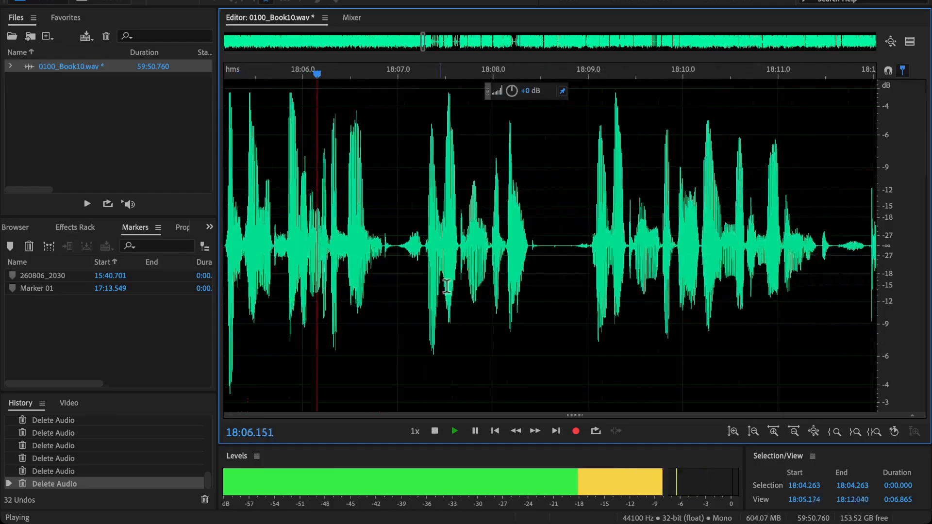
# Delete about 1.7 seconds of audio starting near 18:07.2 and play back the join from 18:06.628.
pyautogui.moveTo(590, 236); pyautogui.dragTo(421, 285)
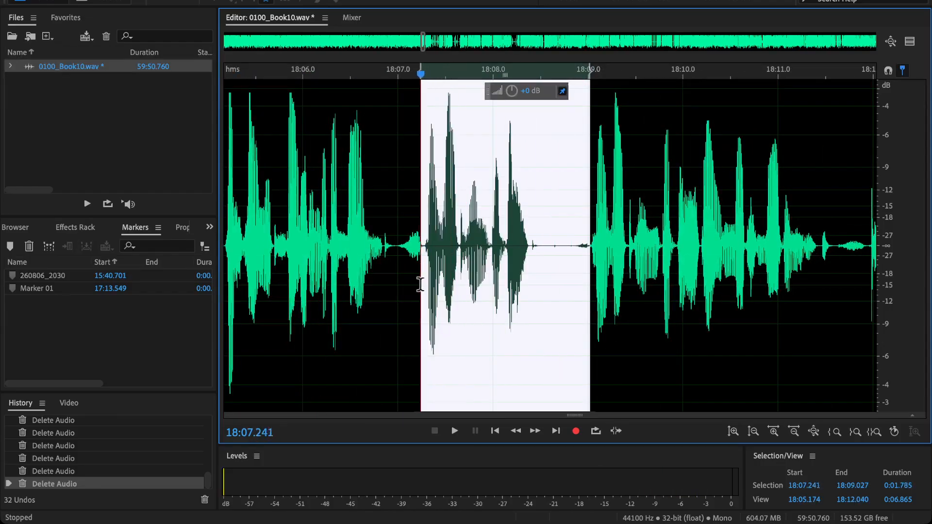
pyautogui.press('Delete')
pyautogui.click(362, 223)
pyautogui.press('space')
pyautogui.press('-')
pyautogui.press('-')
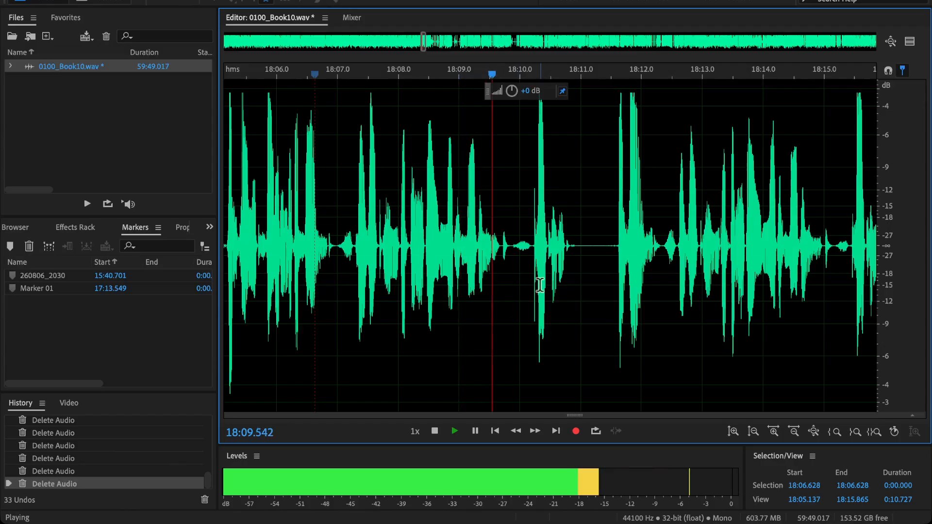
# Sample the take after the next pause from about 18:11.6 and from 18:11.727.
pyautogui.press('space')
pyautogui.click(618, 254)
pyautogui.press('space')
pyautogui.press('space')
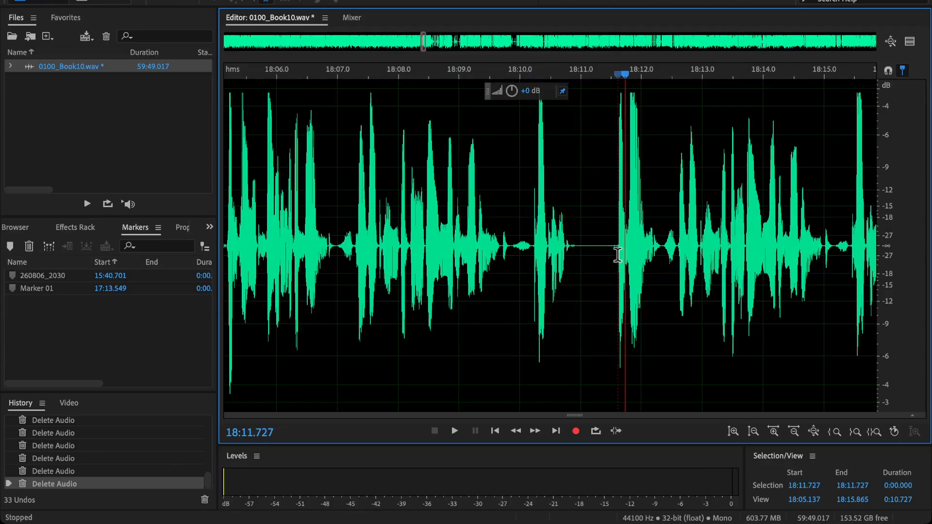
pyautogui.press('space')
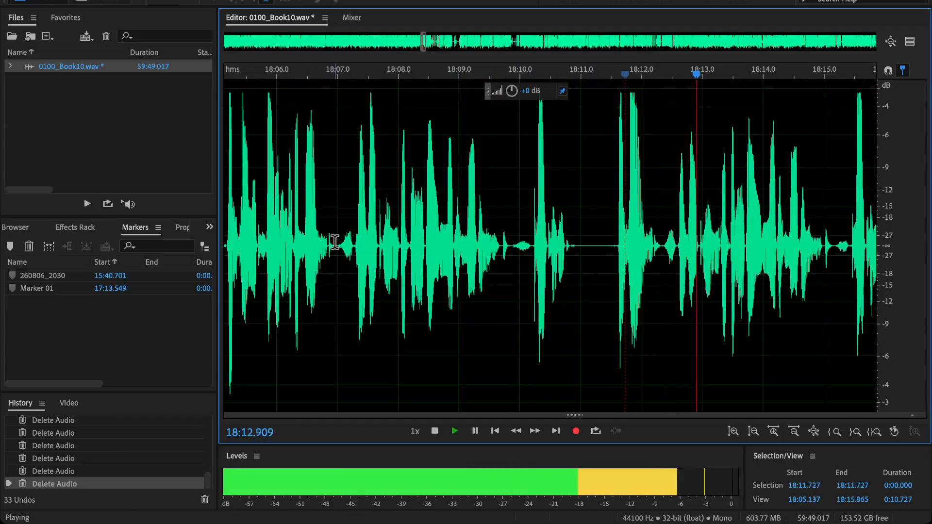
# Delete about 5.4 seconds of audio starting at 18:06.956.
pyautogui.press('space')
pyautogui.moveTo(336, 253); pyautogui.dragTo(662, 301)
pyautogui.press('Delete')
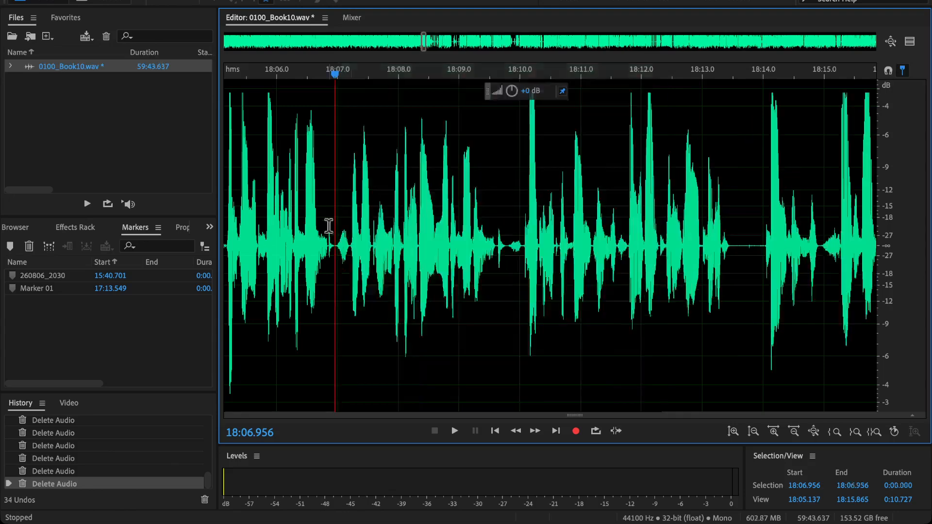
# Play back the join from 18:06.747 and replay the following phrase from 18:10.673.
pyautogui.click(319, 207)
pyautogui.press('space')
pyautogui.scroll(-6, 318, 212)
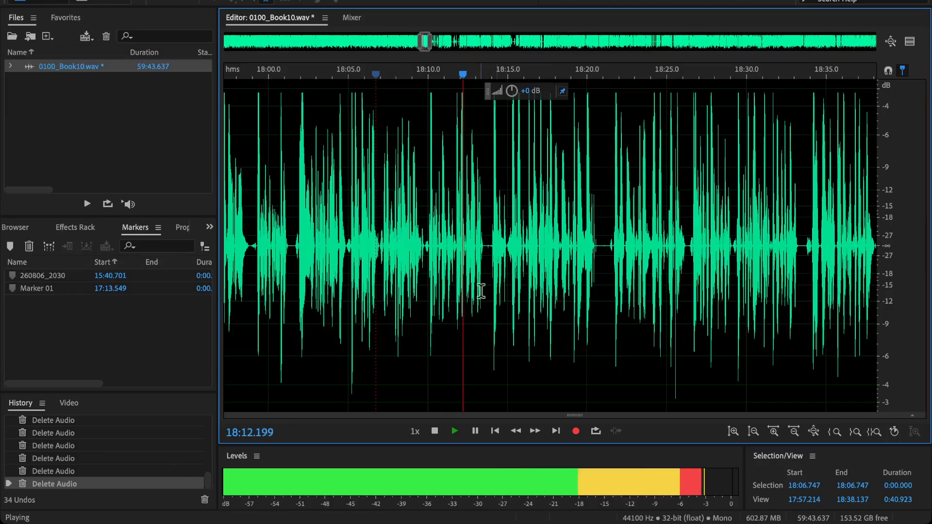
pyautogui.scroll(5, 404, 248)
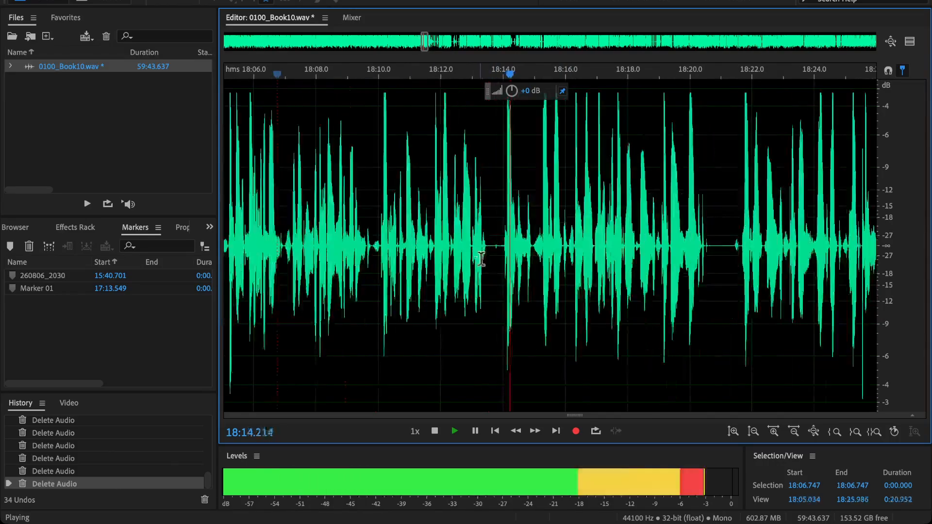
pyautogui.scroll(1, 405, 248)
pyautogui.click(330, 242)
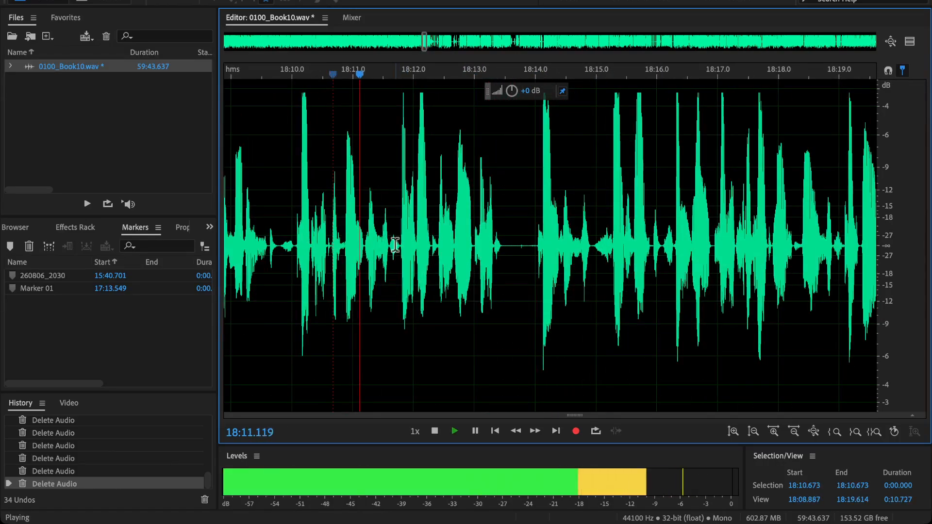
pyautogui.press('space')
# Try deleting about 3.3 seconds of audio starting at 18:11.599, and undo the deletion after playing the join from 18:10.441.
pyautogui.moveTo(390, 251); pyautogui.dragTo(592, 296)
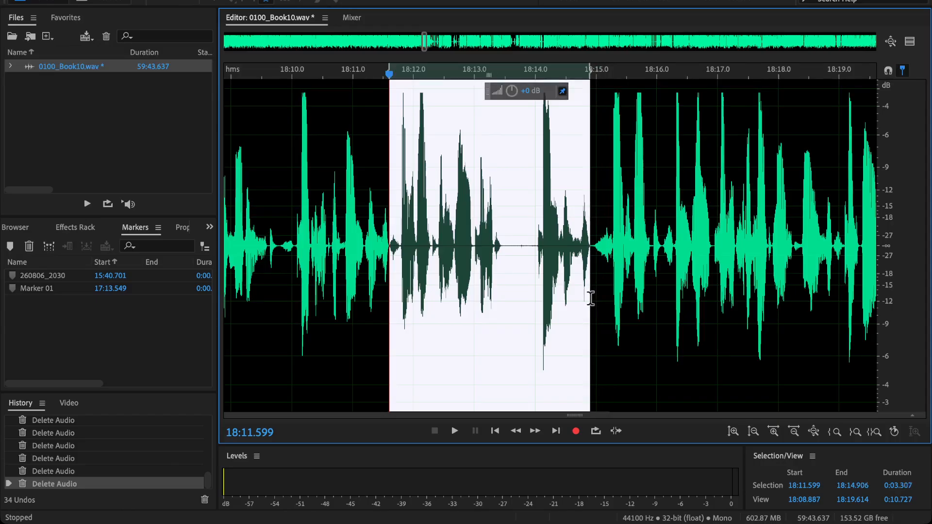
pyautogui.press('Delete')
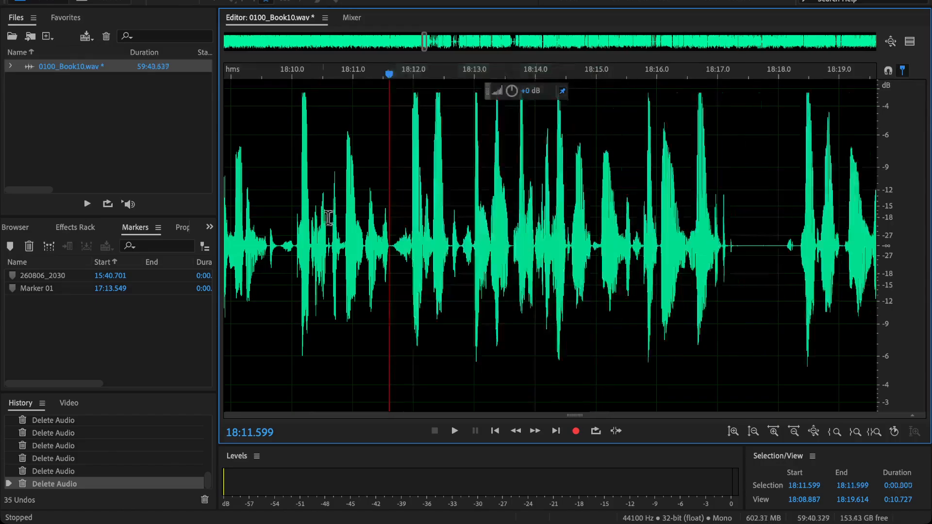
pyautogui.click(319, 214)
pyautogui.press('space')
pyautogui.scroll(-6, 321, 212)
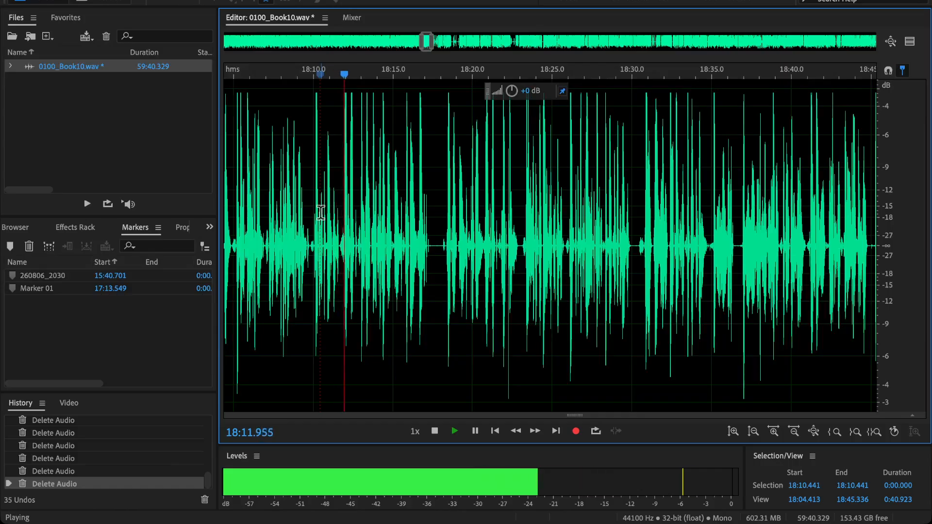
pyautogui.scroll(8, 340, 243)
pyautogui.hotkey('ctrl', 'z')
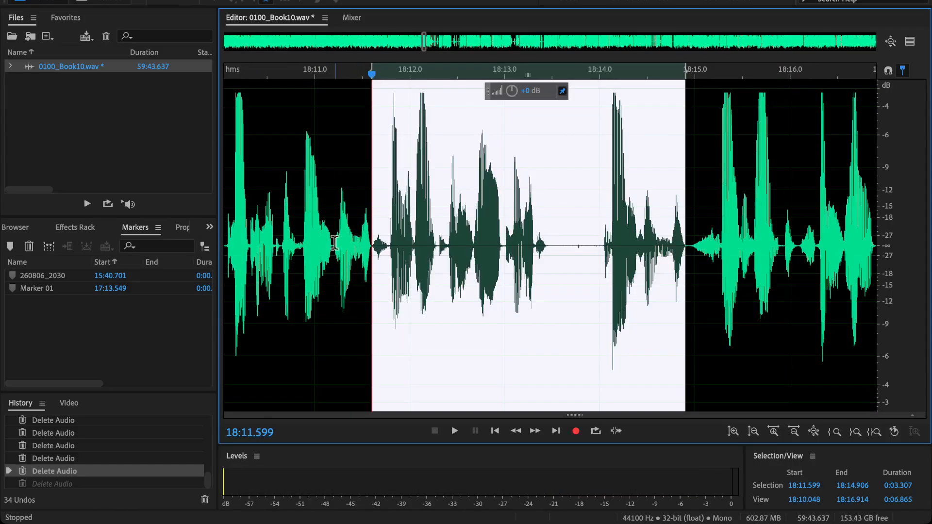
# Delete about 3.3 seconds of audio starting at 18:11.608 and play back the join from 18:10.916.
pyautogui.moveTo(336, 243); pyautogui.dragTo(633, 310)
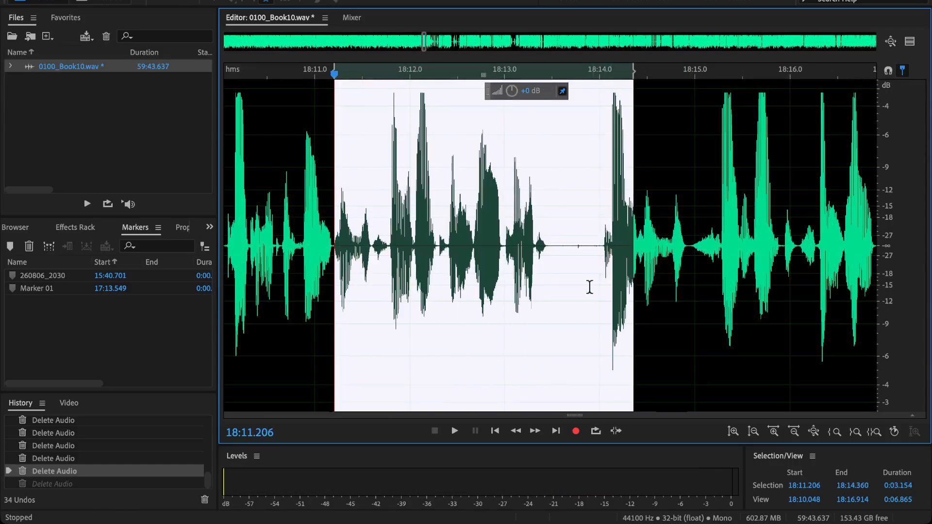
pyautogui.click(575, 262)
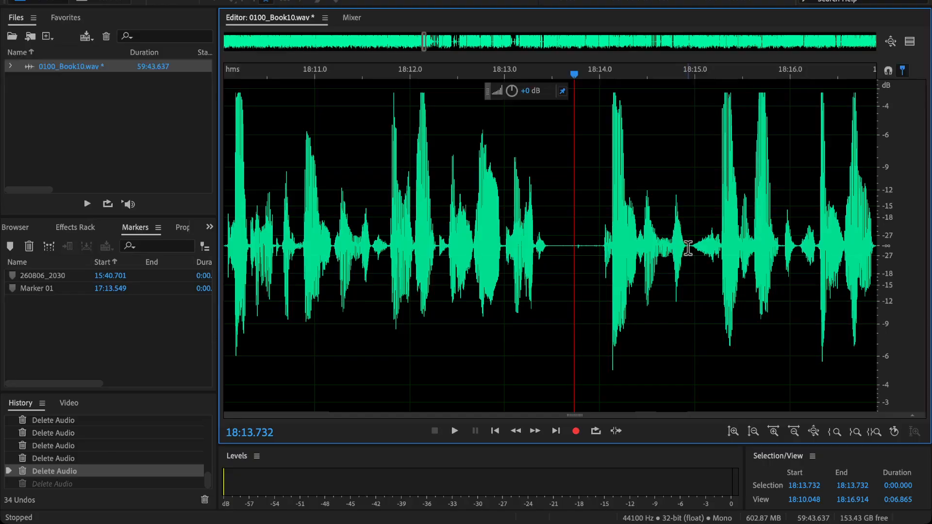
pyautogui.moveTo(689, 248); pyautogui.dragTo(372, 283)
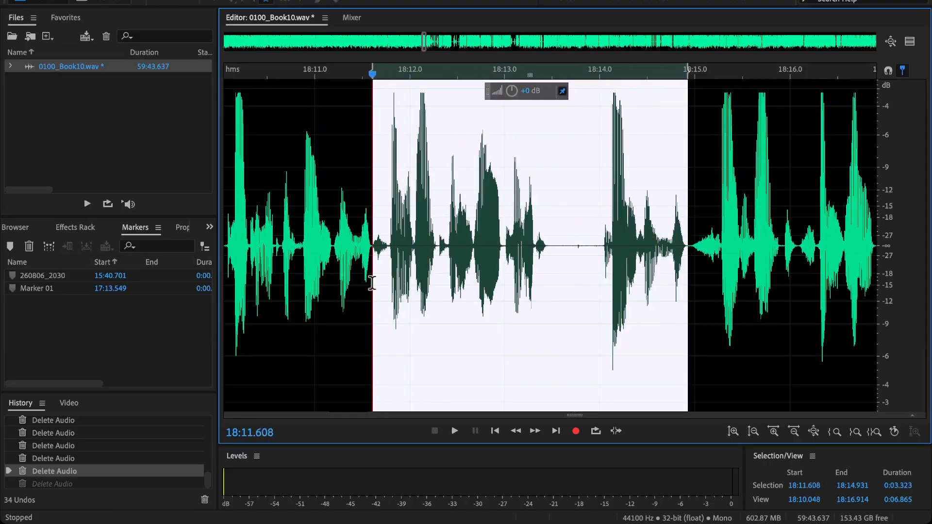
pyautogui.press('Delete')
pyautogui.click(307, 195)
pyautogui.press('space')
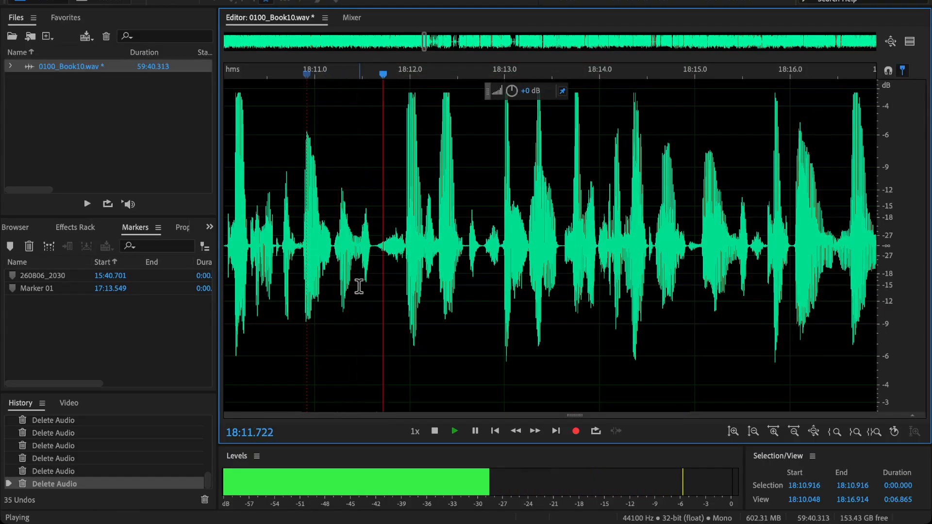
pyautogui.scroll(-3, 395, 260)
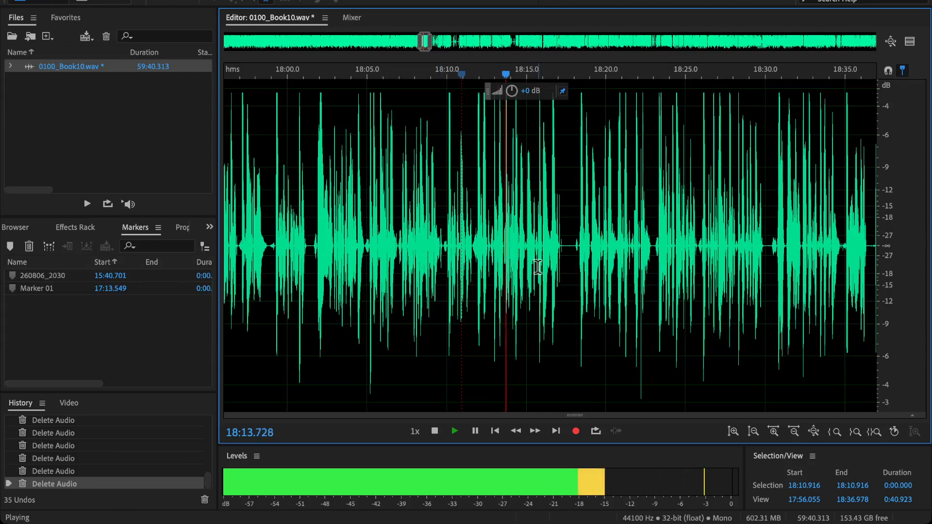
pyautogui.hscroll(3, 543, 254)
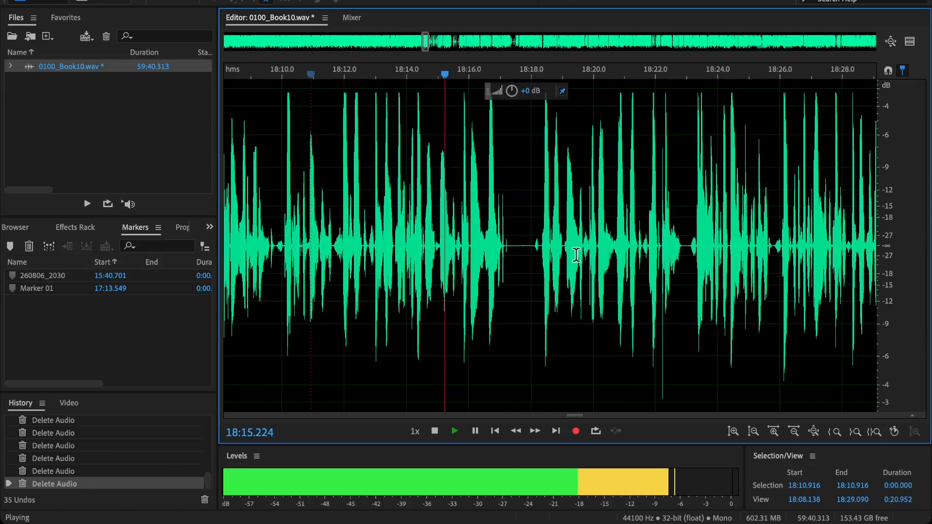
# Compare the takes on both sides of the next pause by playing from about 18:18.2, 18:15.1 and 18:14.6.
pyautogui.click(538, 246)
pyautogui.scroll(1, 485, 253)
pyautogui.press('space')
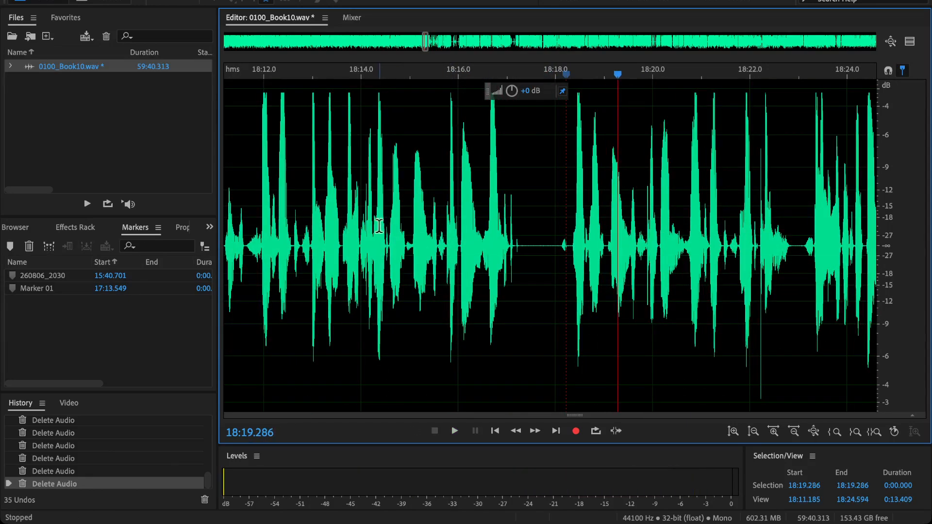
pyautogui.press('space')
pyautogui.scroll(1, 412, 244)
pyautogui.press('space')
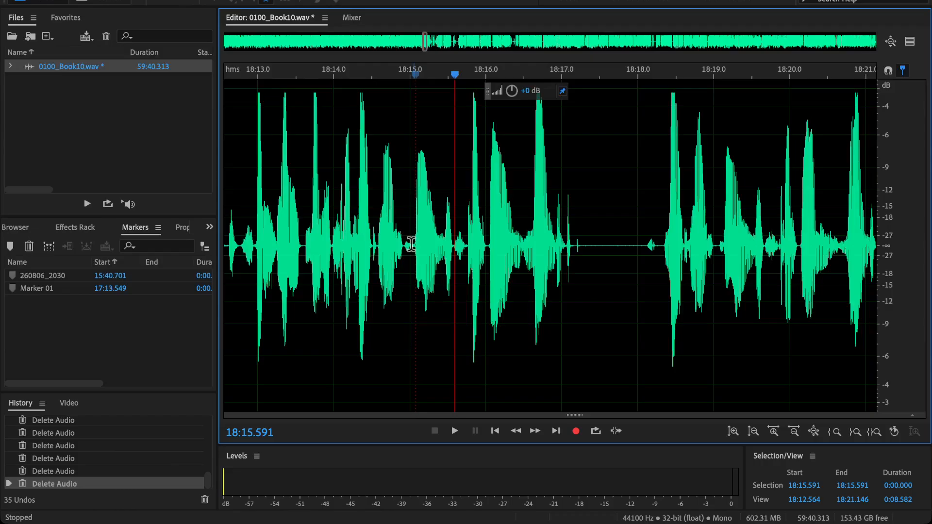
pyautogui.click(376, 250)
pyautogui.press('space')
pyautogui.press('space')
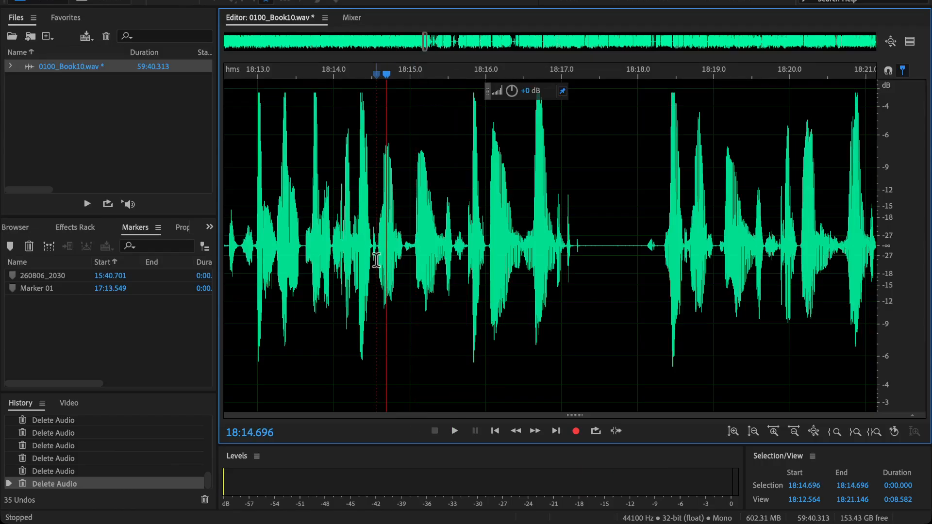
# Try deleting about 4.1 seconds of audio starting near 18:14.6, and undo the deletion after playing the join from 18:13.913.
pyautogui.moveTo(378, 250); pyautogui.dragTo(682, 331)
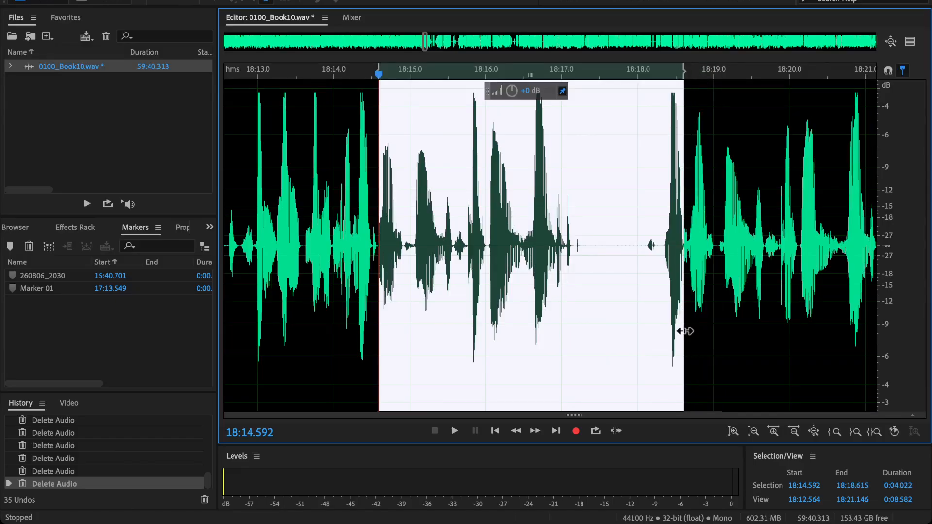
pyautogui.press('Delete')
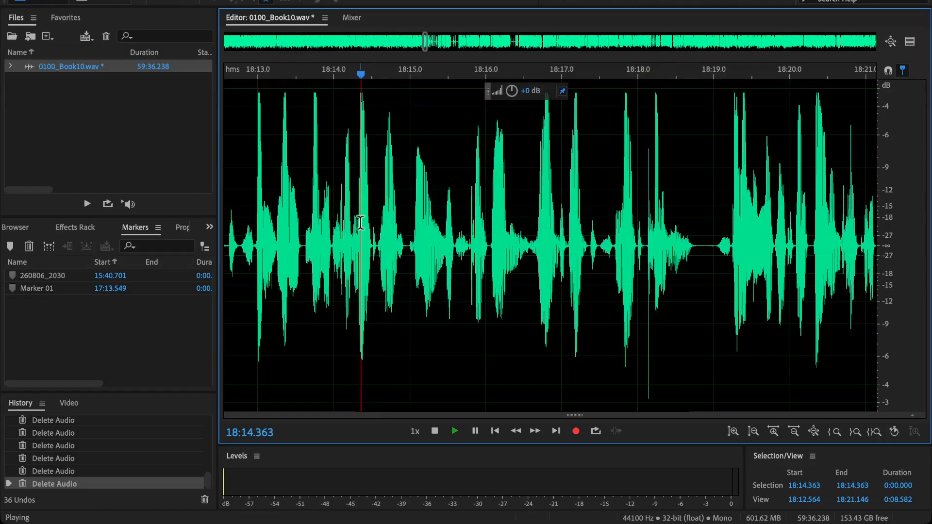
pyautogui.press('space')
pyautogui.click(327, 214)
pyautogui.press('space')
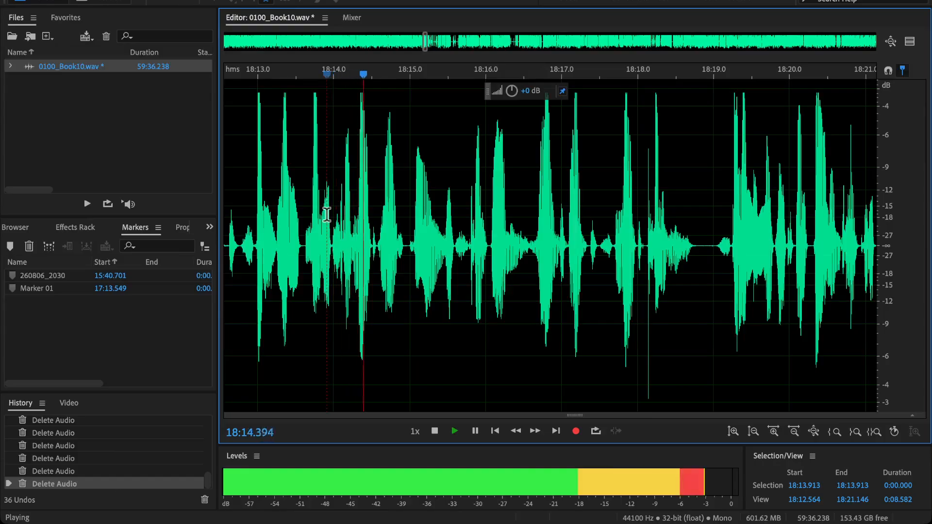
pyautogui.press('space')
pyautogui.hotkey('ctrl', 'z')
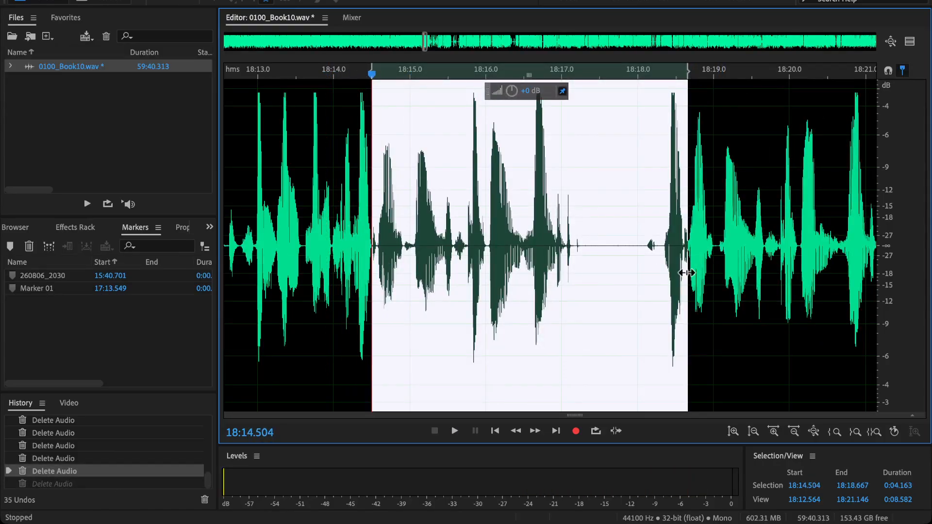
# Delete about 4.1 seconds of audio starting near 18:14.5 and play back the join from 18:13.613.
pyautogui.press('Delete')
pyautogui.click(302, 208)
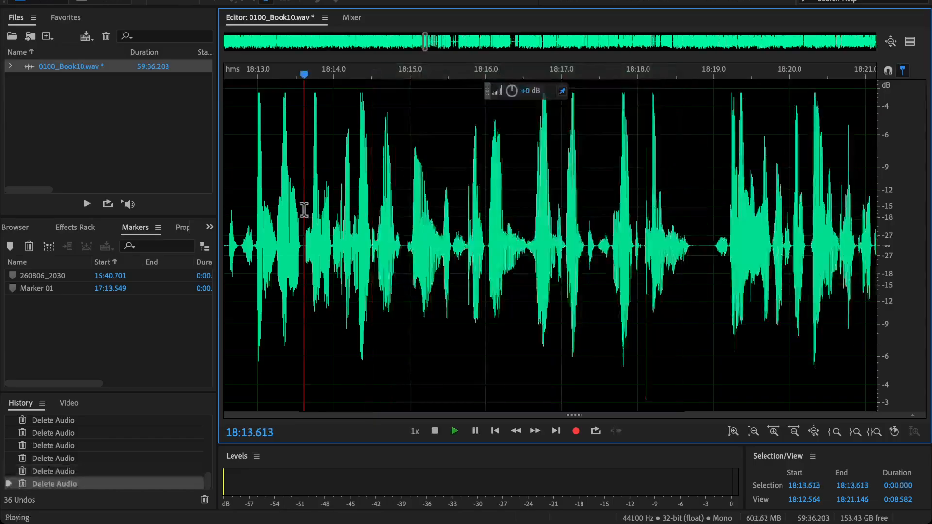
pyautogui.press('space')
# Listen on through the narration up to 18:34.439 for repeated or flawed takes, and stop playback there.
pyautogui.scroll(-10, 310, 204)
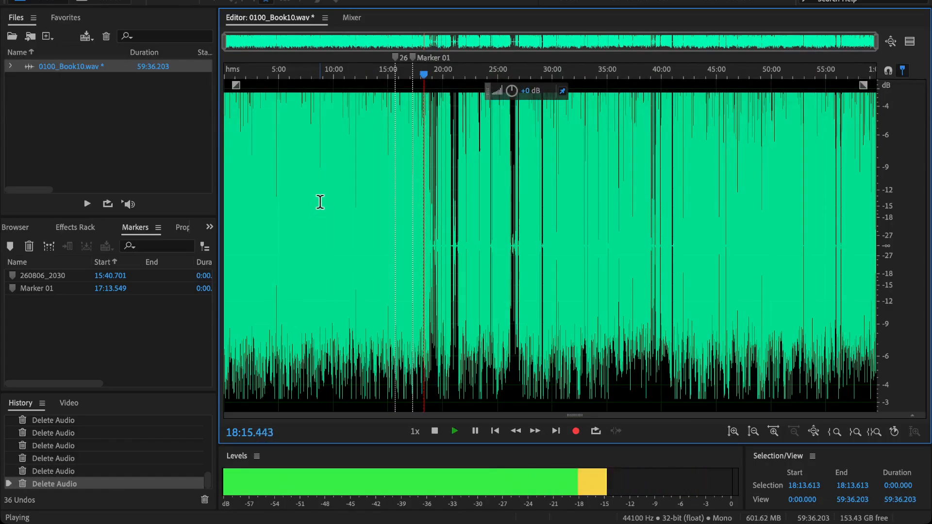
pyautogui.scroll(10, 372, 199)
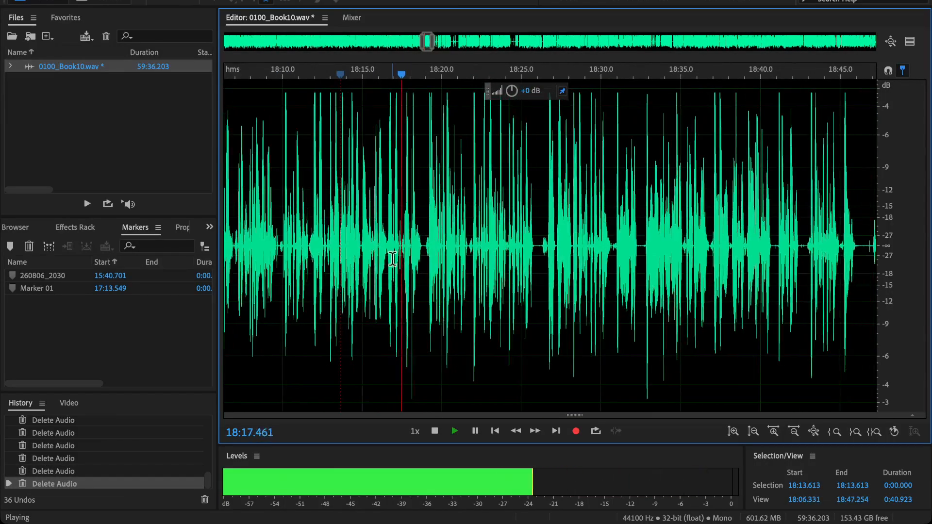
pyautogui.scroll(3, 428, 261)
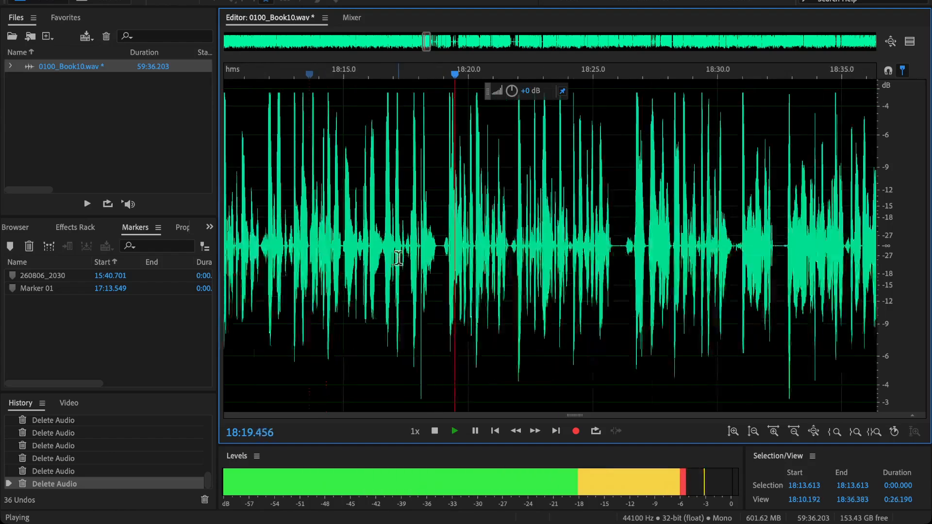
pyautogui.scroll(-3, 423, 248)
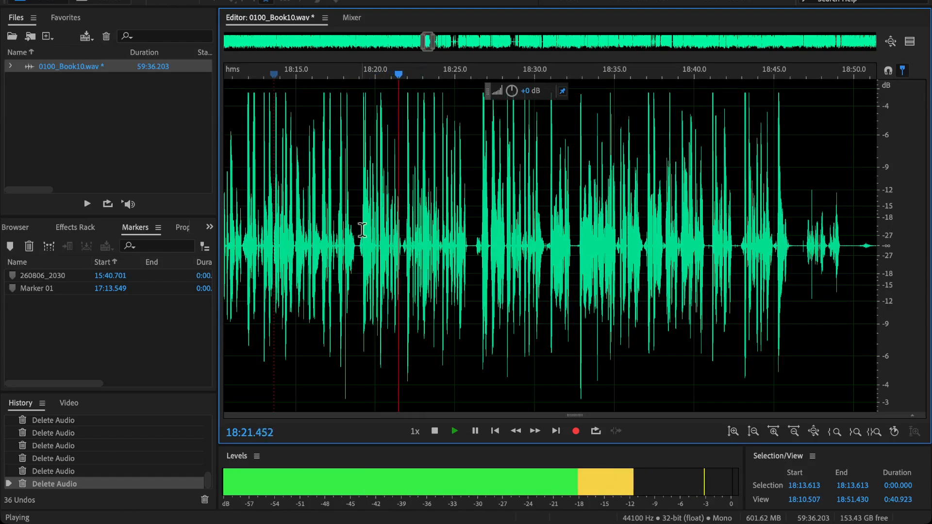
pyautogui.scroll(3, 362, 230)
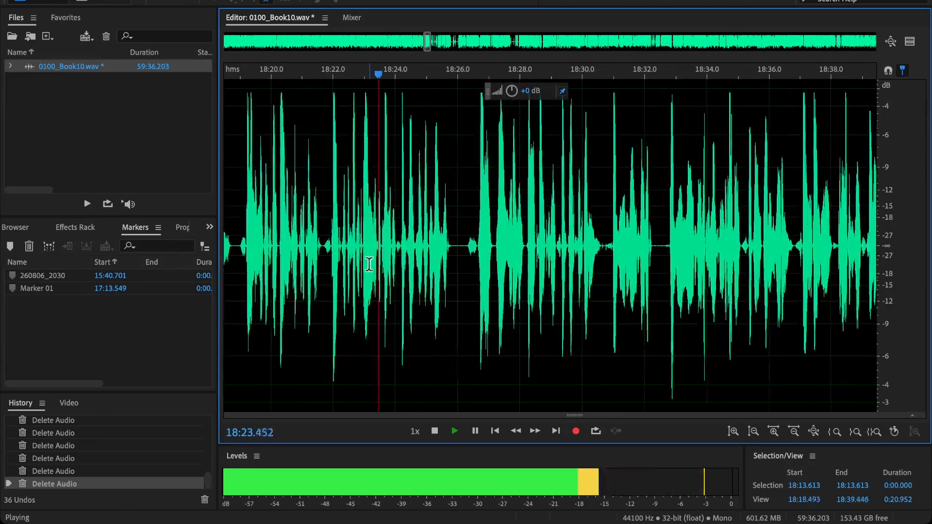
pyautogui.hscroll(2, 410, 274)
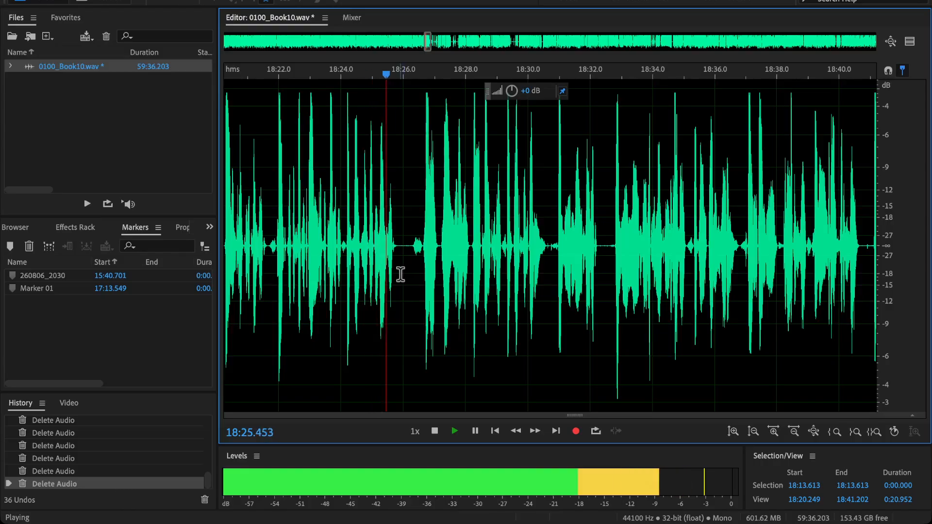
pyautogui.hscroll(3, 422, 256)
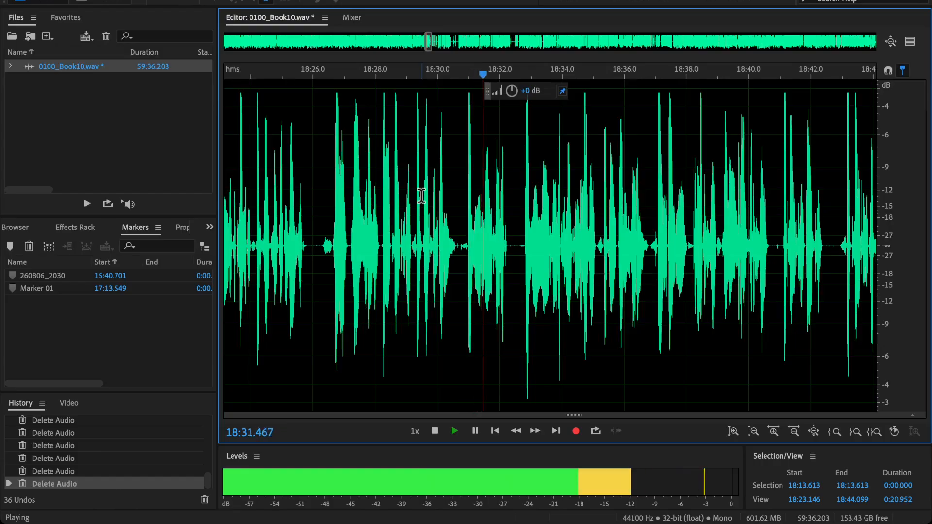
pyautogui.scroll(3, 455, 199)
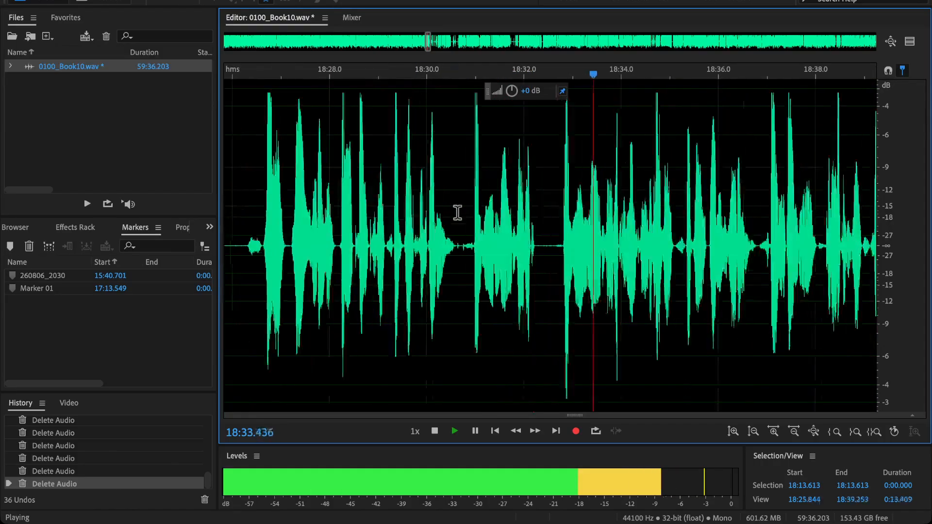
pyautogui.scroll(1, 592, 229)
pyautogui.press('space')
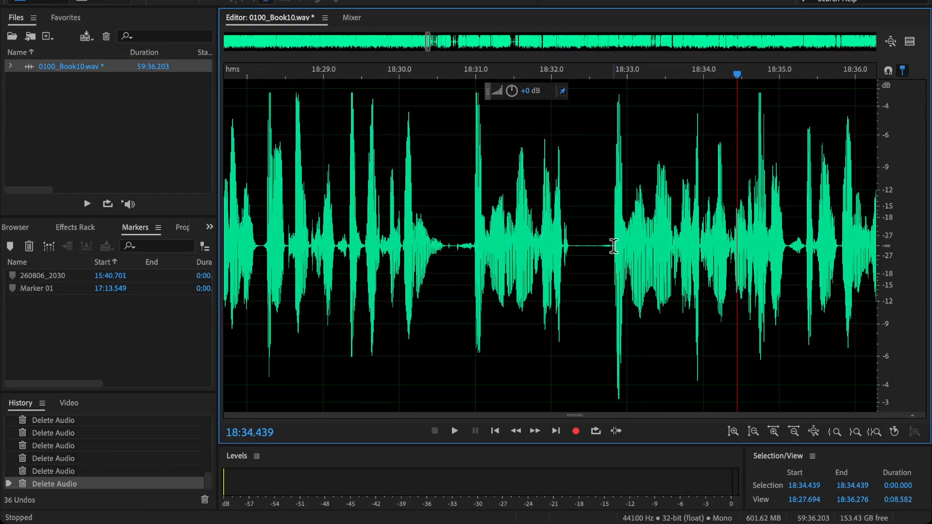
# Delete about 1.8 seconds of audio starting at 18:30.975 and play back the join from 18:29.678.
pyautogui.moveTo(614, 246); pyautogui.dragTo(478, 295)
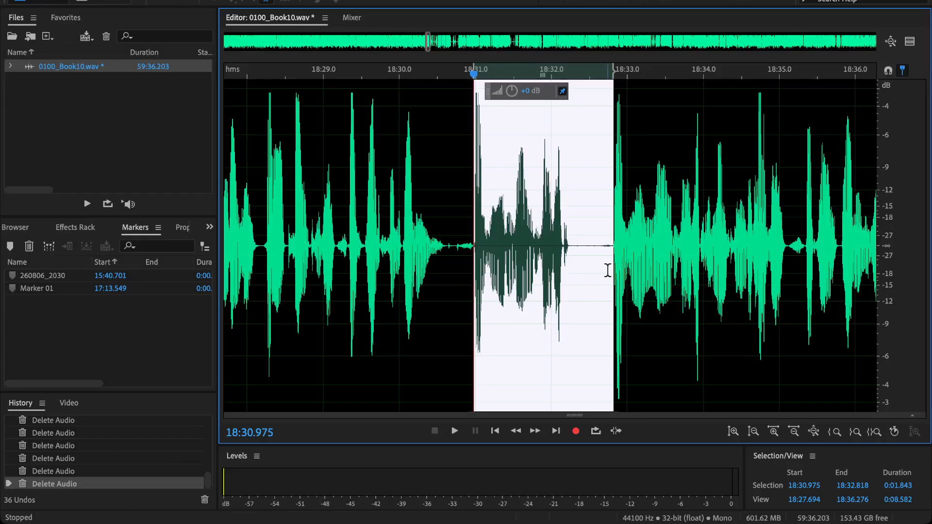
pyautogui.press('Delete')
pyautogui.click(375, 223)
pyautogui.press('space')
pyautogui.press('\\')
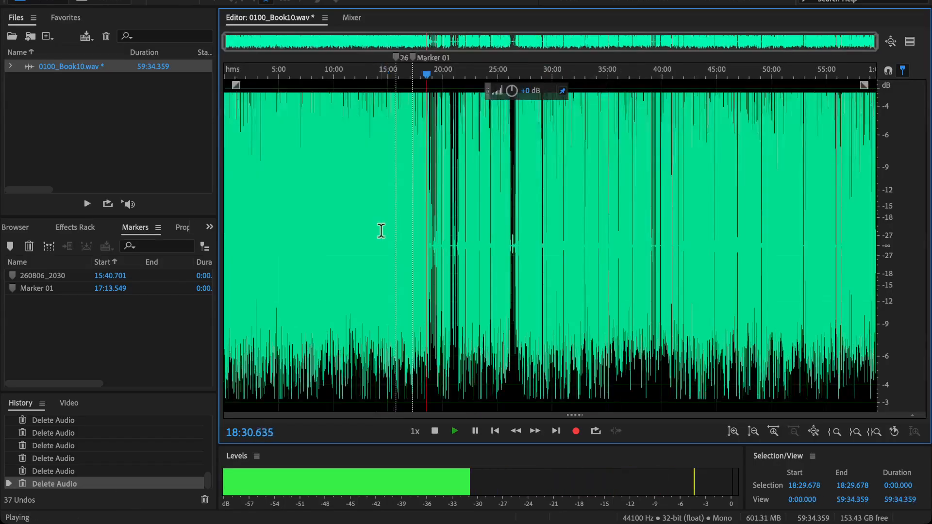
pyautogui.press('\\')
pyautogui.scroll(3, 490, 287)
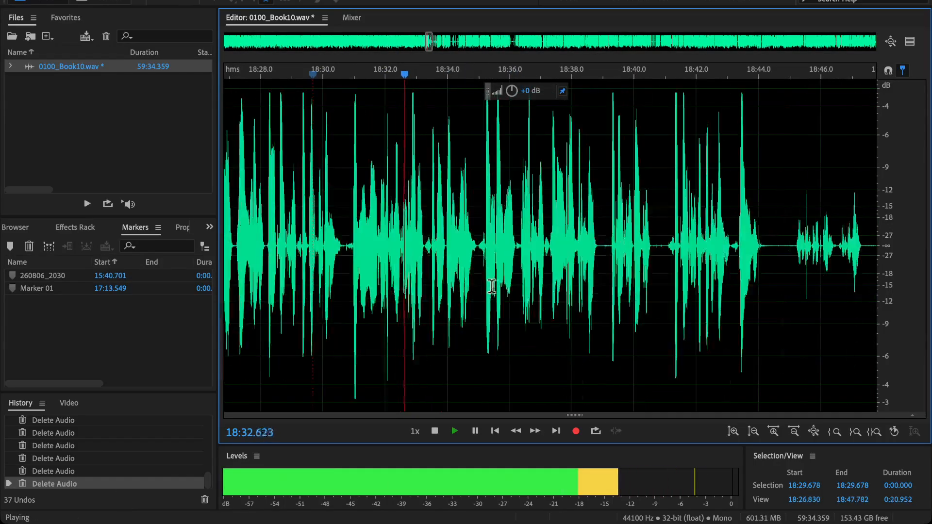
pyautogui.scroll(2, 491, 287)
pyautogui.moveTo(448, 249); pyautogui.dragTo(482, 255)
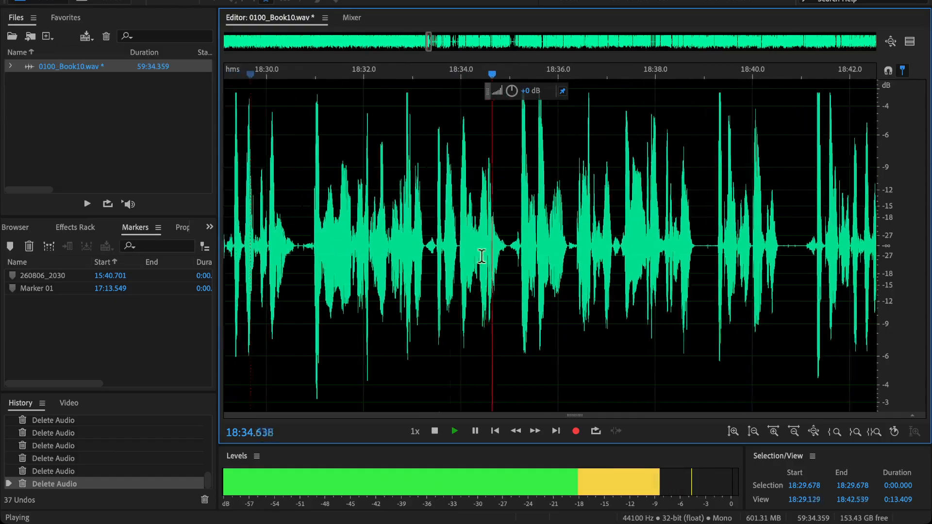
pyautogui.moveTo(583, 278); pyautogui.dragTo(452, 281)
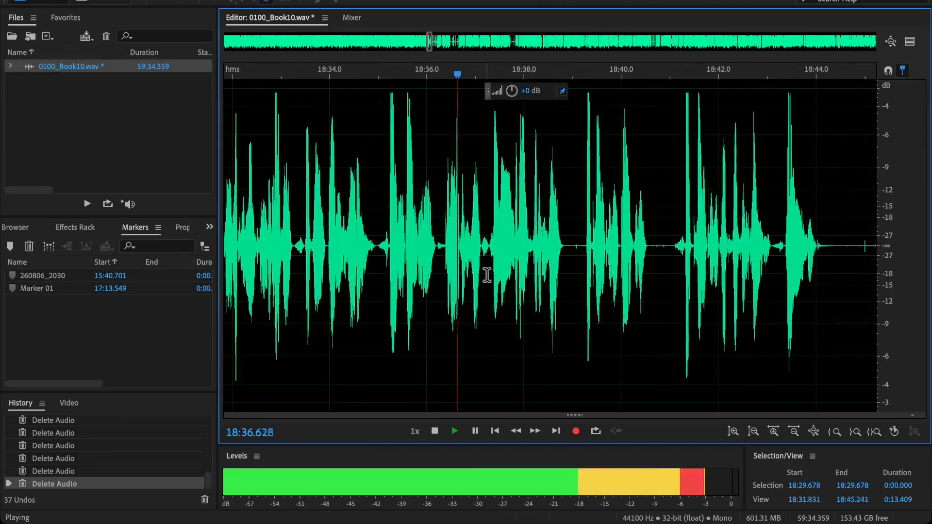
# Listen on through the narration, stop playback at 18:39.015, and move Marker 01 to 18:30.621.
pyautogui.moveTo(600, 271); pyautogui.dragTo(474, 288)
pyautogui.scroll(-2, 504, 289)
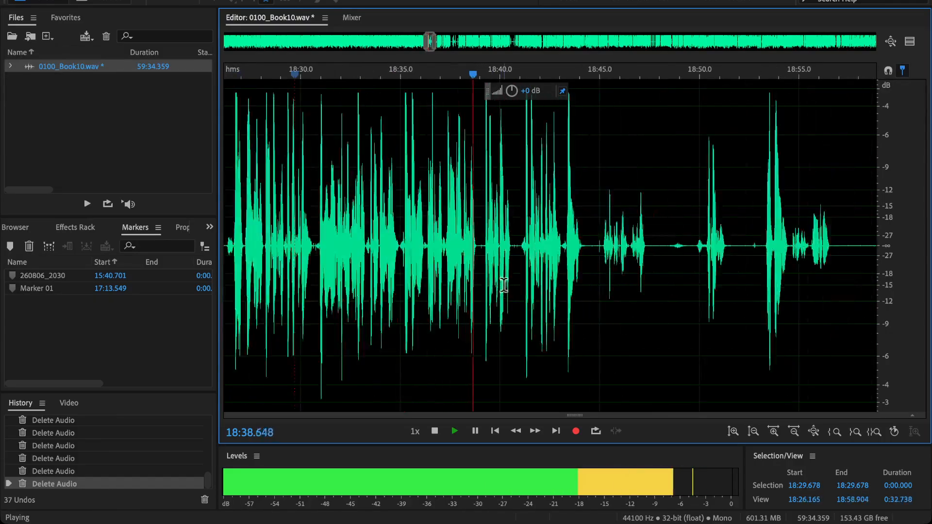
pyautogui.press('space')
pyautogui.scroll(-4, 429, 177)
pyautogui.scroll(-1, 355, 125)
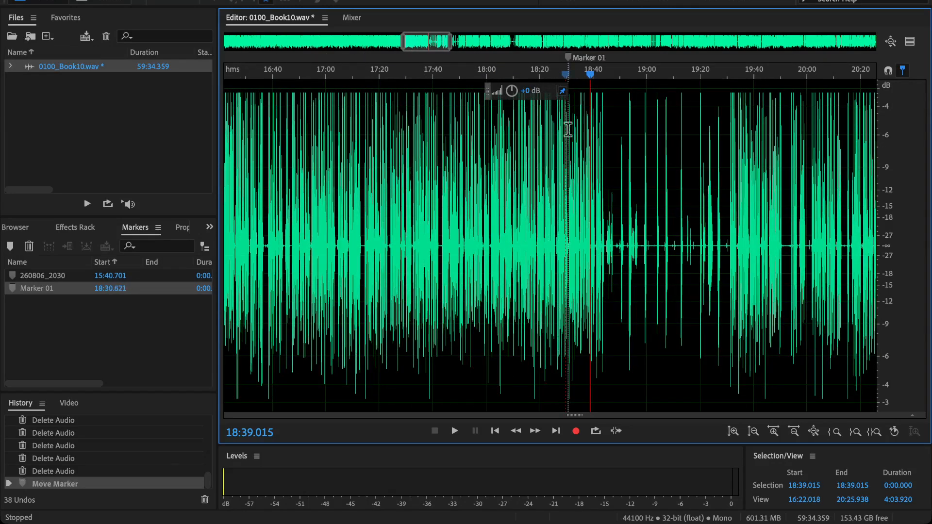
# Play the retake from 19:31.288, and delete about 45.4 seconds of preceding flawed audio starting at 18:44.432.
pyautogui.press('space')
pyautogui.scroll(3, 726, 250)
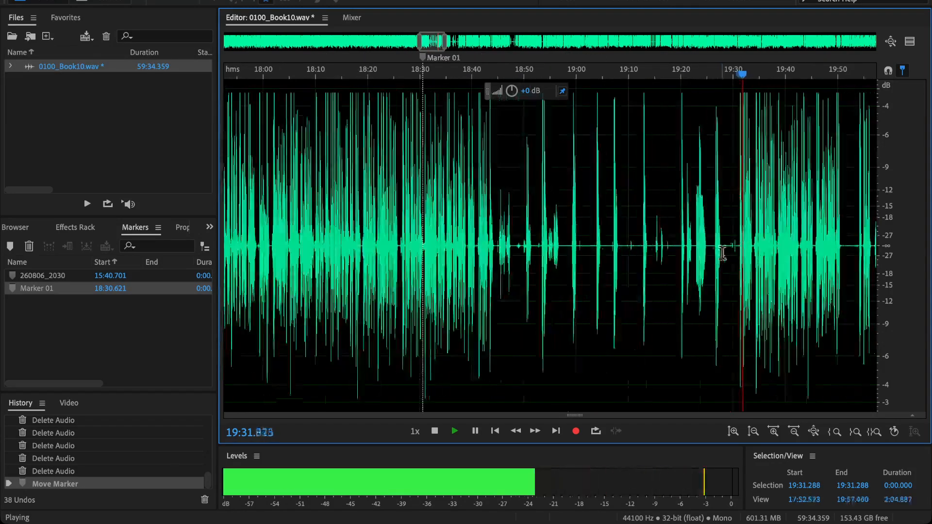
pyautogui.moveTo(722, 253); pyautogui.dragTo(485, 301)
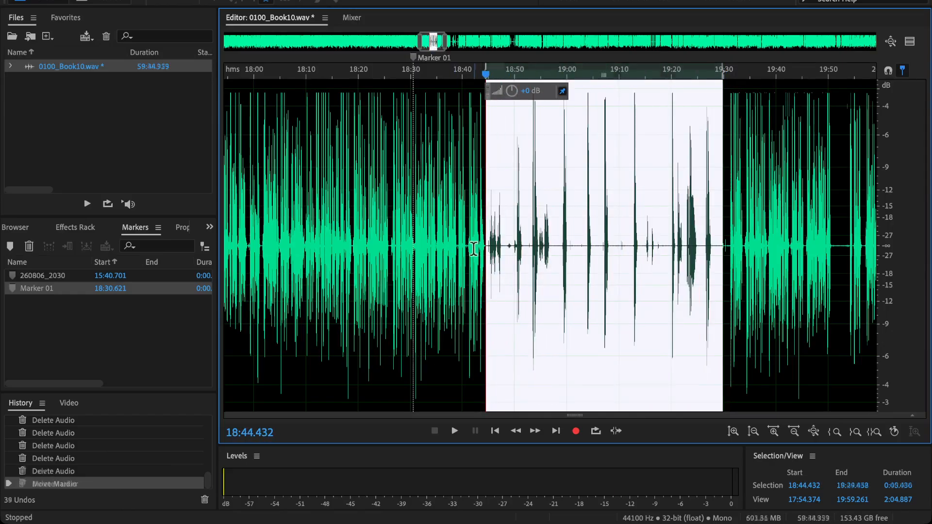
pyautogui.press('Delete')
# Compare the takes by playing from 18:49.733 and 18:28.772, and move Marker 01 to 18:24.440.
pyautogui.scroll(4, 492, 249)
pyautogui.scroll(-2, 563, 246)
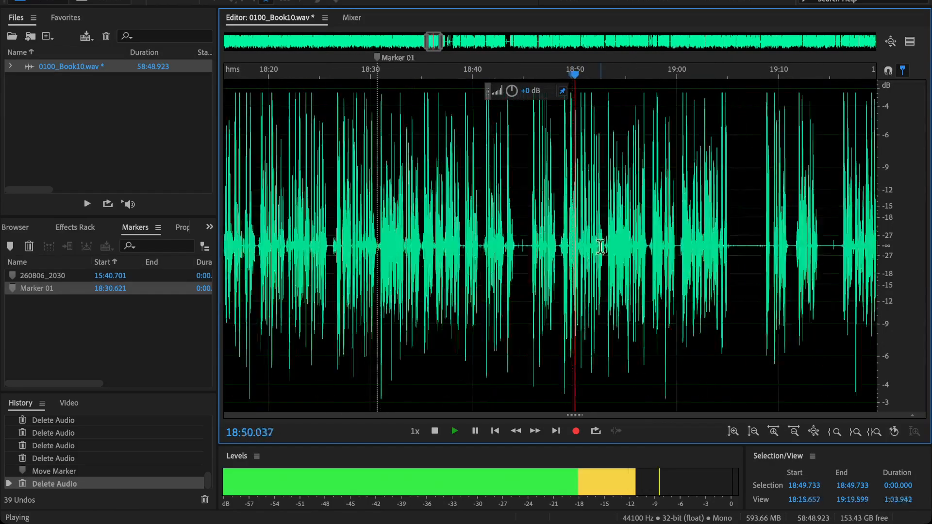
pyautogui.moveTo(537, 248); pyautogui.dragTo(581, 255)
pyautogui.click(341, 233)
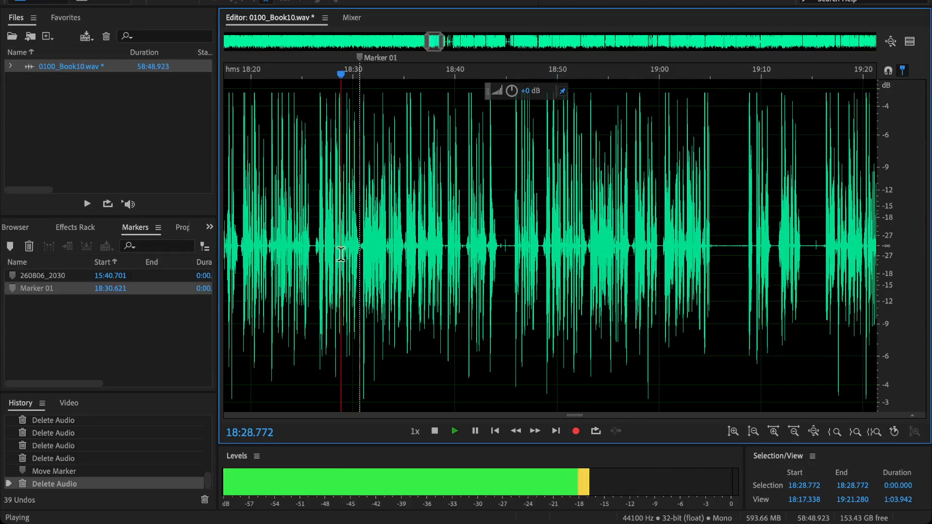
pyautogui.scroll(2, 384, 202)
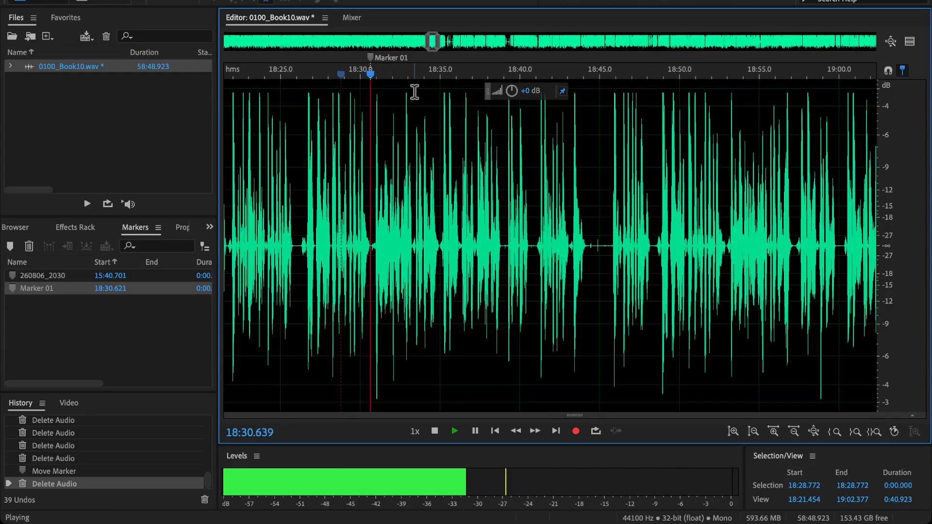
pyautogui.press('space')
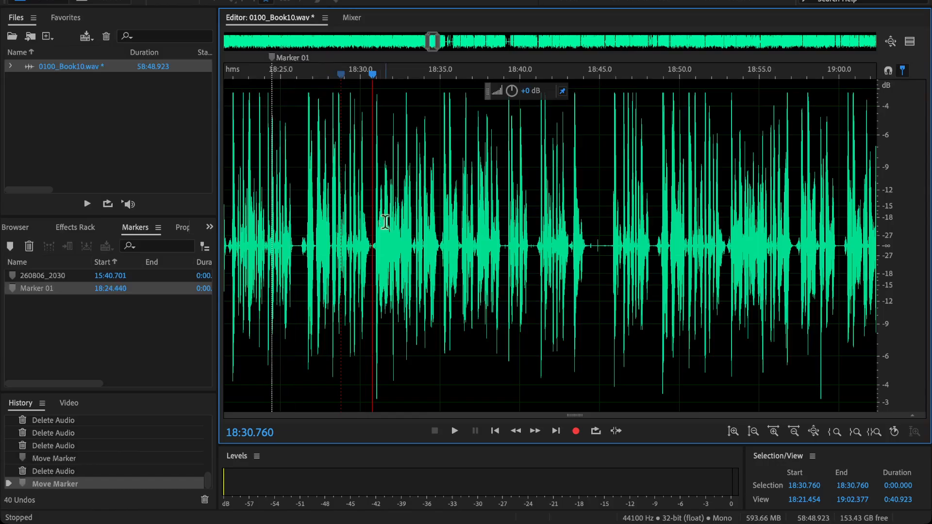
# Delete about 22.4 seconds of audio starting near 18:25.8 and play back the join from 18:24.482.
pyautogui.moveTo(294, 246); pyautogui.dragTo(652, 313)
pyautogui.press('Delete')
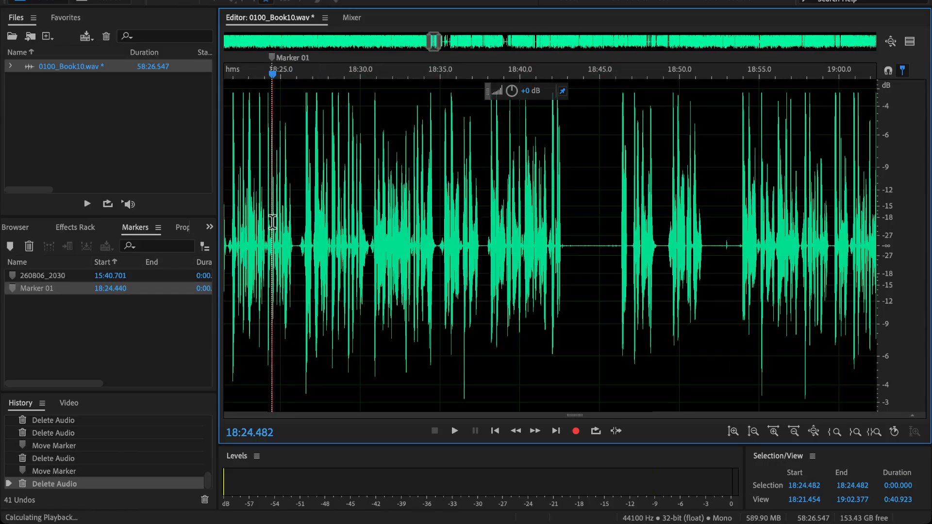
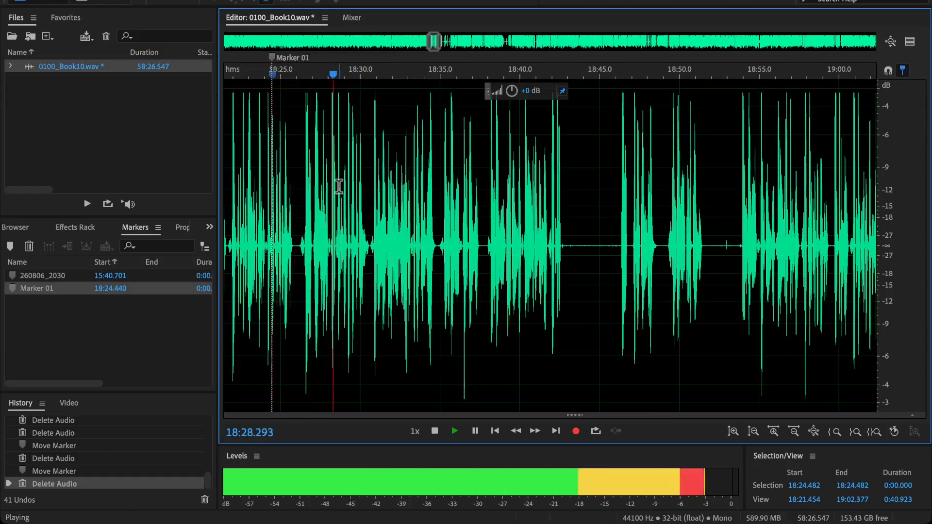
# Delete the repeated take of about 18.7 seconds starting near 18:35.2 and play back the join from 18:33.382.
pyautogui.click(742, 243)
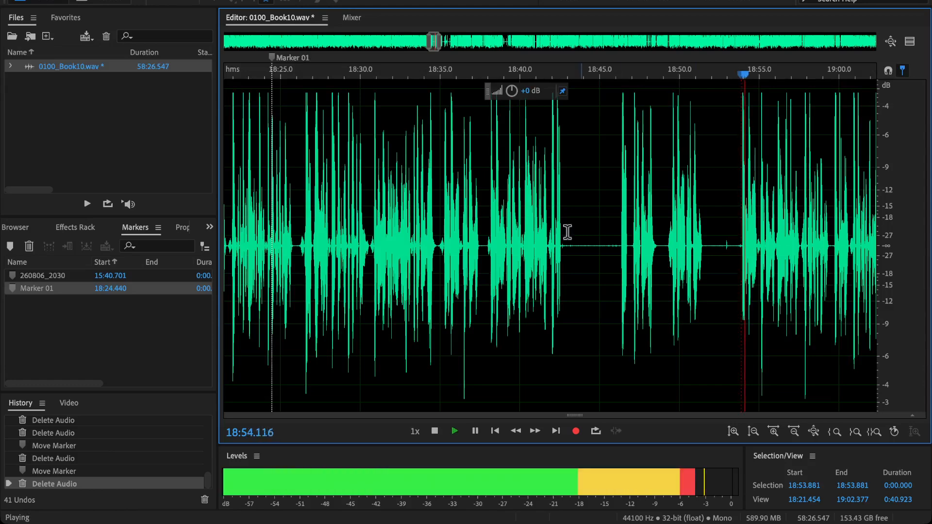
pyautogui.click(354, 243)
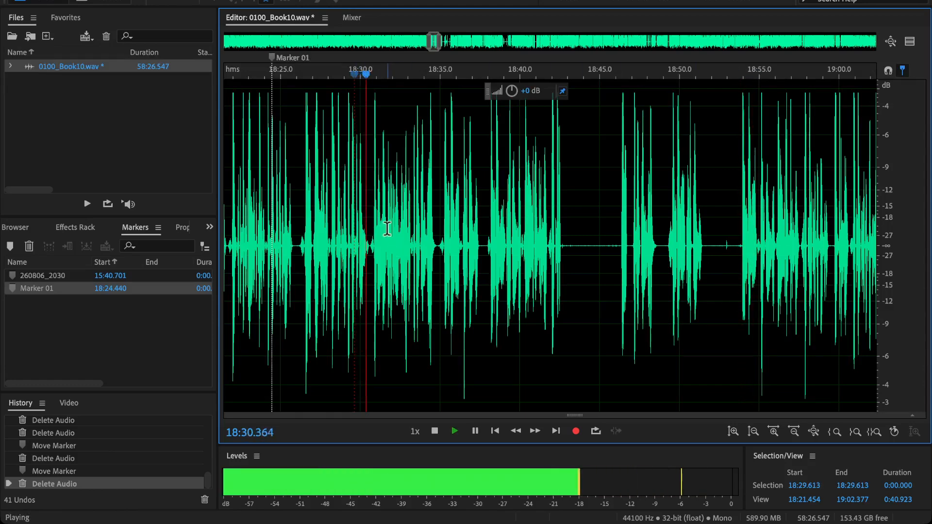
pyautogui.scroll(2, 393, 229)
pyautogui.moveTo(502, 262); pyautogui.dragTo(391, 247)
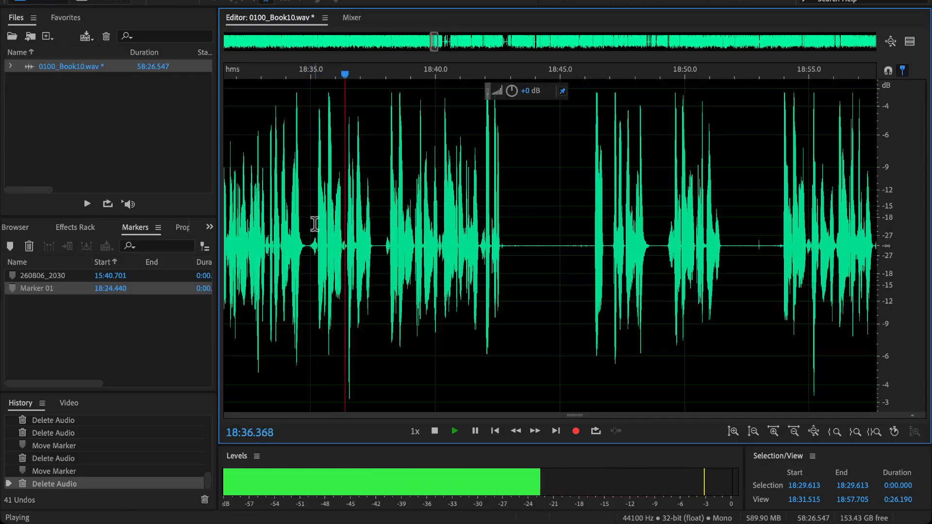
pyautogui.moveTo(317, 224); pyautogui.dragTo(781, 321)
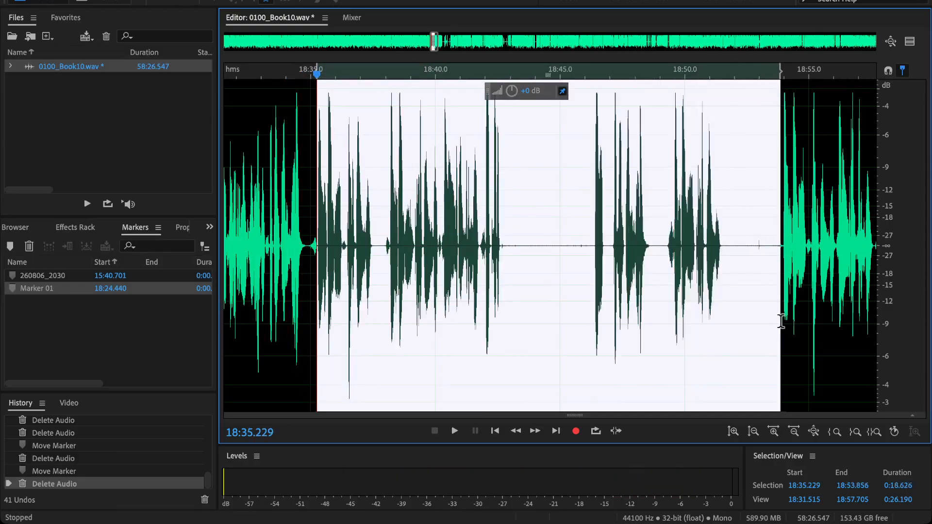
pyautogui.scroll(3, 340, 272)
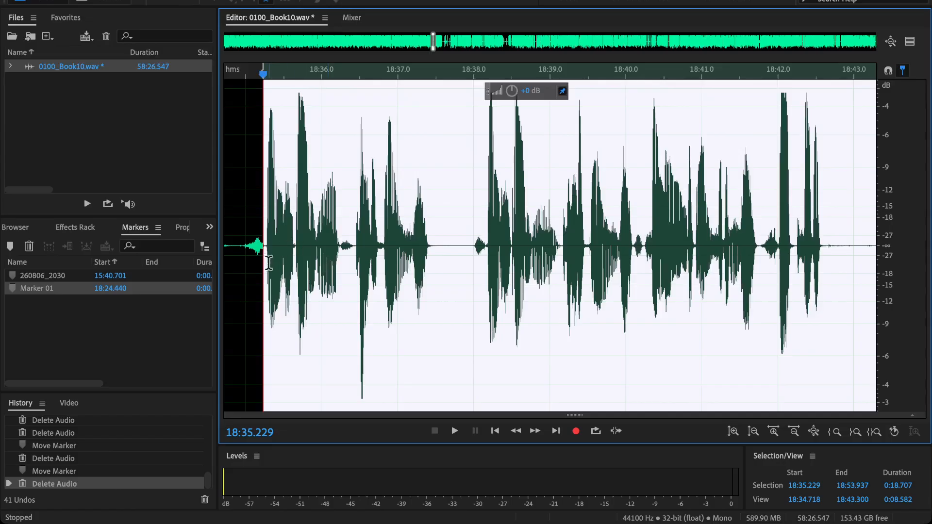
pyautogui.press('Delete')
pyautogui.scroll(-5, 292, 243)
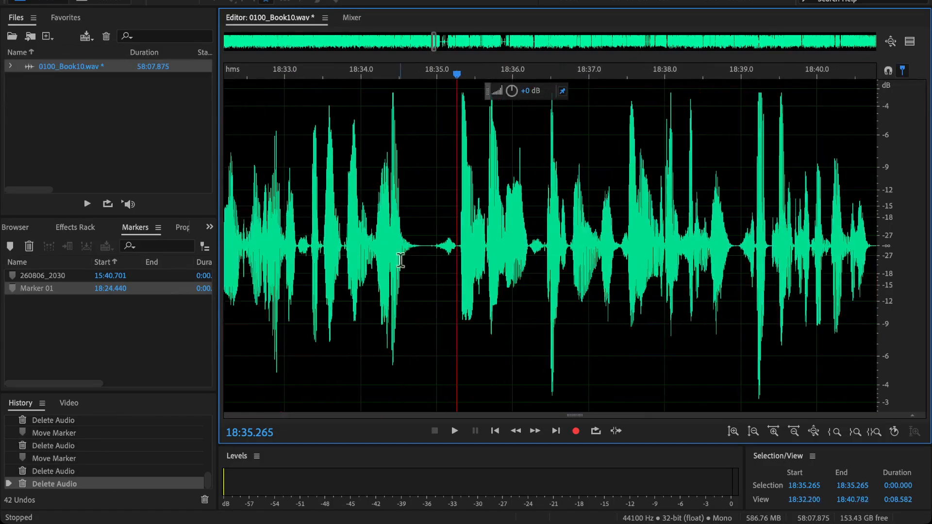
pyautogui.click(314, 218)
pyautogui.press('space')
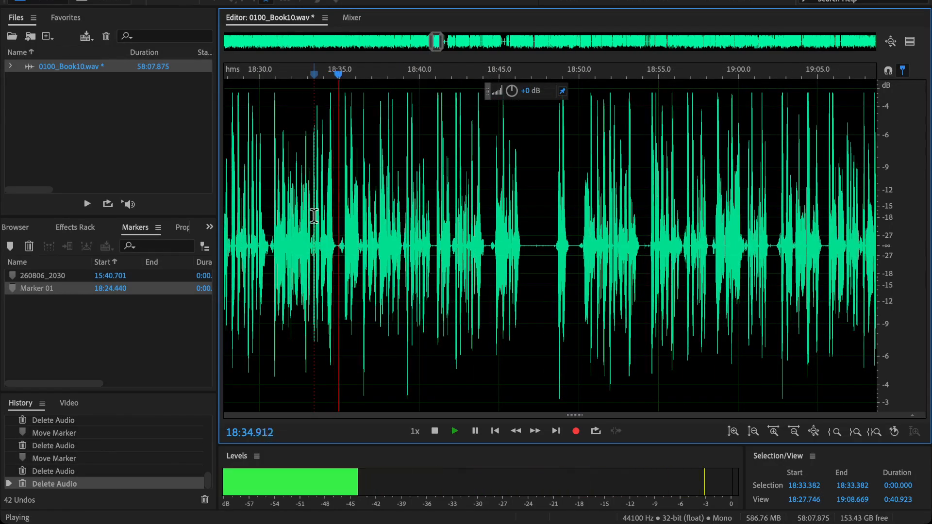
# Listen on through the narration past 18:40.898 and compare that take with the one starting at 18:50.236.
pyautogui.scroll(2, 347, 234)
pyautogui.hscroll(6, 383, 255)
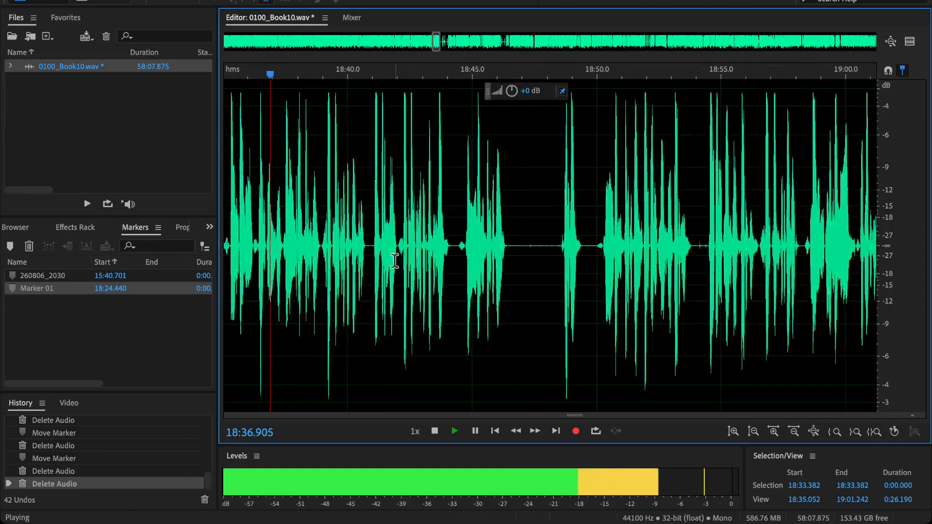
pyautogui.scroll(-2, 369, 250)
pyautogui.hscroll(-1, 369, 258)
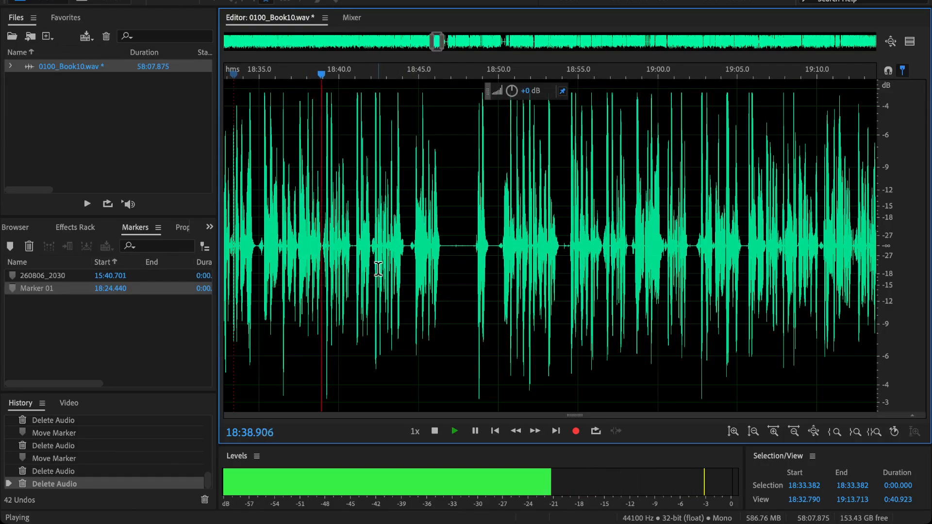
pyautogui.scroll(2, 381, 246)
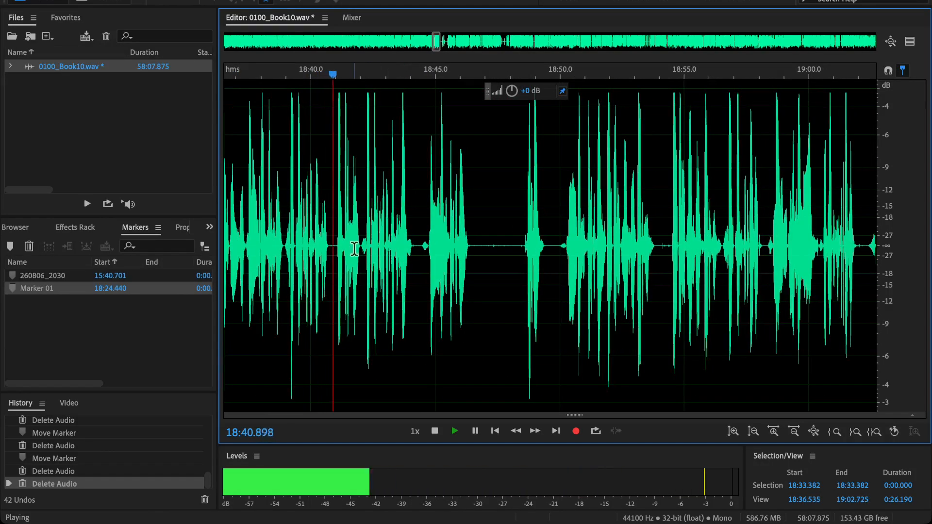
pyautogui.press('space')
pyautogui.click(622, 236)
pyautogui.press('space')
pyautogui.press('space')
pyautogui.click(567, 257)
pyautogui.press('space')
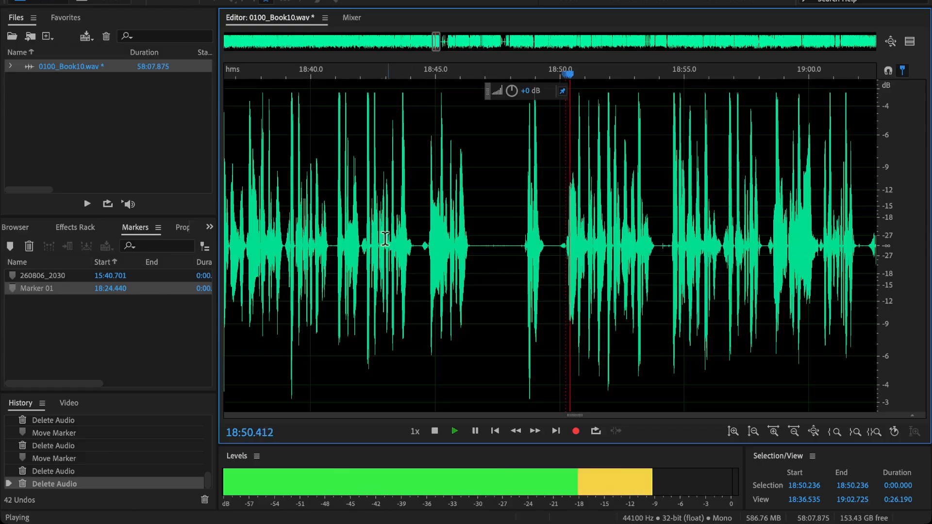
# Delete about 3.1 seconds of audio starting at 18:38.928 and play back the join from 18:37.439.
pyautogui.hscroll(-1, 384, 239)
pyautogui.press('space')
pyautogui.click(289, 226)
pyautogui.press('space')
pyautogui.scroll(3, 291, 227)
pyautogui.moveTo(368, 234); pyautogui.dragTo(469, 238)
pyautogui.scroll(1, 455, 243)
pyautogui.press('space')
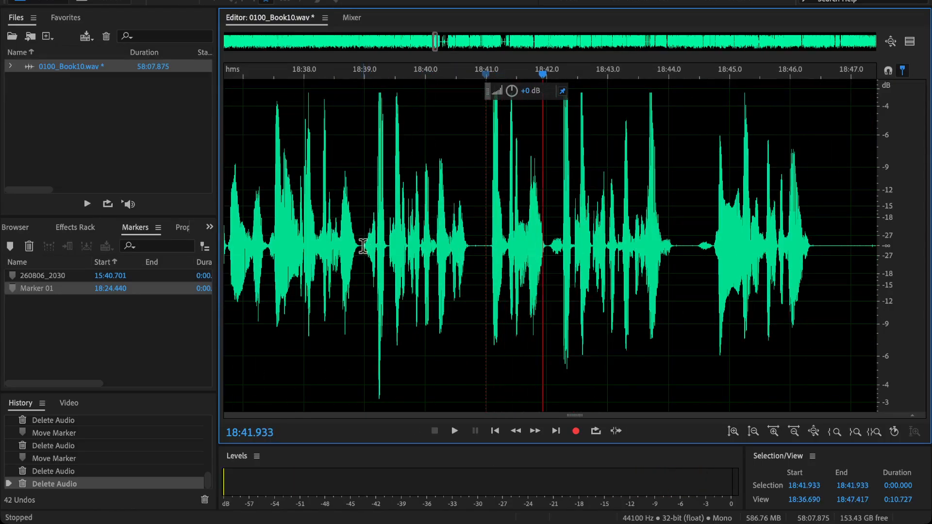
pyautogui.moveTo(360, 250); pyautogui.dragTo(543, 279)
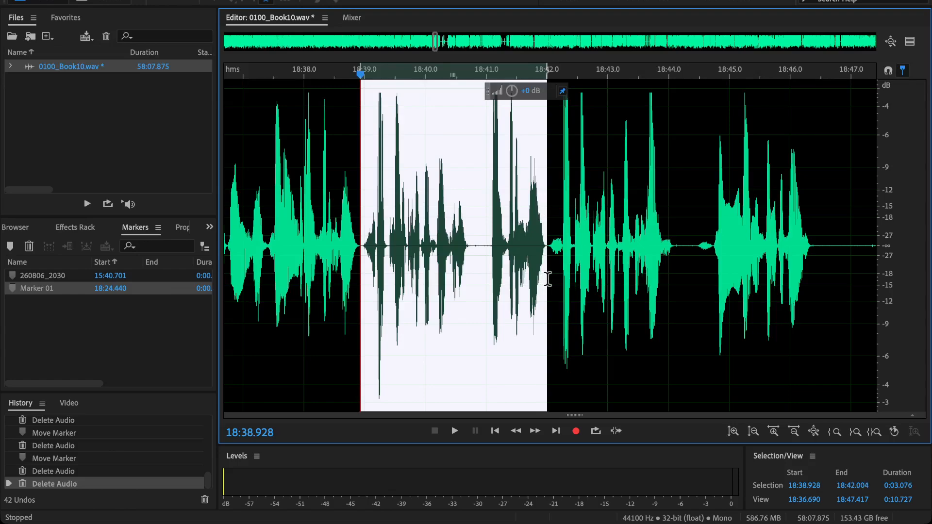
pyautogui.press('Delete')
pyautogui.click(270, 202)
pyautogui.press('space')
# Delete about 5.5 seconds of audio starting at 18:41.639 and play back the join from 18:40.313.
pyautogui.press('\\')
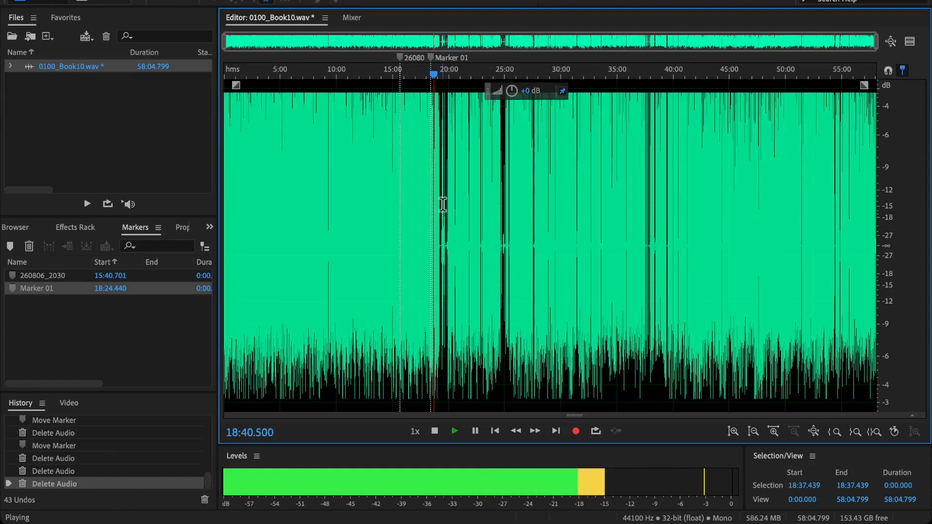
pyautogui.scroll(11, 441, 205)
pyautogui.hscroll(1, 429, 262)
pyautogui.scroll(3, 441, 262)
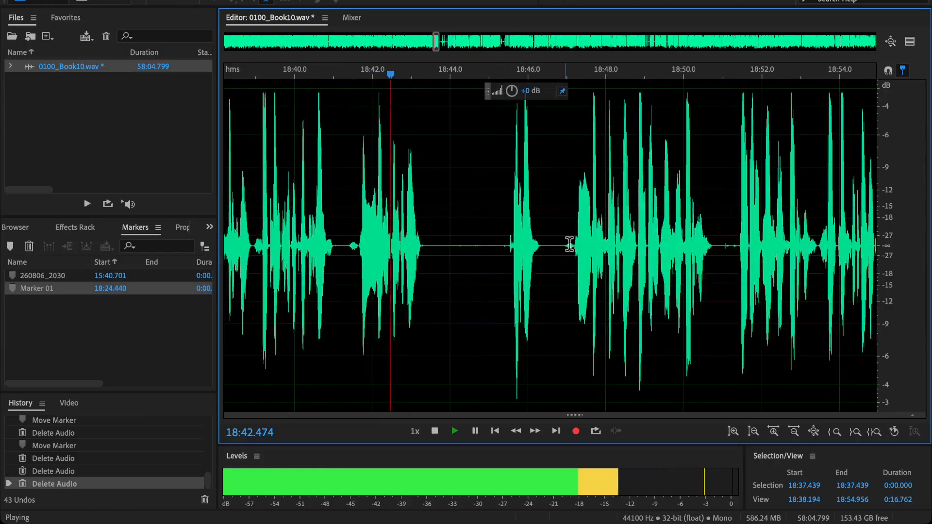
pyautogui.click(573, 245)
pyautogui.moveTo(573, 245); pyautogui.dragTo(355, 281)
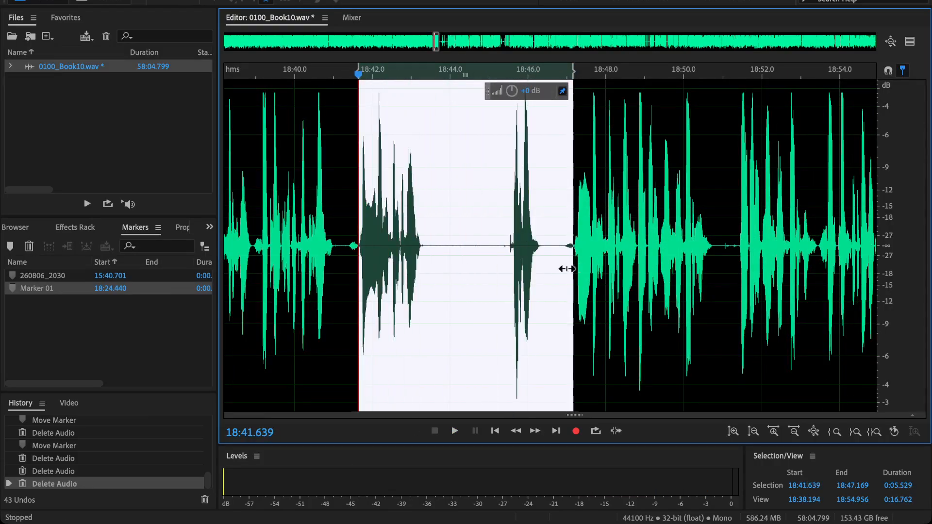
pyautogui.press('Delete')
pyautogui.click(307, 202)
pyautogui.press('space')
# Listen on through the narration up to 18:48.203 for repeated or flawed takes, and stop playback there.
pyautogui.scroll(-14, 308, 202)
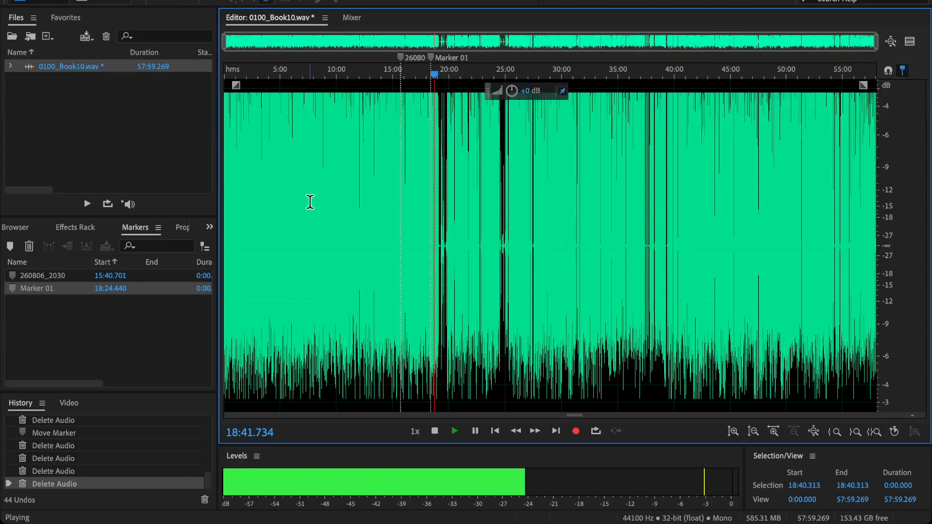
pyautogui.scroll(9, 309, 202)
pyautogui.hscroll(1, 432, 234)
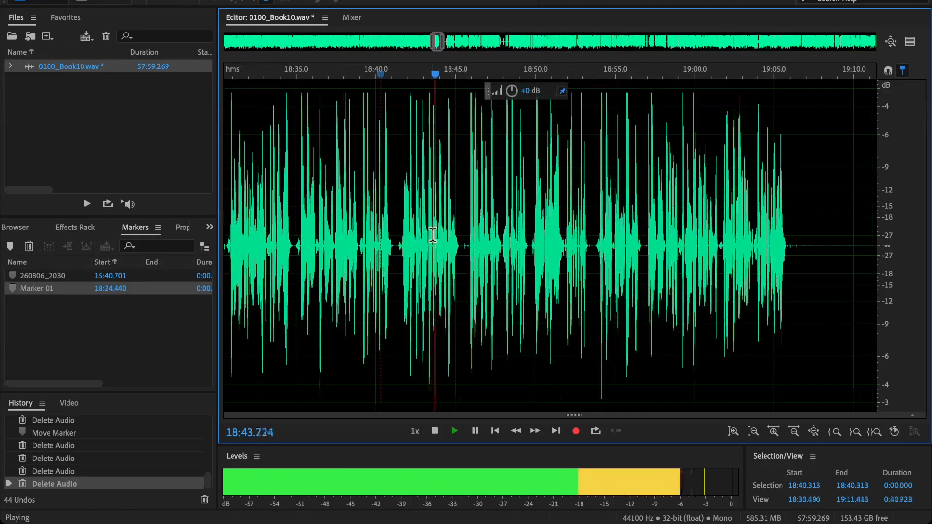
pyautogui.scroll(2, 433, 235)
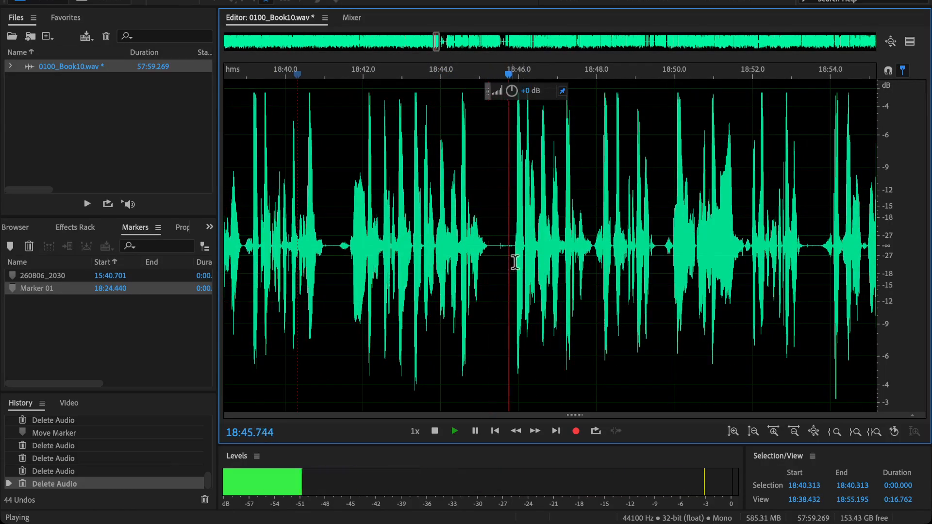
pyautogui.moveTo(630, 278); pyautogui.dragTo(519, 277)
pyautogui.scroll(2, 462, 264)
pyautogui.moveTo(304, 257); pyautogui.dragTo(321, 259)
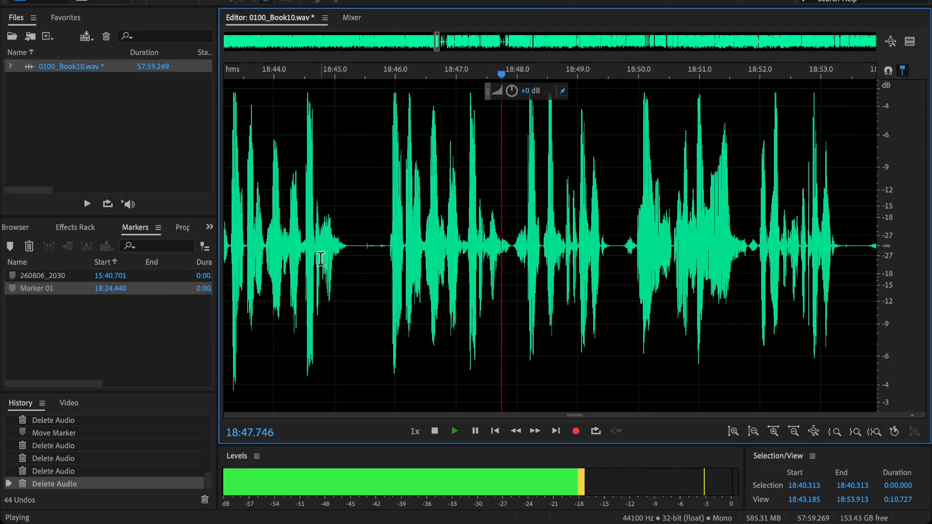
pyautogui.press('space')
# Delete about 2.6 seconds of audio starting near 18:43.6 and play back the join from 18:42.928.
pyautogui.scroll(1, 450, 222)
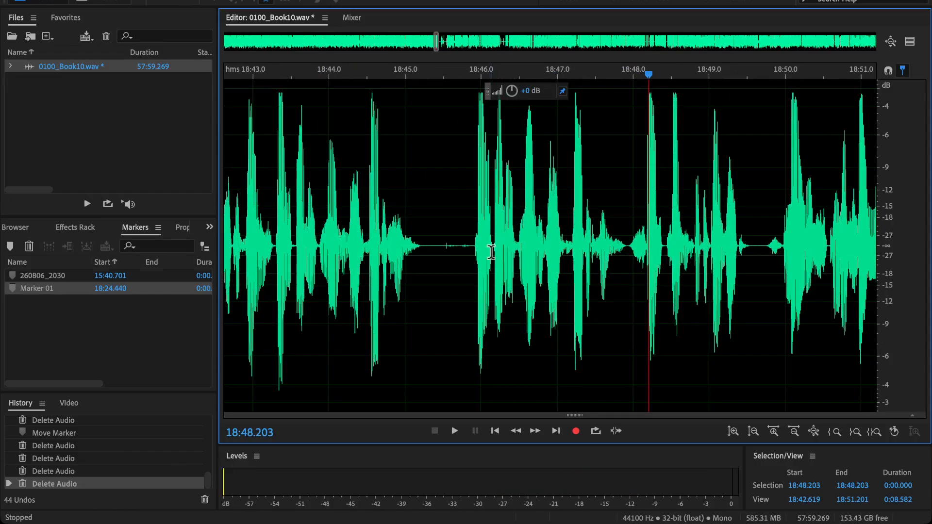
pyautogui.moveTo(494, 246); pyautogui.dragTo(300, 271)
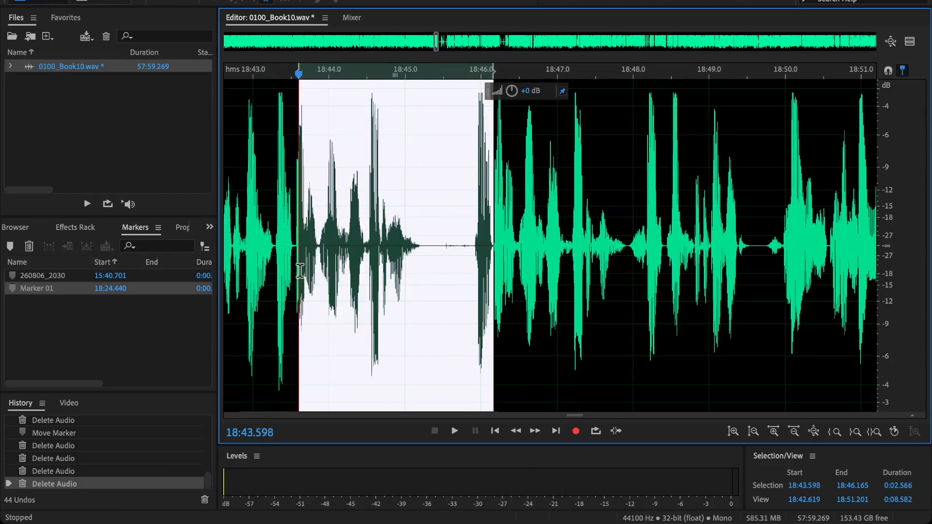
pyautogui.press('Delete')
pyautogui.click(247, 211)
pyautogui.press('space')
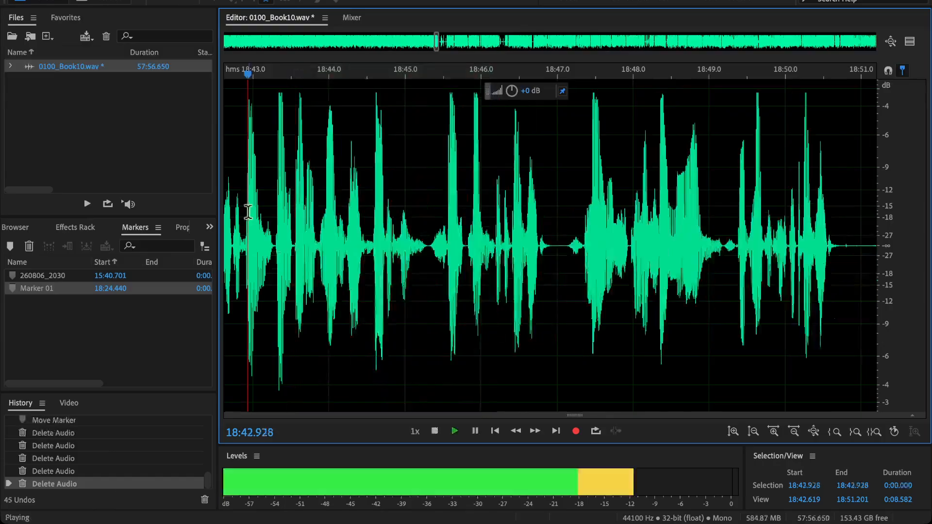
# Listen on through the narration past 18:52.868, checking for further repeated or flawed takes.
pyautogui.moveTo(253, 234); pyautogui.dragTo(290, 234)
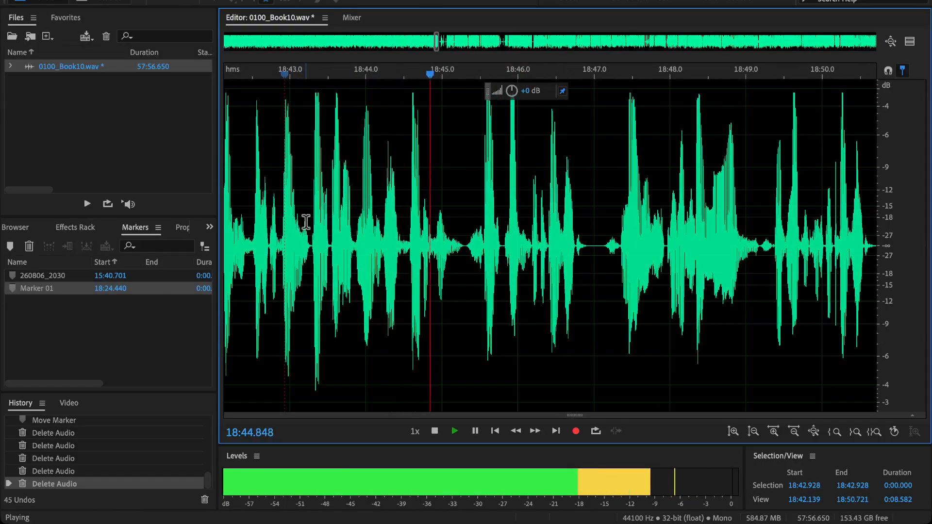
pyautogui.scroll(-5, 450, 270)
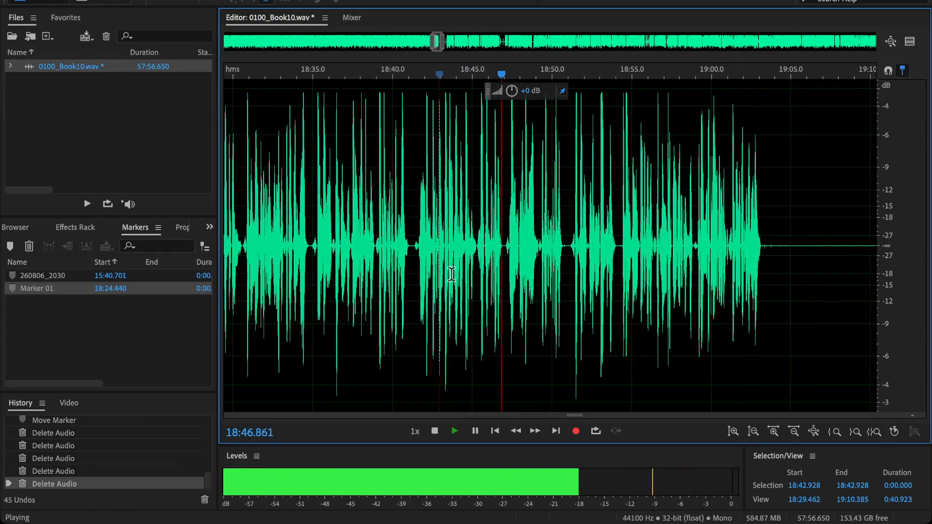
pyautogui.moveTo(618, 241); pyautogui.dragTo(321, 245)
pyautogui.hscroll(-5, 315, 240)
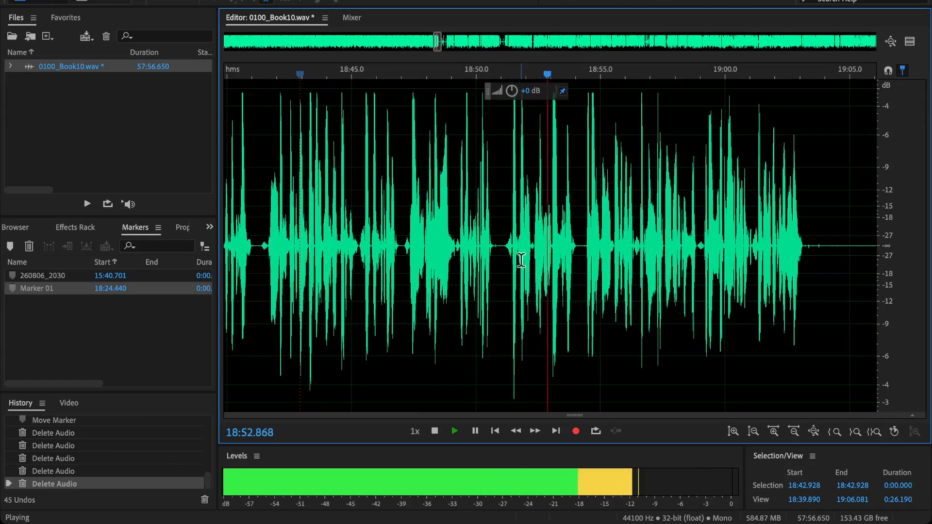
# Delete the roughly 40 seconds of audio from about 19:05.7 to 19:45.6, containing the long gap and scattered sounds.
pyautogui.scroll(-2, 521, 261)
pyautogui.middleClick(576, 252)
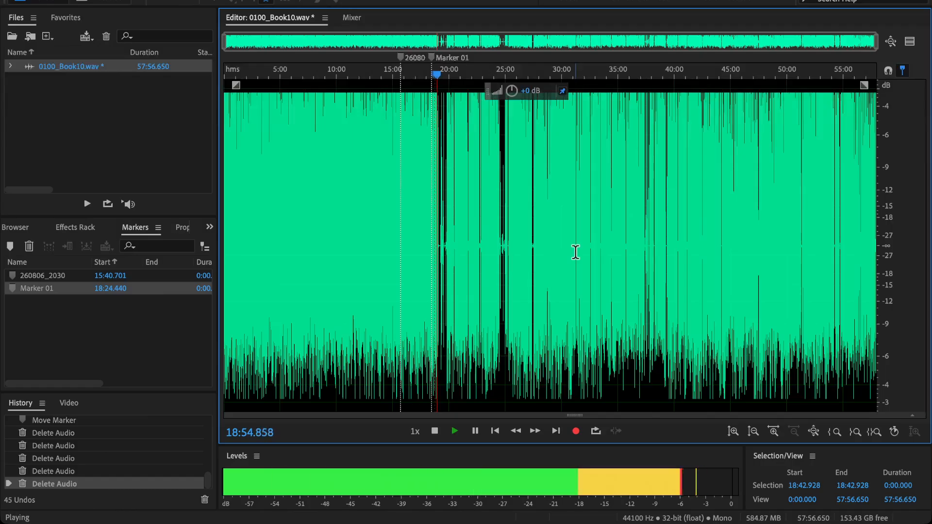
pyautogui.middleClick(577, 252)
pyautogui.moveTo(668, 265); pyautogui.dragTo(386, 253)
pyautogui.scroll(-6, 401, 246)
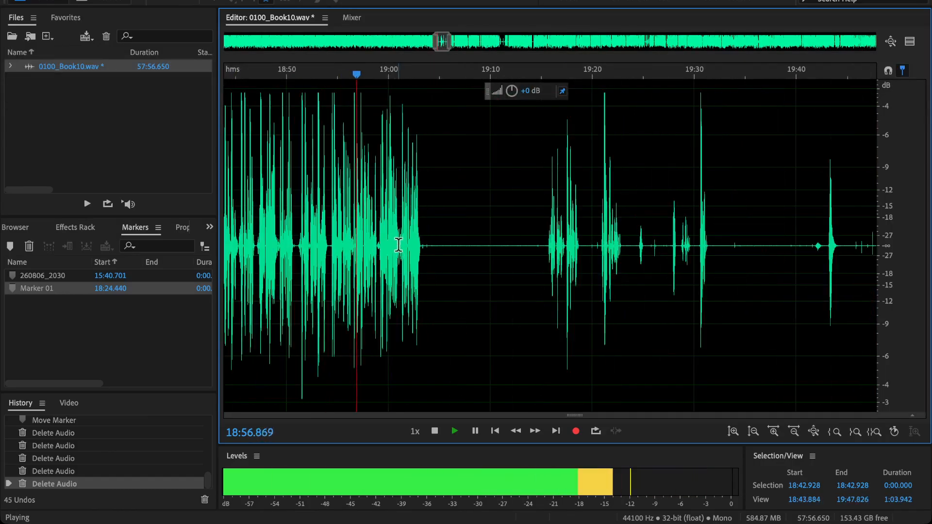
pyautogui.scroll(3, 460, 215)
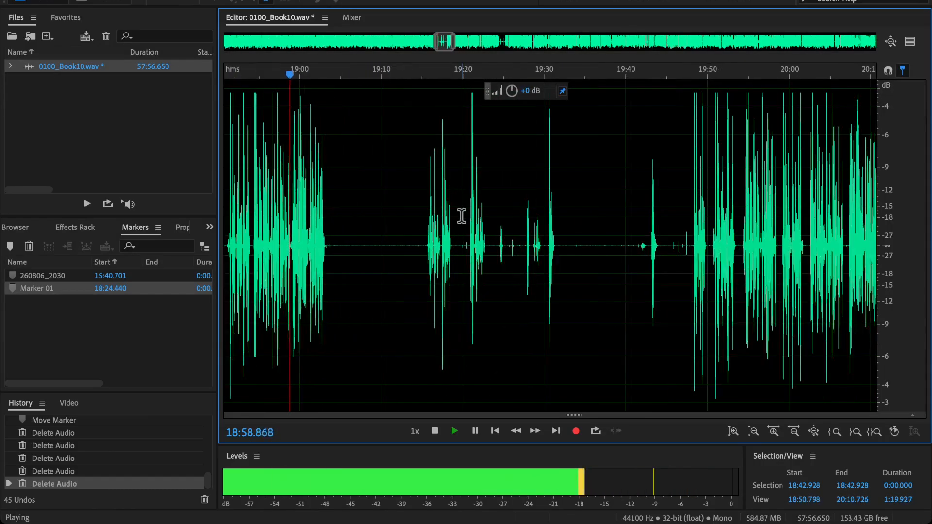
pyautogui.moveTo(764, 243); pyautogui.dragTo(439, 273)
pyautogui.press('Delete')
pyautogui.scroll(3, 423, 262)
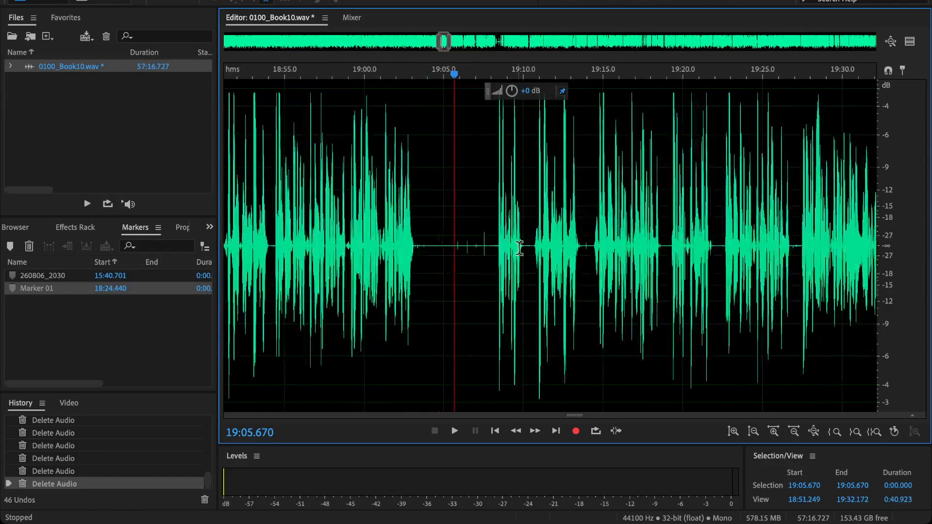
# Compare the repeated phrases by playing from about 19:09.8, 19:14.5, 19:10.9 and 18:51.1.
pyautogui.click(521, 251)
pyautogui.scroll(1, 558, 267)
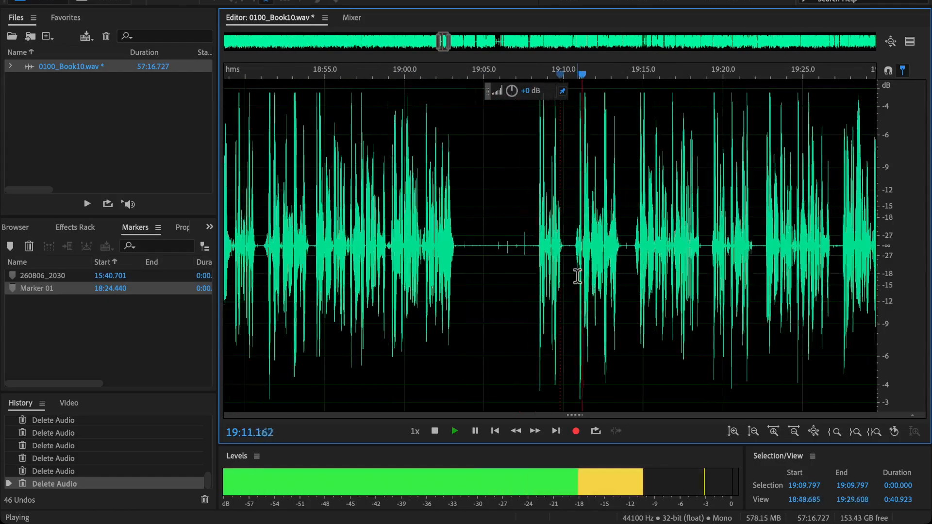
pyautogui.press('space')
pyautogui.click(649, 249)
pyautogui.press('space')
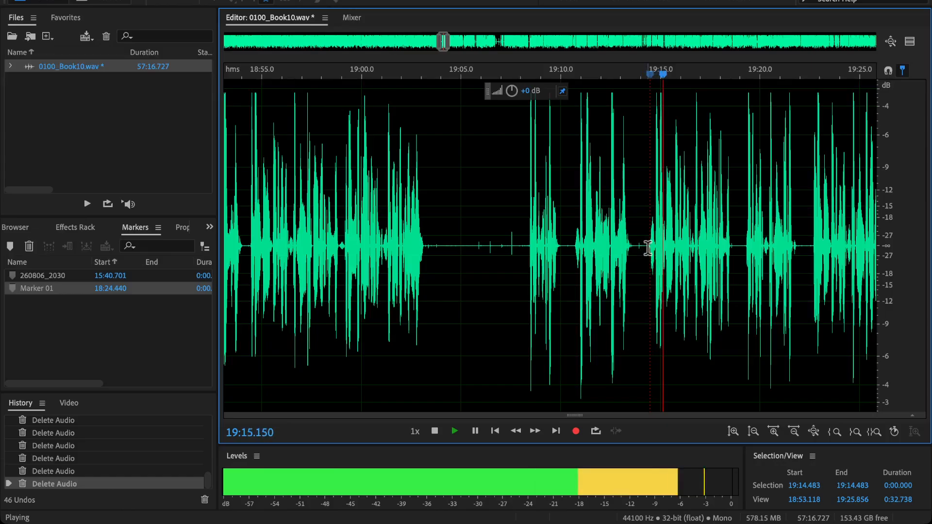
pyautogui.click(578, 245)
pyautogui.hscroll(-3, 444, 250)
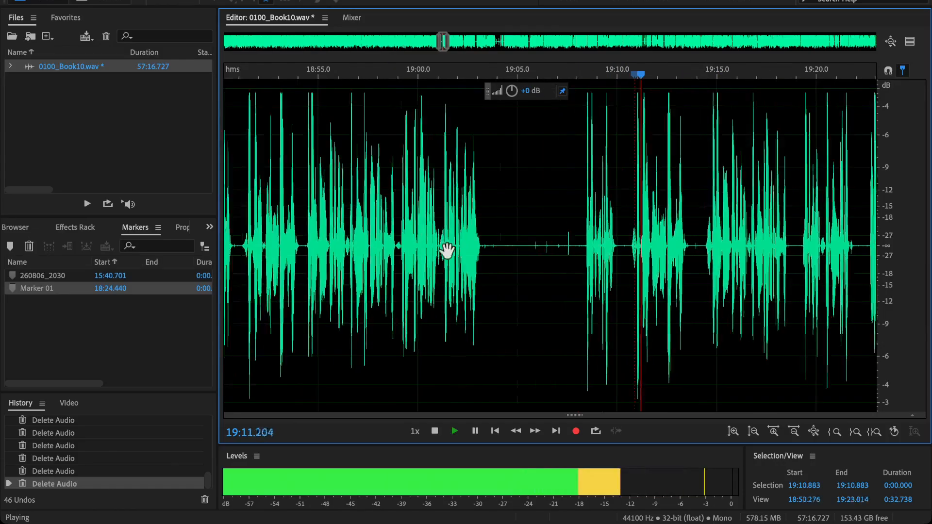
pyautogui.click(238, 244)
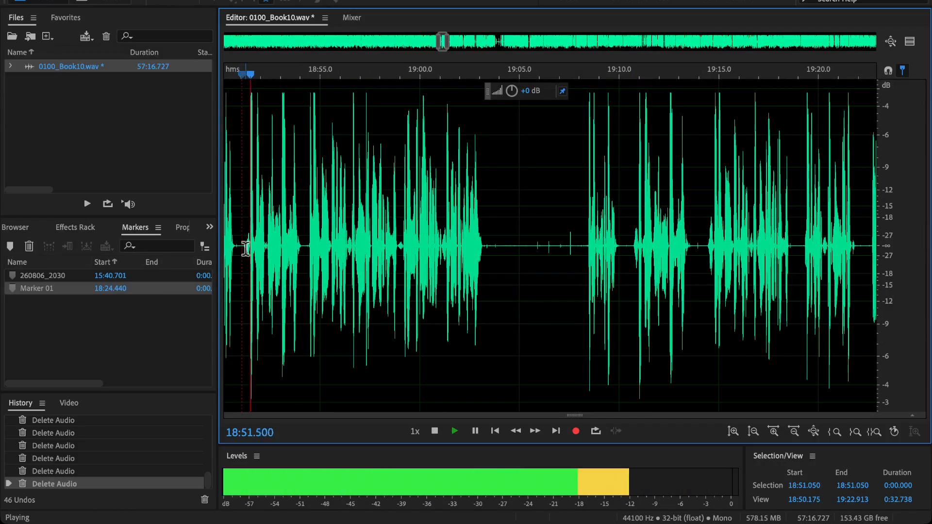
# Delete the earlier take from the pause at about 18:50.8 up to 19:10.0.
pyautogui.moveTo(245, 245); pyautogui.dragTo(618, 323)
pyautogui.press('space')
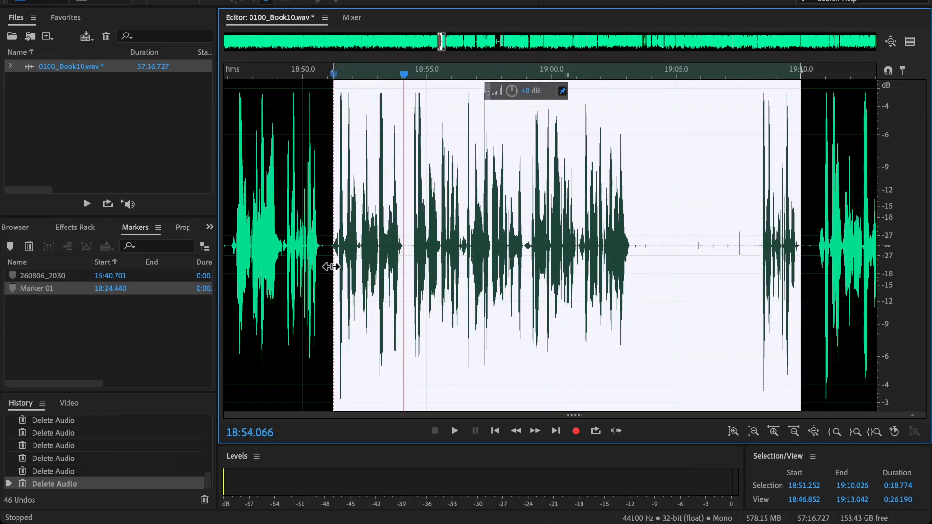
pyautogui.moveTo(331, 267); pyautogui.dragTo(322, 274)
pyautogui.press('Delete')
# Play back the edited join from about 18:49.4 to check the transition into the retained take.
pyautogui.click(289, 219)
pyautogui.press('space')
pyautogui.scroll(-2, 289, 220)
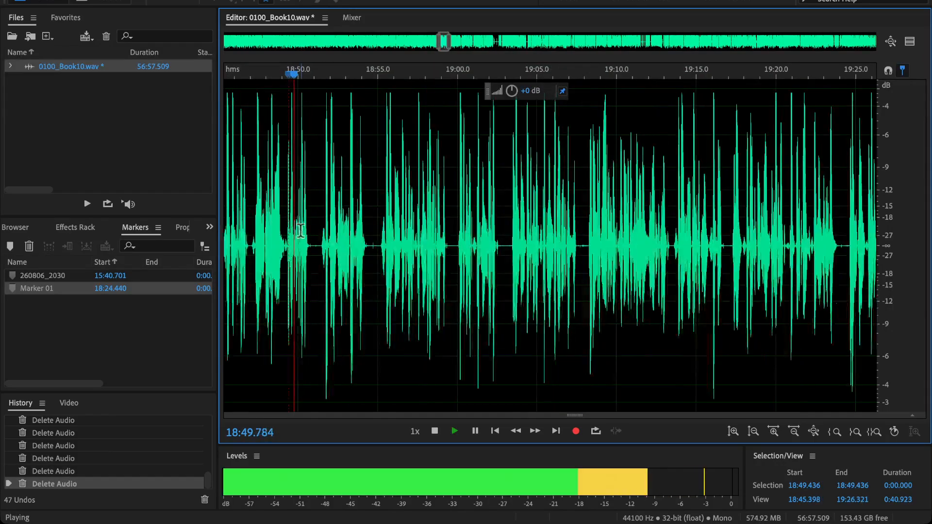
pyautogui.scroll(2, 306, 248)
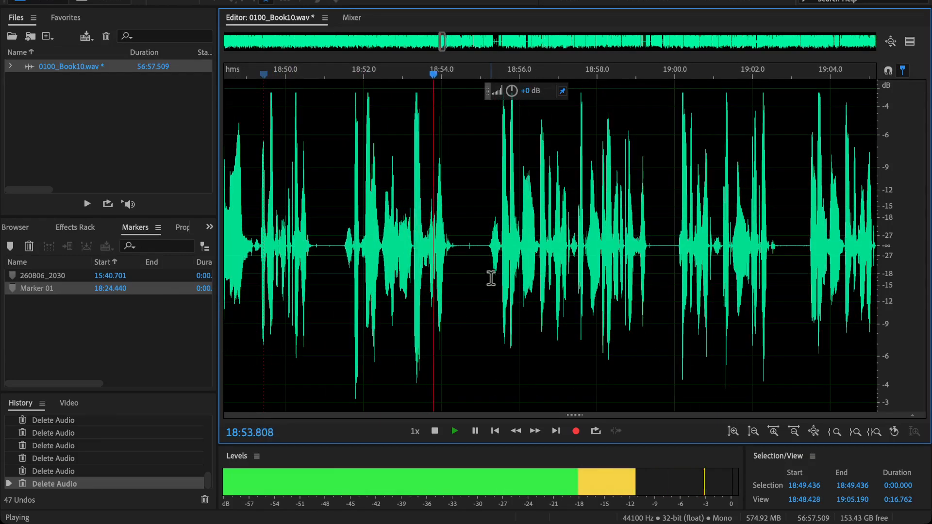
pyautogui.scroll(-2, 462, 291)
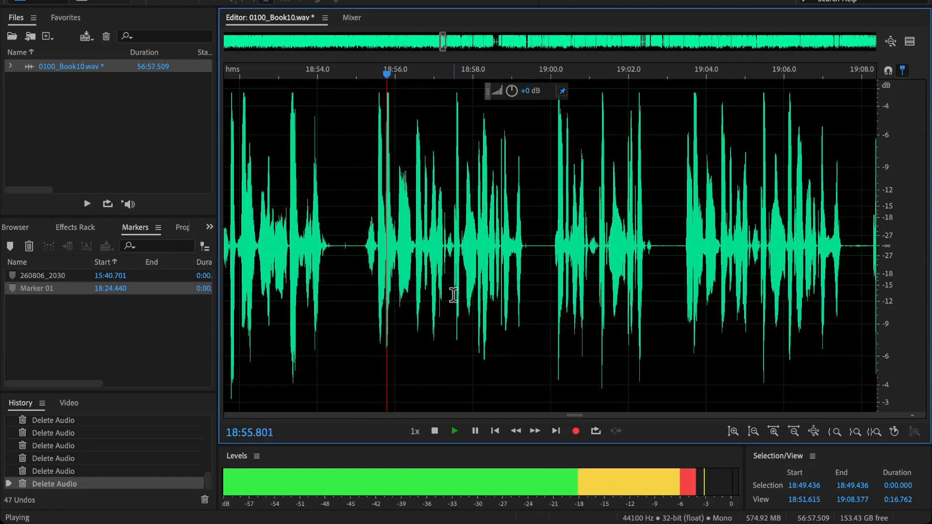
pyautogui.scroll(2, 433, 290)
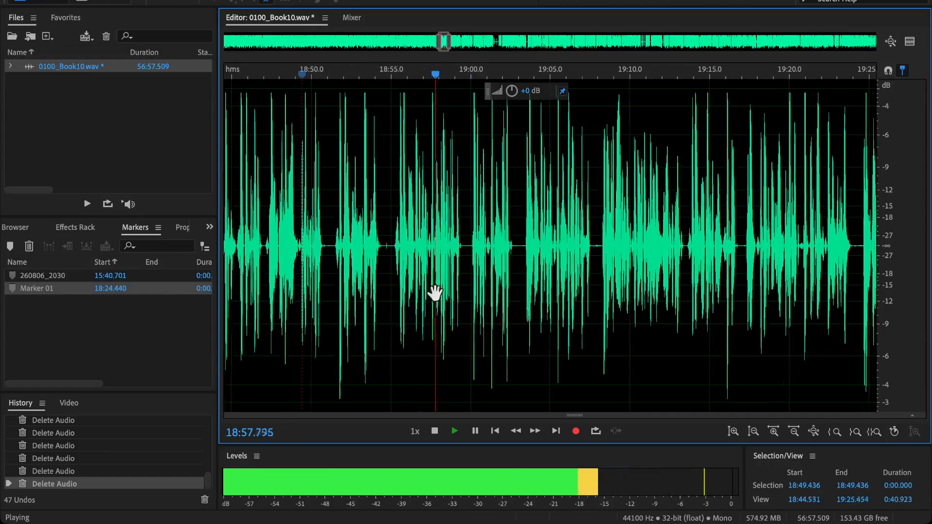
# Stop playback and delete short slivers of about 0.07 and 0.13 seconds in the pauses near 18:54.7 and 18:51.2.
pyautogui.press('space')
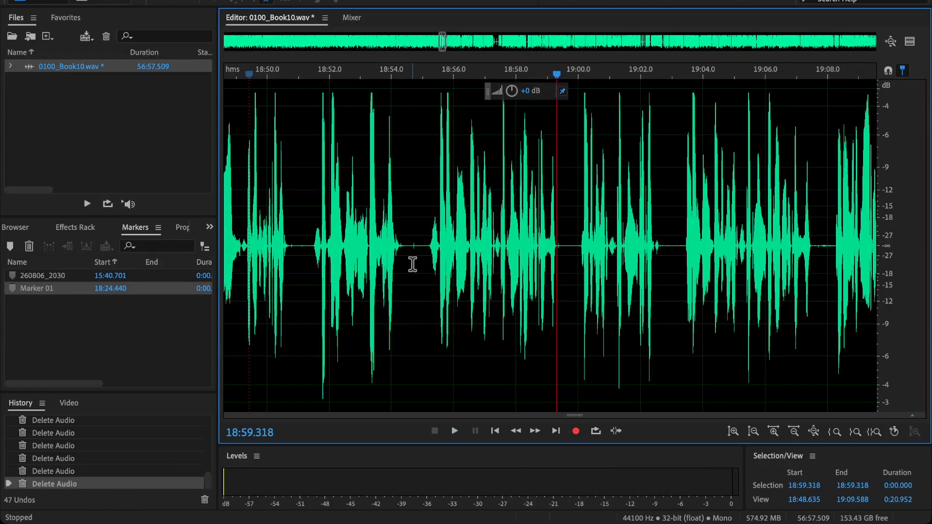
pyautogui.press('Delete')
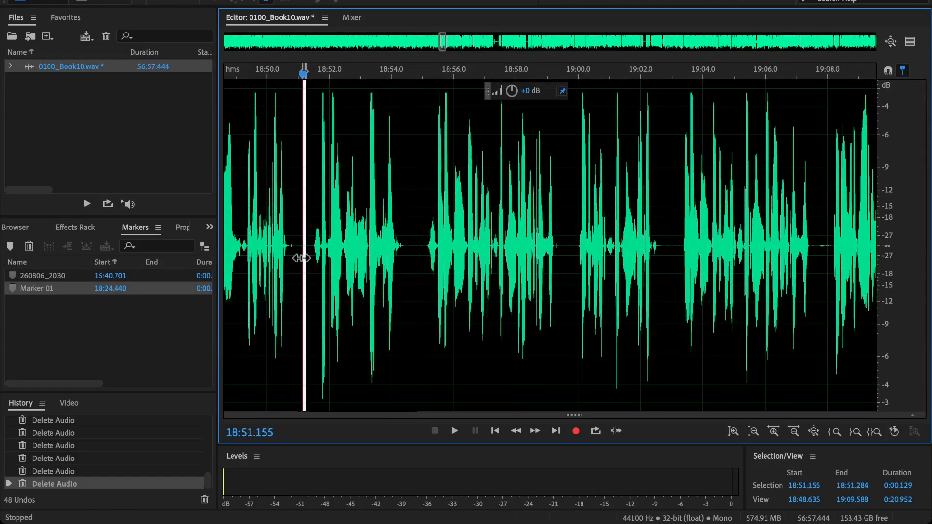
pyautogui.press('Delete')
# Play back the tightened passage from about 18:48.9 and again from 18:51.1.
pyautogui.press('space')
pyautogui.moveTo(232, 221); pyautogui.dragTo(235, 221)
pyautogui.moveTo(245, 258); pyautogui.dragTo(373, 273)
pyautogui.press('space')
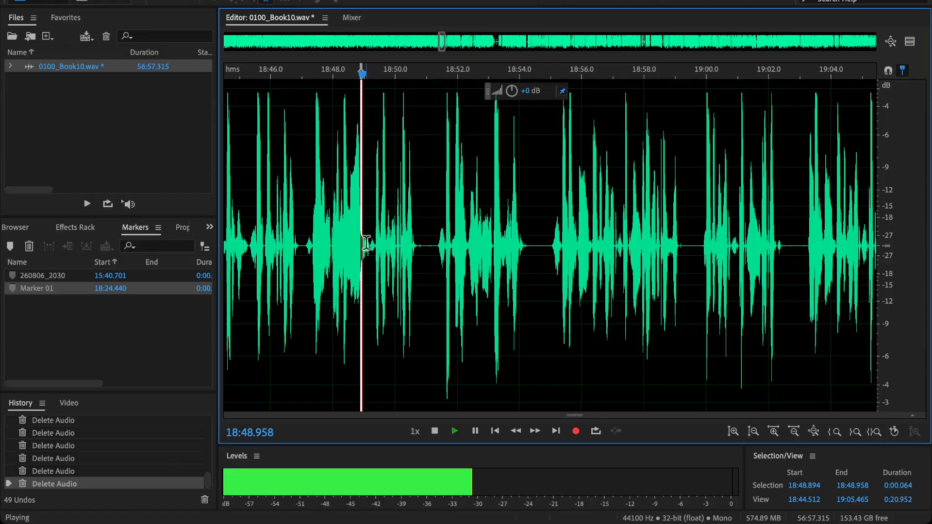
pyautogui.click(429, 216)
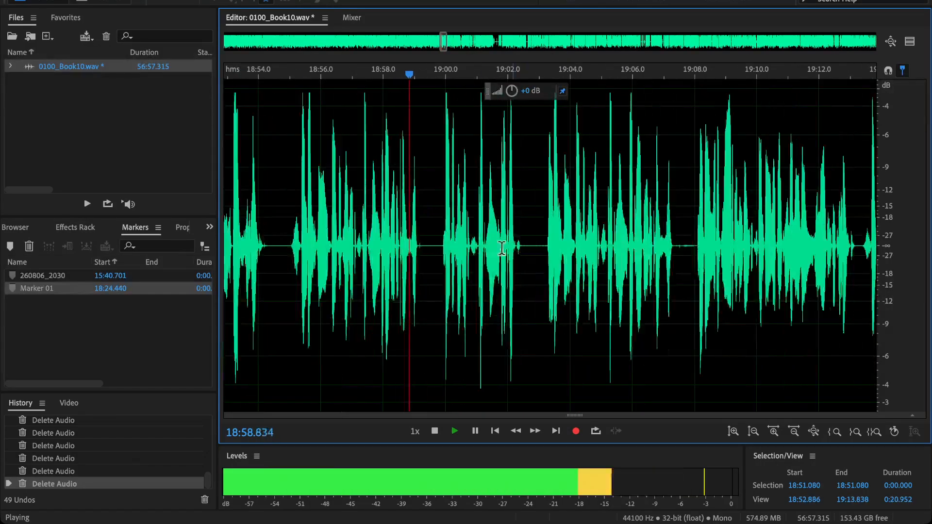
# Audition the retake from about 19:03.2 and delete the repeated audio from 18:55.348 to 19:03.259.
pyautogui.click(606, 257)
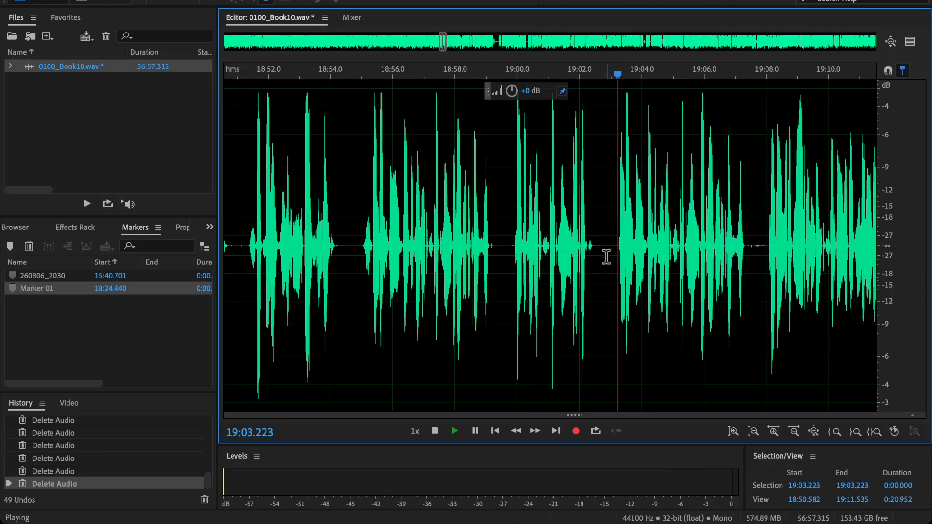
pyautogui.scroll(4, 496, 241)
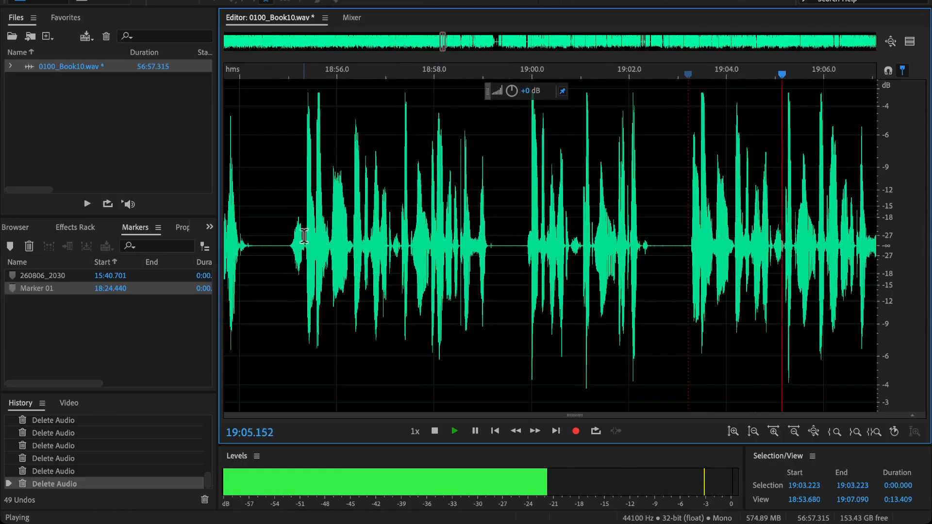
pyautogui.moveTo(304, 236); pyautogui.dragTo(687, 329)
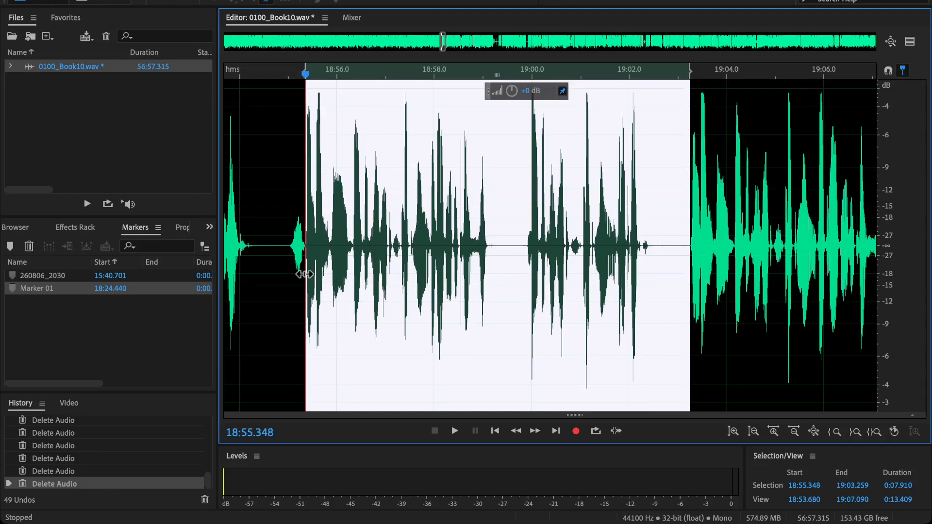
pyautogui.press('Delete')
# Play back the new join from about 18:53.7 and again from 18:53.0.
pyautogui.click(225, 240)
pyautogui.press('space')
pyautogui.hscroll(-3, 242, 249)
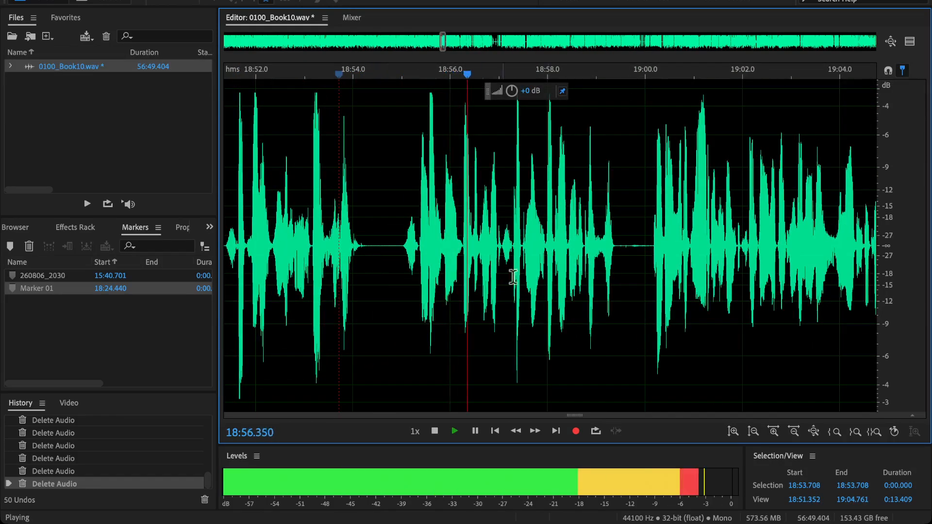
pyautogui.press('space')
pyautogui.scroll(2, 411, 255)
pyautogui.click(248, 218)
pyautogui.press('space')
# Listen on through the narration from about 18:55 to 19:09 for the next repeated phrase.
pyautogui.scroll(-10, 256, 231)
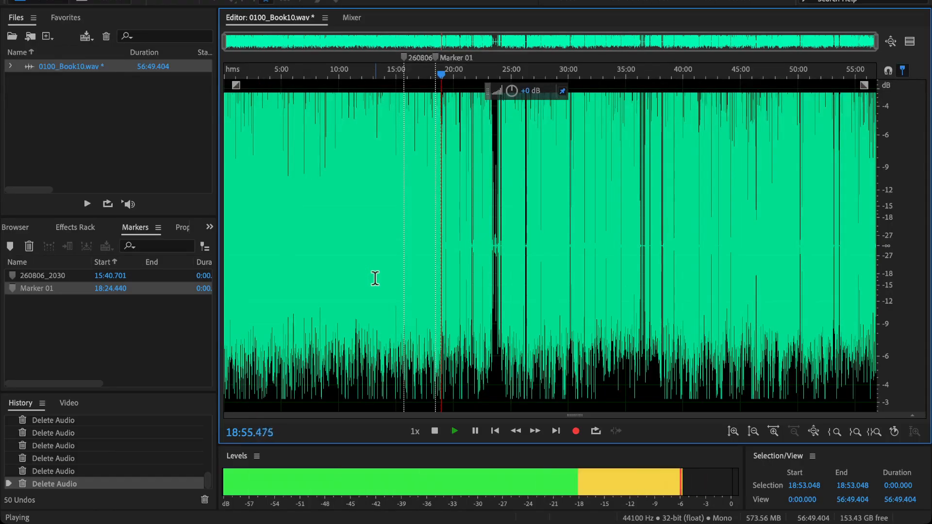
pyautogui.scroll(5, 375, 278)
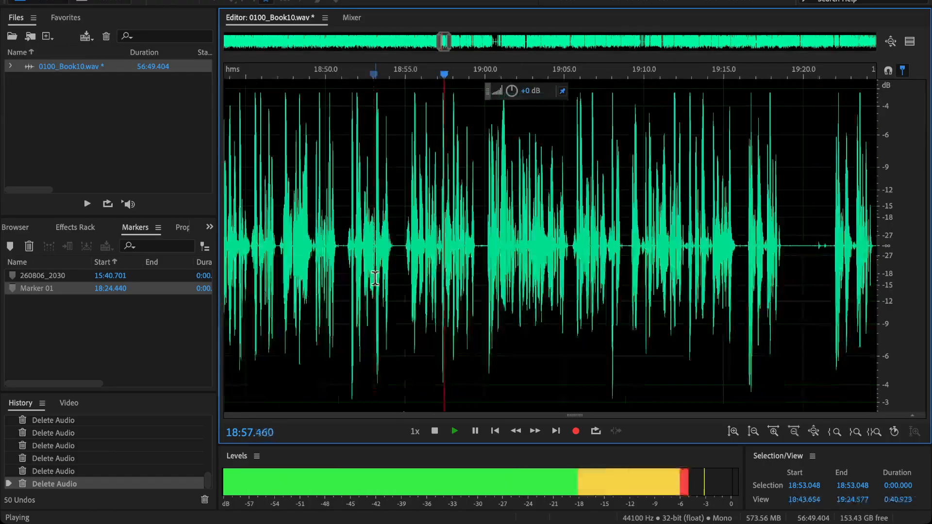
pyautogui.scroll(5, 477, 326)
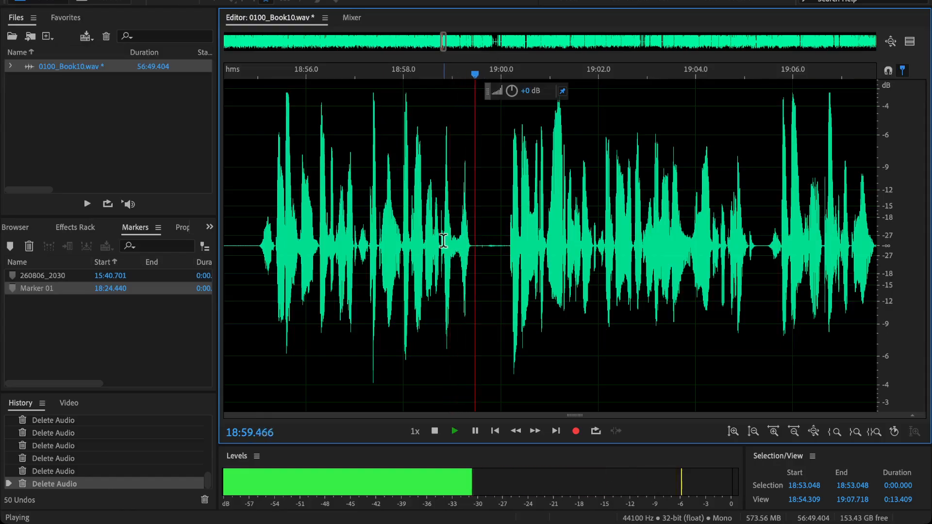
pyautogui.scroll(-5, 498, 243)
pyautogui.hscroll(3, 514, 246)
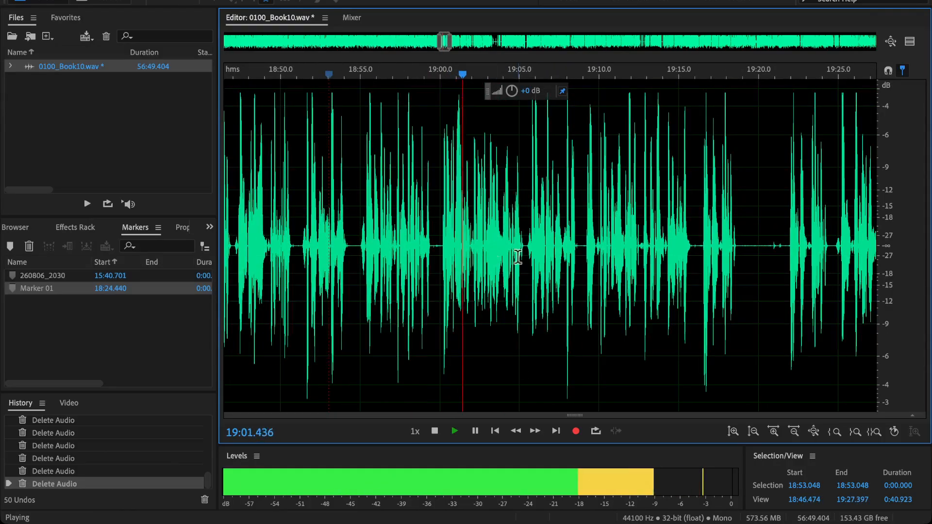
pyautogui.scroll(-5, 478, 288)
pyautogui.scroll(5, 427, 214)
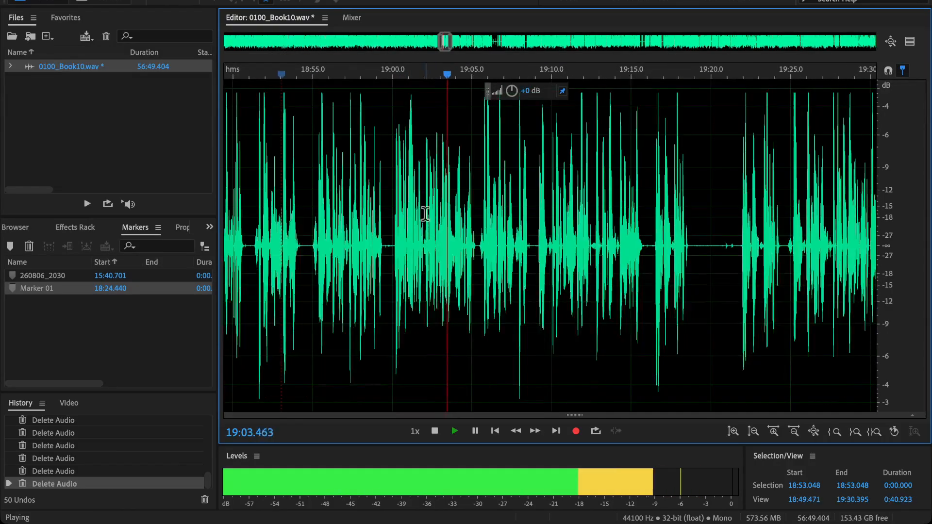
pyautogui.hscroll(4, 428, 214)
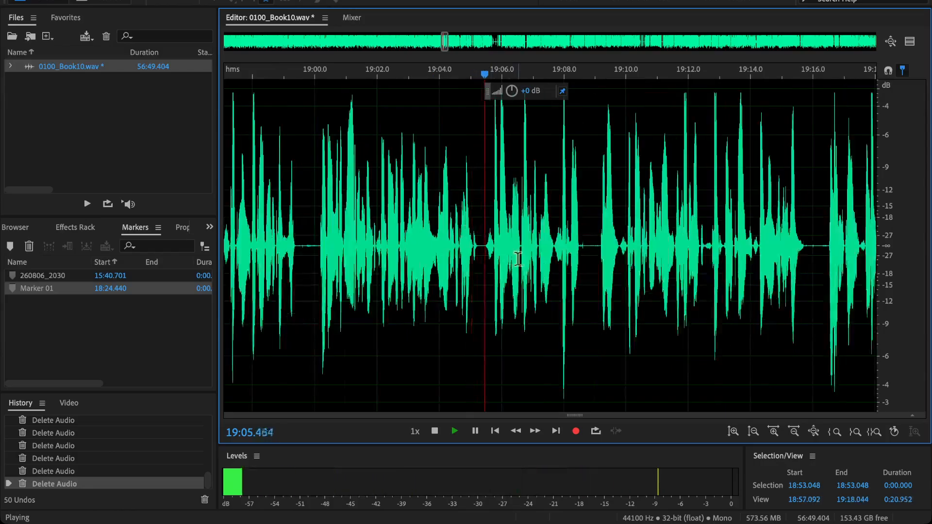
pyautogui.scroll(3, 467, 260)
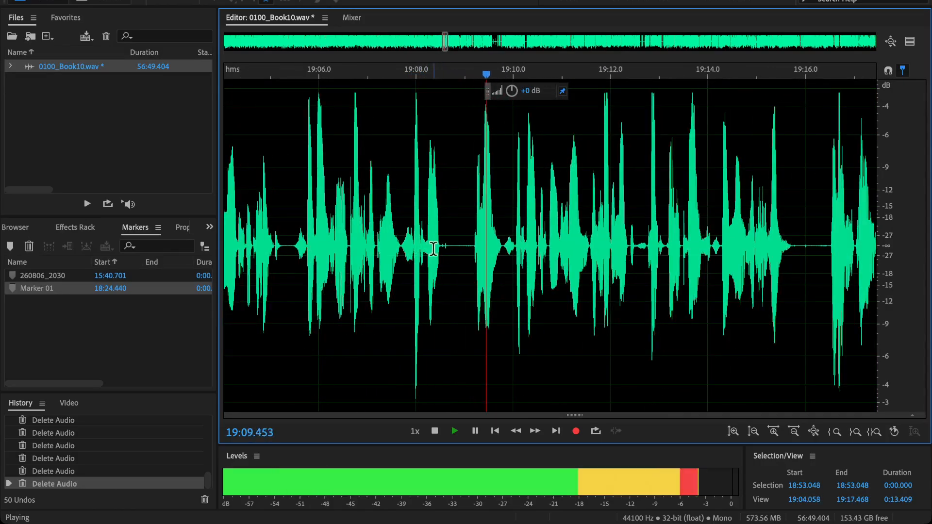
# Delete about 2 seconds of audio spanning the pause and repeated words, starting at about 19:07.7.
pyautogui.scroll(1, 435, 252)
pyautogui.press('space')
pyautogui.moveTo(393, 254); pyautogui.dragTo(513, 339)
pyautogui.press('Delete')
# Play back the join from about 19:07.1 and listen on to the pause near 19:14.
pyautogui.click(358, 188)
pyautogui.press('space')
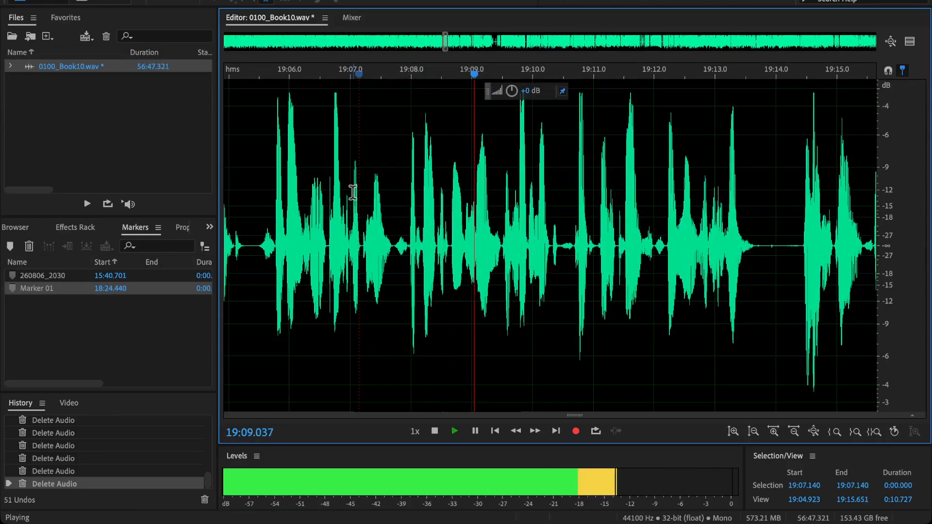
pyautogui.moveTo(565, 270); pyautogui.dragTo(473, 269)
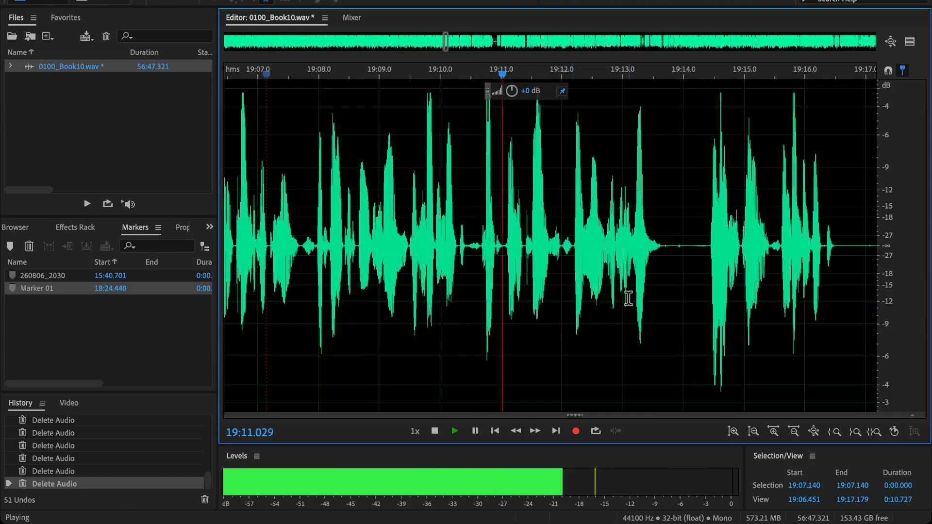
pyautogui.moveTo(626, 298); pyautogui.dragTo(438, 298)
pyautogui.scroll(-6, 413, 277)
pyautogui.scroll(3, 407, 255)
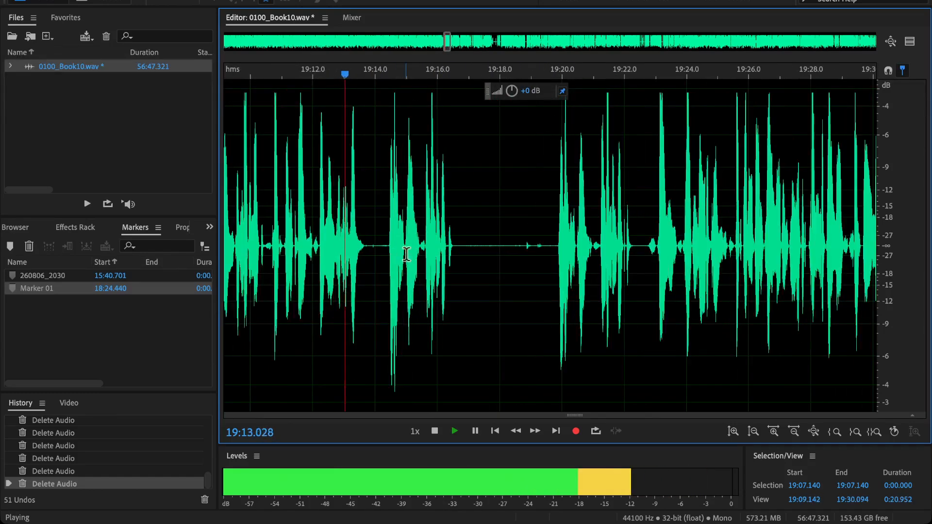
pyautogui.moveTo(407, 254); pyautogui.dragTo(459, 286)
# Audition the takes between about 19:14 and 19:23, and delete about 5.7 seconds of pause and repeated words starting at about 19:16.5.
pyautogui.click(648, 267)
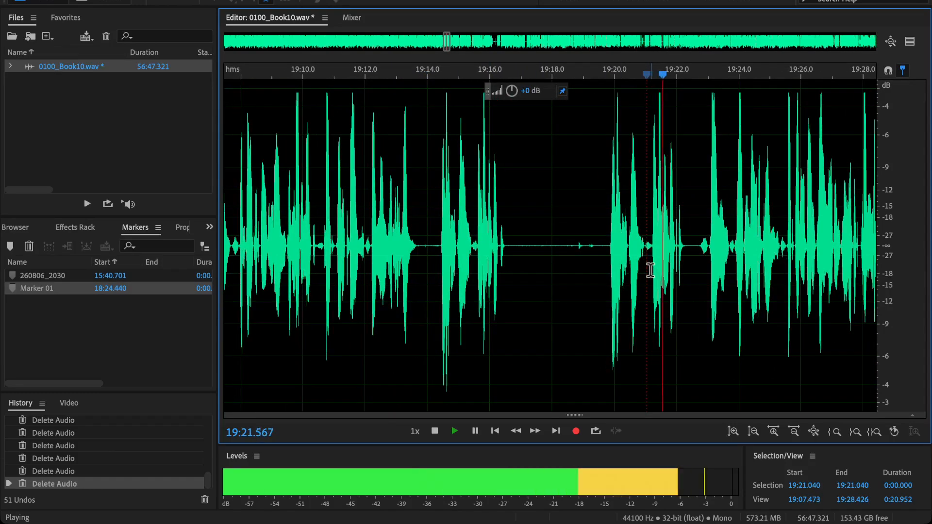
pyautogui.press('space')
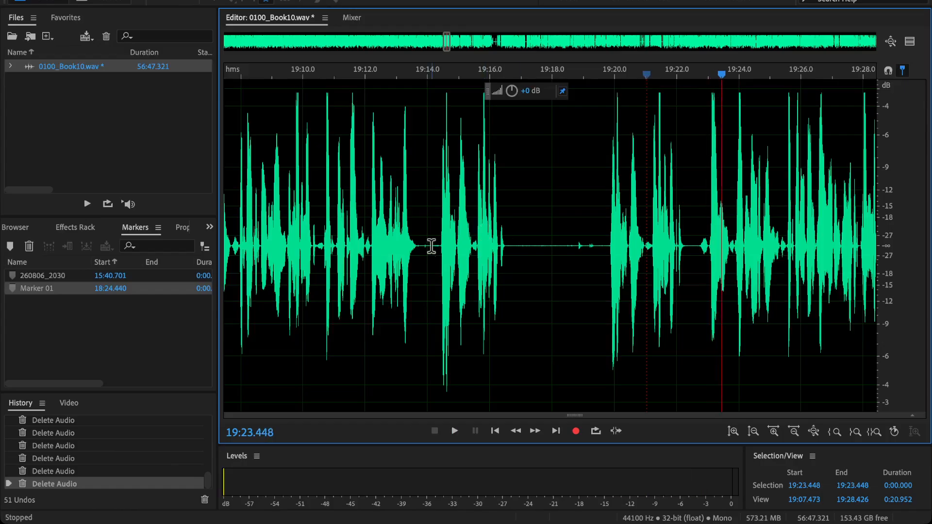
pyautogui.press('space')
pyautogui.press('space')
pyautogui.click(608, 251)
pyautogui.press('space')
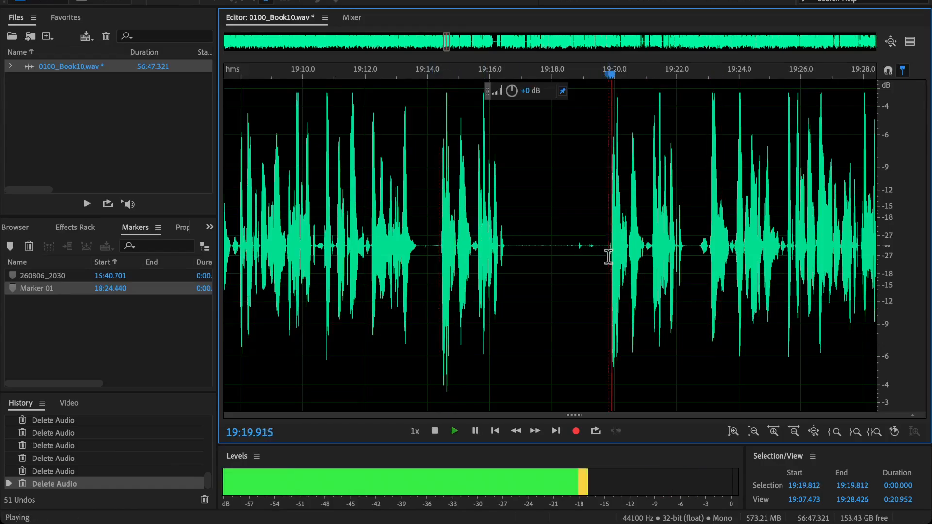
pyautogui.press('space')
pyautogui.click(438, 263)
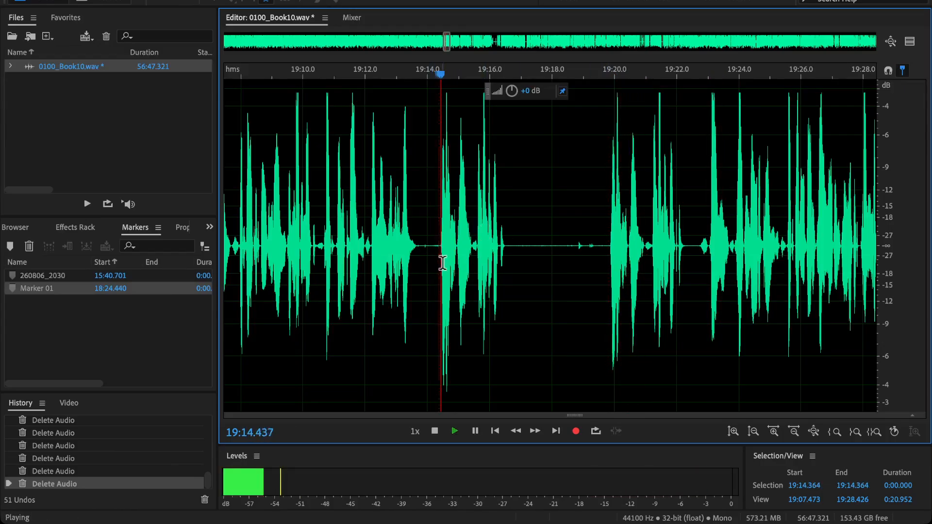
pyautogui.moveTo(506, 254); pyautogui.dragTo(686, 319)
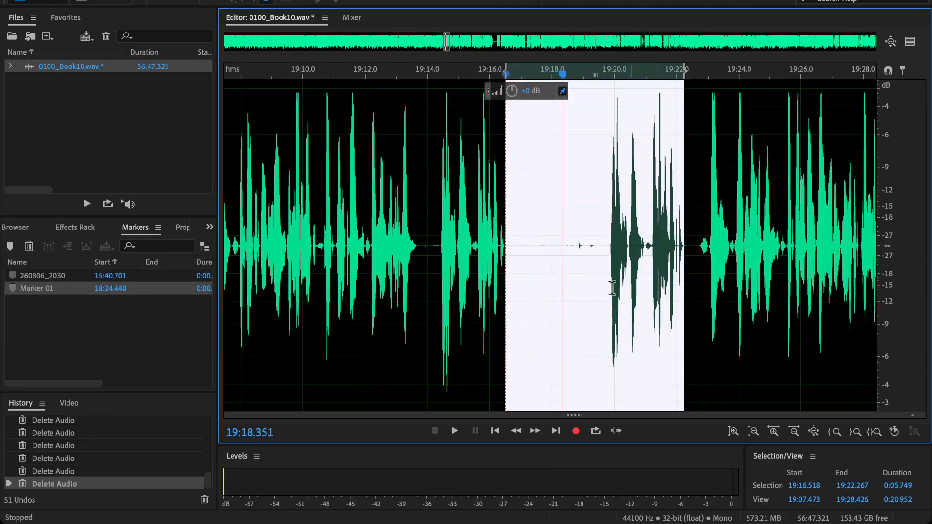
pyautogui.press('Delete')
# Play back the new join from about 19:12.7.
pyautogui.click(406, 212)
pyautogui.click(389, 216)
pyautogui.press('space')
pyautogui.scroll(-3, 390, 217)
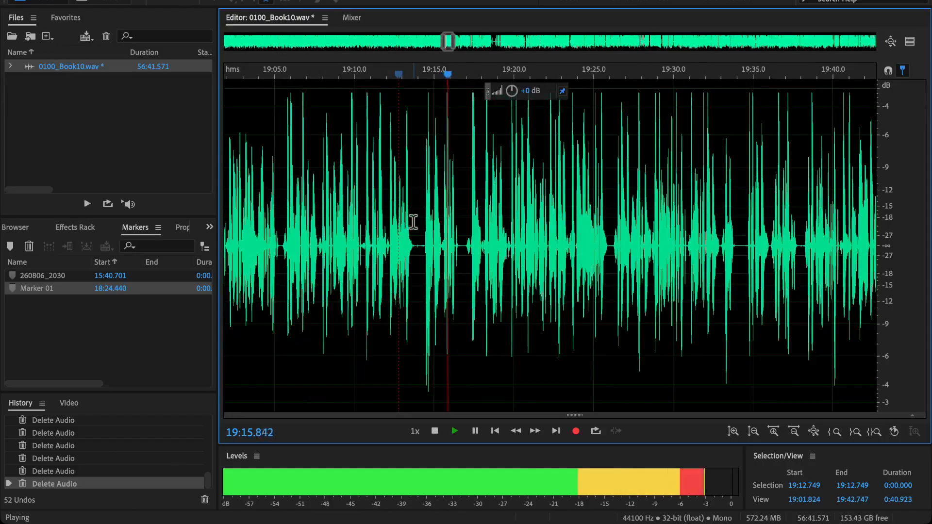
# Move Marker 01 forward to 19:20.000 to track the editing progress.
pyautogui.scroll(-4, 462, 271)
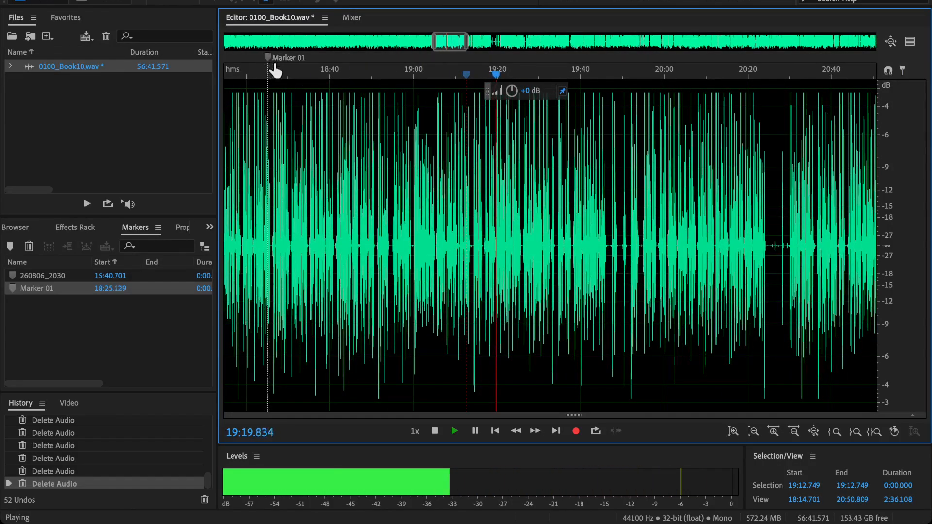
pyautogui.moveTo(270, 62); pyautogui.dragTo(504, 148)
pyautogui.scroll(4, 499, 141)
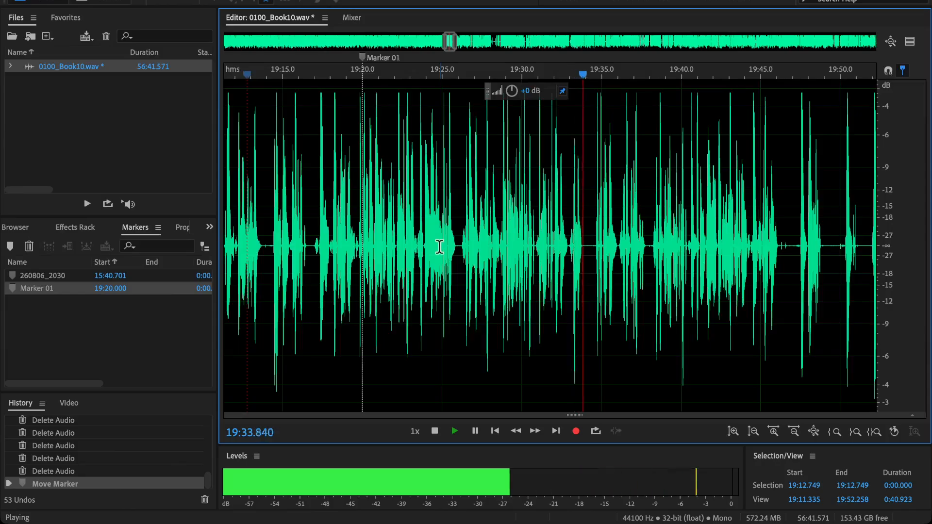
# Delete about 5.2 seconds of repeated narration, from about 19:33.2 to 19:38.4.
pyautogui.scroll(5, 634, 255)
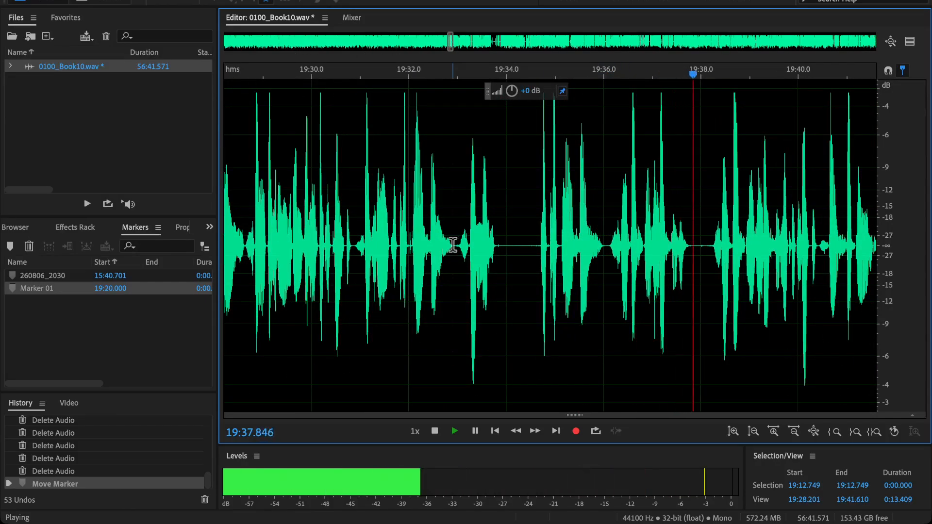
pyautogui.moveTo(453, 245); pyautogui.dragTo(604, 325)
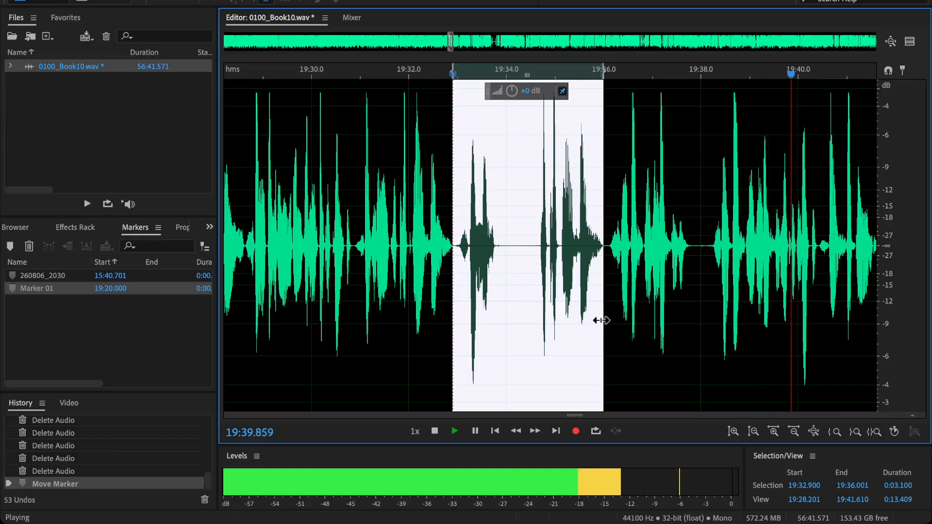
pyautogui.press('space')
pyautogui.click(482, 243)
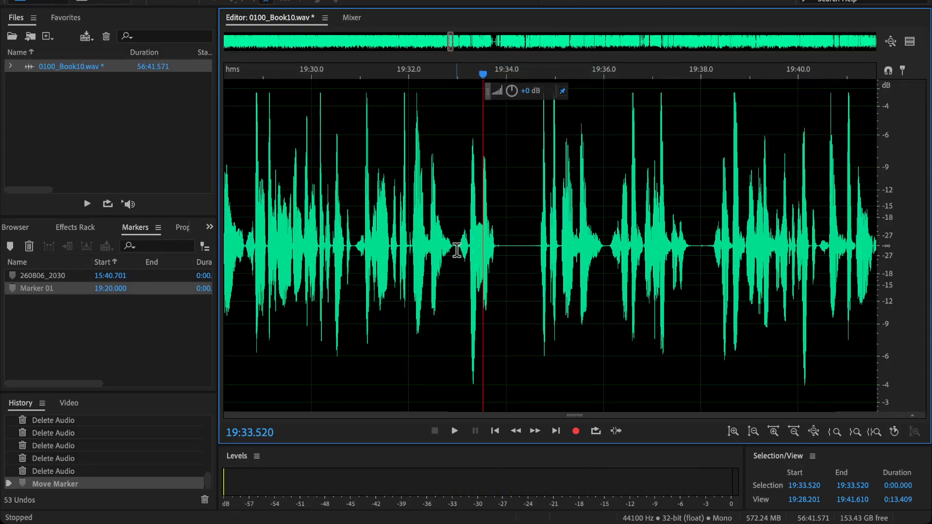
pyautogui.moveTo(470, 256); pyautogui.dragTo(712, 323)
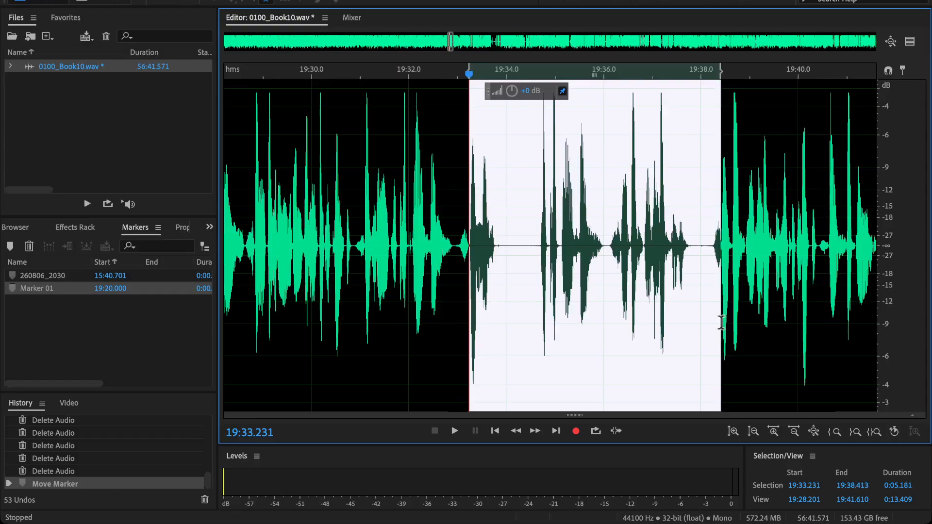
pyautogui.scroll(2, 721, 287)
pyautogui.hscroll(-3, 533, 284)
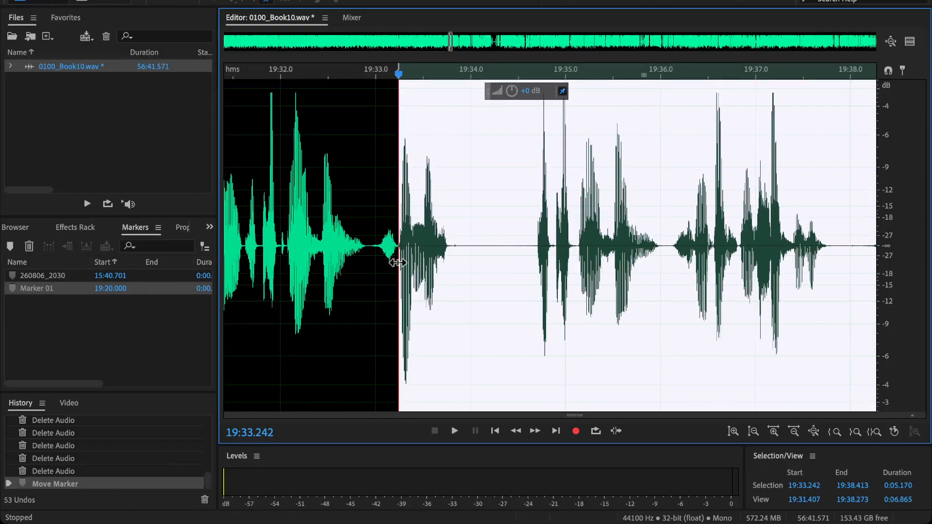
pyautogui.press('Delete')
# Play back the join from about 19:31.8 and listen on to the broken passage after 19:40.
pyautogui.scroll(-5, 389, 251)
pyautogui.click(302, 210)
pyautogui.press('space')
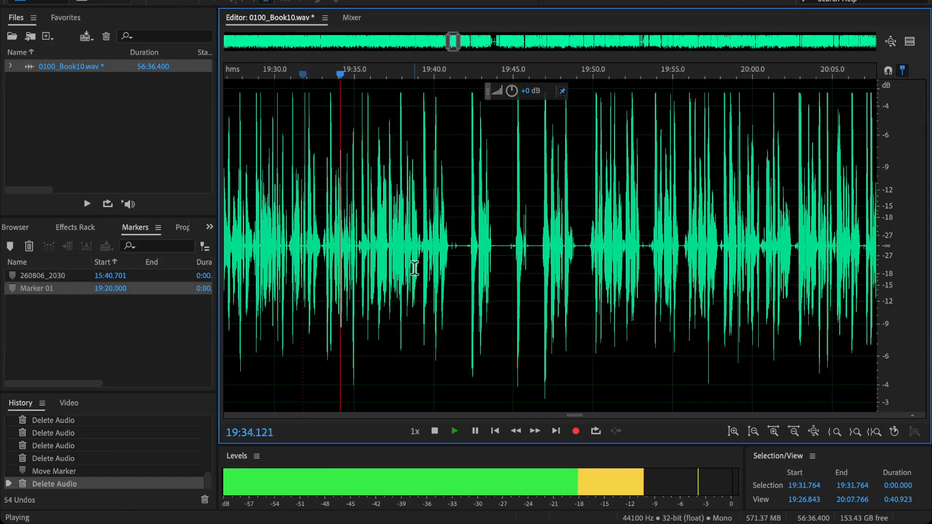
pyautogui.scroll(3, 415, 268)
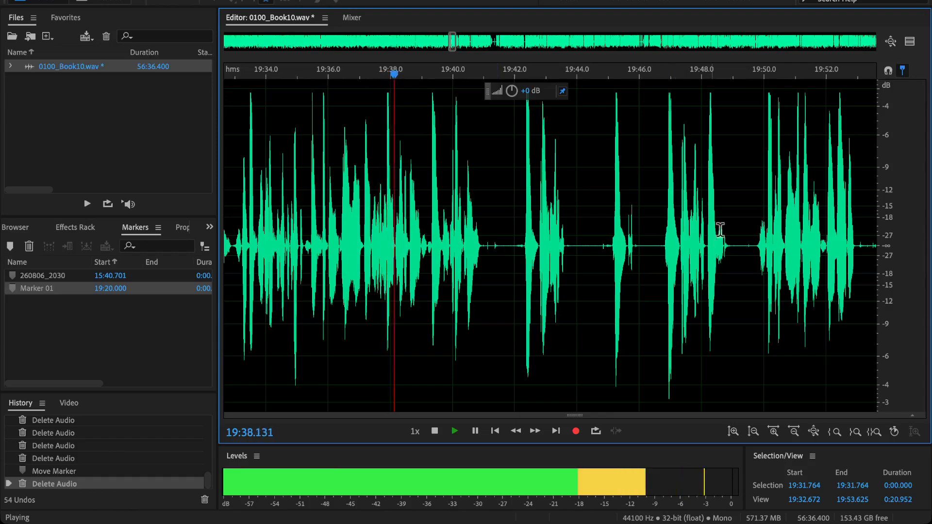
pyautogui.scroll(-1, 680, 248)
# Audition the narration from about 19:49.6, 19:39.7 and 19:35.8 to compare the repeated phrases.
pyautogui.click(767, 246)
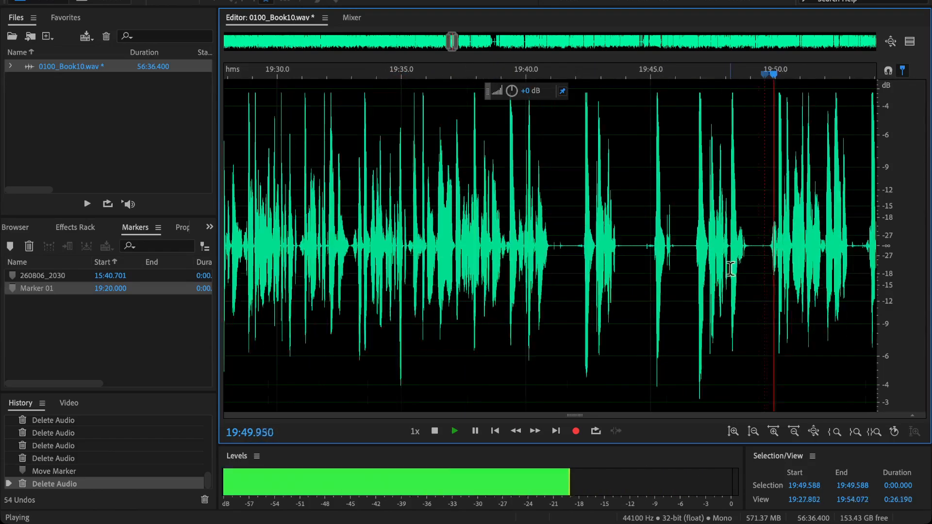
pyautogui.scroll(-1, 731, 269)
pyautogui.moveTo(771, 267); pyautogui.dragTo(670, 266)
pyautogui.scroll(1, 522, 257)
pyautogui.press('space')
pyautogui.click(445, 265)
pyautogui.press('space')
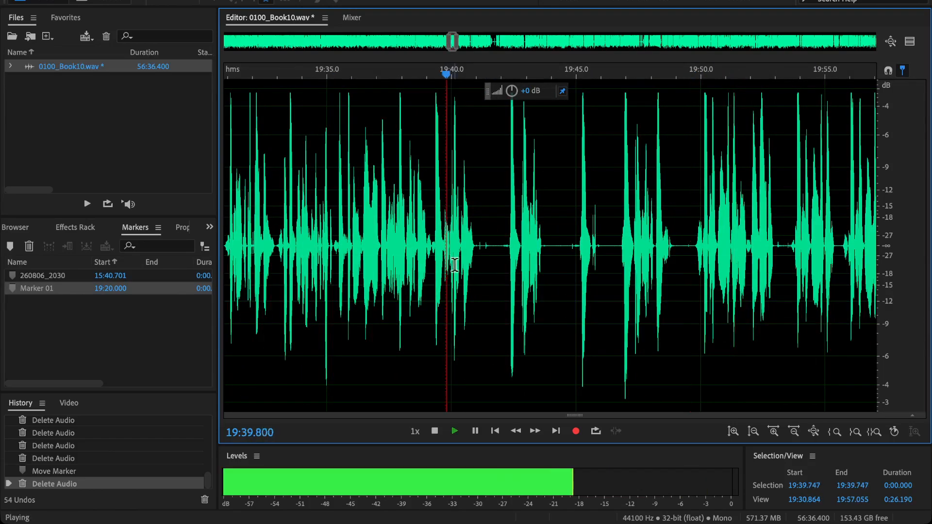
pyautogui.scroll(2, 455, 265)
pyautogui.click(284, 202)
pyautogui.scroll(-4, 286, 204)
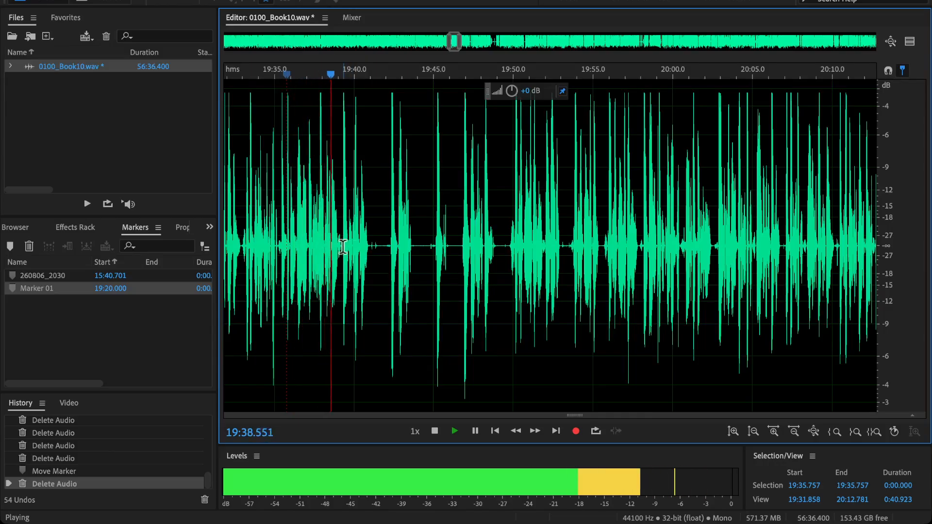
# Delete about 4.5 seconds of false starts from about 19:42.3, and replace about 1 second of noisy pause at 19:40.9 with silence.
pyautogui.scroll(3, 345, 247)
pyautogui.moveTo(453, 272); pyautogui.dragTo(394, 279)
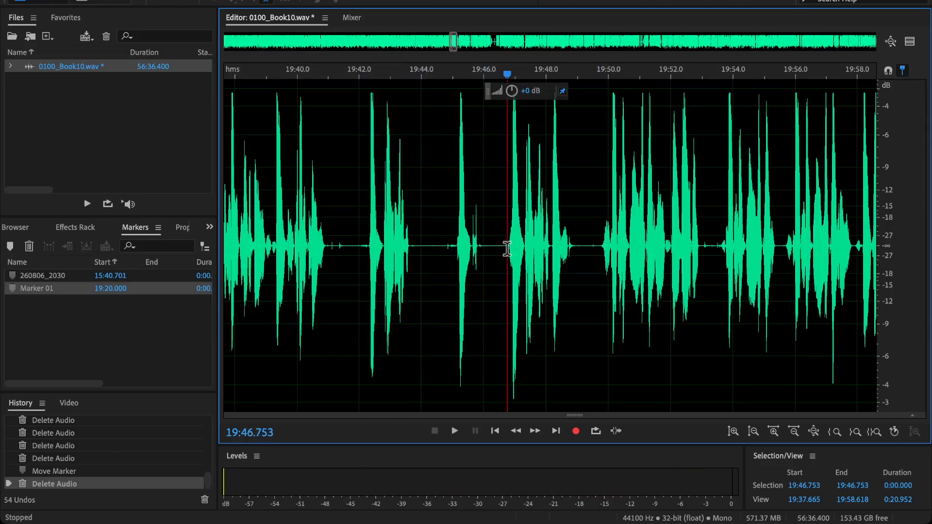
pyautogui.press('space')
pyautogui.press('space')
pyautogui.moveTo(508, 250); pyautogui.dragTo(380, 283)
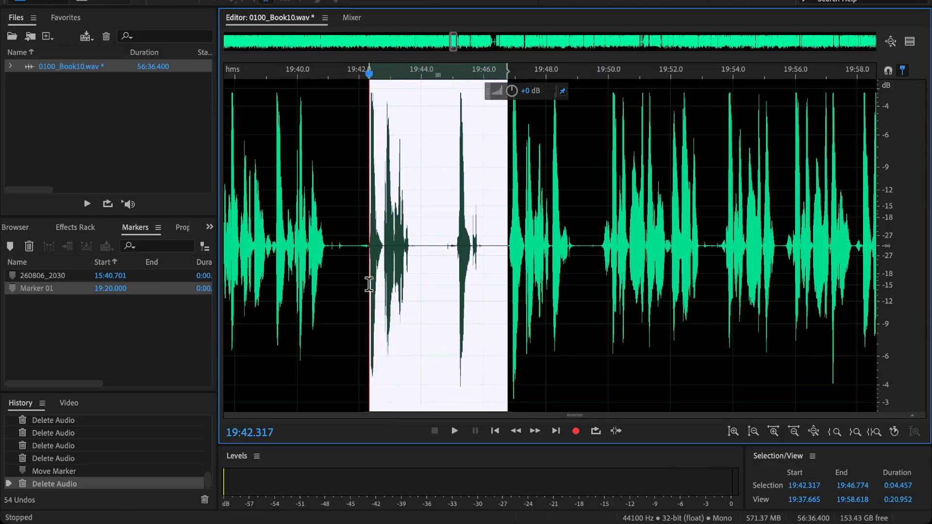
pyautogui.press('Delete')
pyautogui.moveTo(328, 261); pyautogui.dragTo(356, 268)
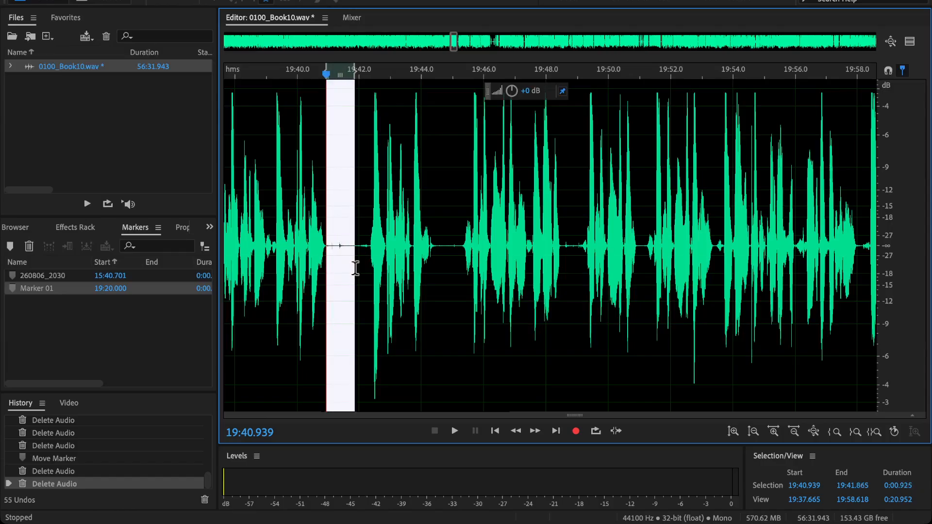
pyautogui.hotkey('alt', 's')
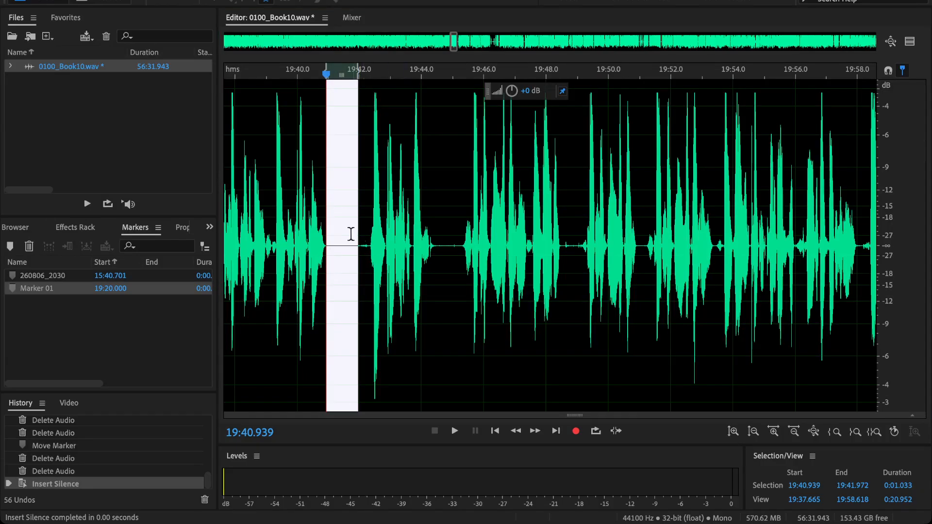
# Play back the silenced pause and new join from about 19:39.3, listening on to about 19:47.
pyautogui.click(276, 213)
pyautogui.press('space')
pyautogui.scroll(-2, 276, 212)
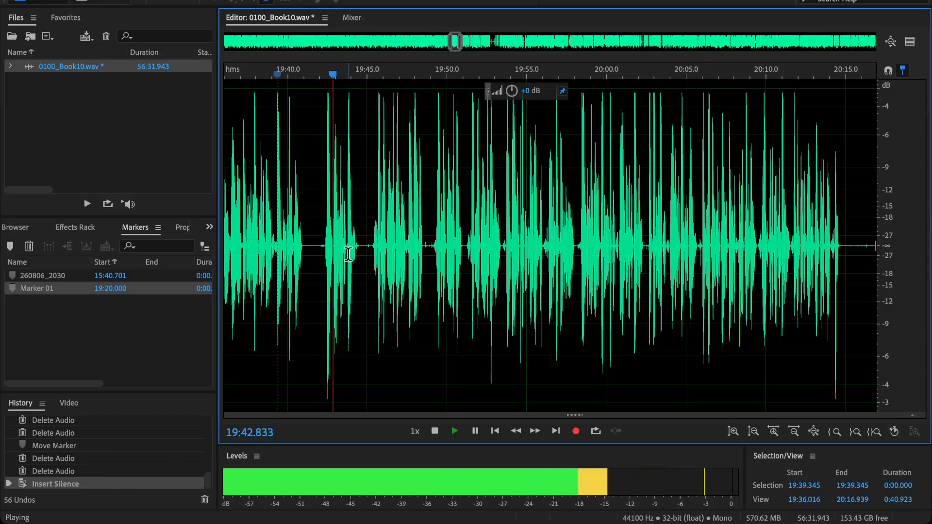
pyautogui.scroll(2, 348, 255)
pyautogui.scroll(-2, 379, 284)
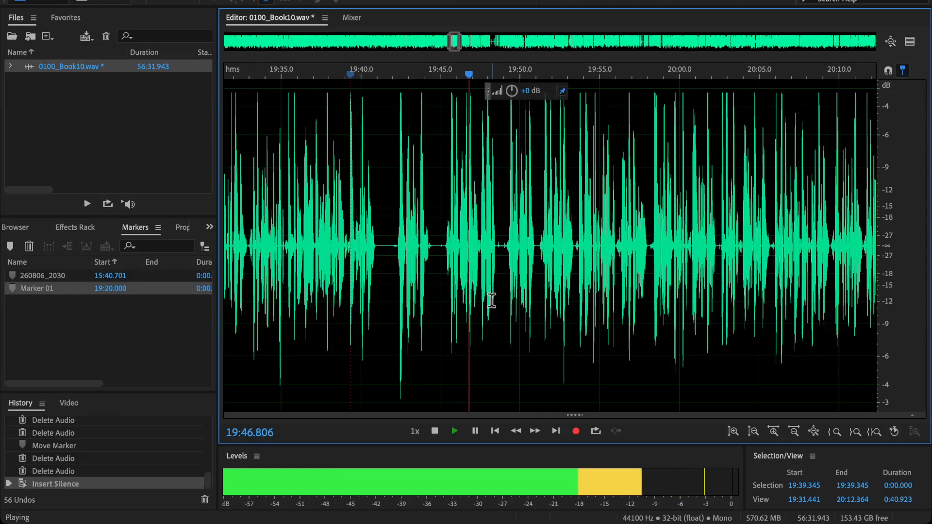
# Audition the takes near 19:49 and 19:51.3, and delete about 5.8 seconds of repeated narration from about 19:45.6 to 19:51.5.
pyautogui.scroll(4, 489, 290)
pyautogui.click(537, 251)
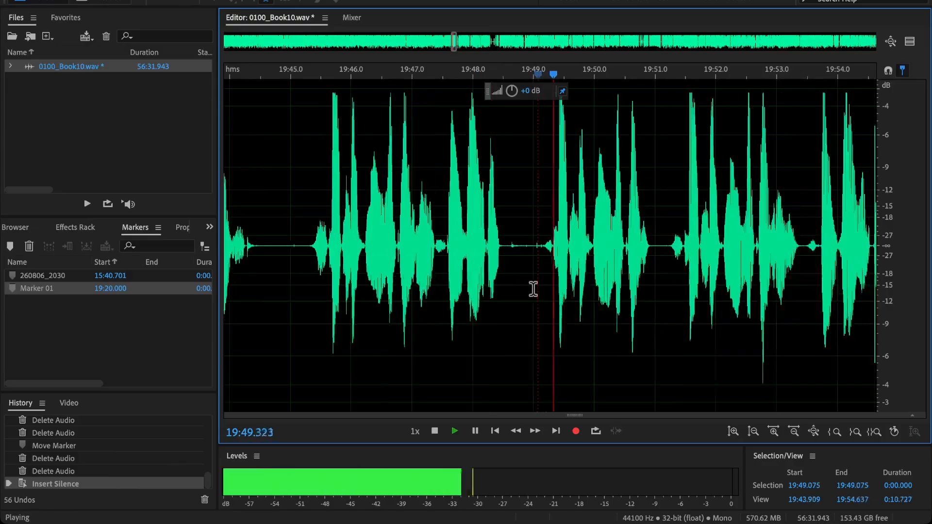
pyautogui.click(677, 247)
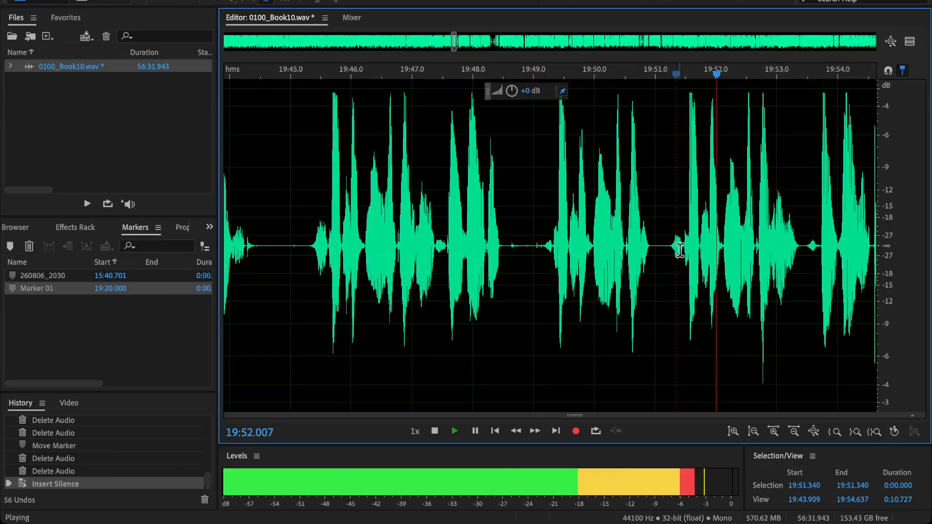
pyautogui.press('space')
pyautogui.moveTo(683, 246); pyautogui.dragTo(329, 309)
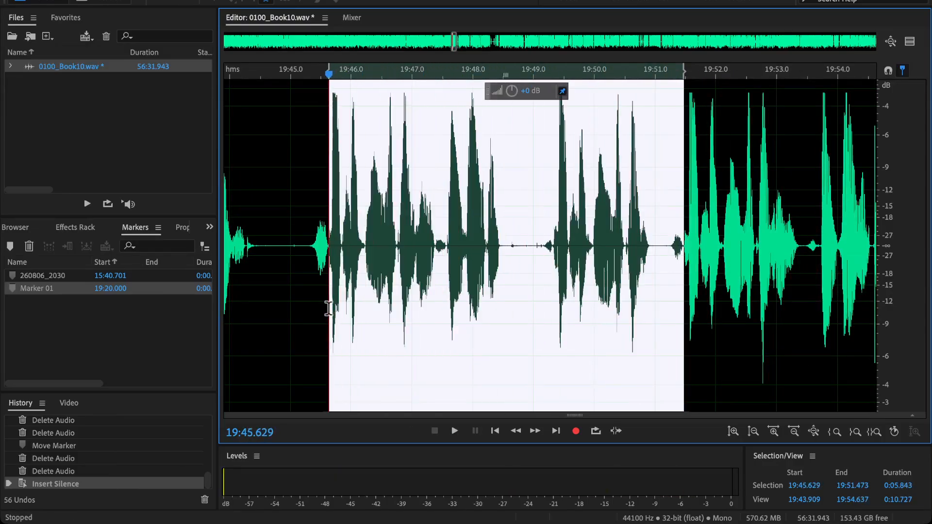
pyautogui.scroll(2, 609, 296)
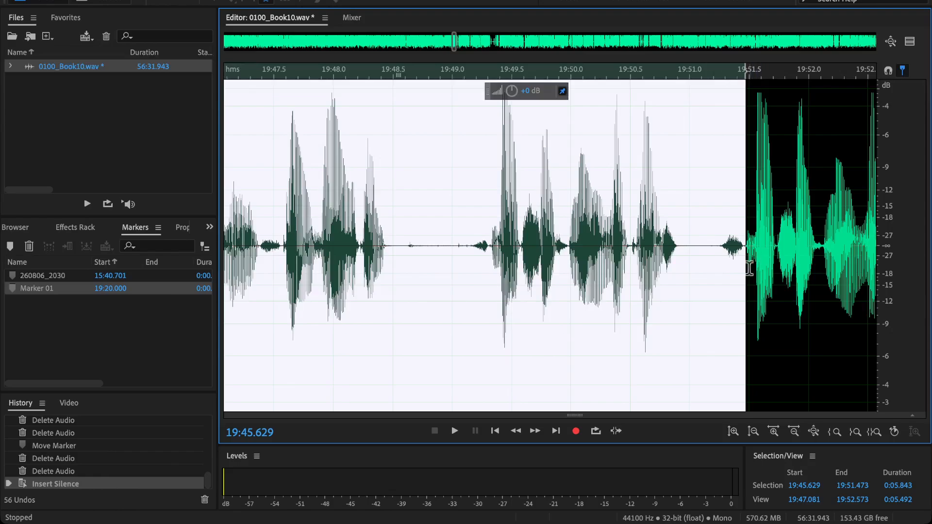
pyautogui.press('Delete')
# Play back the join from about 19:43.4 and listen on through the narration to about 19:54.
pyautogui.click(281, 218)
pyautogui.scroll(-6, 281, 204)
pyautogui.press('space')
pyautogui.moveTo(294, 218); pyautogui.dragTo(443, 302)
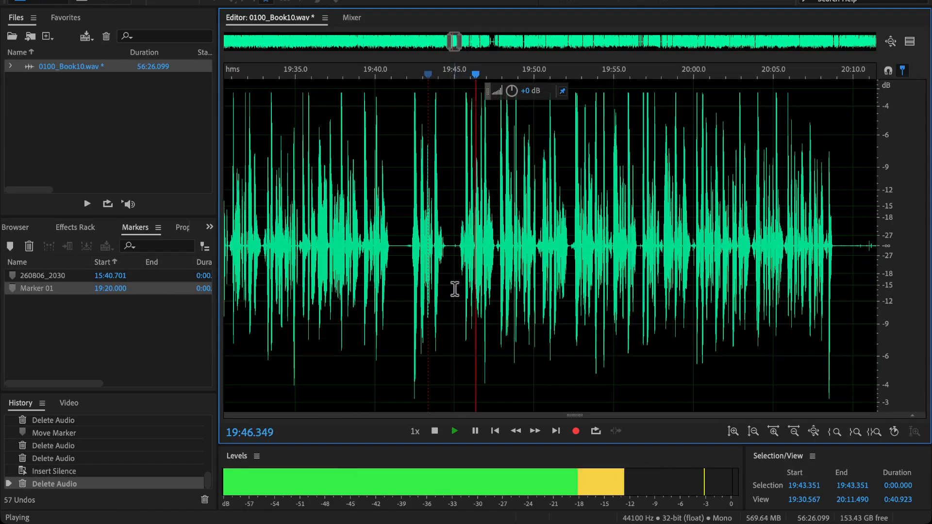
pyautogui.moveTo(520, 307); pyautogui.dragTo(462, 315)
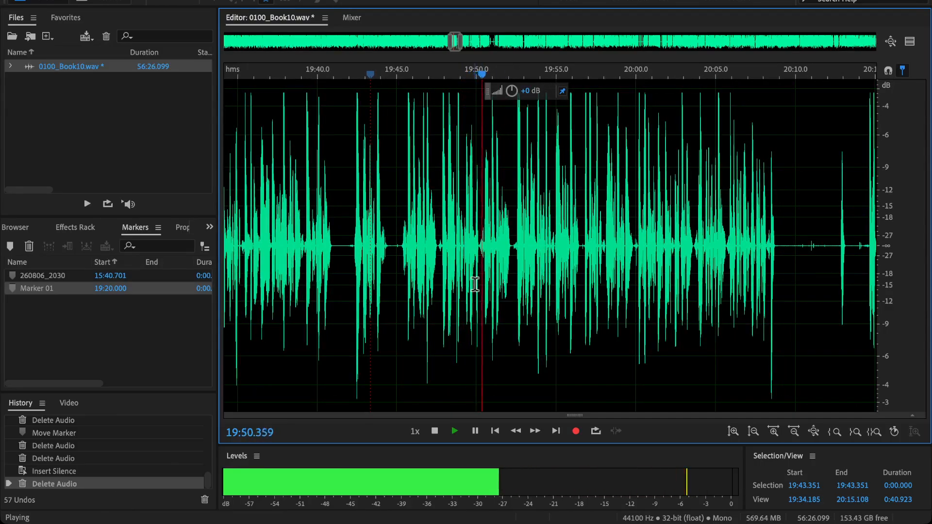
pyautogui.scroll(3, 474, 283)
pyautogui.moveTo(531, 278); pyautogui.dragTo(460, 292)
pyautogui.moveTo(635, 287); pyautogui.dragTo(498, 288)
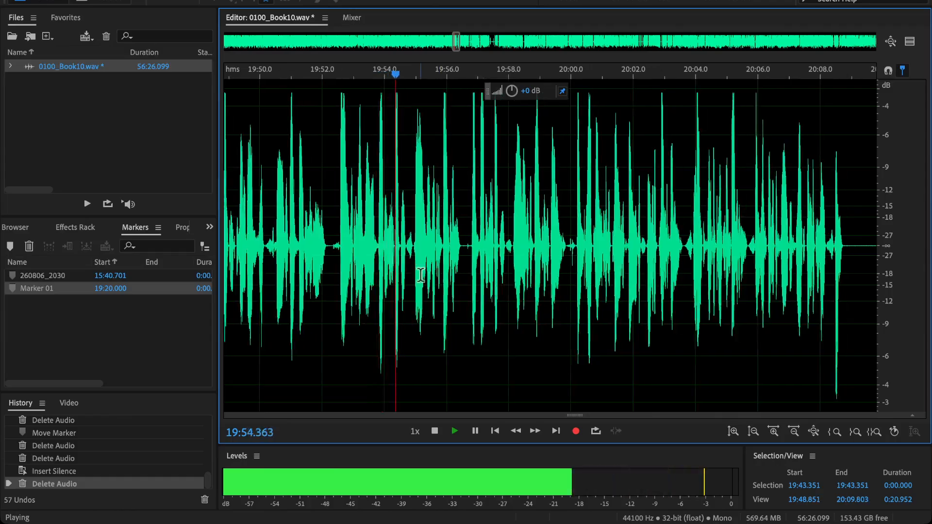
# Listen for the next repeated phrase and delete about 3.2 seconds of audio starting at about 19:54.7.
pyautogui.scroll(3, 518, 225)
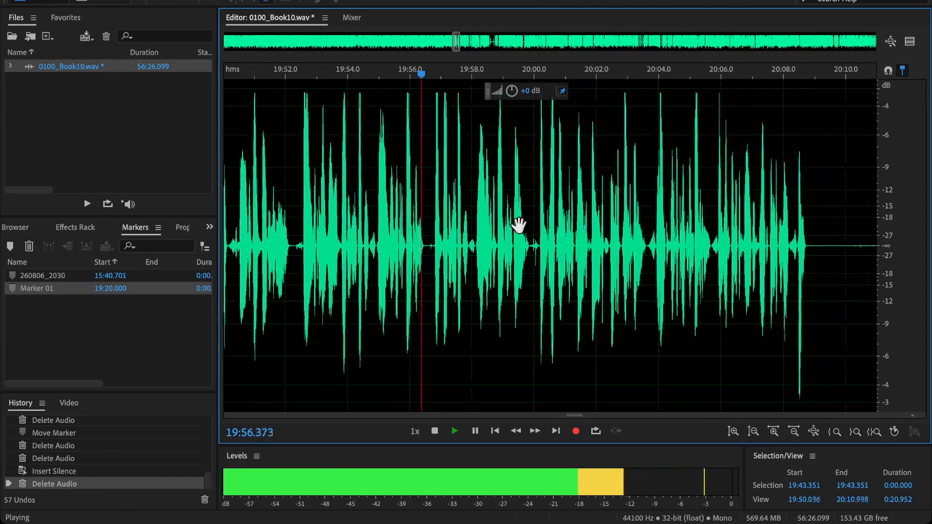
pyautogui.moveTo(403, 254); pyautogui.dragTo(449, 253)
pyautogui.press('space')
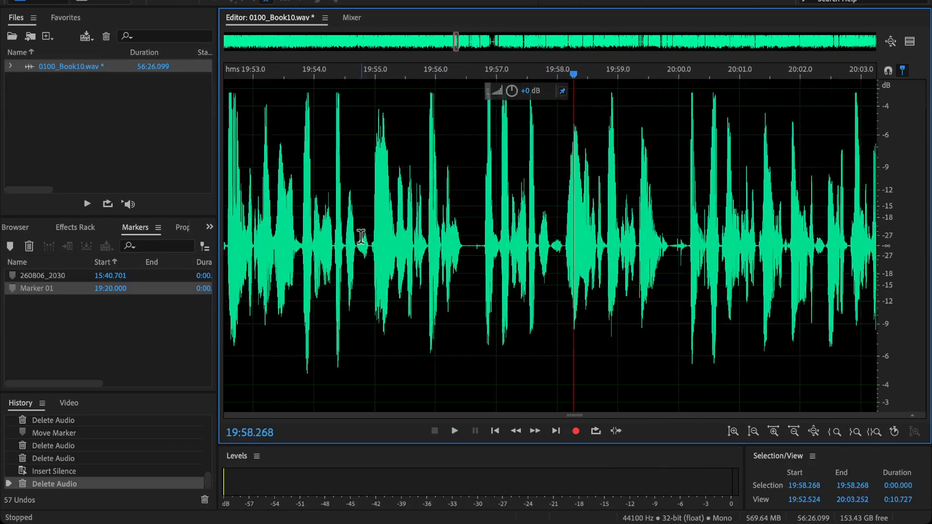
pyautogui.click(351, 249)
pyautogui.press('space')
pyautogui.press('space')
pyautogui.moveTo(357, 254); pyautogui.dragTo(553, 327)
pyautogui.press('Delete')
# Play back the new join from about 19:53.5.
pyautogui.click(285, 248)
pyautogui.press('space')
pyautogui.scroll(-6, 286, 247)
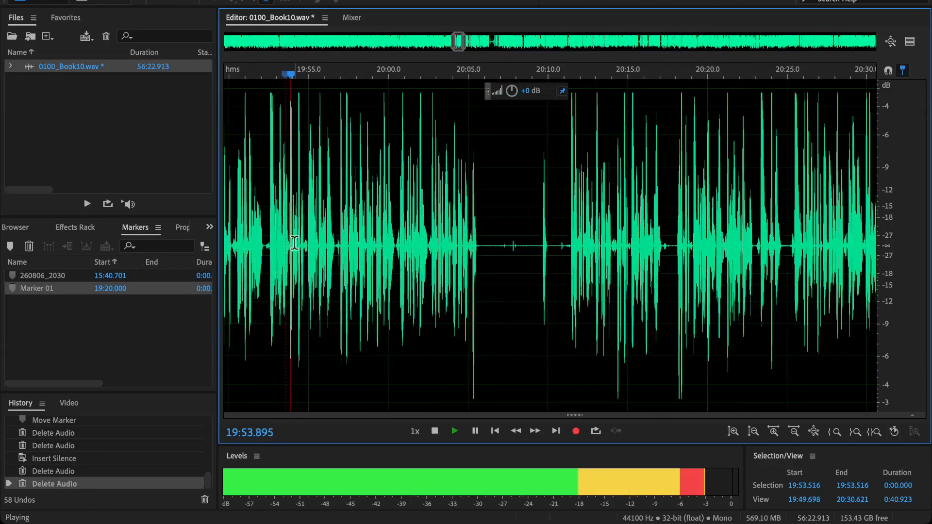
pyautogui.moveTo(286, 251); pyautogui.dragTo(445, 331)
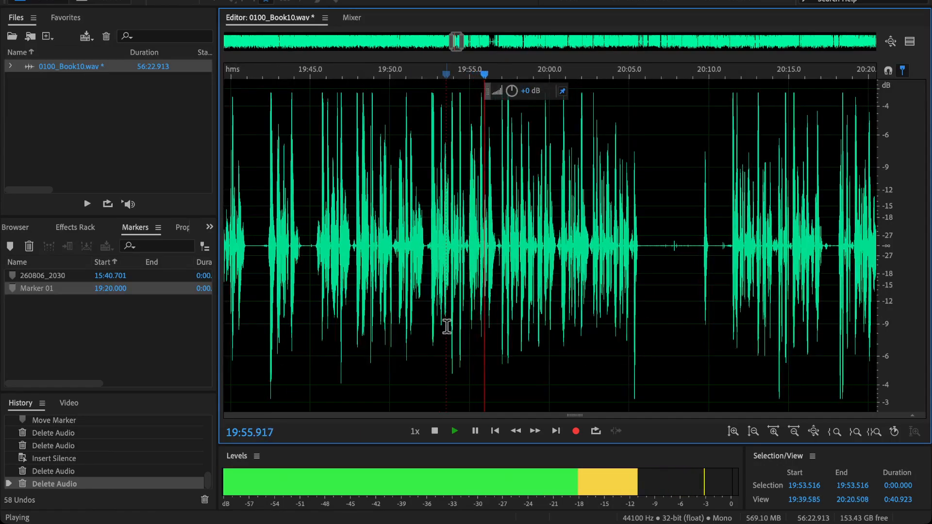
# Audition the take starting at about 20:11.4 and listen again to the narration from about 19:56.1.
pyautogui.moveTo(614, 273); pyautogui.dragTo(517, 274)
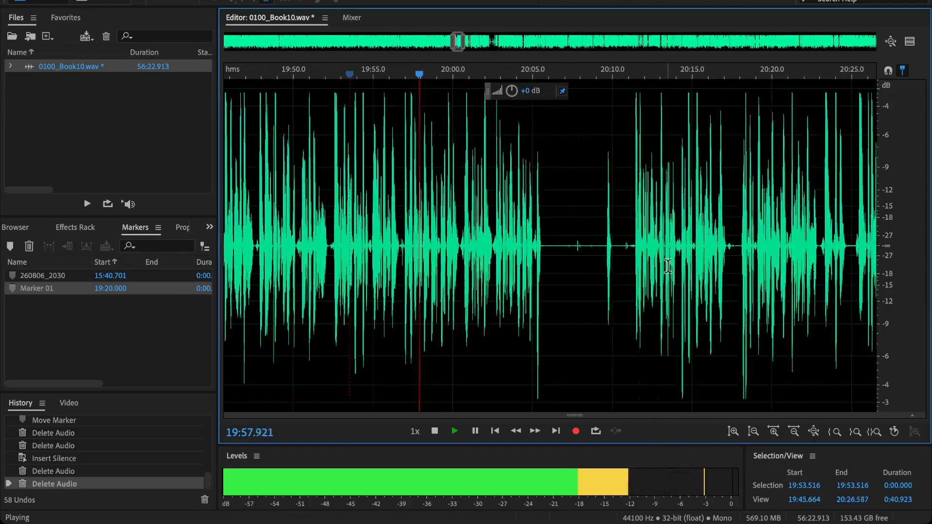
pyautogui.click(634, 249)
pyautogui.press('space')
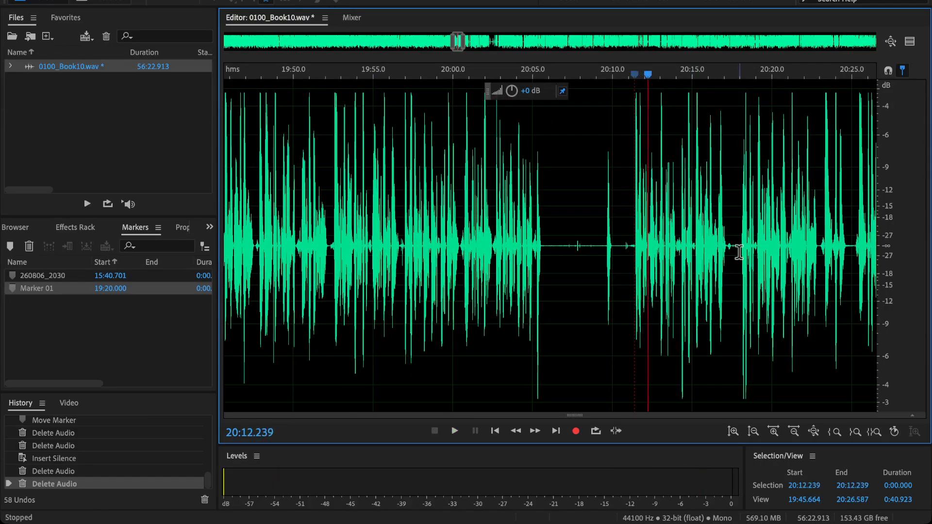
pyautogui.click(390, 245)
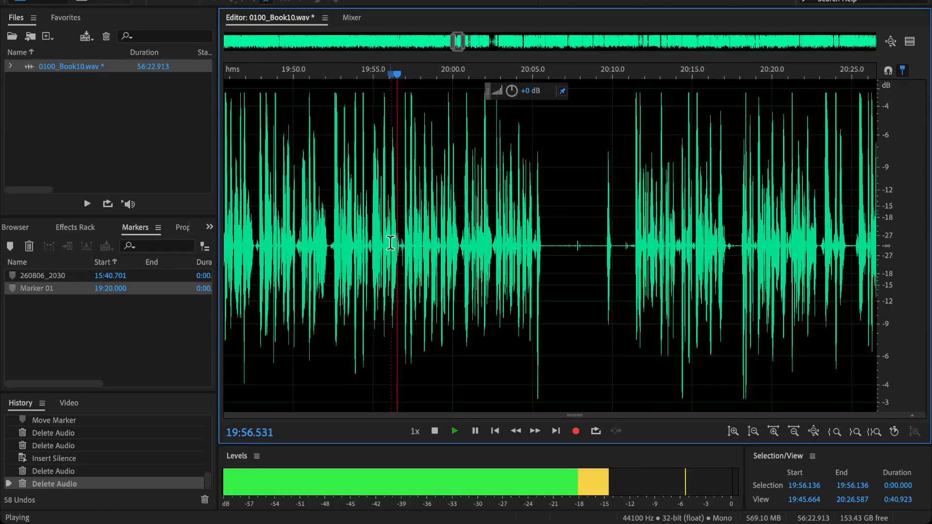
pyautogui.moveTo(385, 243); pyautogui.dragTo(390, 241)
pyautogui.press('\\')
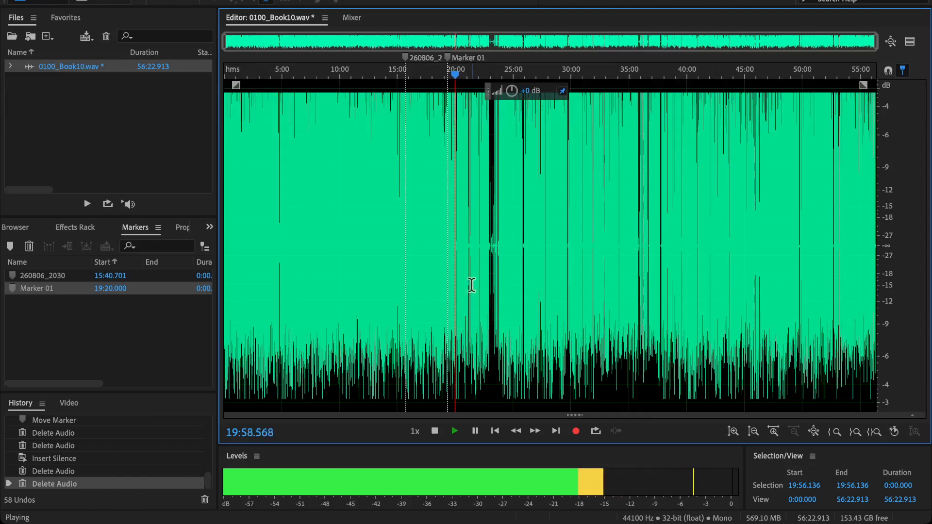
pyautogui.press('\\')
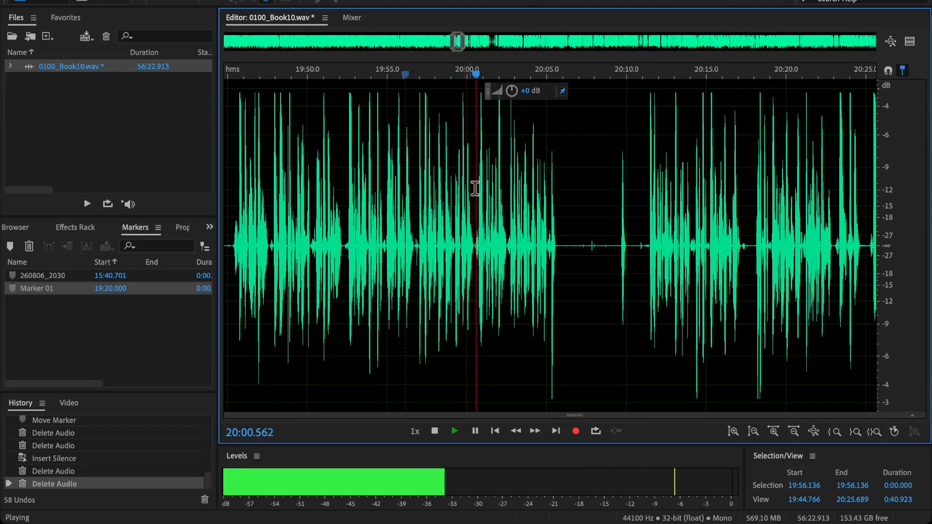
# Compare with the take at about 20:11.4 and delete about 8.8 seconds of repeated narration from about 20:03.1 to 20:11.9.
pyautogui.scroll(4, 518, 258)
pyautogui.moveTo(593, 259); pyautogui.dragTo(416, 260)
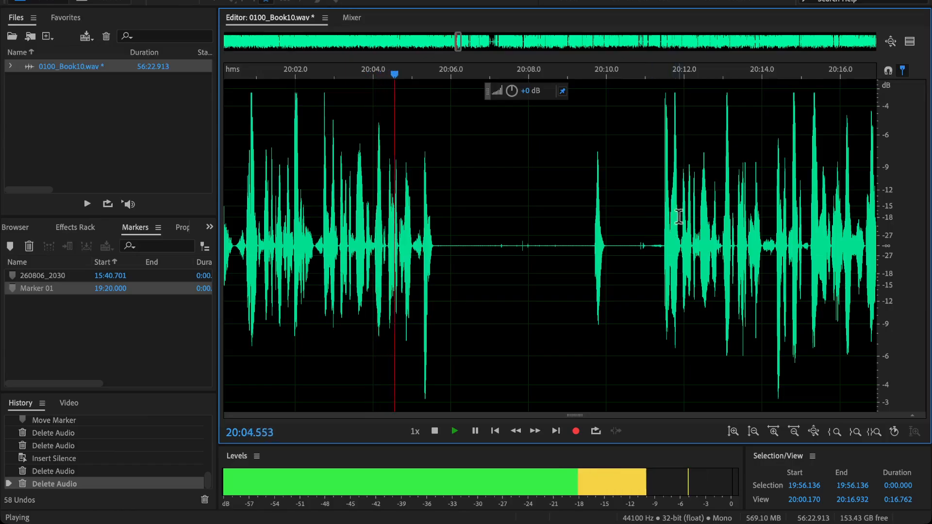
pyautogui.click(659, 241)
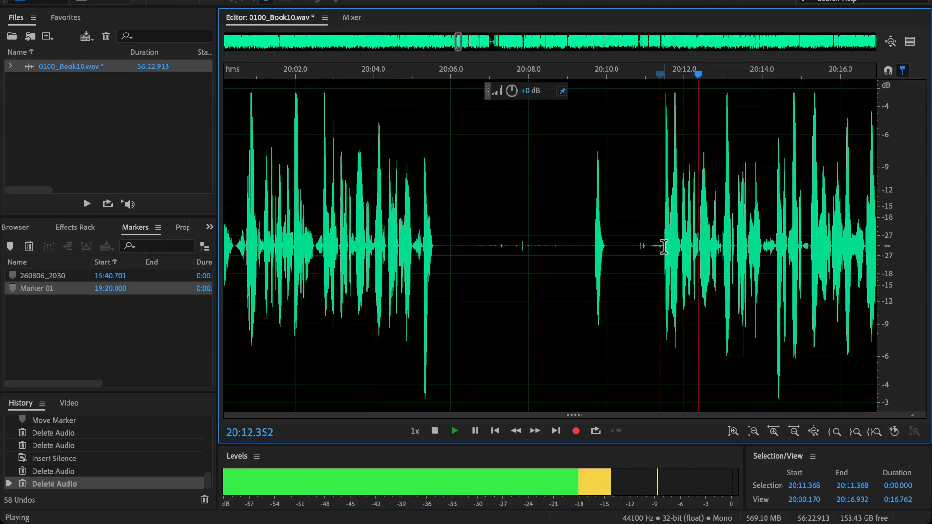
pyautogui.moveTo(664, 247); pyautogui.dragTo(336, 292)
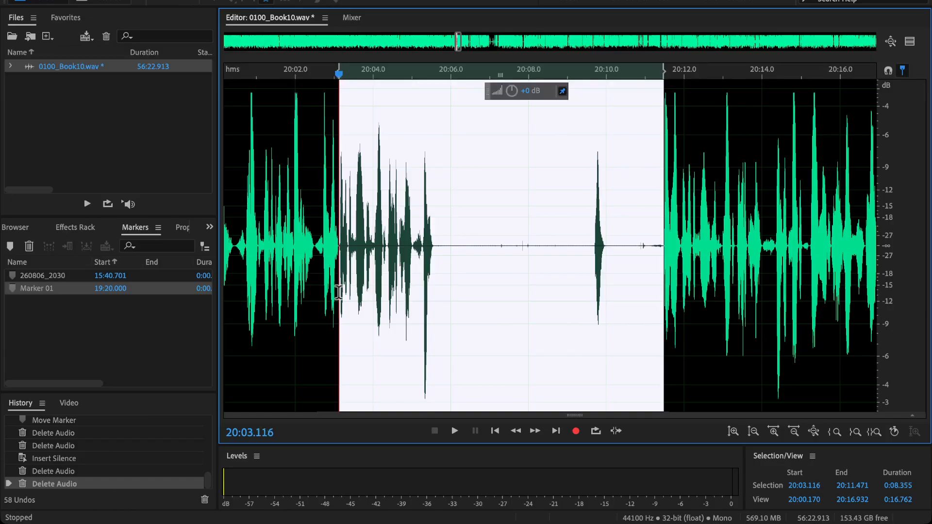
pyautogui.scroll(2, 652, 275)
pyautogui.moveTo(670, 264); pyautogui.dragTo(695, 277)
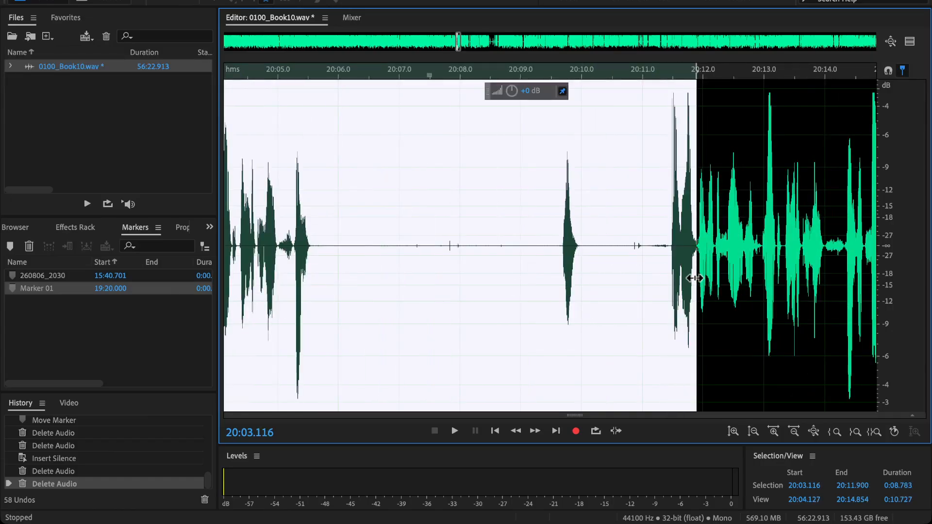
pyautogui.press('Delete')
# Play back the new join from about 20:02.1.
pyautogui.click(488, 236)
pyautogui.press('space')
pyautogui.scroll(-3, 483, 236)
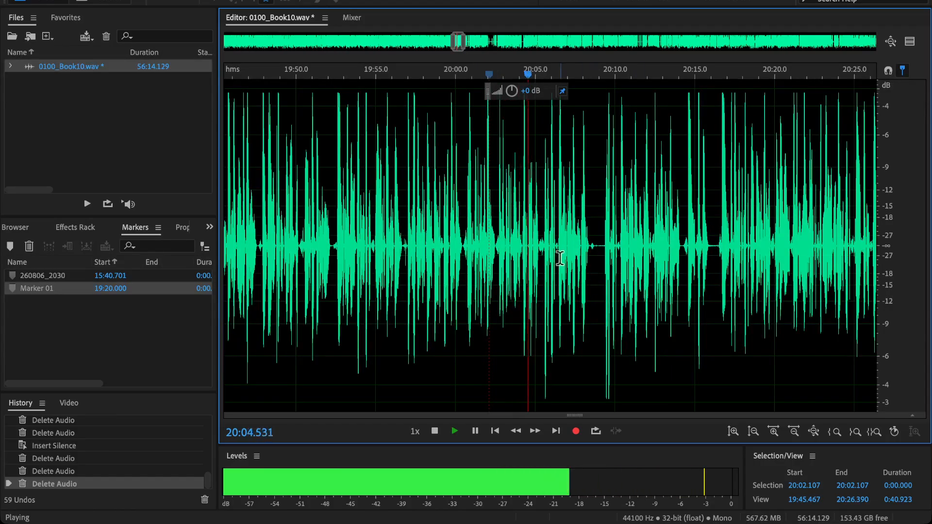
pyautogui.scroll(2, 560, 258)
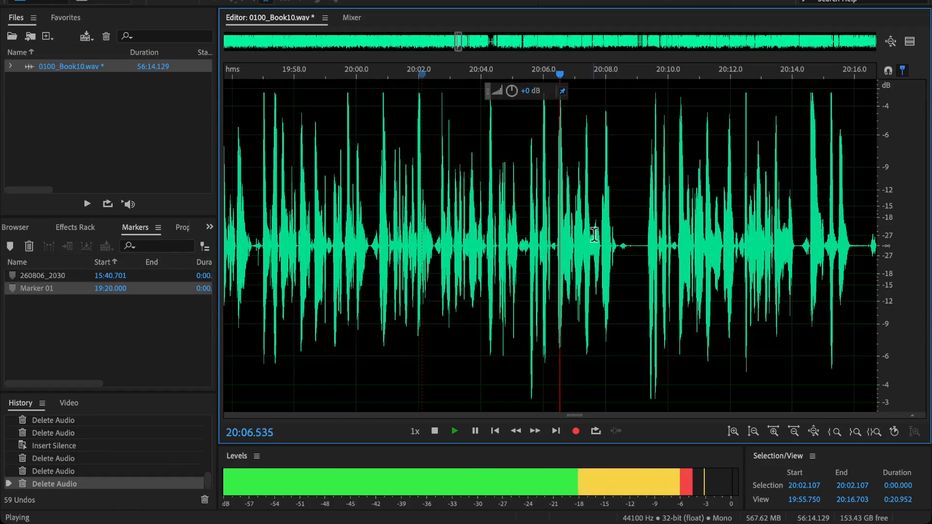
# Listen on to about 20:10.5 and delete about 3.9 seconds of repeated audio from about 20:06.3 to 20:10.1.
pyautogui.moveTo(627, 257); pyautogui.dragTo(518, 272)
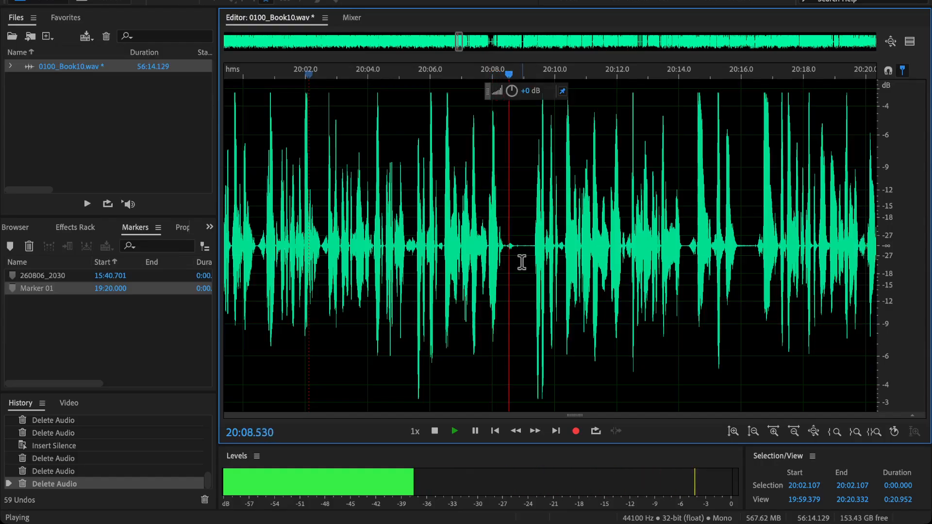
pyautogui.scroll(1, 525, 250)
pyautogui.press('space')
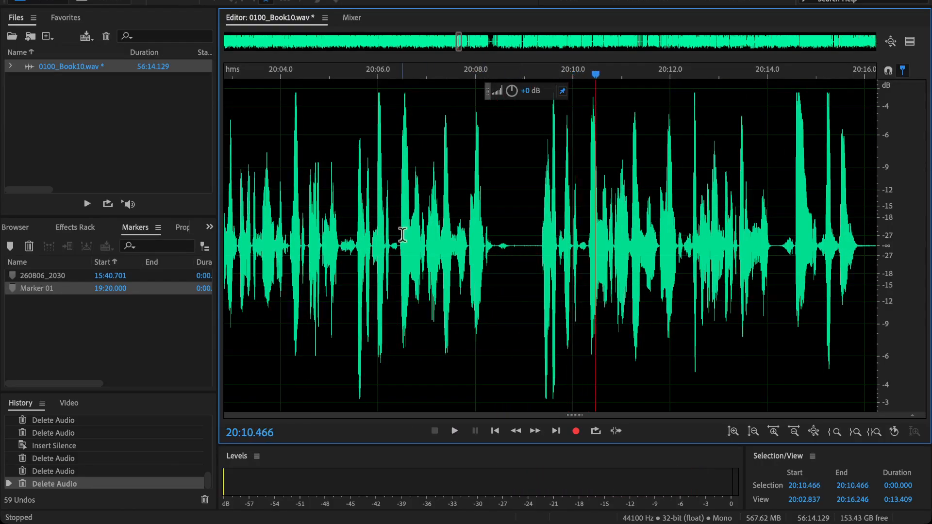
pyautogui.moveTo(391, 246); pyautogui.dragTo(585, 312)
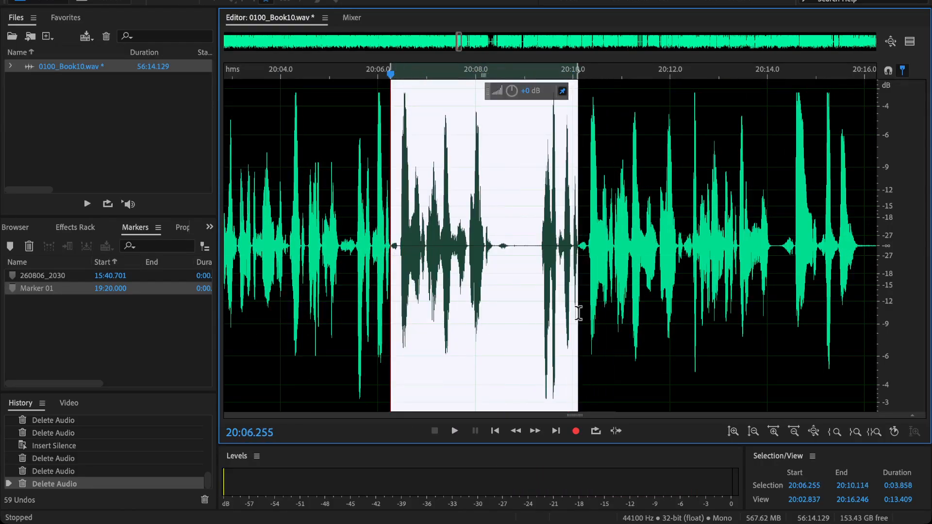
pyautogui.press('Delete')
# Play back the new join from about 20:05.3 and listen on to about 20:10.
pyautogui.click(342, 211)
pyautogui.scroll(-2, 342, 210)
pyautogui.press('space')
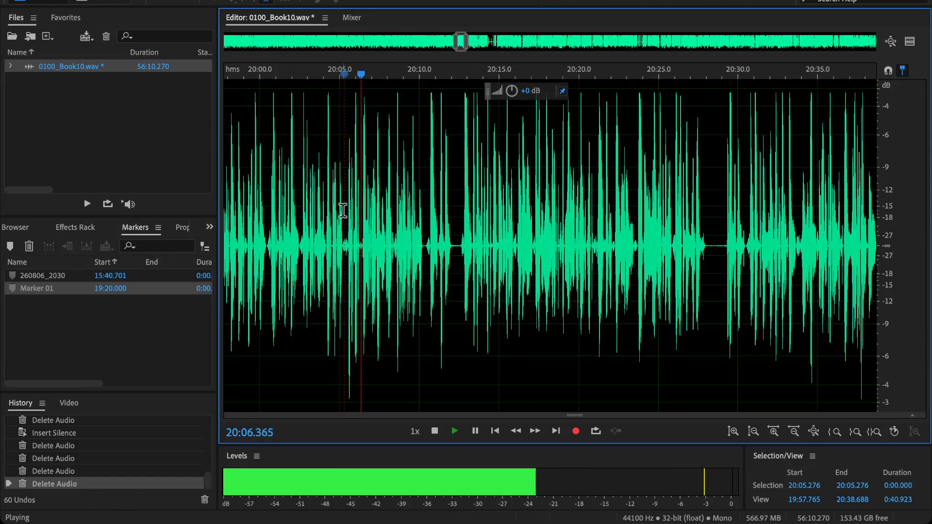
pyautogui.scroll(2, 419, 280)
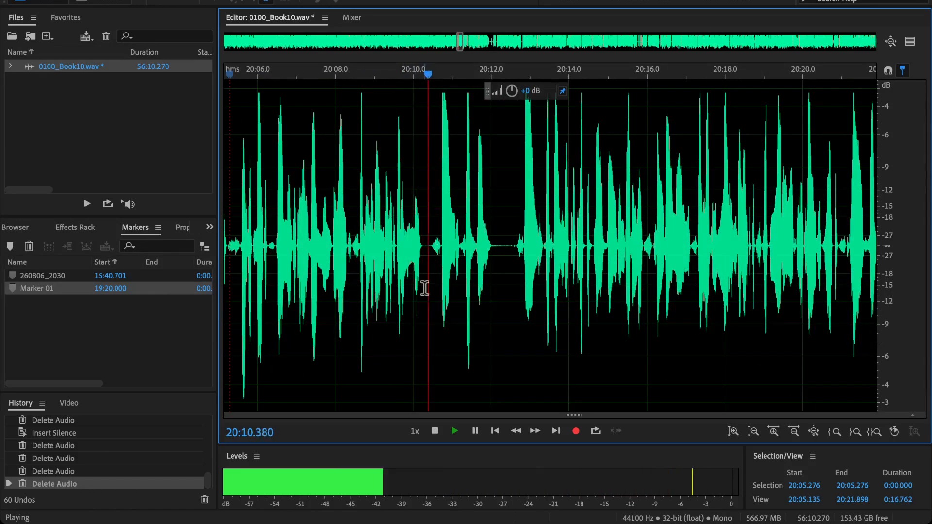
# Listen on to about 20:13.4 and delete about 2.1 seconds of repeated audio from about 20:10.7 to 20:12.8.
pyautogui.scroll(3, 502, 261)
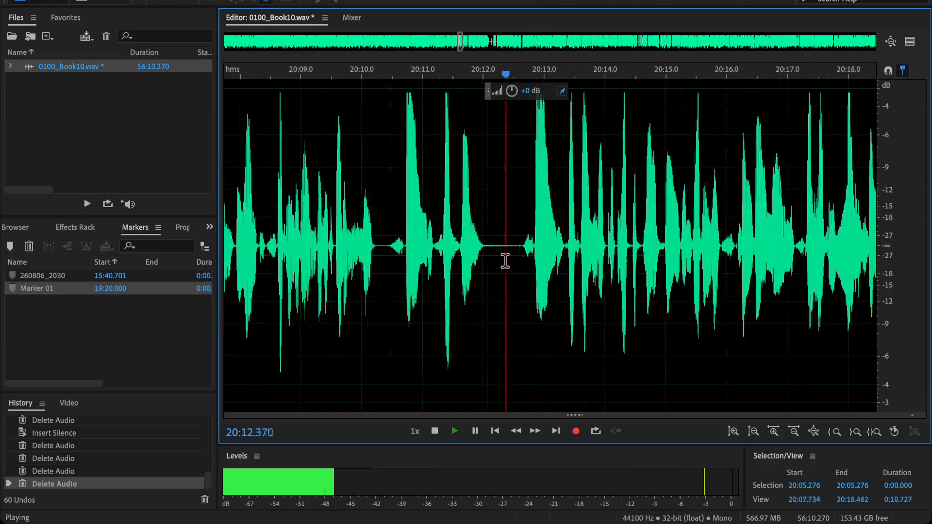
pyautogui.press('space')
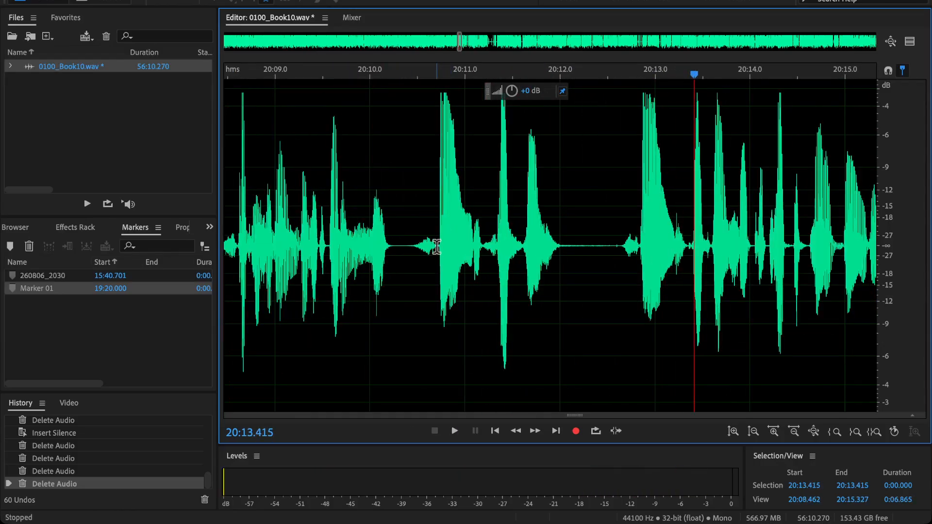
pyautogui.moveTo(439, 243); pyautogui.dragTo(639, 314)
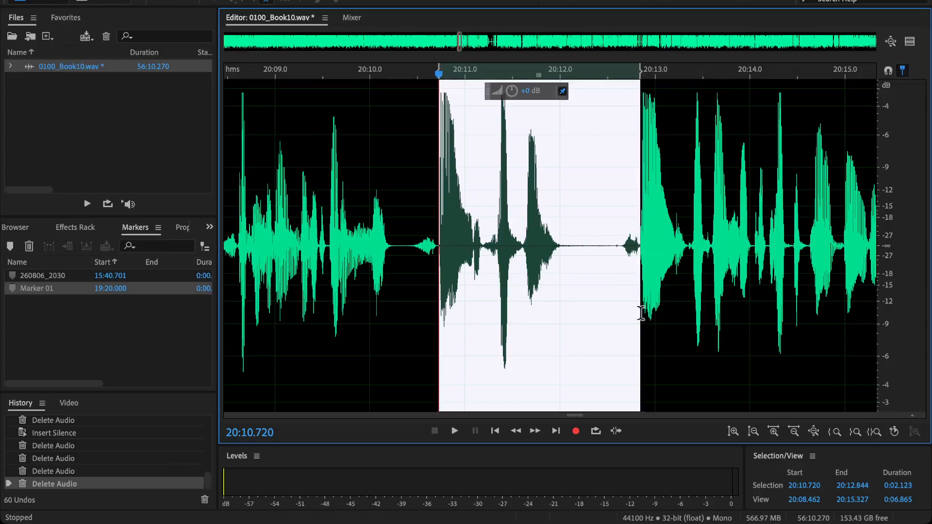
pyautogui.press('Delete')
# Play back the new join from about 20:09.4 and listen on through the narration to about 20:19.
pyautogui.click(311, 180)
pyautogui.press('space')
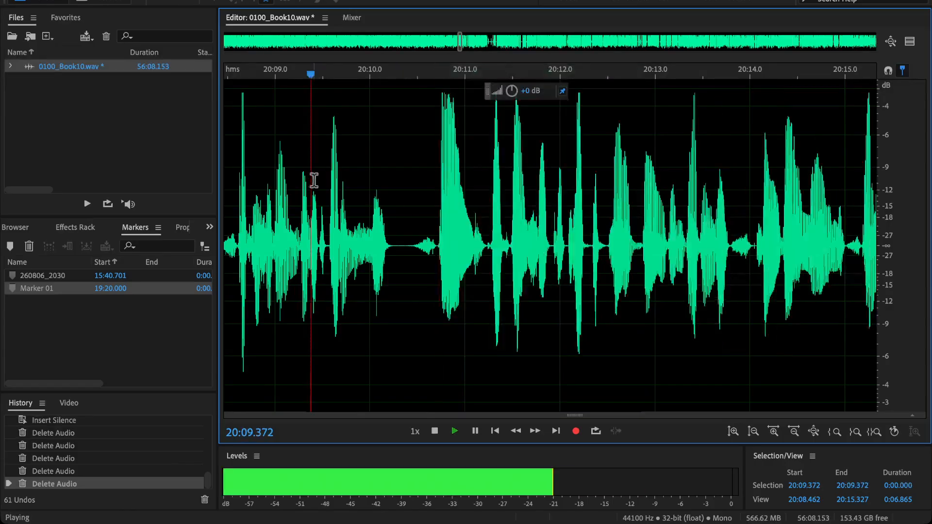
pyautogui.scroll(-6, 316, 182)
pyautogui.moveTo(291, 246); pyautogui.dragTo(475, 308)
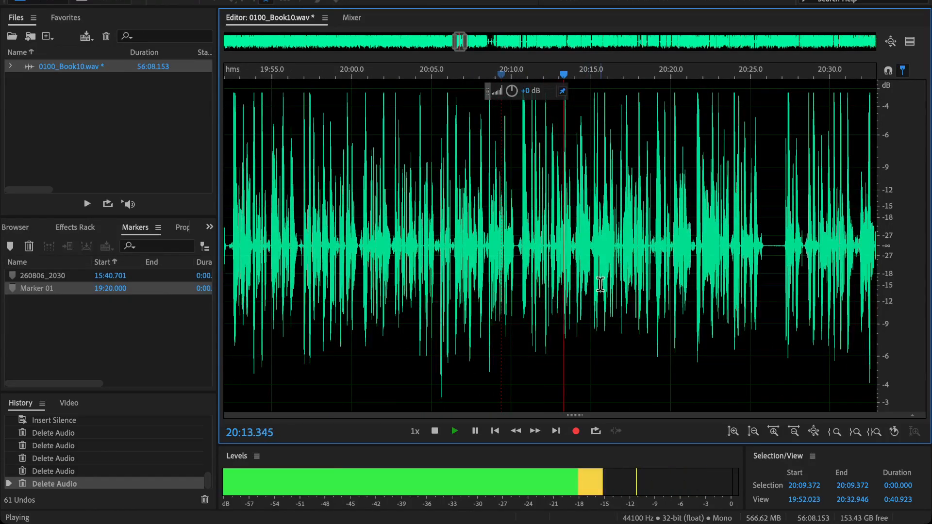
pyautogui.moveTo(702, 286); pyautogui.dragTo(591, 280)
pyautogui.moveTo(497, 277); pyautogui.dragTo(433, 285)
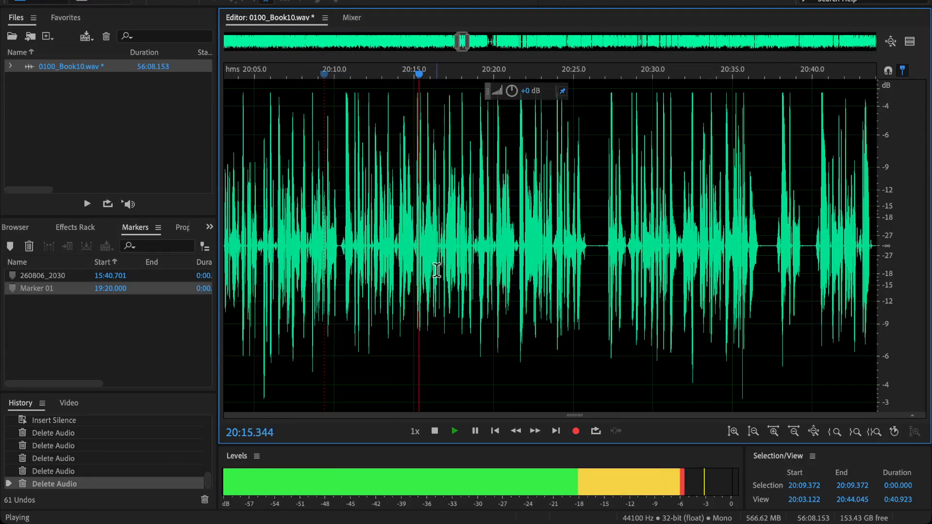
pyautogui.press('\\')
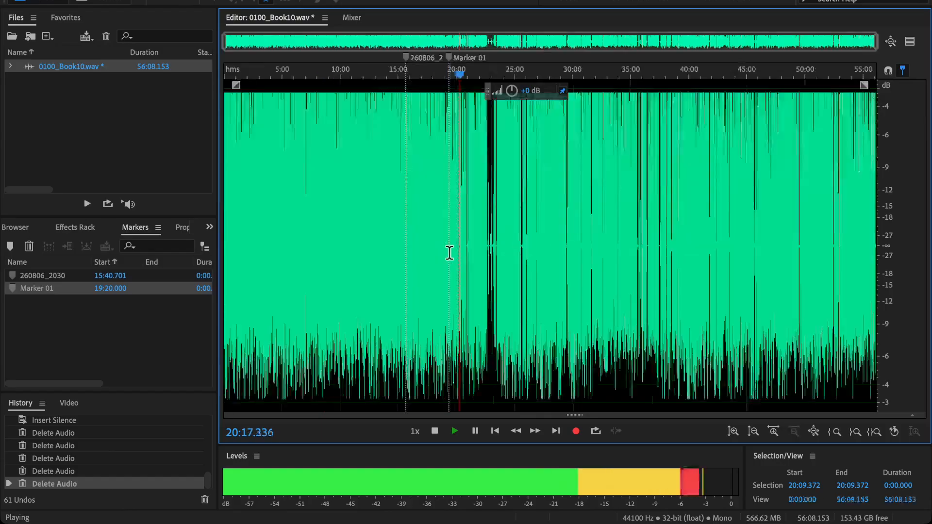
pyautogui.press('\\')
pyautogui.moveTo(548, 274); pyautogui.dragTo(486, 303)
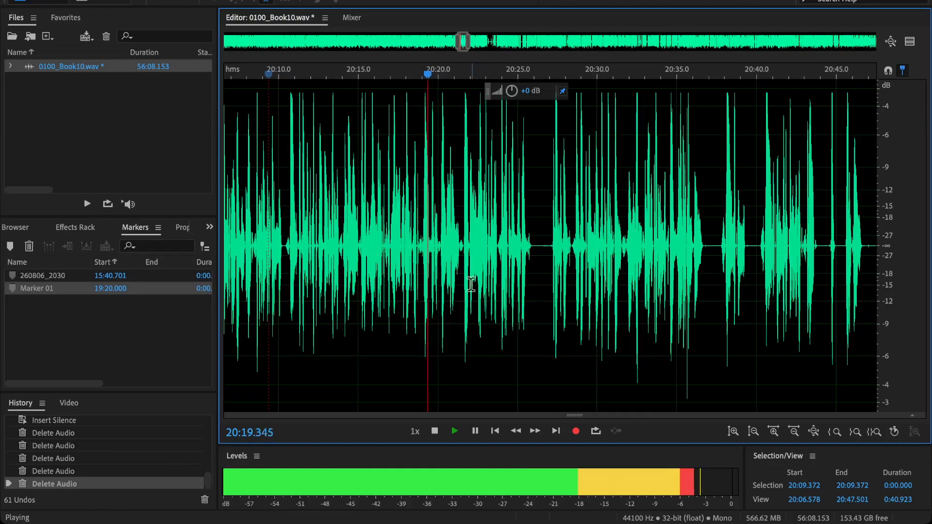
# Audition the phrase after the pause near 20:27.7, and replay the narration from about 20:22.5 across the pause.
pyautogui.scroll(3, 457, 272)
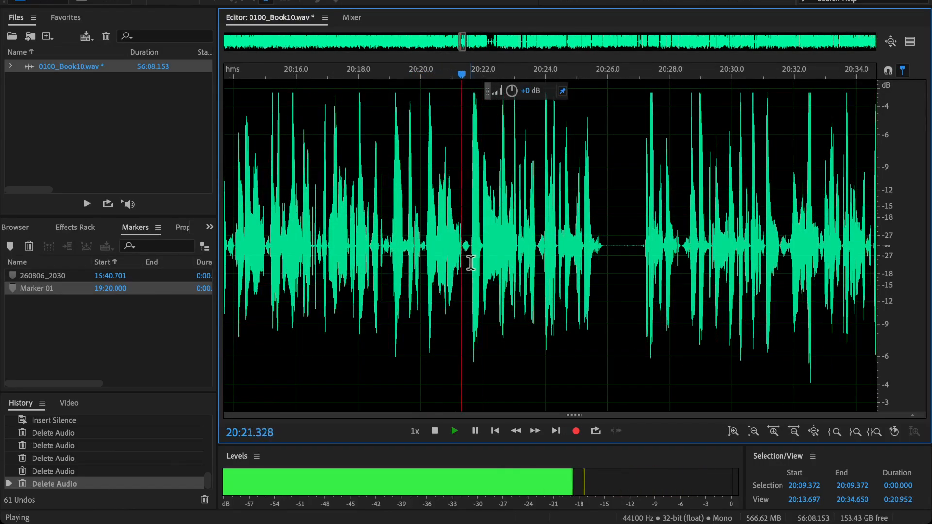
pyautogui.moveTo(658, 273); pyautogui.dragTo(587, 291)
pyautogui.click(583, 245)
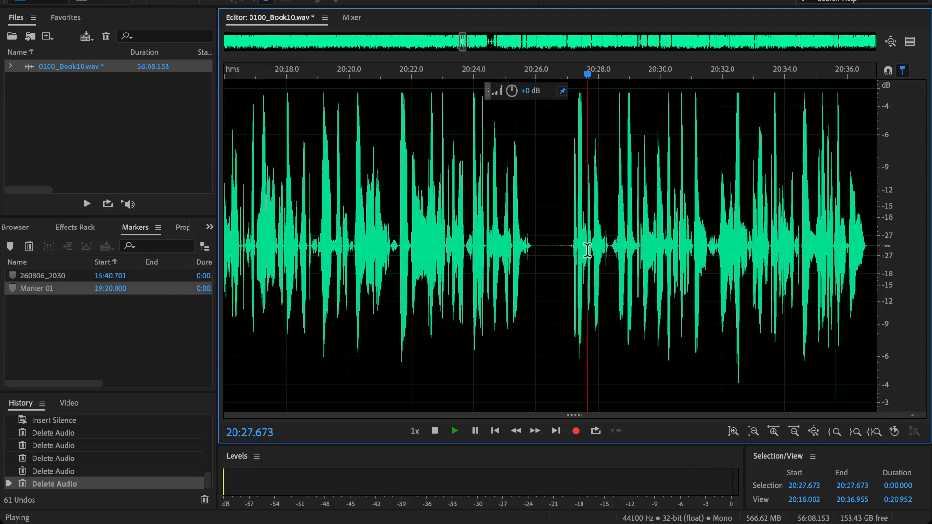
pyautogui.scroll(2, 566, 254)
pyautogui.click(369, 245)
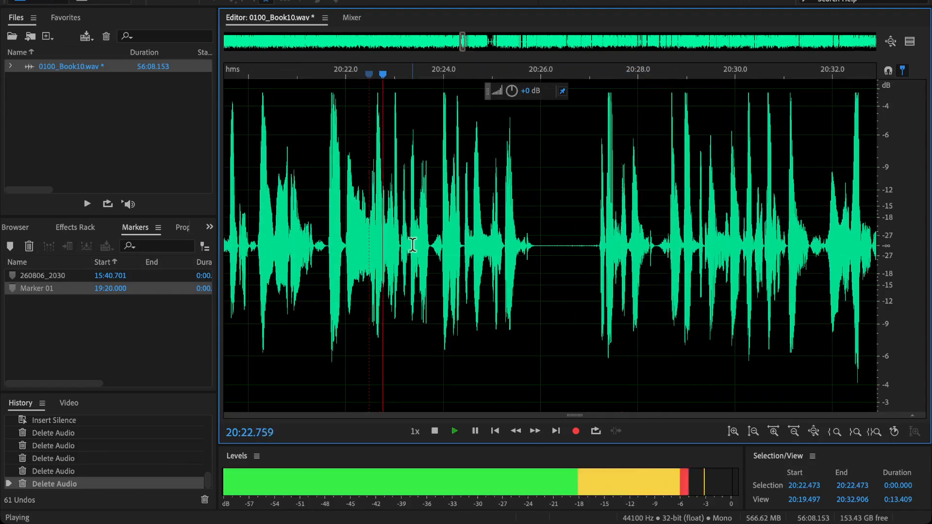
pyautogui.scroll(-5, 570, 261)
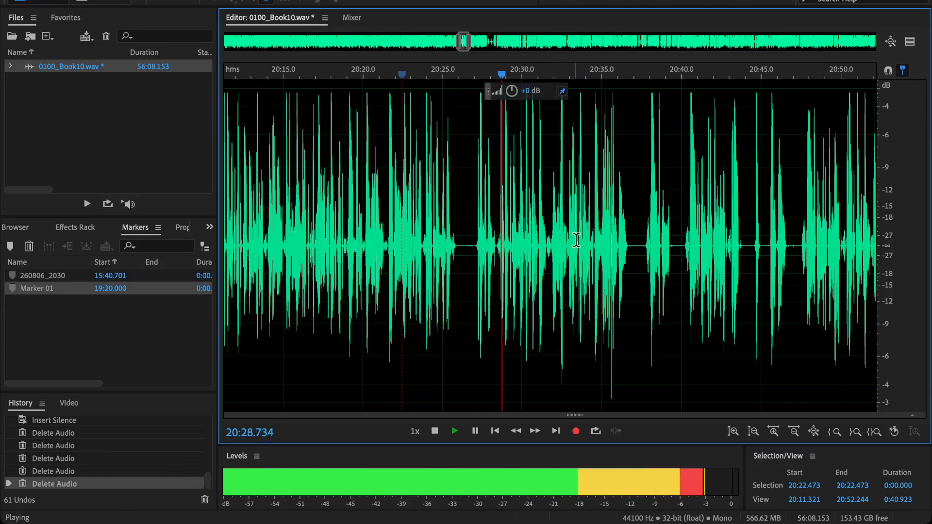
pyautogui.moveTo(657, 248); pyautogui.dragTo(550, 273)
# Move Marker 01 to about 20:31.0 in the narration.
pyautogui.scroll(-20, 549, 272)
pyautogui.scroll(20, 492, 240)
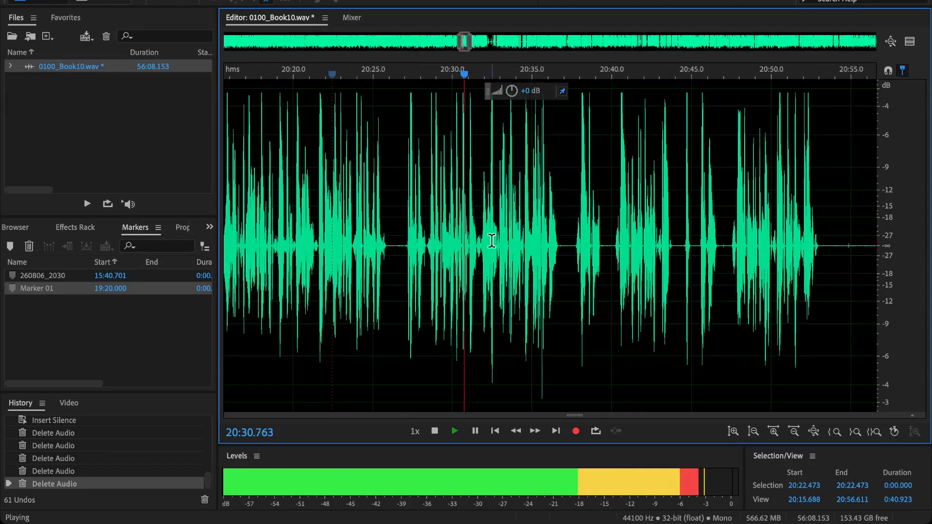
pyautogui.scroll(-5, 471, 225)
pyautogui.scroll(-2, 396, 141)
pyautogui.moveTo(322, 145); pyautogui.dragTo(493, 180)
pyautogui.moveTo(593, 137); pyautogui.dragTo(615, 143)
pyautogui.scroll(7, 616, 144)
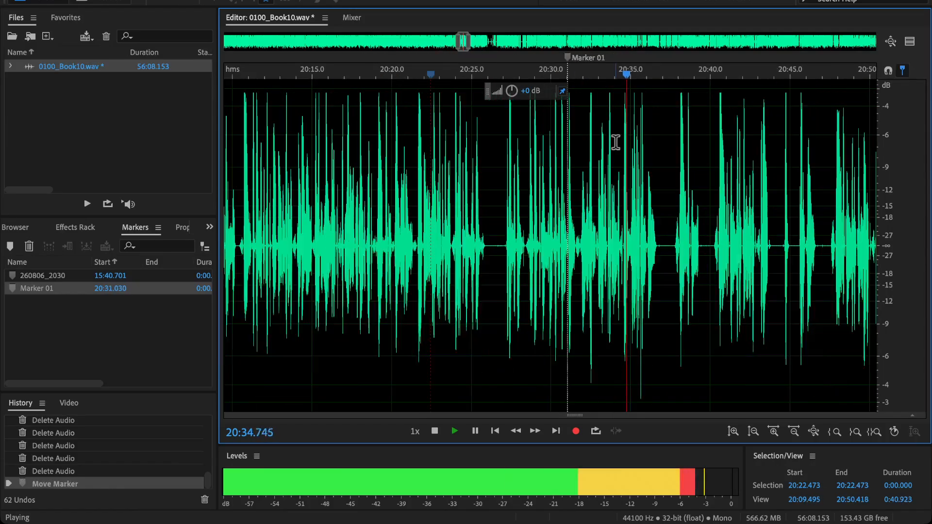
# Listen on past Marker 01 to about 20:38, and audition the takes starting near 20:40 and 20:47.5.
pyautogui.moveTo(649, 258); pyautogui.dragTo(545, 281)
pyautogui.scroll(3, 546, 281)
pyautogui.moveTo(611, 275); pyautogui.dragTo(509, 265)
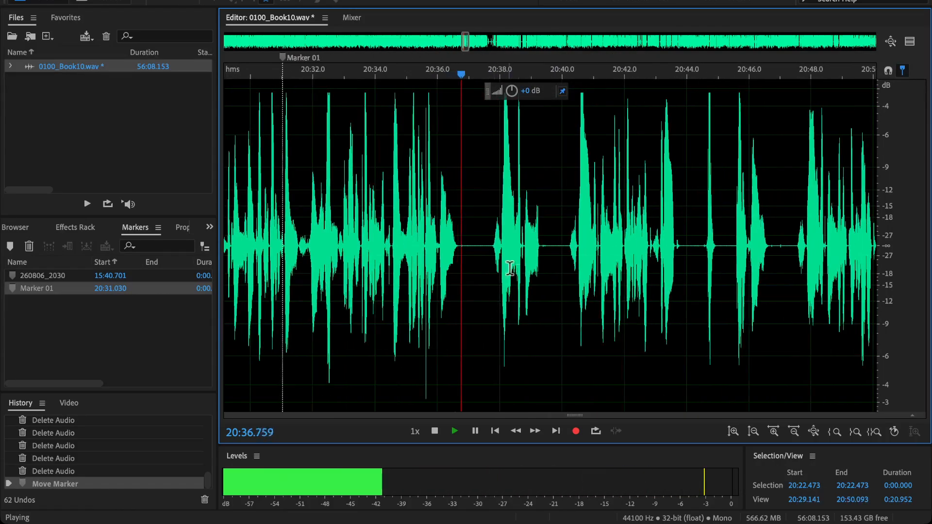
pyautogui.moveTo(593, 263); pyautogui.dragTo(496, 263)
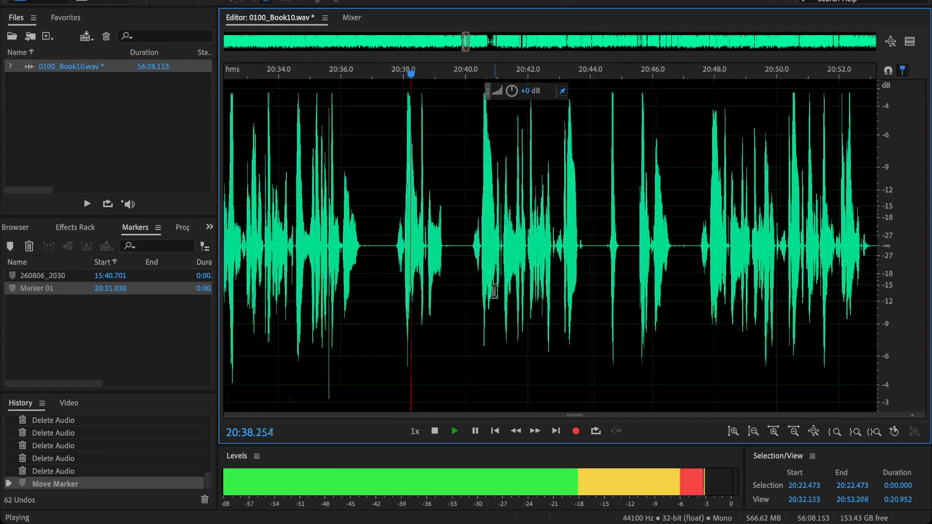
pyautogui.click(470, 246)
pyautogui.press('space')
pyautogui.click(697, 236)
pyautogui.press('space')
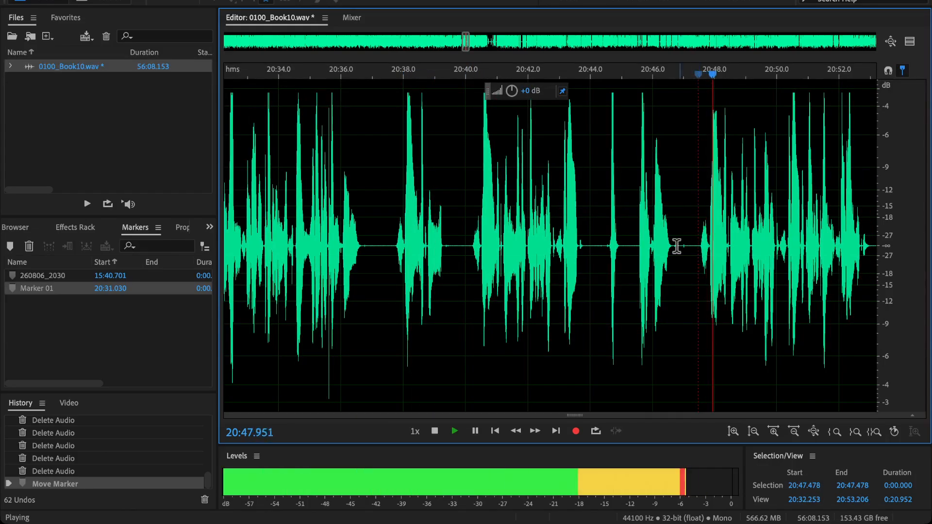
# Audition the audio near 20:46 and delete about 10 seconds of repeated takes starting at about 20:36.9.
pyautogui.click(658, 246)
pyautogui.press('space')
pyautogui.moveTo(673, 249); pyautogui.dragTo(370, 280)
pyautogui.press('Delete')
# Play back the new join from about 20:35.6 and audition the take starting at about 20:47.8.
pyautogui.click(328, 242)
pyautogui.press('space')
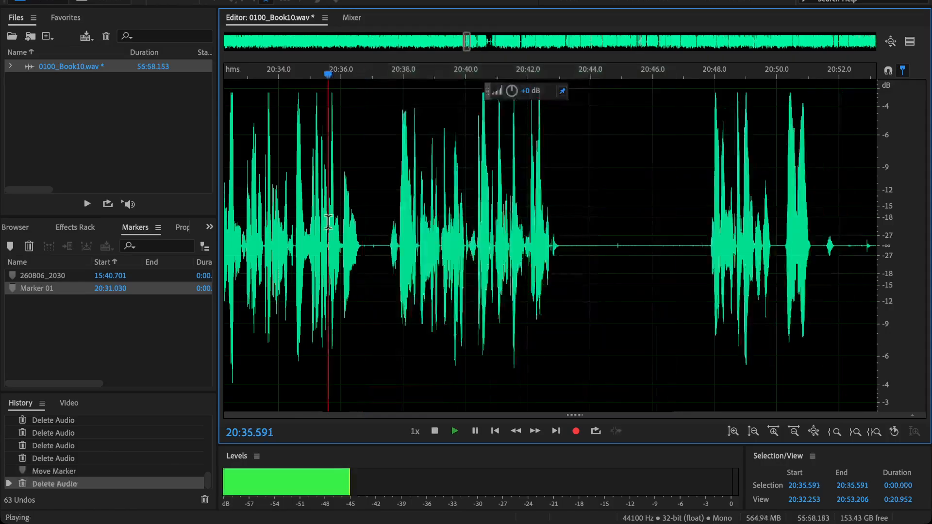
pyautogui.press('space')
pyautogui.click(708, 261)
pyautogui.press('space')
pyautogui.scroll(-2, 701, 267)
pyautogui.hscroll(5, 701, 267)
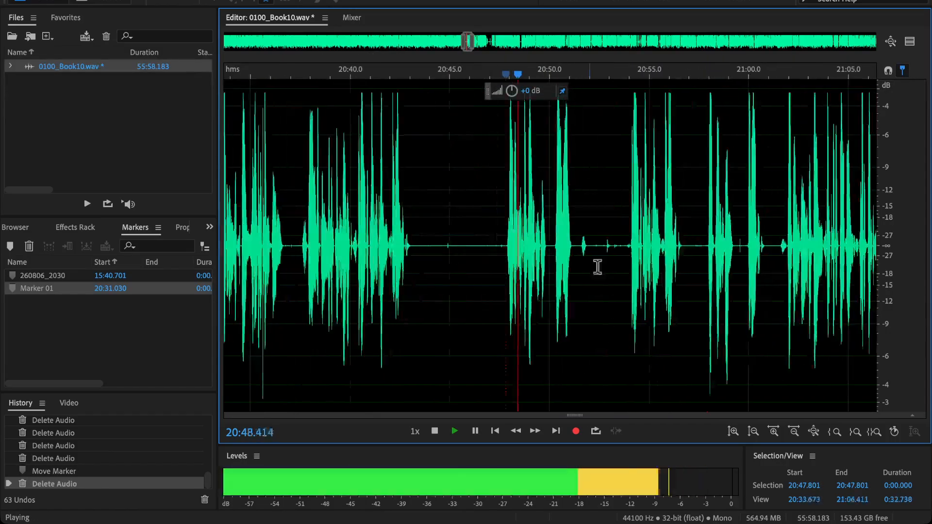
# Audition the takes starting near 20:54 and 21:00 in the narration.
pyautogui.press('space')
pyautogui.click(631, 259)
pyautogui.press('space')
pyautogui.press('space')
pyautogui.click(752, 250)
pyautogui.press('space')
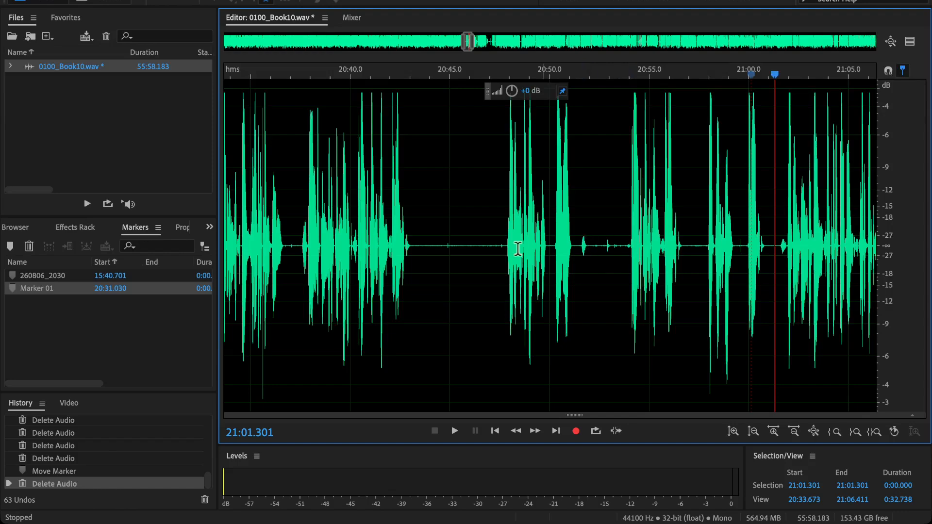
# Audition the audio near 20:41, and play from about 20:34.7 through to the pause near 20:43.
pyautogui.click(378, 257)
pyautogui.press('space')
pyautogui.press('space')
pyautogui.scroll(-1, 311, 238)
pyautogui.click(245, 217)
pyautogui.press('space')
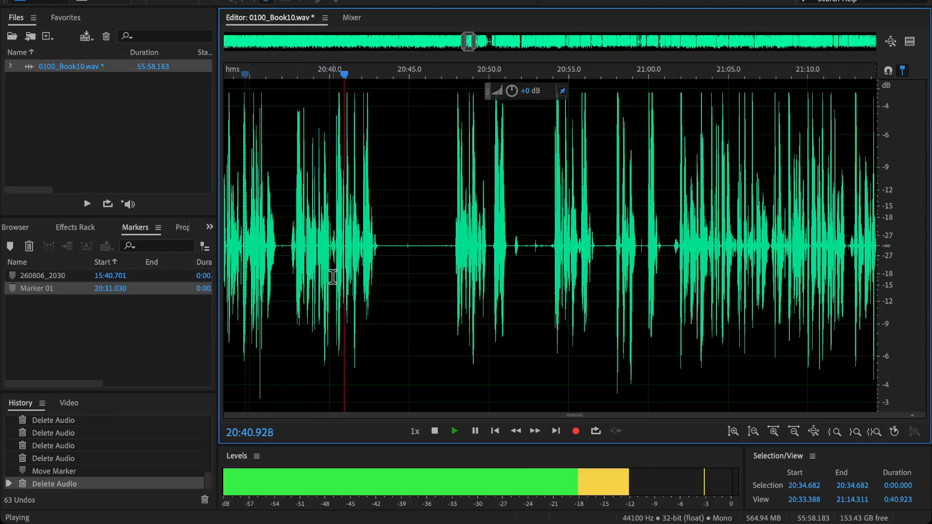
pyautogui.hscroll(1, 446, 318)
pyautogui.scroll(2, 473, 278)
pyautogui.hscroll(-1, 473, 278)
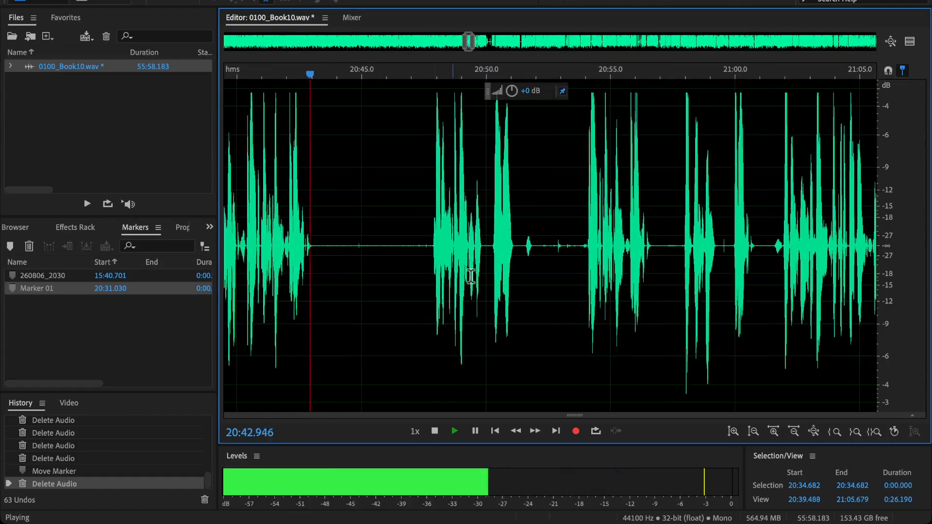
# Audition the end of the repeated takes near 21:00 and delete about 17.8 seconds of audio starting at about 20:43.0.
pyautogui.press('space')
pyautogui.click(645, 259)
pyautogui.press('space')
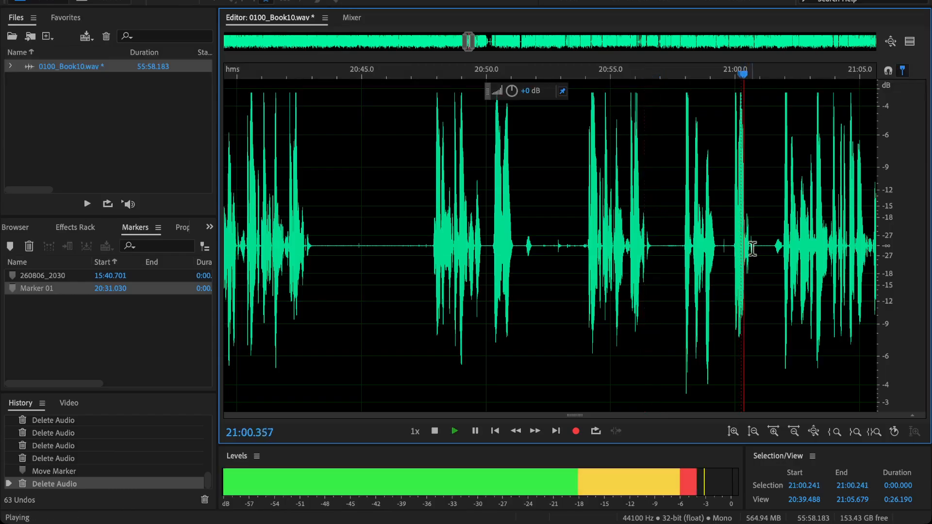
pyautogui.press('space')
pyautogui.moveTo(756, 272); pyautogui.dragTo(313, 290)
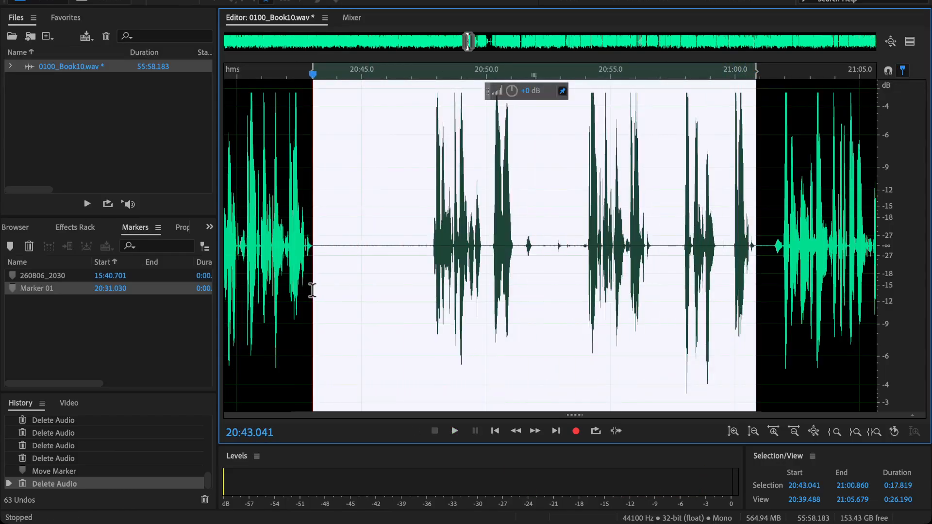
pyautogui.press('Delete')
# Play back the new join from about 20:42.1 and listen on to about 20:57.
pyautogui.click(288, 272)
pyautogui.press('space')
pyautogui.scroll(-2, 311, 220)
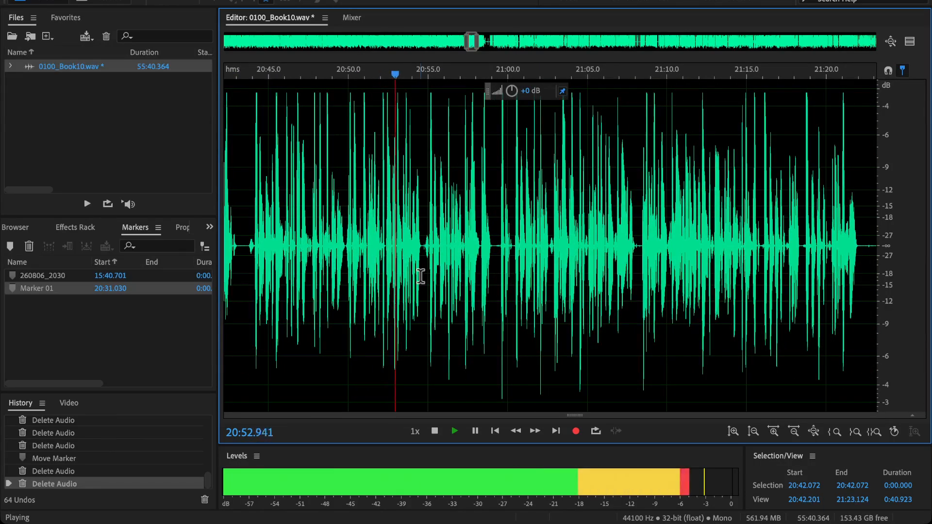
pyautogui.scroll(2, 420, 276)
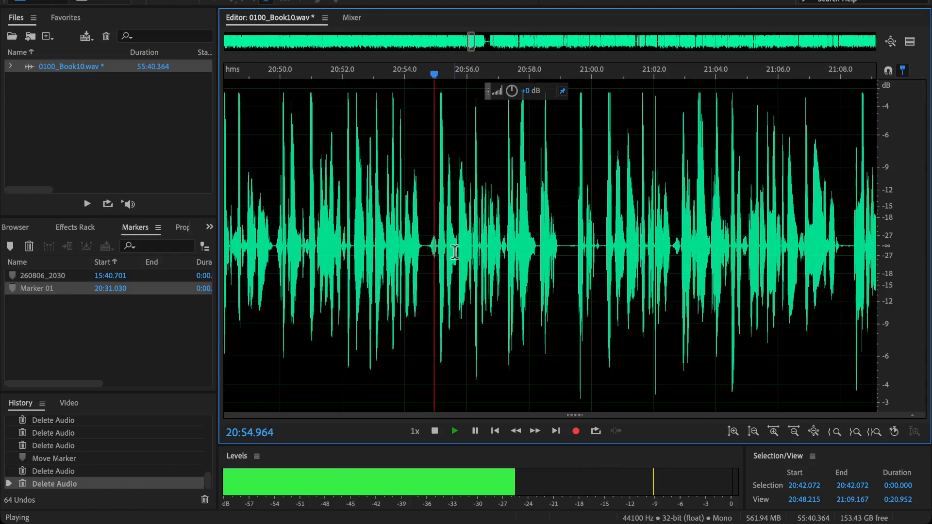
pyautogui.scroll(2, 437, 264)
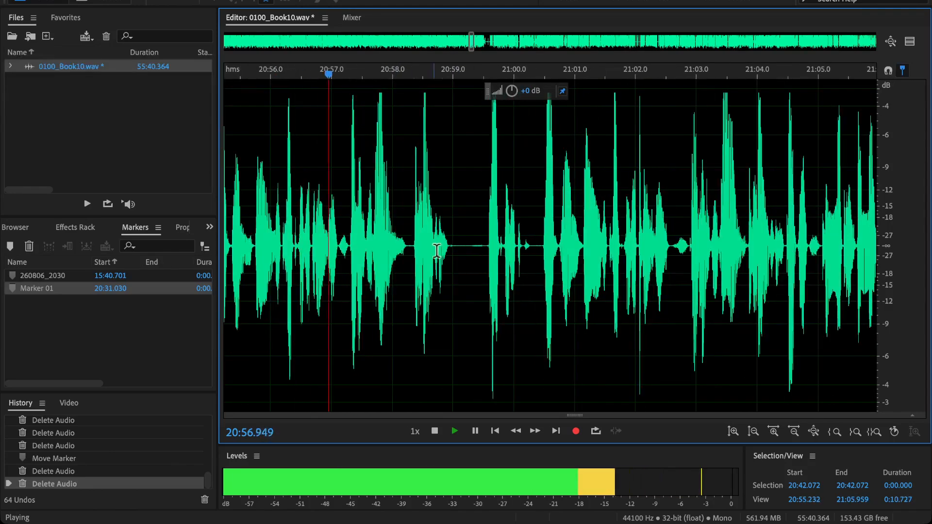
# Audition the phrases starting near 20:59.5 and 20:57.2 to compare the repeated takes.
pyautogui.click(486, 233)
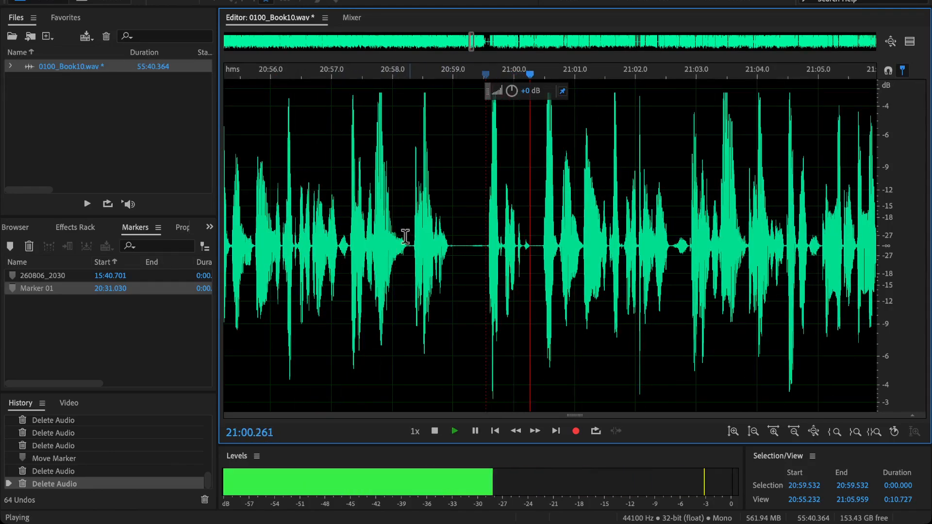
pyautogui.press('space')
pyautogui.click(347, 235)
pyautogui.press('space')
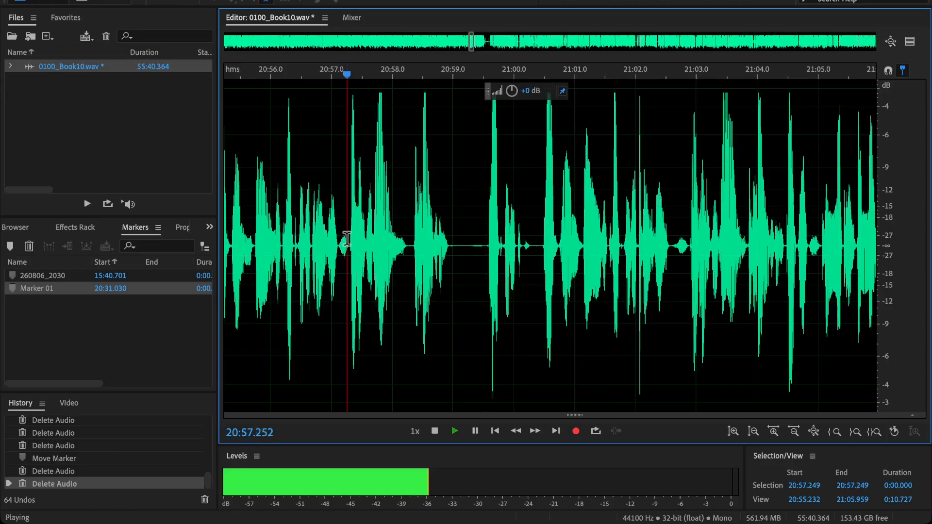
pyautogui.press('space')
# Audition the take starting at about 20:55.1 and delete about 5.4 seconds of repeated audio from that point.
pyautogui.hscroll(-1, 316, 241)
pyautogui.hscroll(-1, 316, 241)
pyautogui.click(290, 246)
pyautogui.press('space')
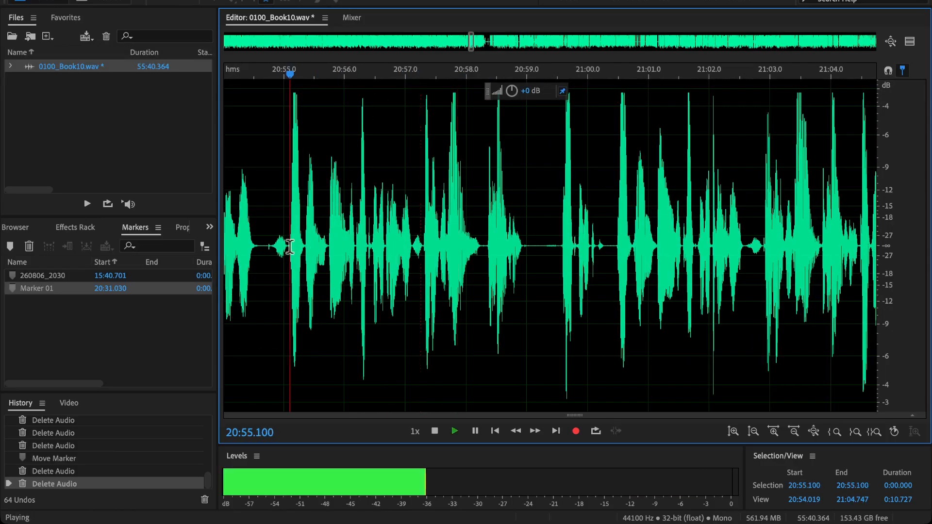
pyautogui.press('space')
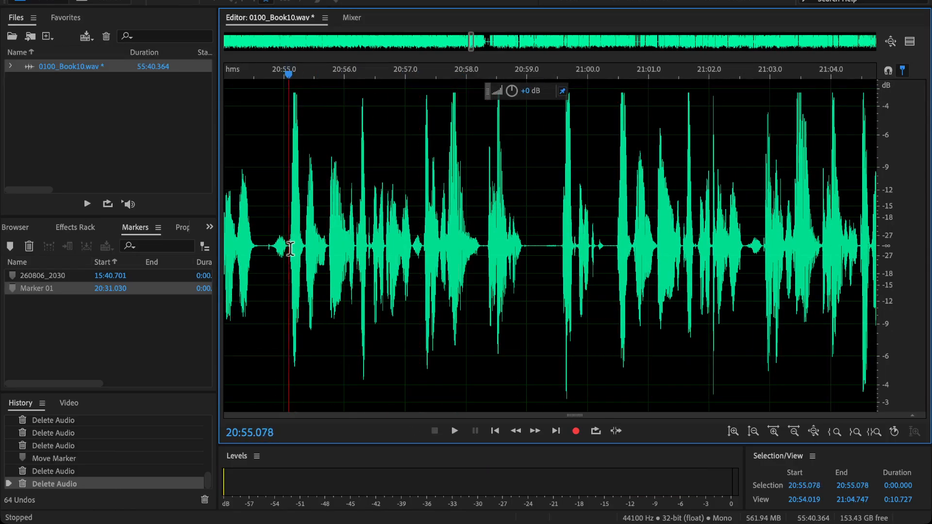
pyautogui.moveTo(290, 249); pyautogui.dragTo(626, 332)
pyautogui.press('Delete')
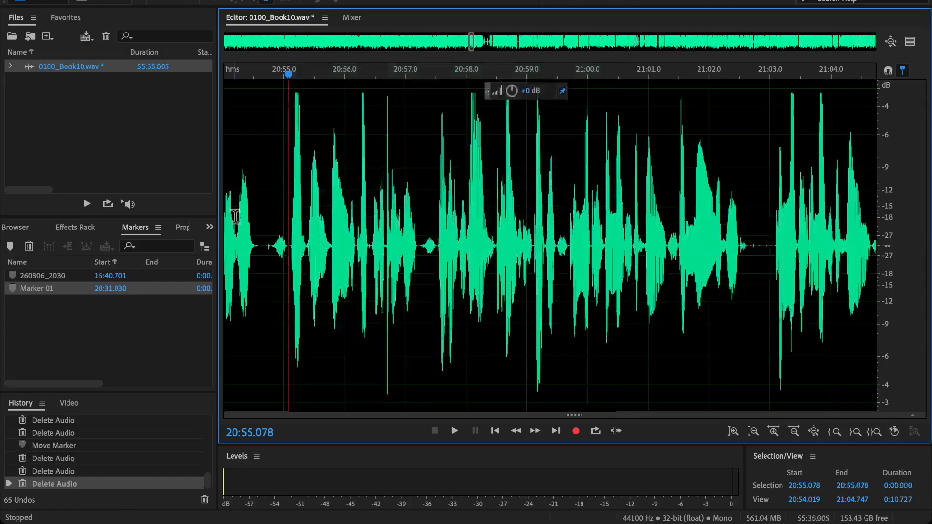
# Play back the new join from about 20:53.1 and listen on to about 21:04.
pyautogui.moveTo(235, 215); pyautogui.dragTo(348, 244)
pyautogui.click(286, 214)
pyautogui.press('space')
pyautogui.scroll(-6, 288, 214)
pyautogui.scroll(-8, 419, 246)
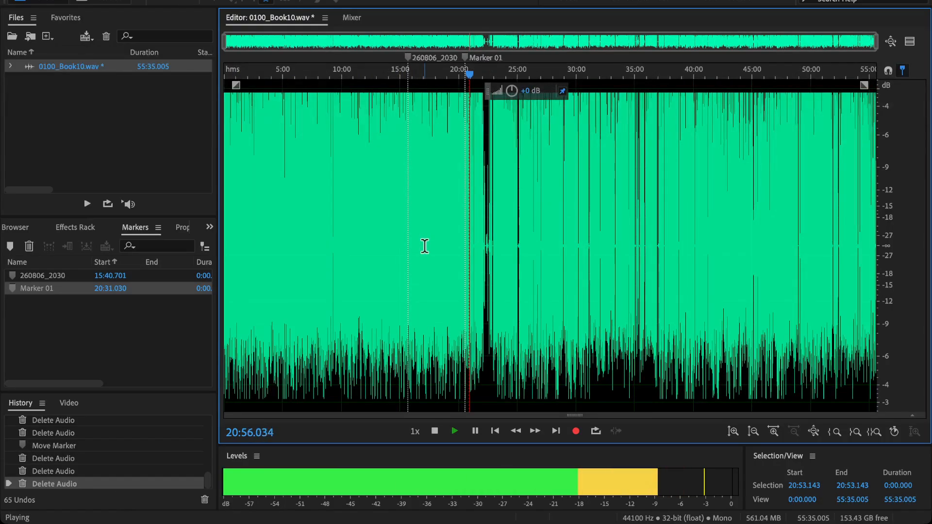
pyautogui.scroll(8, 425, 246)
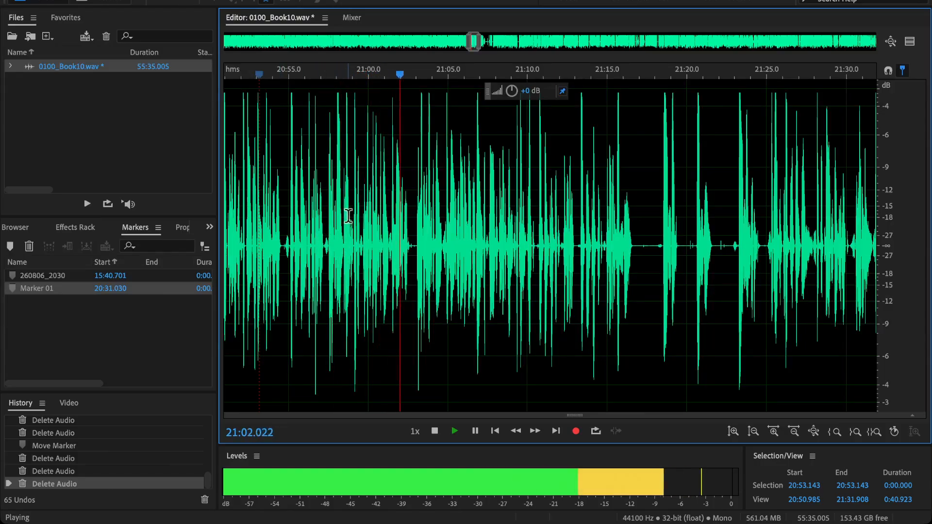
pyautogui.scroll(2, 402, 240)
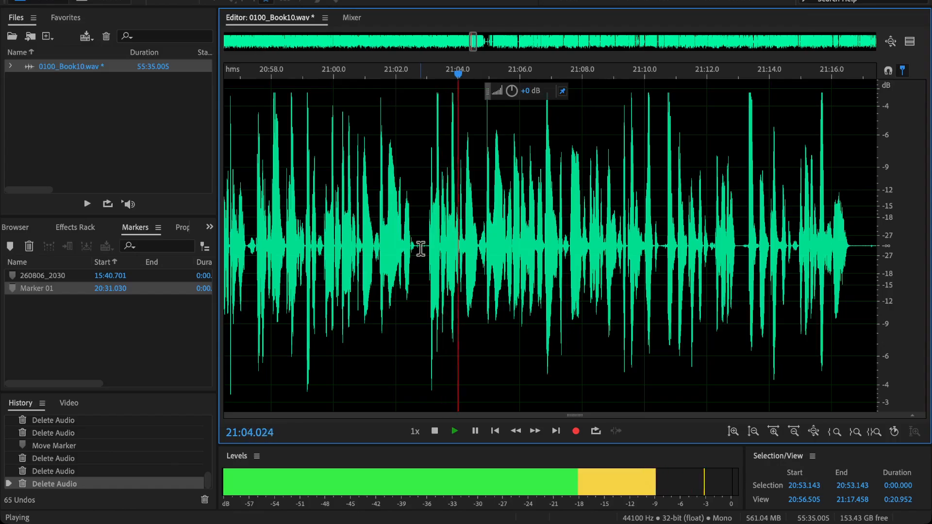
pyautogui.scroll(1, 420, 249)
# Try deleting about 3.35 seconds of repeated speech starting at about 21:01.3, and play back the join from about 20:59.5.
pyautogui.click(259, 253)
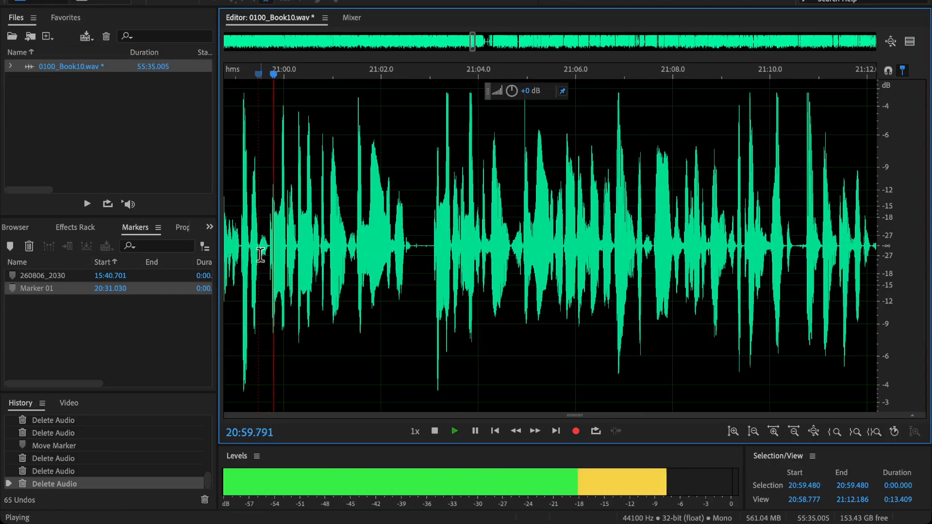
pyautogui.press('space')
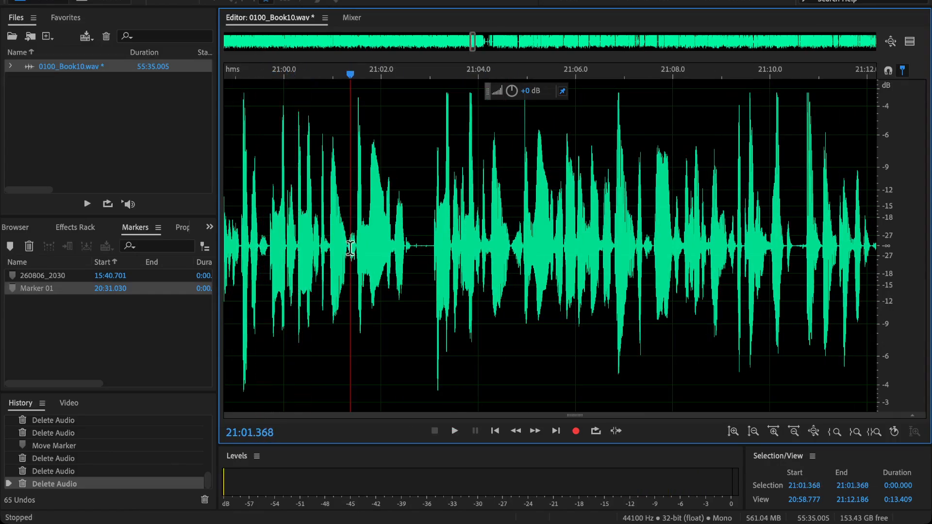
pyautogui.moveTo(349, 249); pyautogui.dragTo(503, 305)
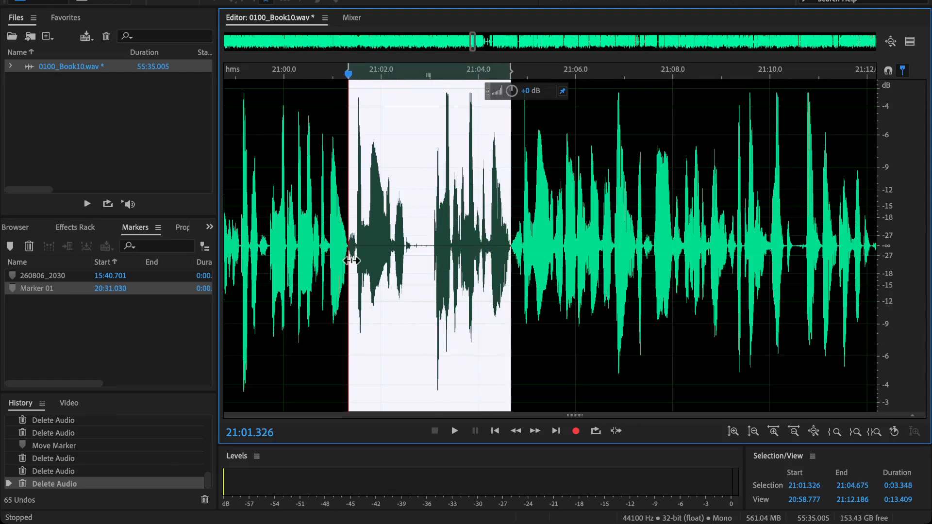
pyautogui.press('Delete')
pyautogui.click(260, 202)
pyautogui.press('space')
pyautogui.scroll(-2, 272, 209)
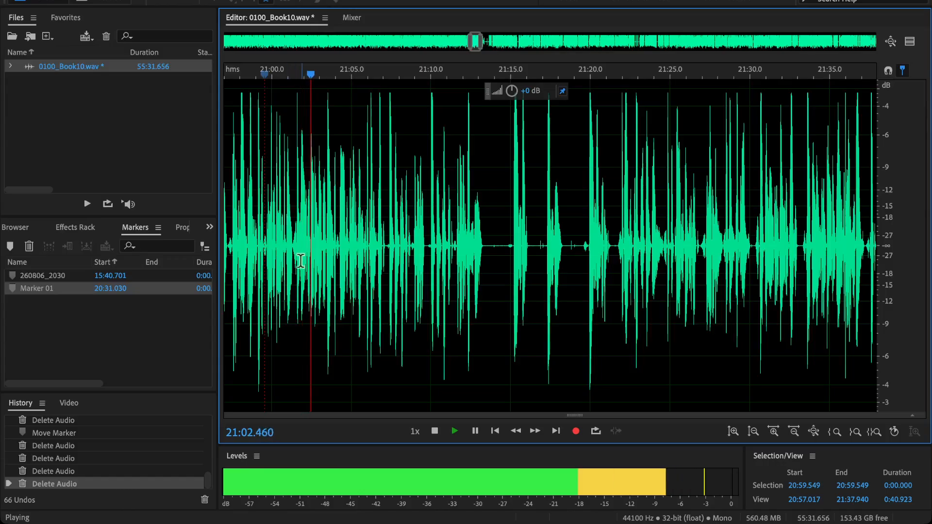
pyautogui.press('space')
# Undo the last deletion and instead delete a slightly adjusted 3.33-second selection starting at about 21:01.307.
pyautogui.hotkey('ctrl', 'z')
pyautogui.scroll(3, 286, 261)
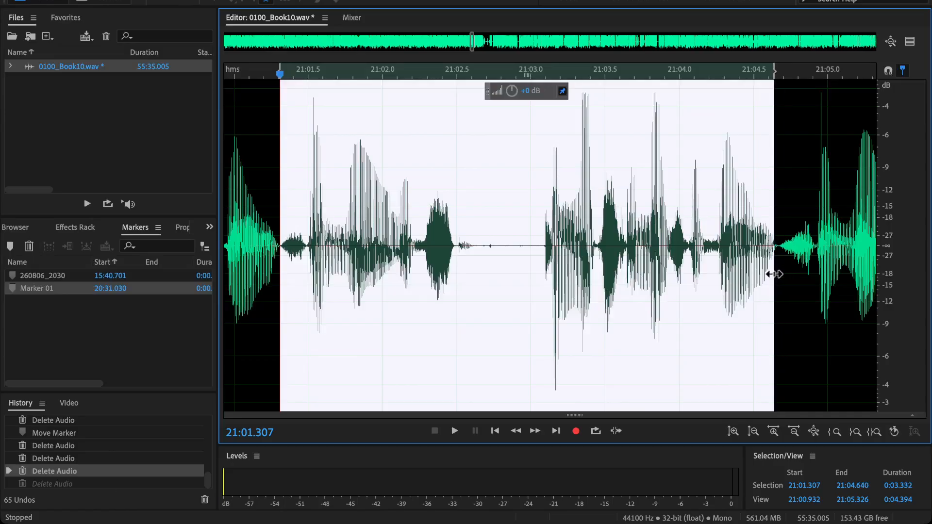
pyautogui.press('Delete')
# Play back the refined join from about 21:00.0 and listen on to about 21:09.7.
pyautogui.scroll(-3, 474, 256)
pyautogui.click(321, 202)
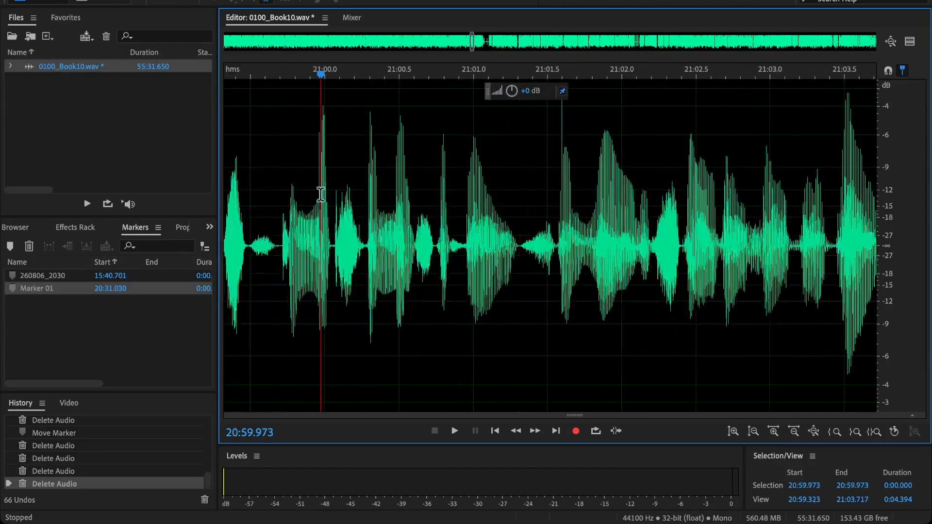
pyautogui.press('space')
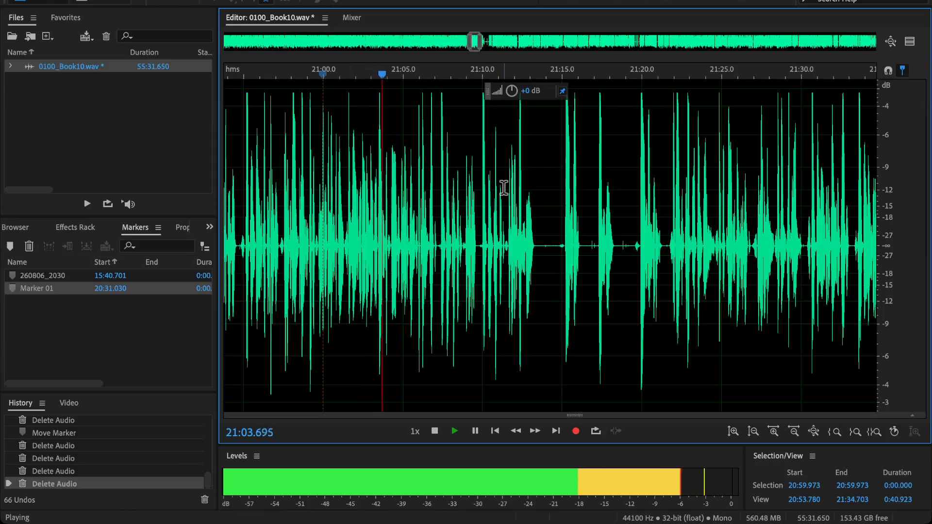
pyautogui.moveTo(466, 194); pyautogui.dragTo(340, 266)
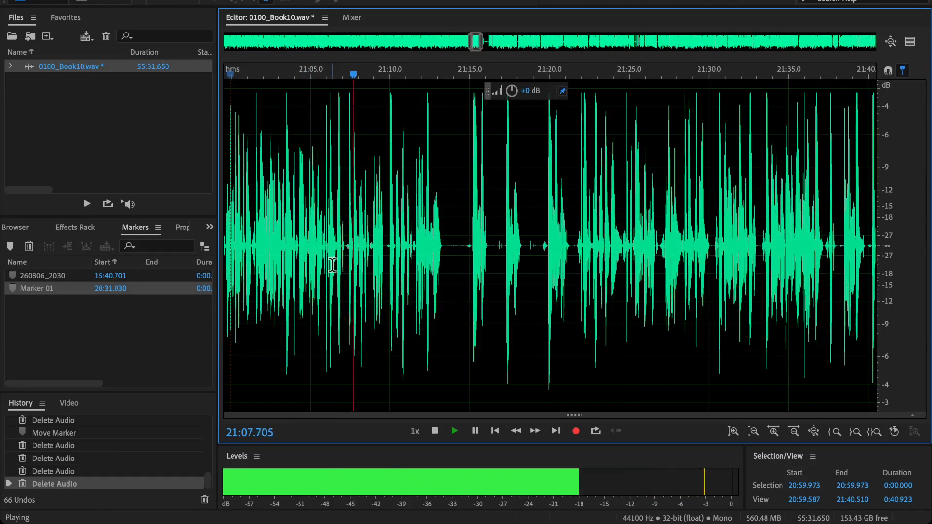
pyautogui.scroll(5, 360, 243)
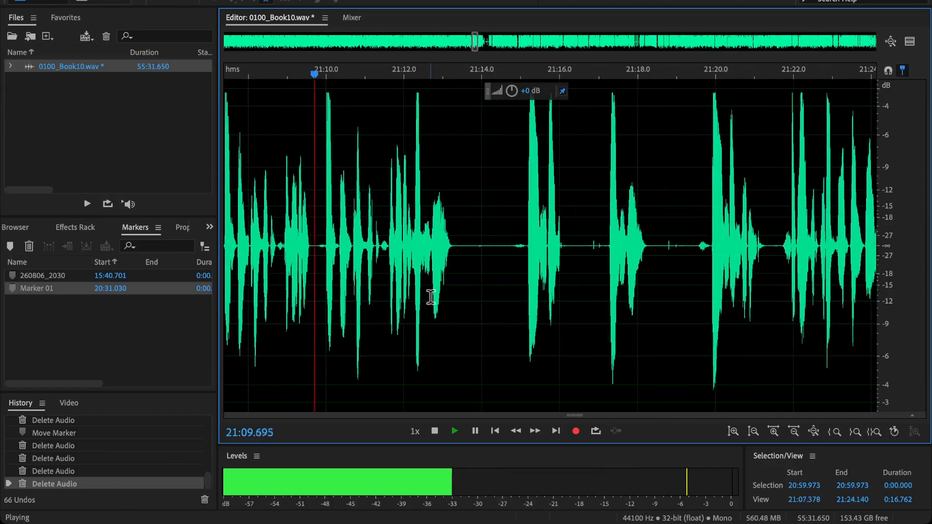
# Audition the takes near 21:20.3, 21:09.3 and 21:07.2 to locate the repeated phrase.
pyautogui.press('space')
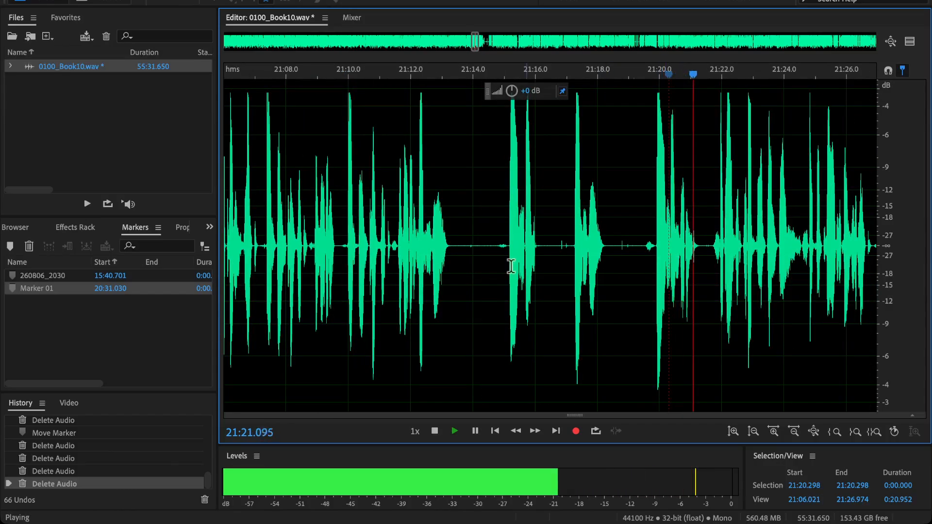
pyautogui.click(327, 250)
pyautogui.press('space')
pyautogui.scroll(4, 364, 266)
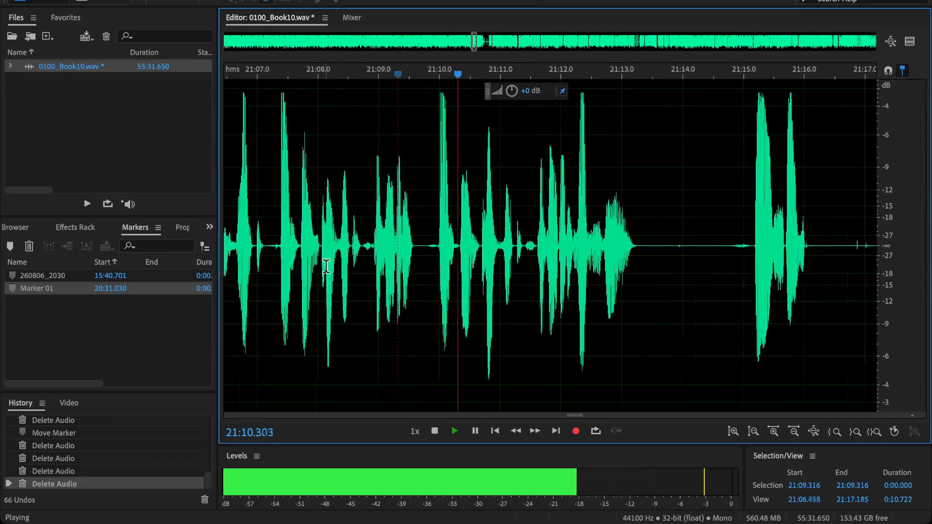
pyautogui.click(267, 242)
pyautogui.press('space')
# Audition the phrase ending near 21:09.4 and delete about 2.6 seconds of repeated speech starting at about 21:07.3.
pyautogui.moveTo(268, 243); pyautogui.dragTo(446, 277)
pyautogui.click(422, 242)
pyautogui.press('space')
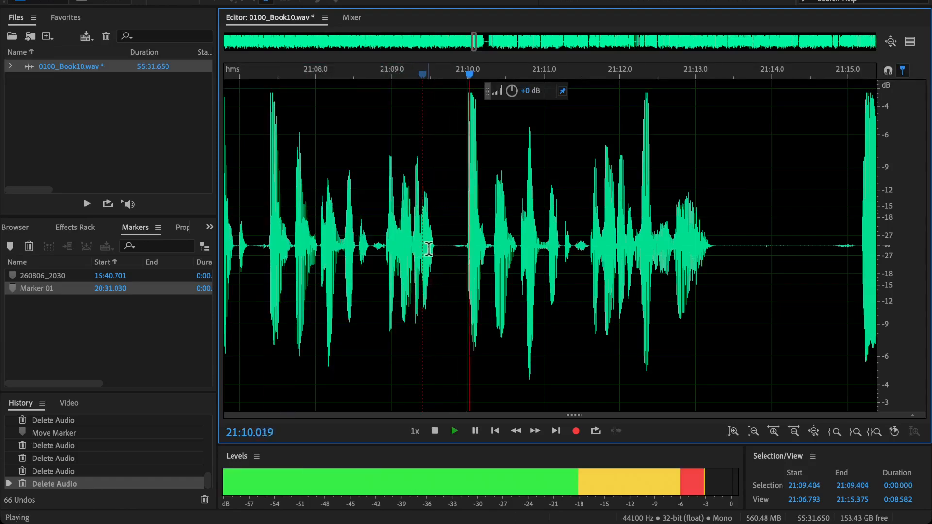
pyautogui.press('space')
pyautogui.moveTo(267, 248); pyautogui.dragTo(473, 283)
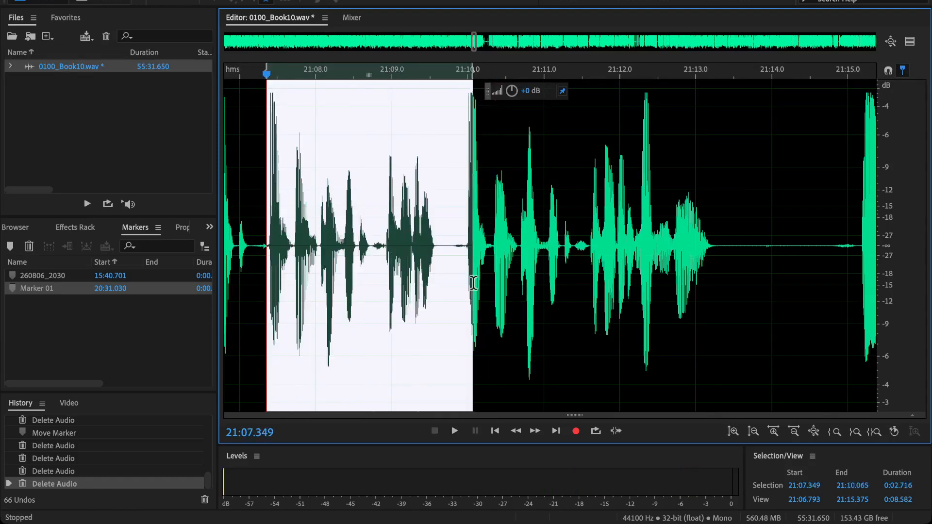
pyautogui.hscroll(-3, 418, 275)
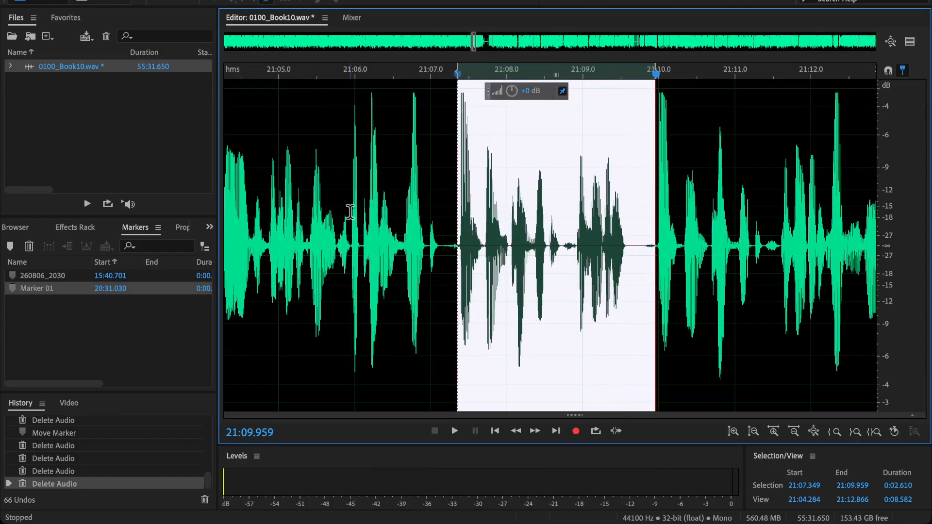
pyautogui.press('Delete')
# Play back the new join from about 21:04.7 and listen on to about 21:12.9.
pyautogui.click(258, 213)
pyautogui.scroll(-4, 263, 217)
pyautogui.press('space')
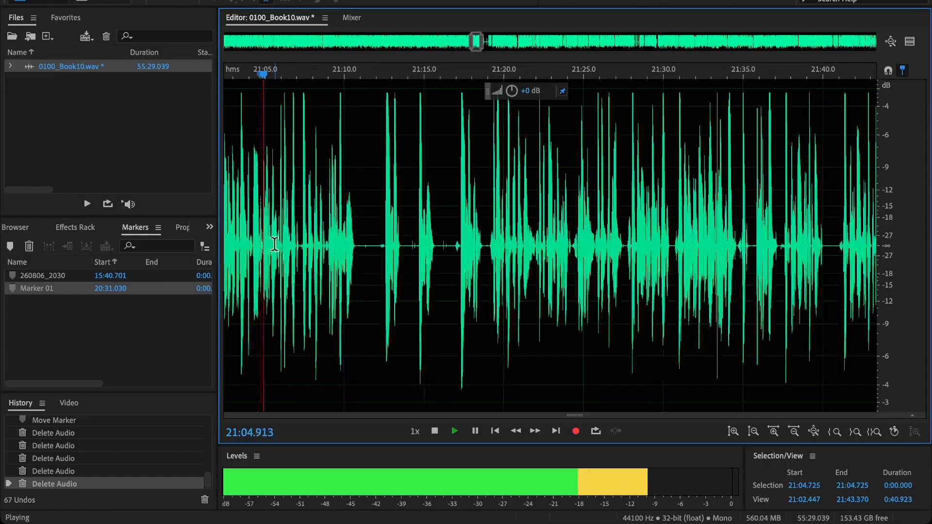
pyautogui.hscroll(-3, 291, 257)
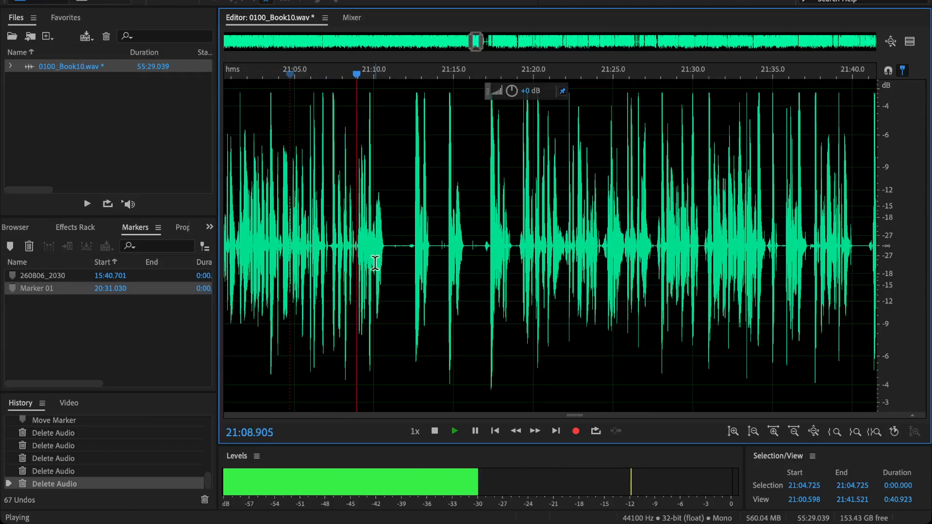
pyautogui.scroll(2, 423, 265)
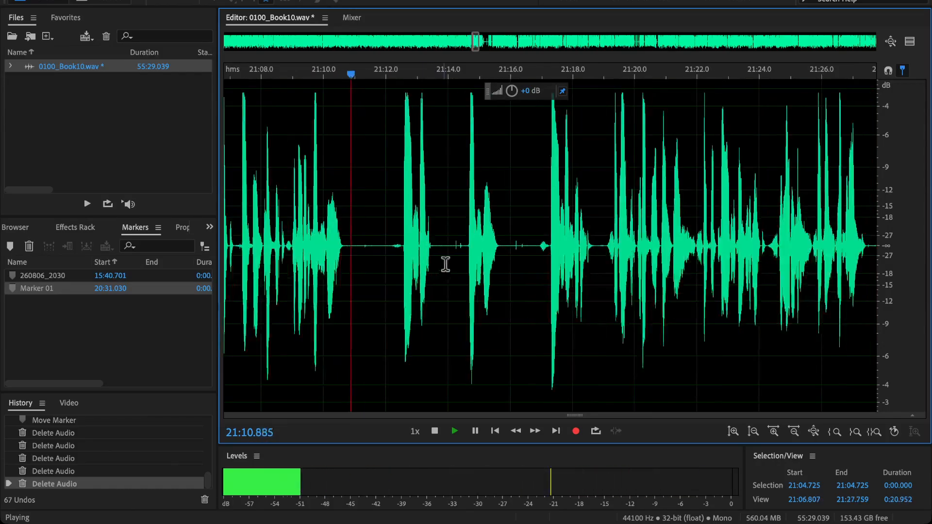
pyautogui.scroll(1, 534, 250)
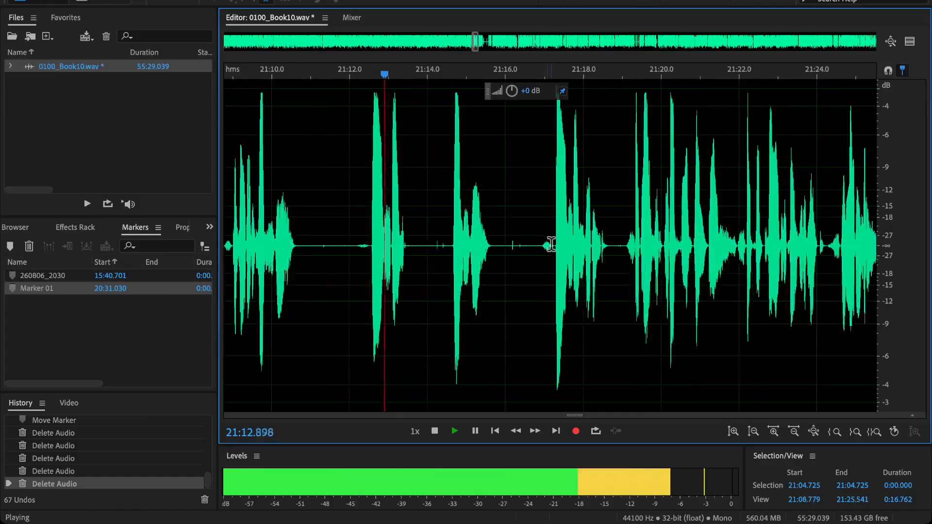
# Delete about 4.7 seconds of false starts beginning at about 21:12.6 and play back from about 21:08.9.
pyautogui.click(558, 249)
pyautogui.moveTo(553, 249); pyautogui.dragTo(371, 290)
pyautogui.press('Delete')
pyautogui.click(228, 192)
pyautogui.press('space')
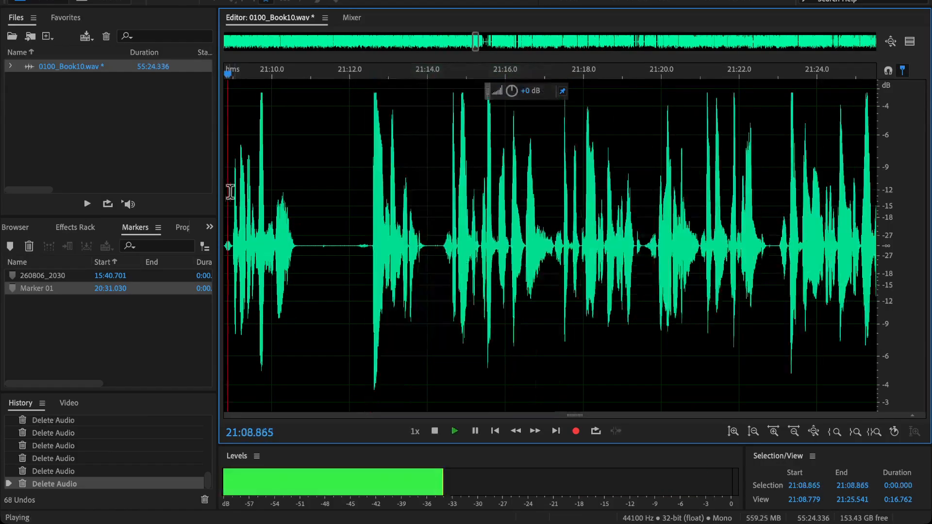
# Listen on from about 21:08.9 to about 21:26.8 to find the next repeated phrase.
pyautogui.scroll(-4, 377, 264)
pyautogui.scroll(-10, 377, 265)
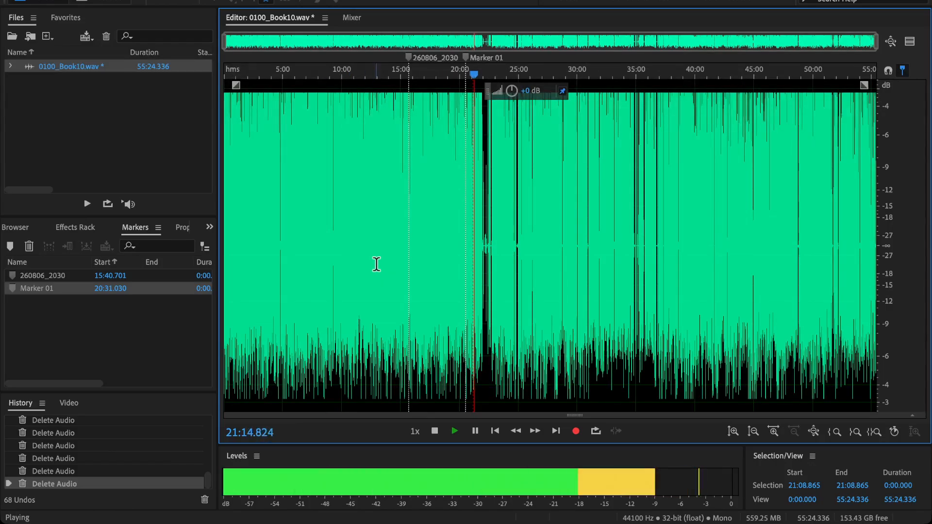
pyautogui.scroll(10, 377, 265)
pyautogui.moveTo(535, 273); pyautogui.dragTo(496, 278)
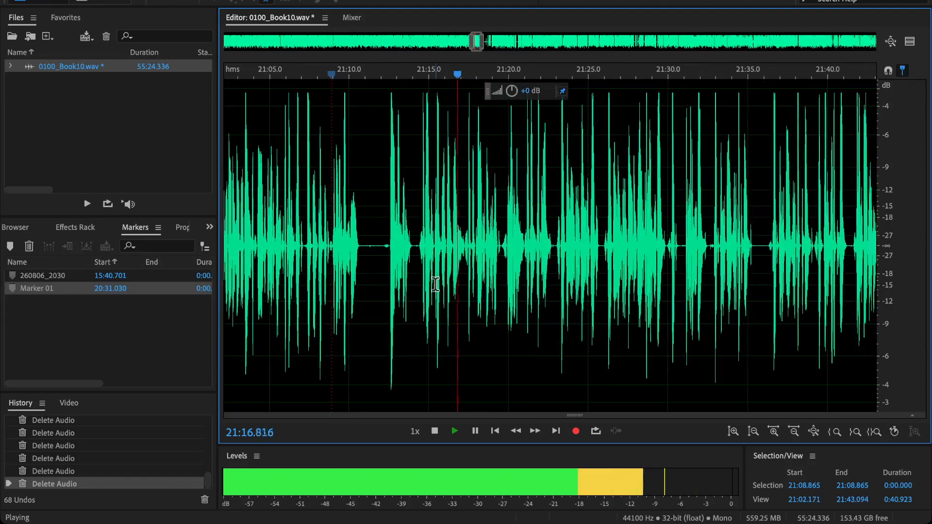
pyautogui.moveTo(533, 251); pyautogui.dragTo(403, 290)
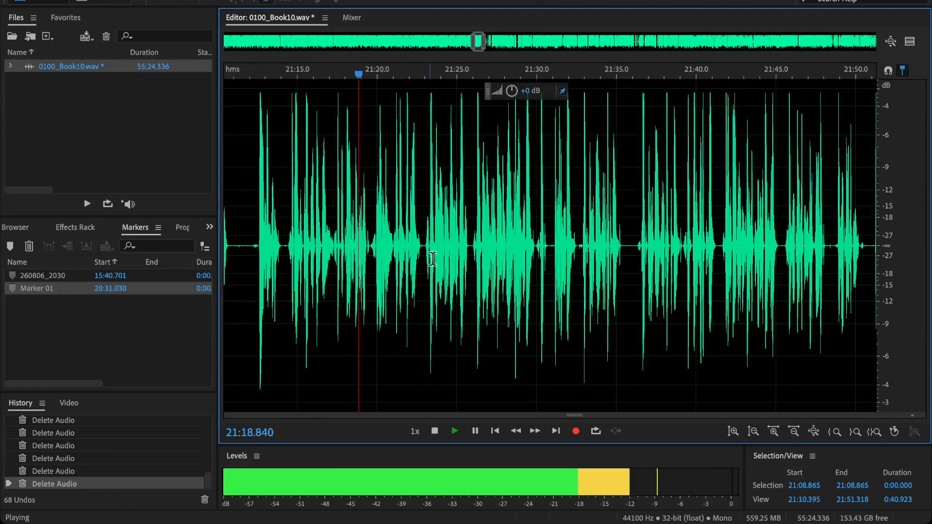
pyautogui.scroll(4, 331, 288)
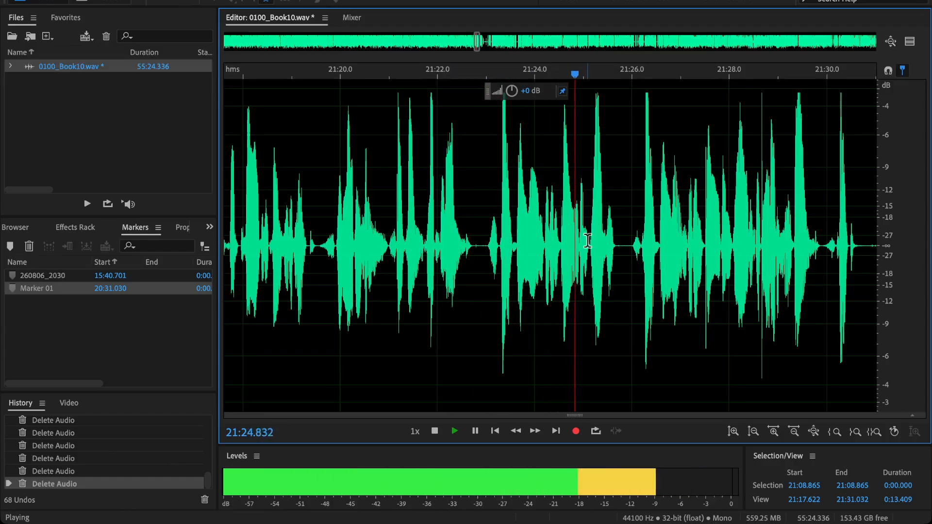
pyautogui.scroll(2, 588, 241)
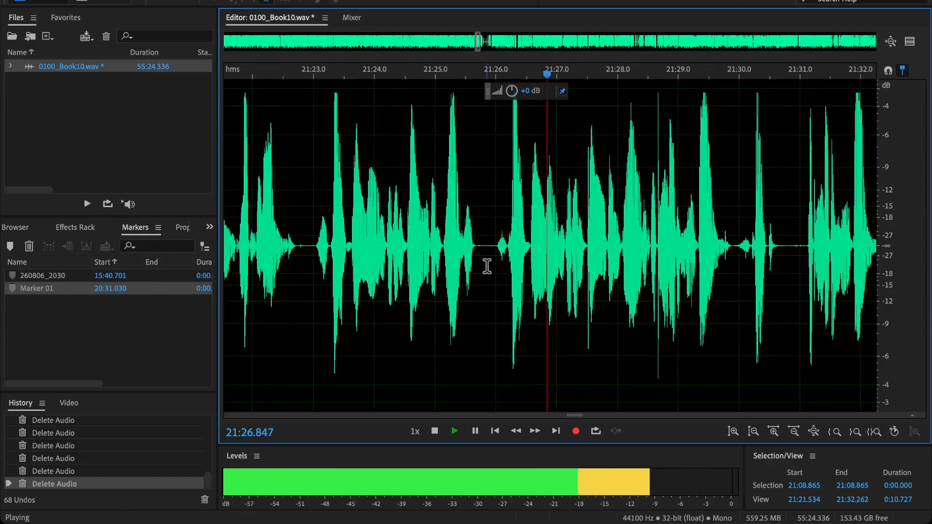
# Delete about 2.9 seconds of repeated speech starting near 21:23.3 and play back from about 21:21.9.
pyautogui.moveTo(513, 248); pyautogui.dragTo(290, 307)
pyautogui.press('Delete')
pyautogui.hscroll(-3, 262, 245)
pyautogui.click(310, 240)
pyautogui.press('space')
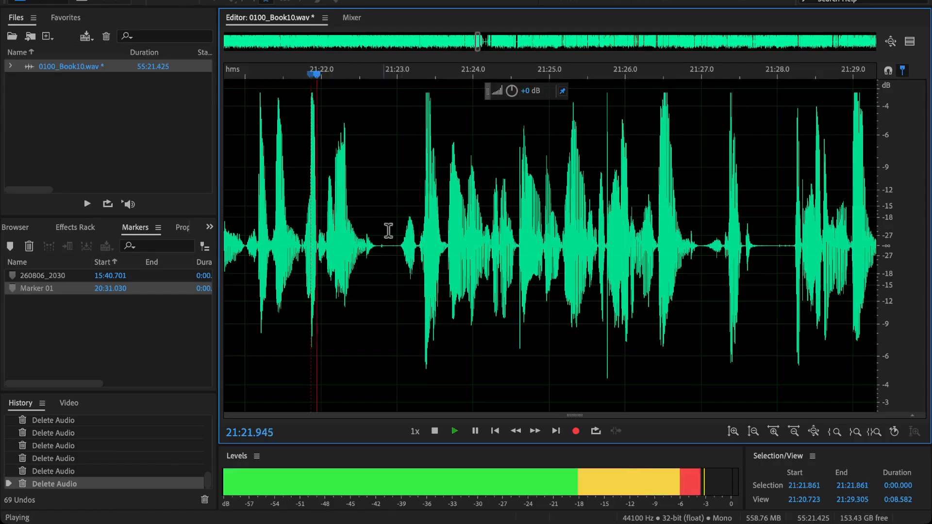
# Listen on to about 21:27.4 and audition the later take starting near 21:33.4.
pyautogui.scroll(-7, 474, 242)
pyautogui.scroll(2, 452, 242)
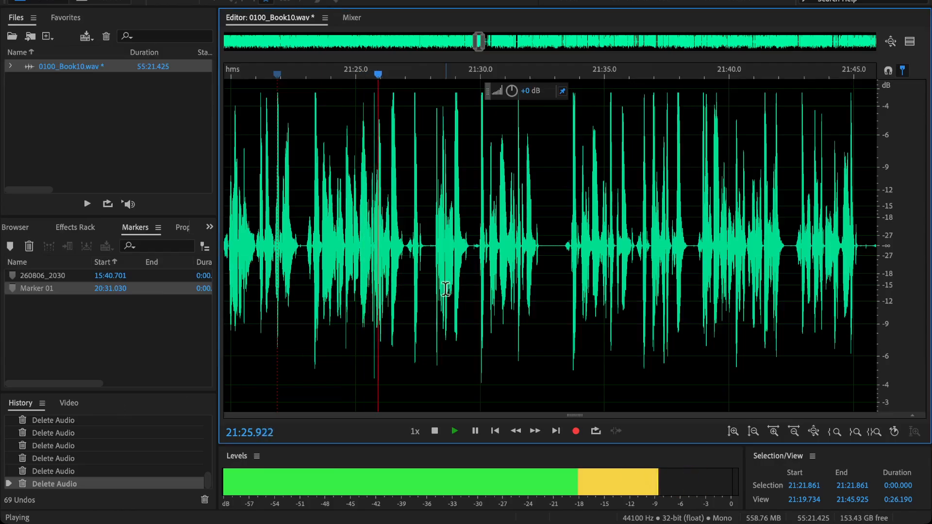
pyautogui.scroll(1, 407, 279)
pyautogui.scroll(1, 585, 270)
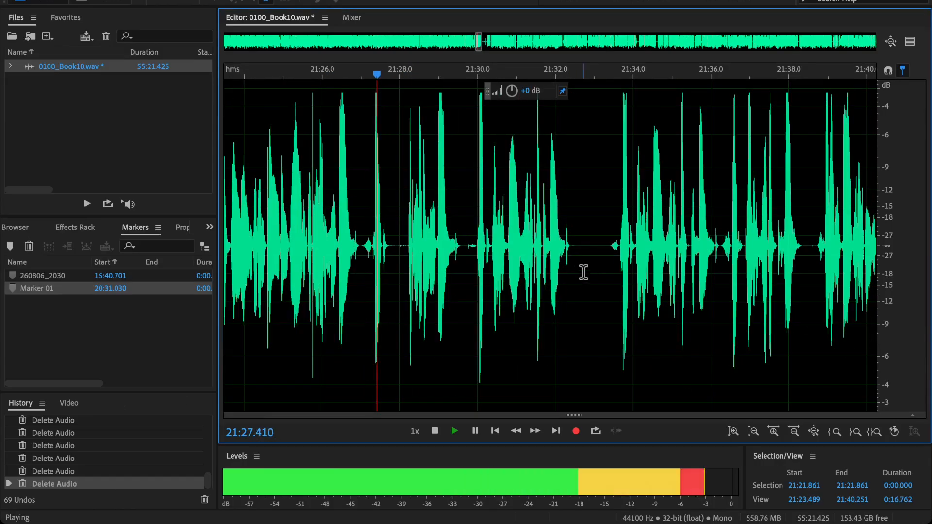
pyautogui.click(613, 243)
pyautogui.scroll(1, 573, 266)
pyautogui.press('space')
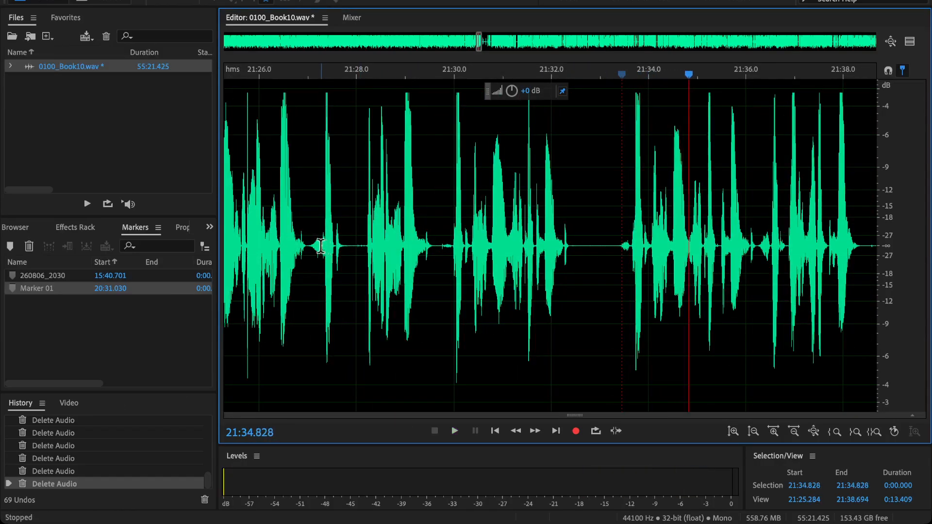
# Delete about 6.3 seconds of false starts beginning at about 21:27.3 and play back from about 21:26.1.
pyautogui.moveTo(321, 254); pyautogui.dragTo(623, 314)
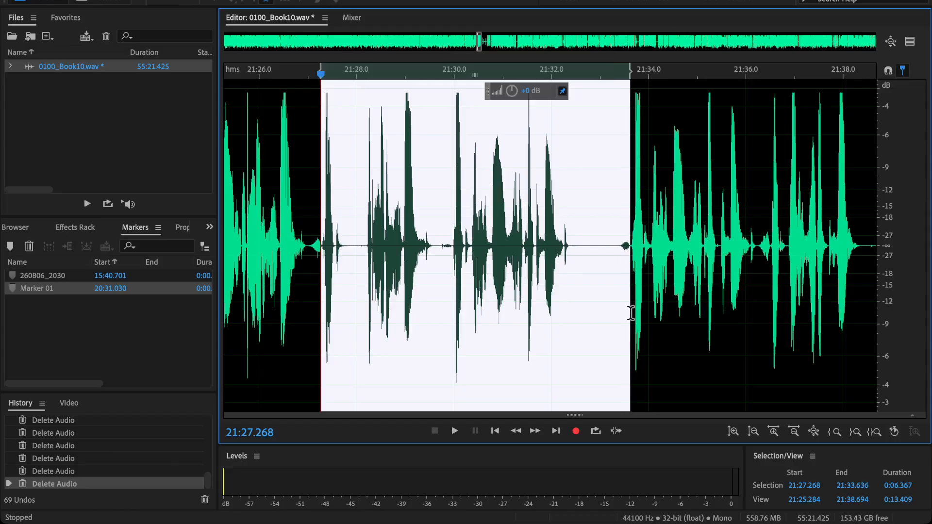
pyautogui.scroll(2, 292, 271)
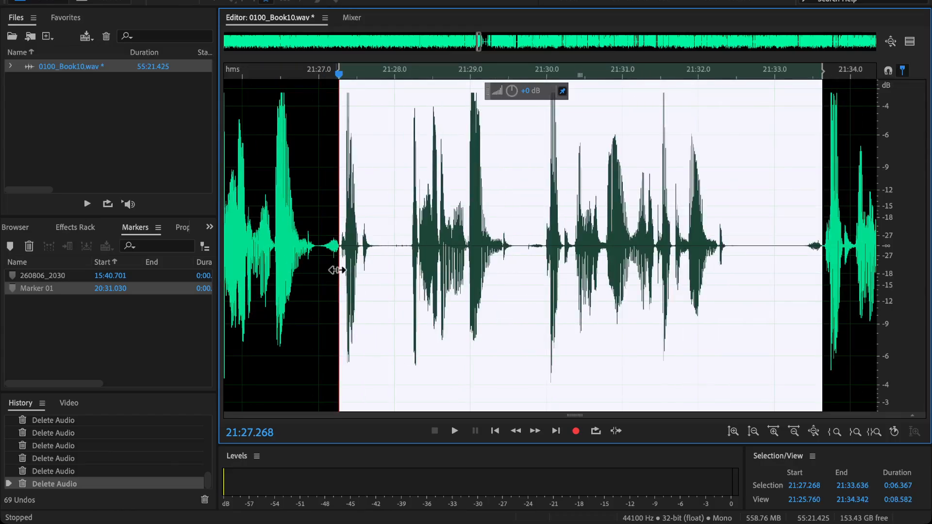
pyautogui.press('Delete')
pyautogui.click(248, 194)
pyautogui.press('space')
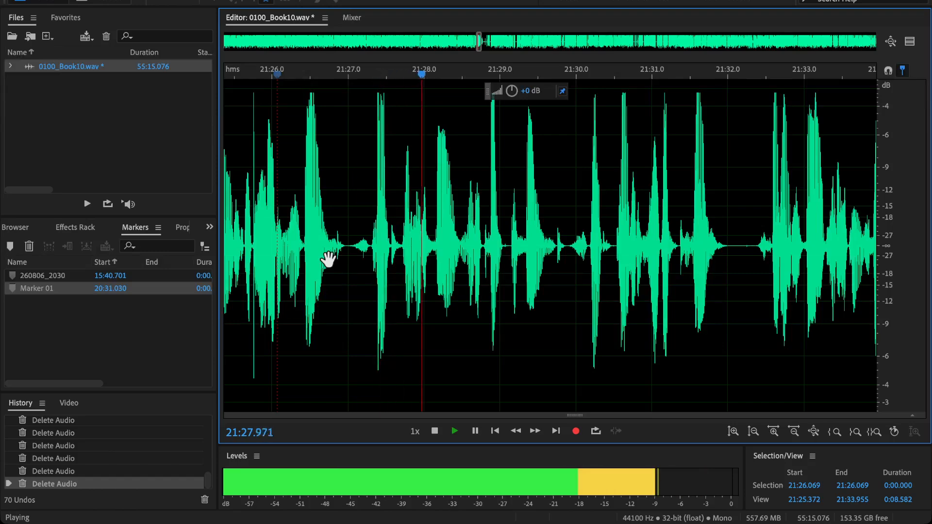
# Listen on past 21:40, delete about 5.4 seconds of repeated speech starting at about 21:36.6, and play back from about 21:35.2.
pyautogui.scroll(-5, 446, 241)
pyautogui.scroll(1, 542, 237)
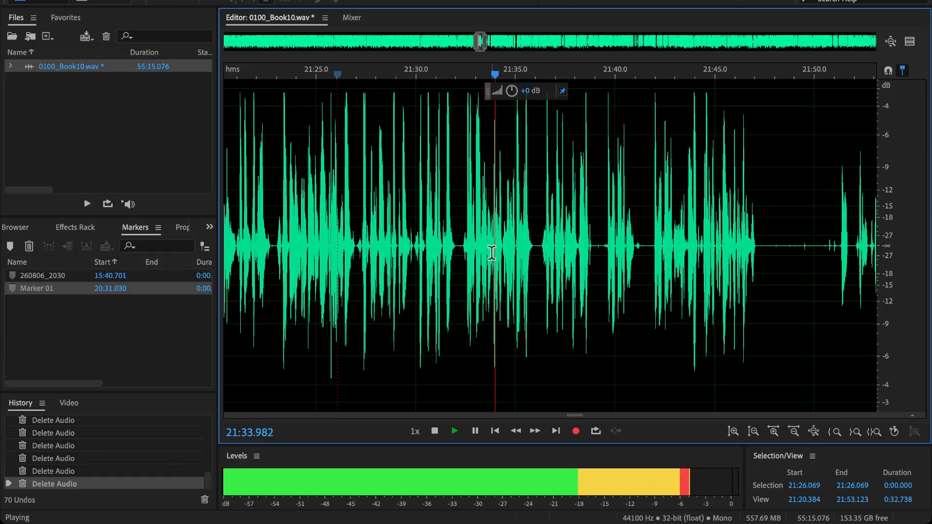
pyautogui.scroll(2, 578, 289)
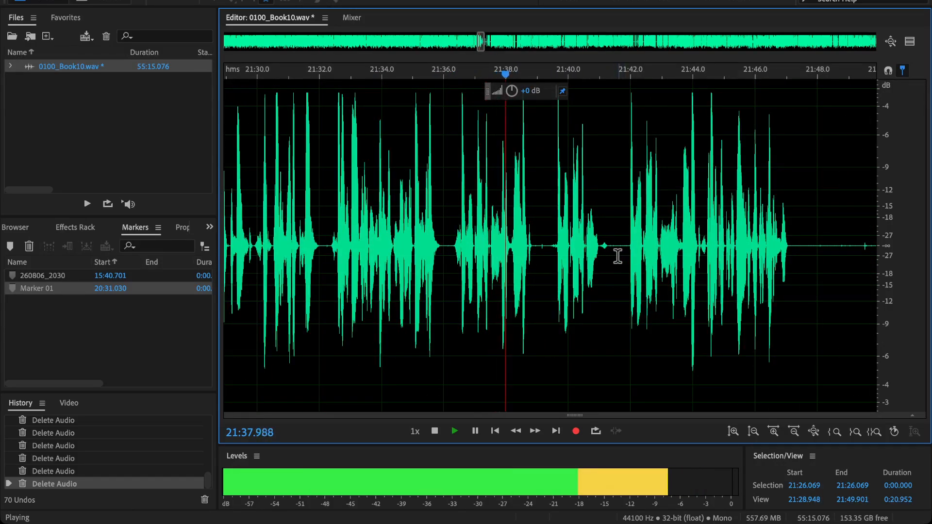
pyautogui.scroll(2, 623, 250)
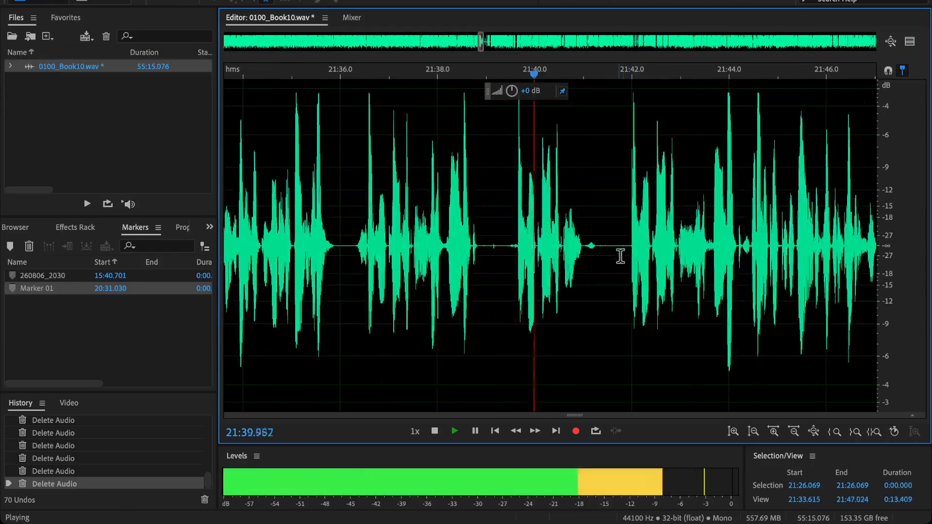
pyautogui.moveTo(631, 245); pyautogui.dragTo(367, 312)
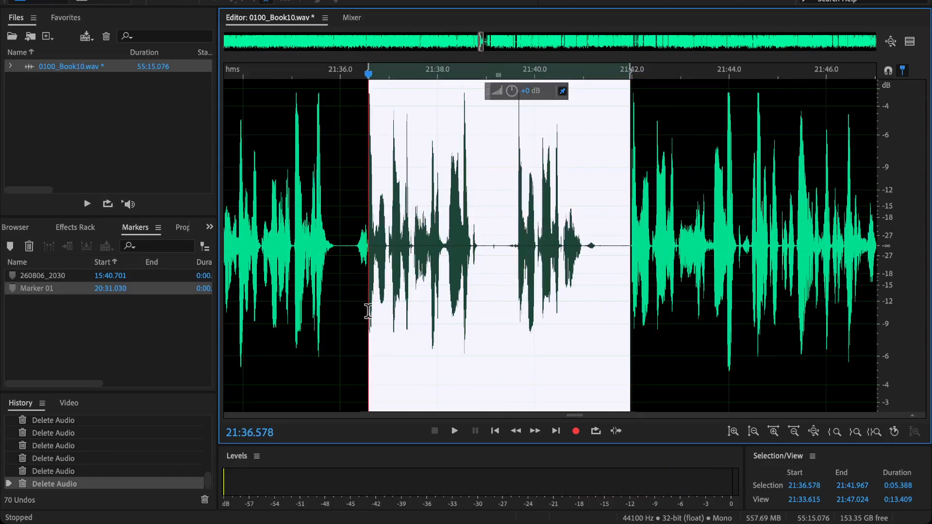
pyautogui.scroll(6, 369, 292)
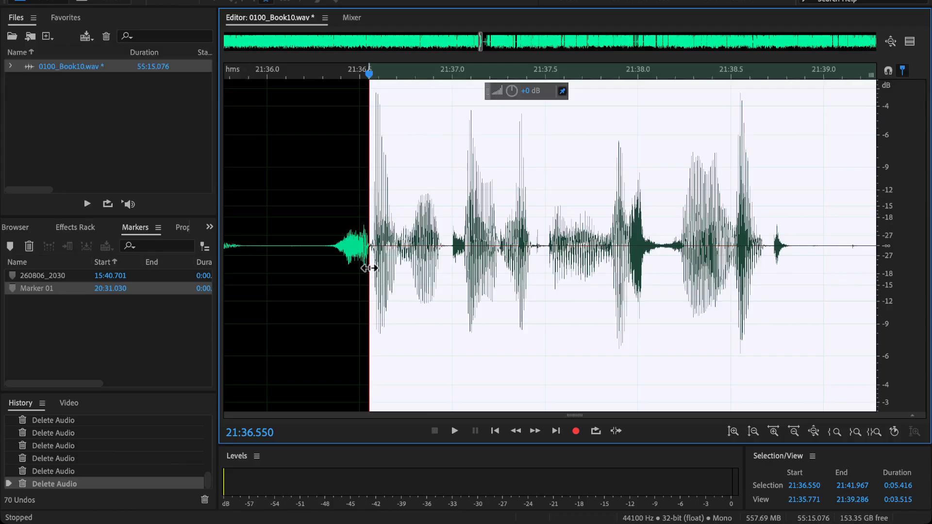
pyautogui.press('Delete')
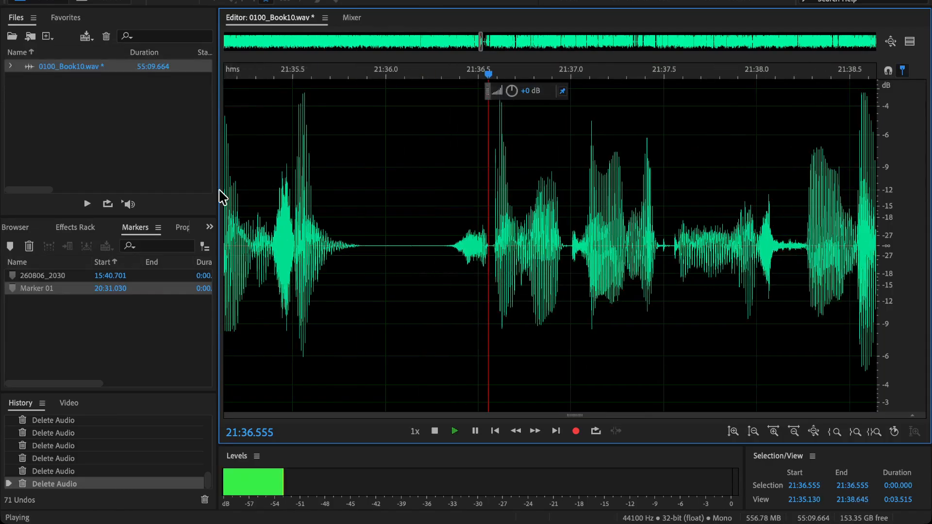
pyautogui.click(230, 196)
# Listen on to about 21:41.9 and audition the recording after the long pause, including near 22:35.6.
pyautogui.scroll(-10, 287, 238)
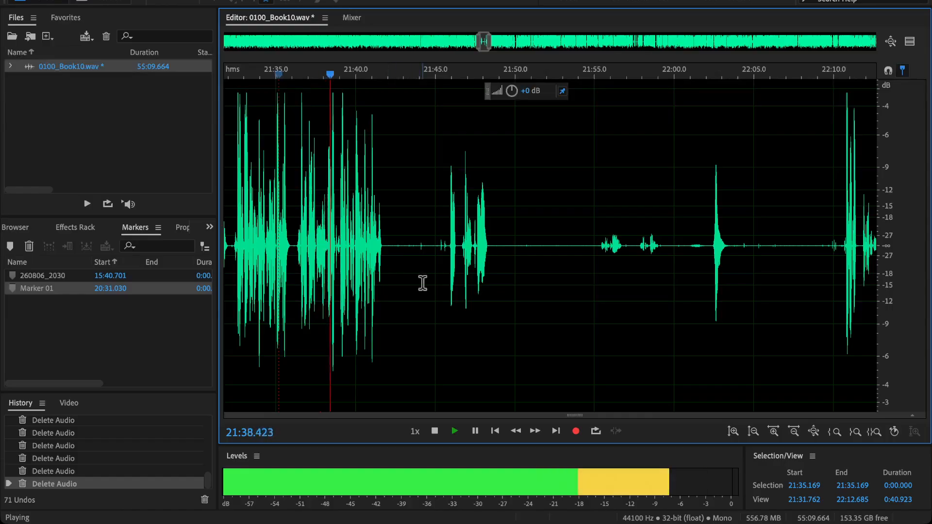
pyautogui.scroll(-4, 551, 308)
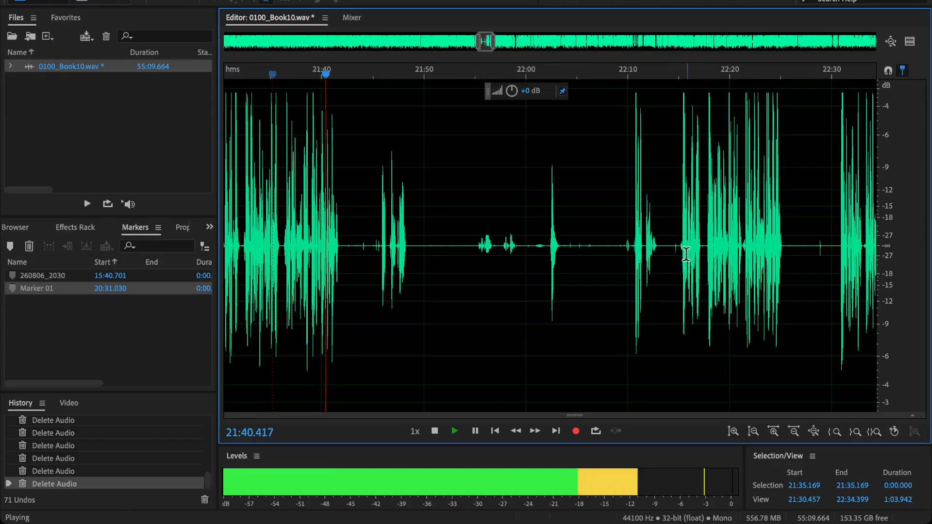
pyautogui.press('space')
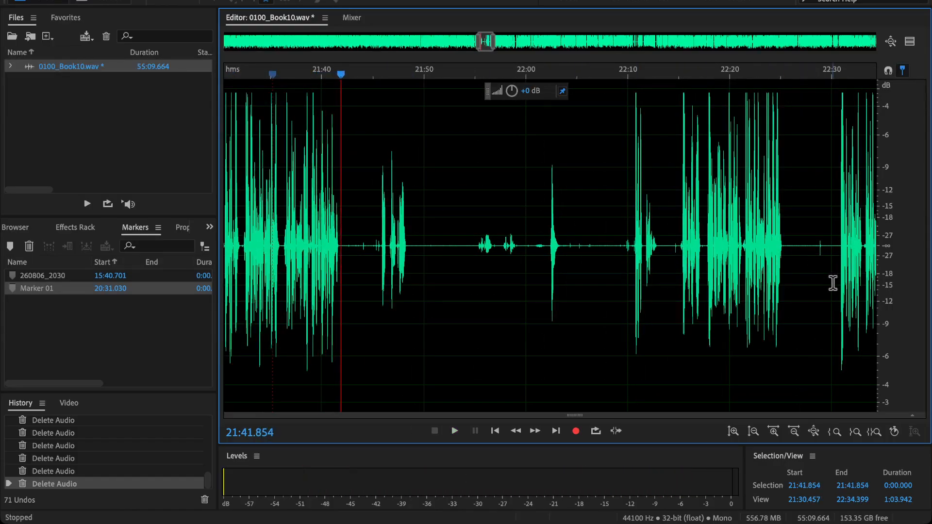
pyautogui.click(683, 260)
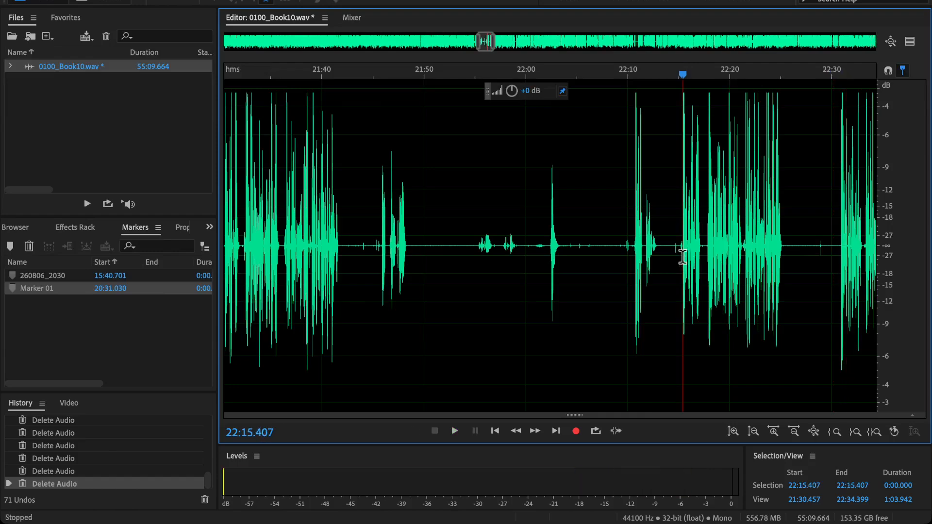
pyautogui.moveTo(690, 264); pyautogui.dragTo(550, 284)
pyautogui.press('space')
pyautogui.click(746, 262)
pyautogui.press('space')
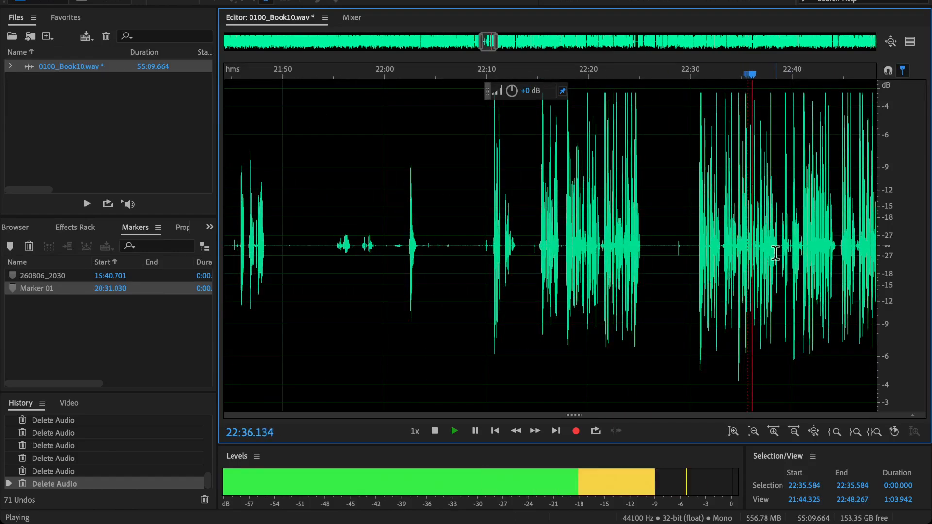
# Delete about 52 seconds of noises and discarded takes following the phrase that ends near 21:41.6.
pyautogui.scroll(-3, 438, 265)
pyautogui.press('space')
pyautogui.moveTo(355, 263); pyautogui.dragTo(682, 290)
pyautogui.press('Delete')
# Try deleting the take from about 21:41.7 to 21:46.7, play back from about 21:40.6, and undo the deletion.
pyautogui.scroll(6, 344, 231)
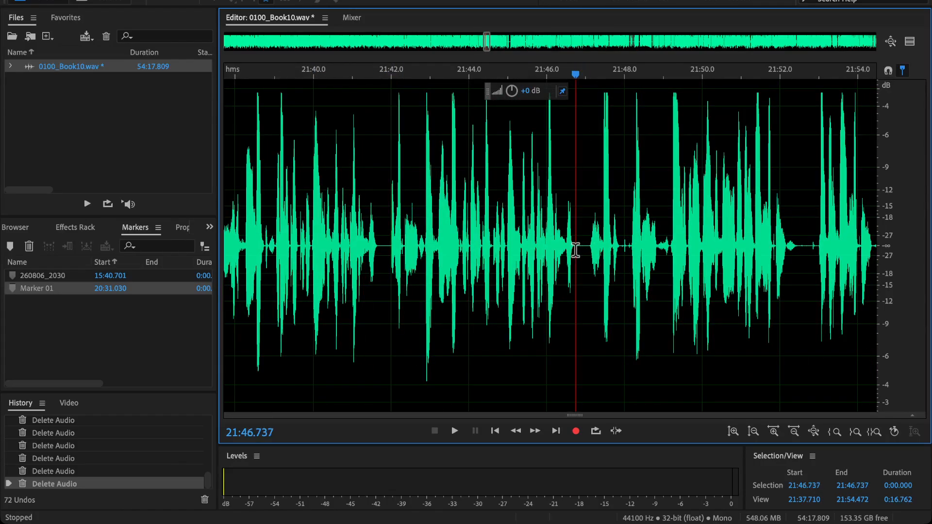
pyautogui.moveTo(576, 250); pyautogui.dragTo(379, 295)
pyautogui.press('Delete')
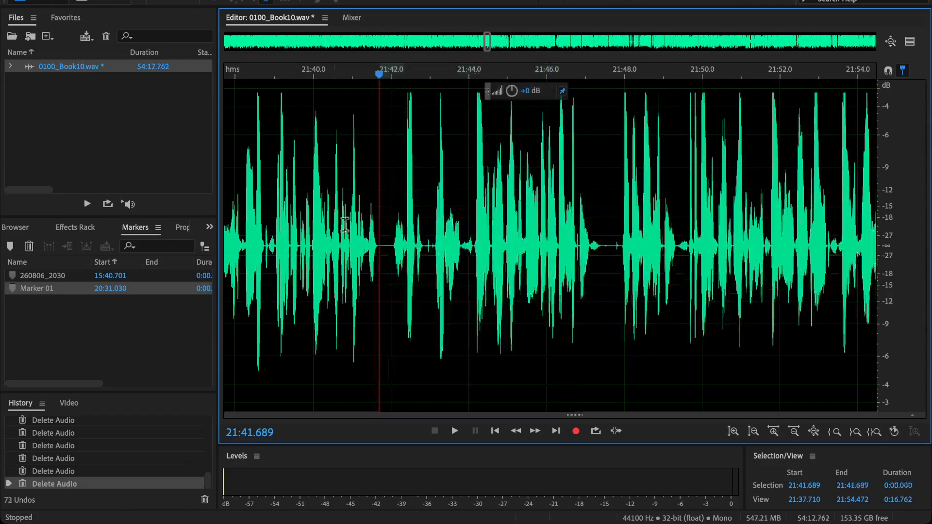
pyautogui.click(335, 216)
pyautogui.press('space')
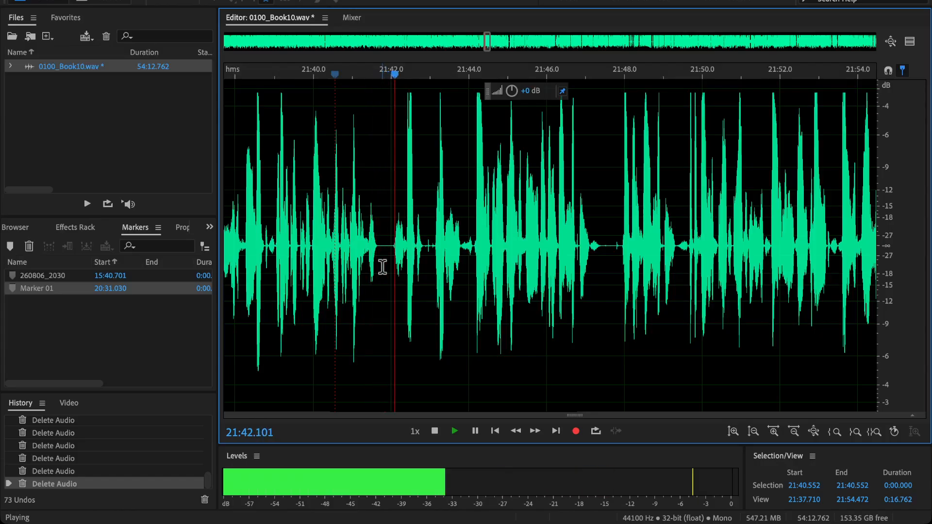
pyautogui.hotkey('ctrl', 'z')
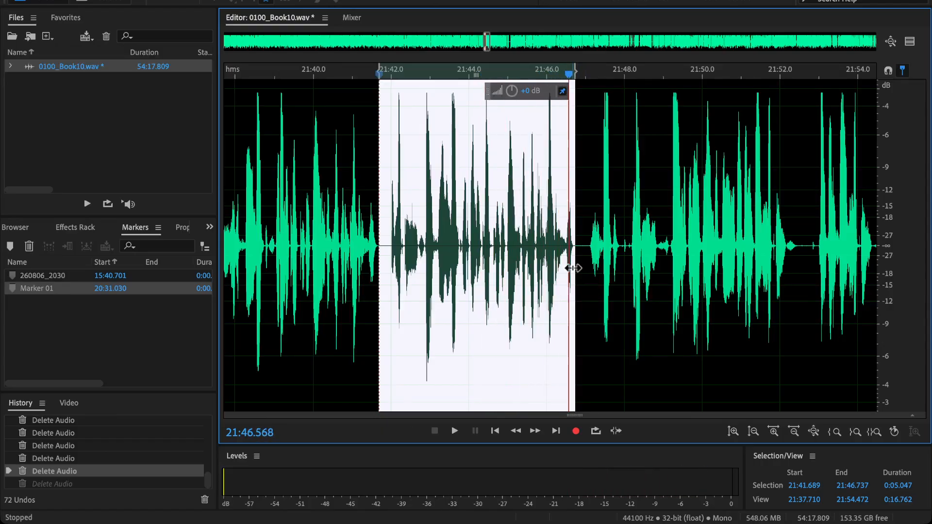
# Delete about 5 seconds of repeated speech starting at about 21:41.7 and play back from about 21:40.0.
pyautogui.press('Delete')
pyautogui.click(312, 228)
pyautogui.press('space')
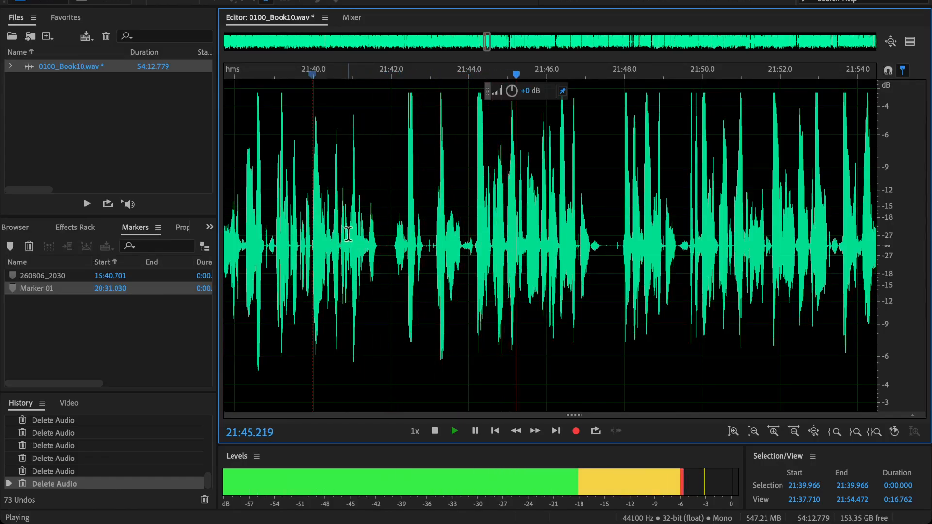
# Listen on to about 21:48.8 and audition from about 21:45.9 to 21:46.3 to locate where the repeated words begin.
pyautogui.scroll(-3, 549, 238)
pyautogui.scroll(6, 563, 258)
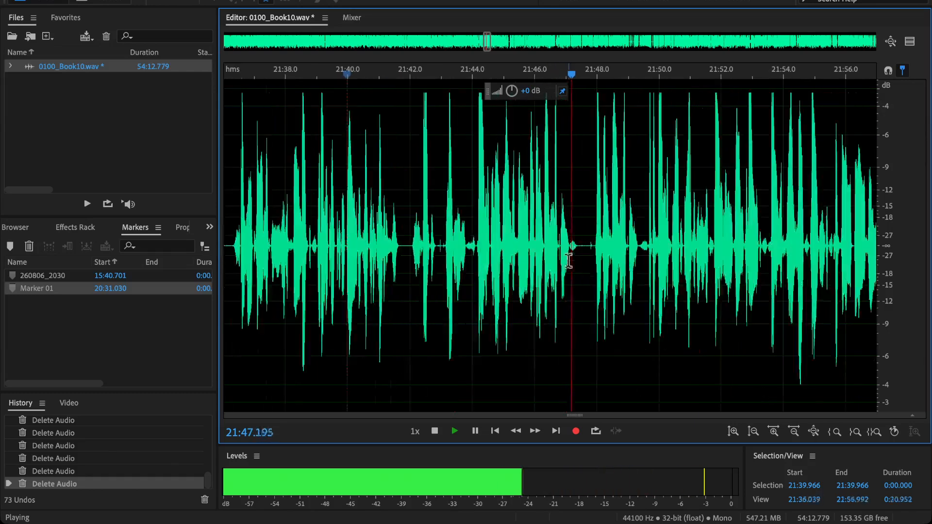
pyautogui.press('space')
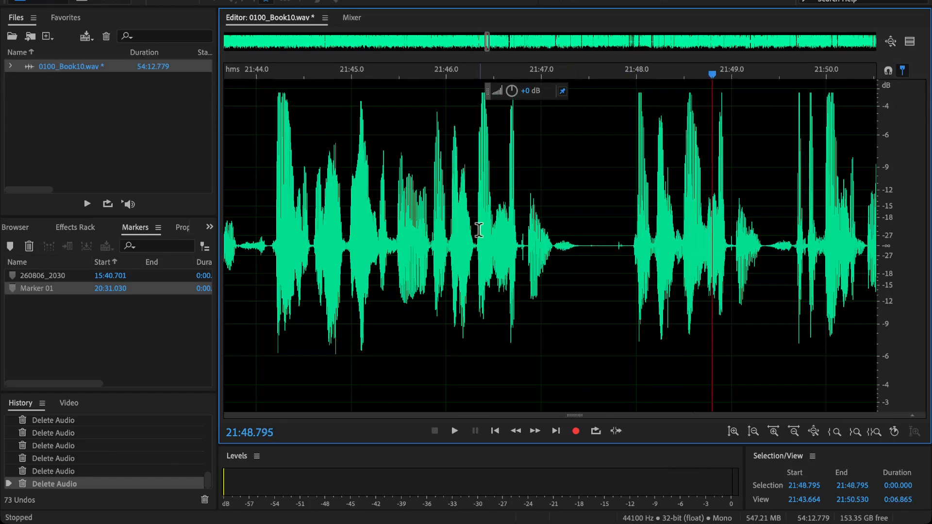
pyautogui.click(434, 247)
pyautogui.press('space')
pyautogui.press('space')
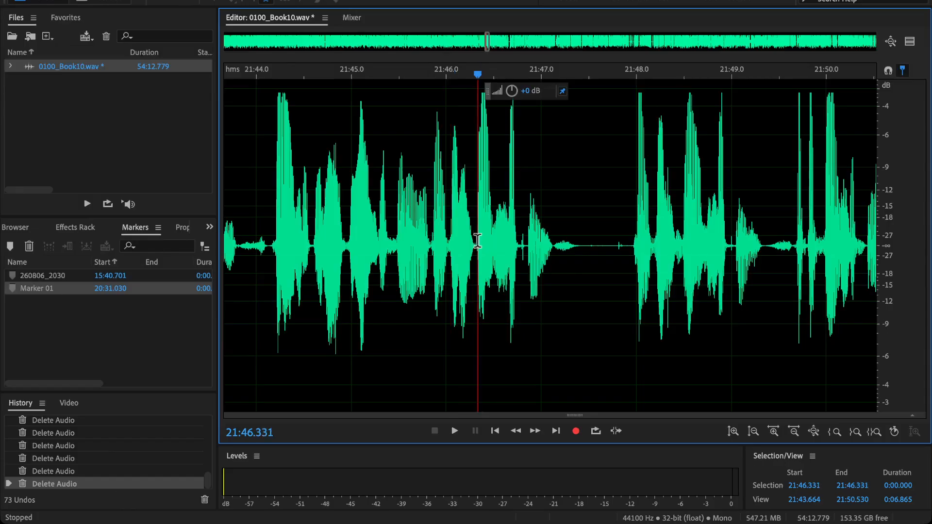
# Delete about 2.2 seconds of repeated words starting at about 21:46.3 and play back from about 21:45.6 past the join.
pyautogui.moveTo(477, 242); pyautogui.dragTo(673, 305)
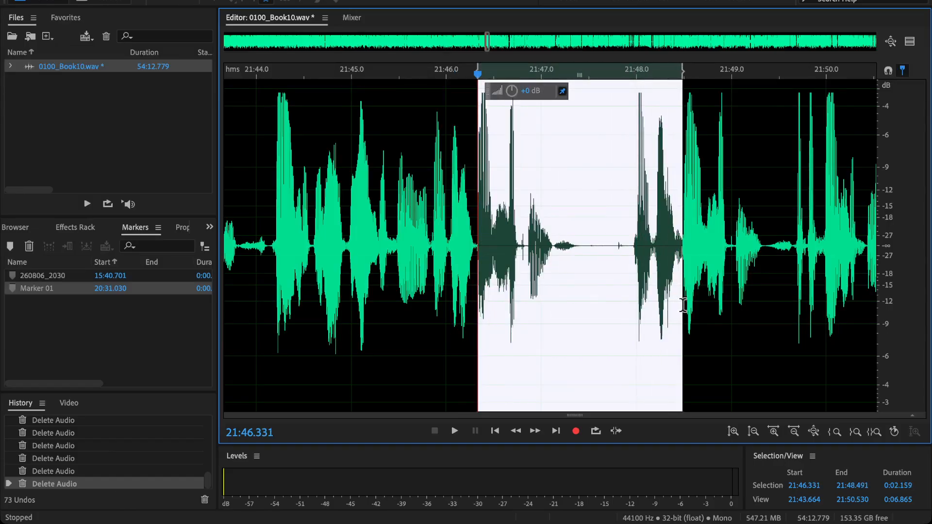
pyautogui.press('Delete')
pyautogui.press('space')
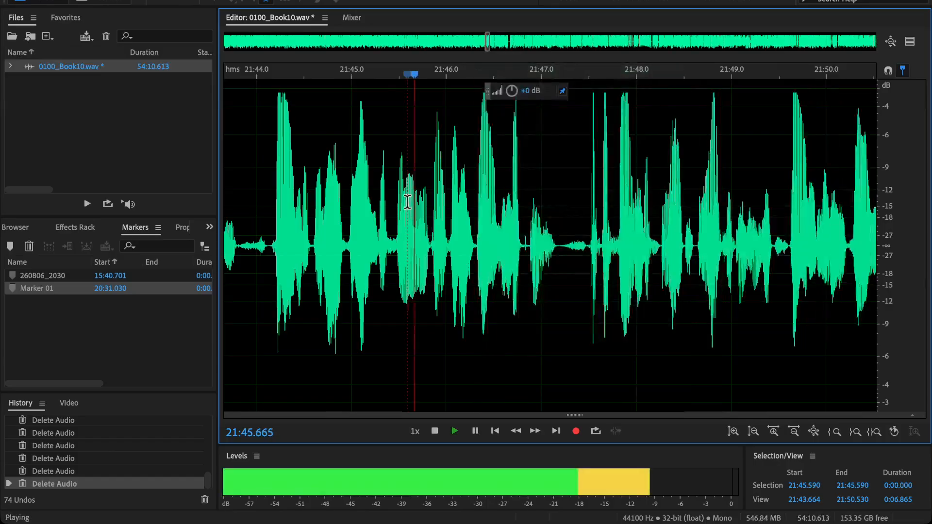
pyautogui.scroll(-5, 415, 202)
pyautogui.scroll(3, 438, 291)
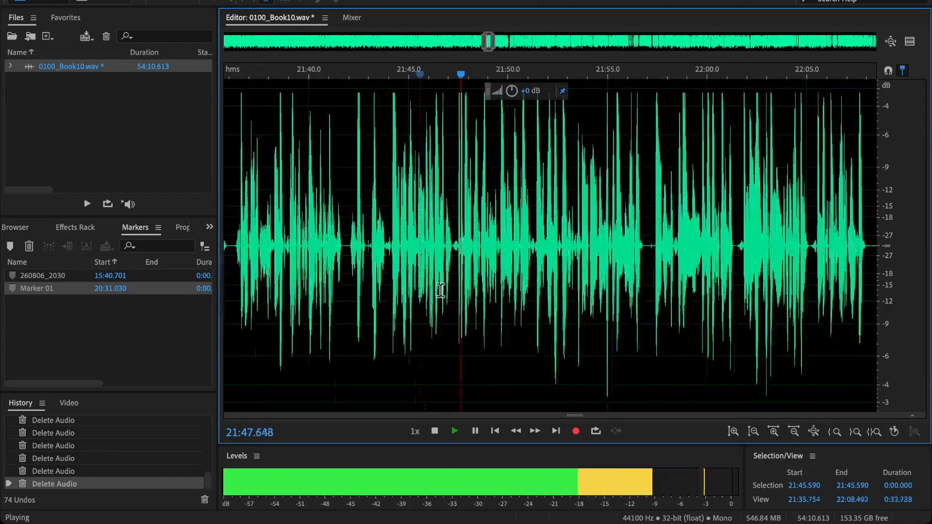
pyautogui.scroll(-3, 501, 261)
pyautogui.scroll(1, 265, 222)
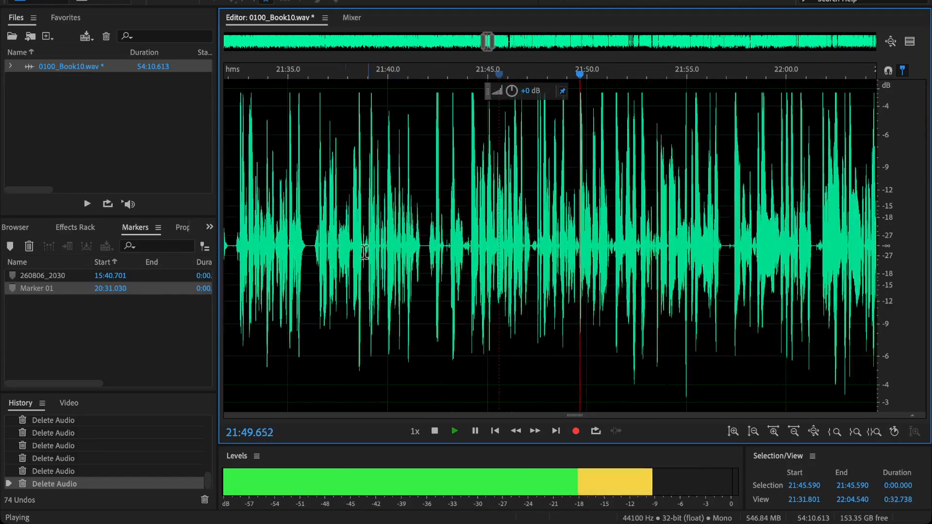
# Play back from about 21:34.0 and 21:40.3, and replace about 0.33 seconds of the pause at about 21:41.7 with silence.
pyautogui.press('space')
pyautogui.click(268, 224)
pyautogui.press('space')
pyautogui.moveTo(282, 262); pyautogui.dragTo(448, 248)
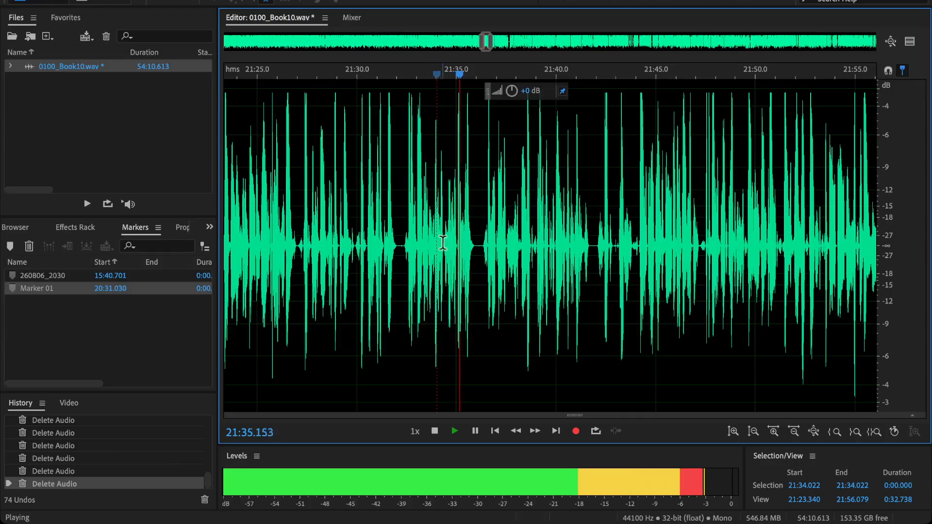
pyautogui.click(562, 245)
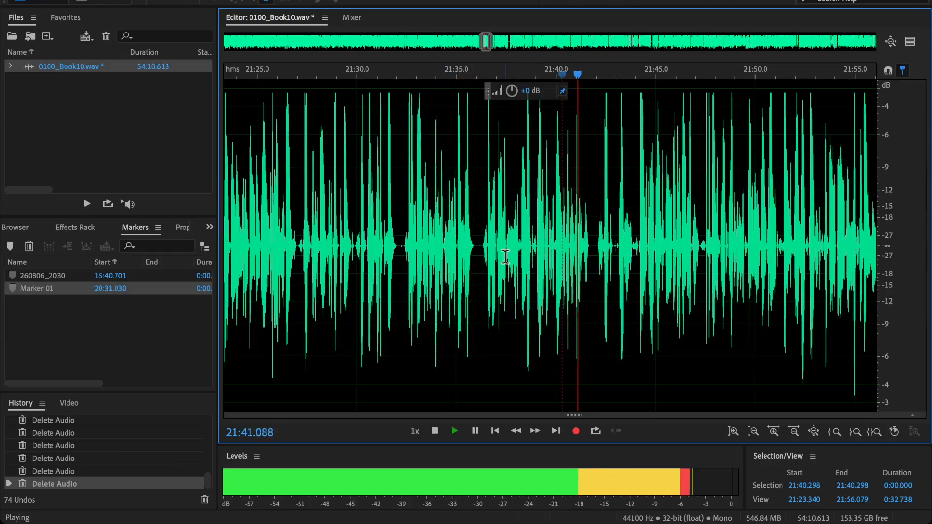
pyautogui.scroll(3, 617, 284)
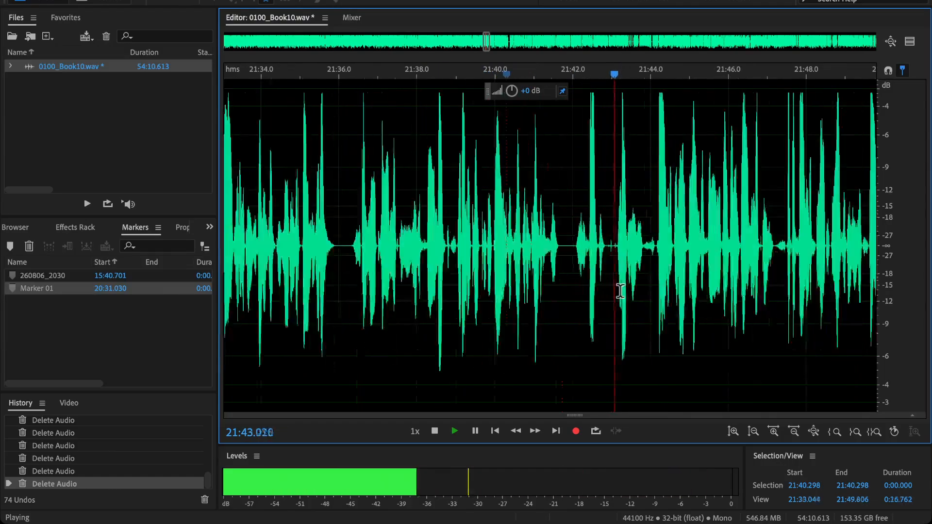
pyautogui.click(562, 257)
pyautogui.press('space')
pyautogui.moveTo(562, 257); pyautogui.dragTo(588, 266)
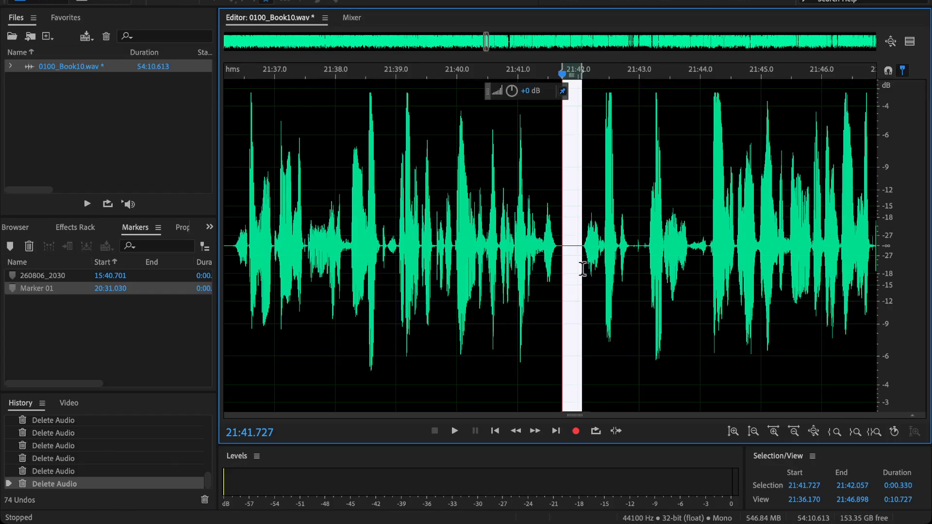
pyautogui.press('s')
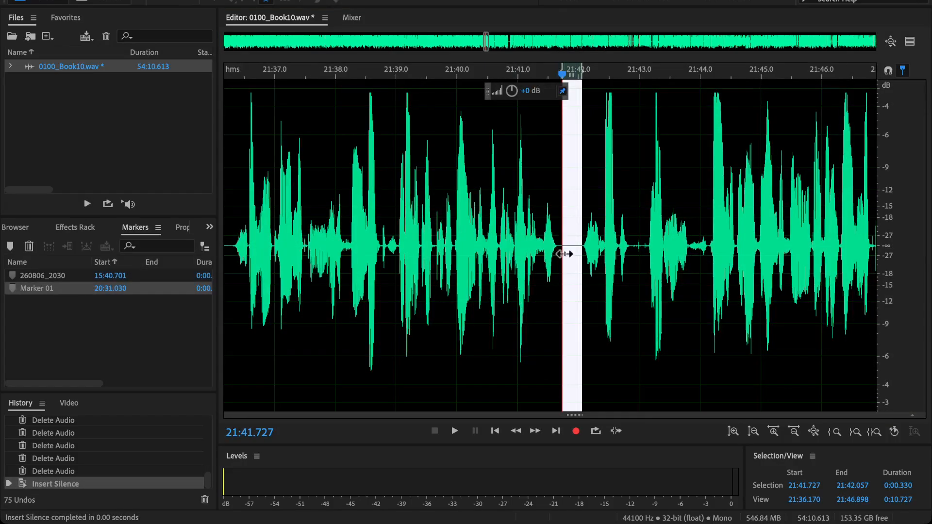
# Lengthen the pause at about 21:41.7 by pasting in about 0.17 seconds of copied silence, and play back from about 21:40.2.
pyautogui.moveTo(565, 255); pyautogui.dragTo(568, 256)
pyautogui.press('super+c')
pyautogui.click(580, 255)
pyautogui.click(572, 252)
pyautogui.press('super+v')
pyautogui.click(470, 210)
pyautogui.press('space')
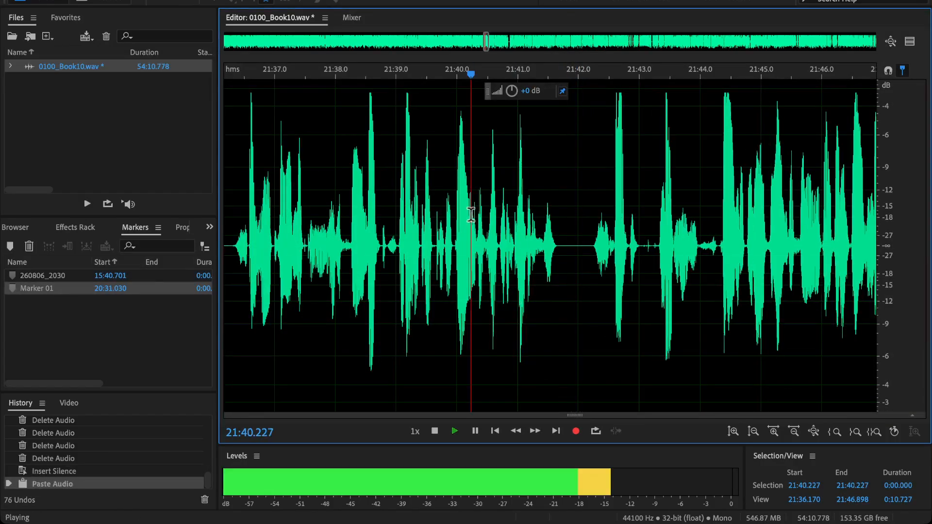
# Listen on to about 21:58.0 and audition from about 21:55.3 to locate where the repeated take begins.
pyautogui.scroll(-10, 458, 226)
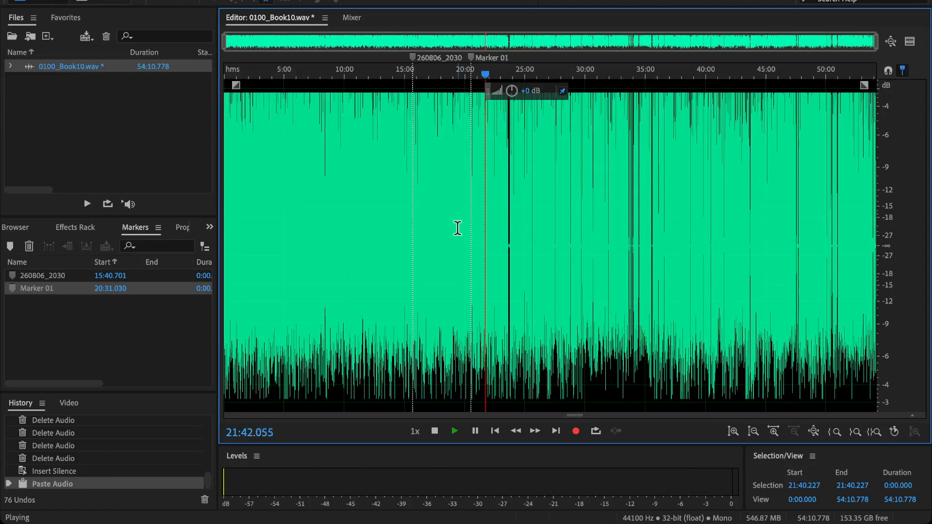
pyautogui.scroll(10, 458, 227)
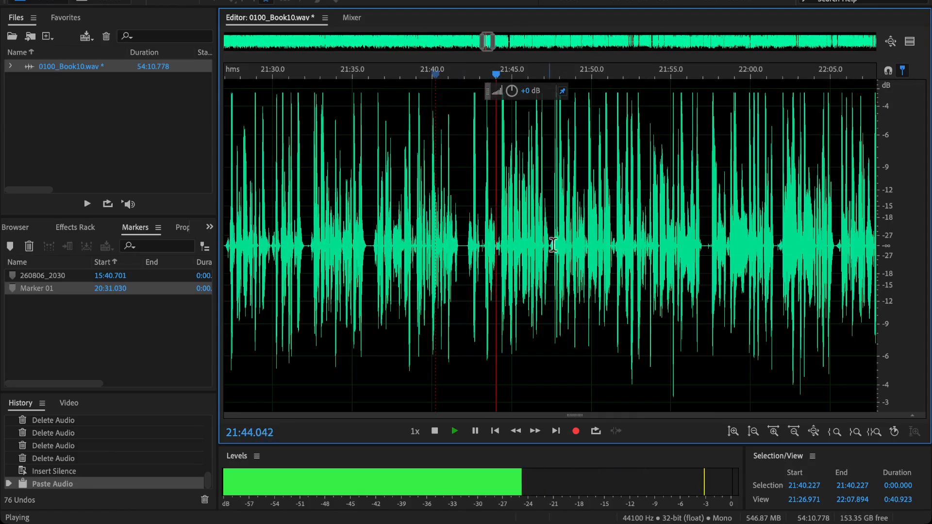
pyautogui.hscroll(3, 558, 246)
pyautogui.scroll(2, 469, 254)
pyautogui.hscroll(2, 475, 254)
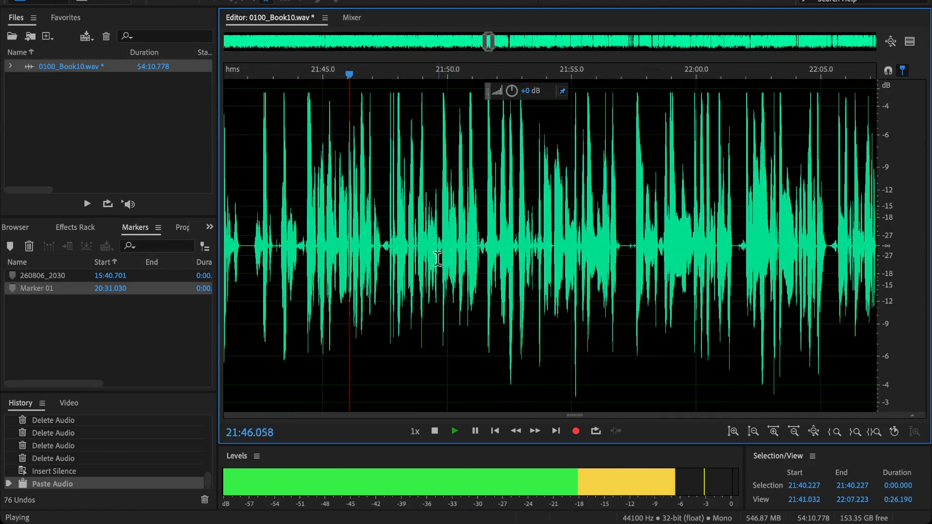
pyautogui.scroll(-2, 437, 259)
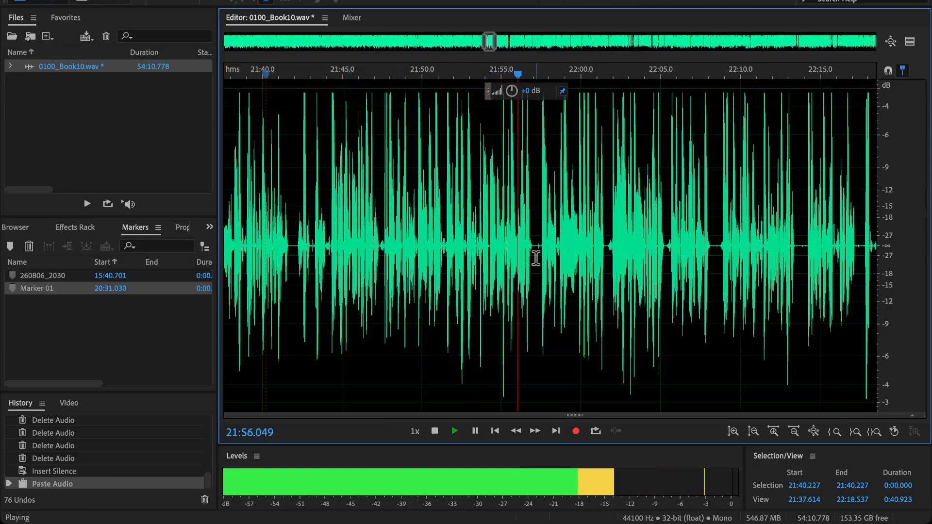
pyautogui.scroll(8, 497, 300)
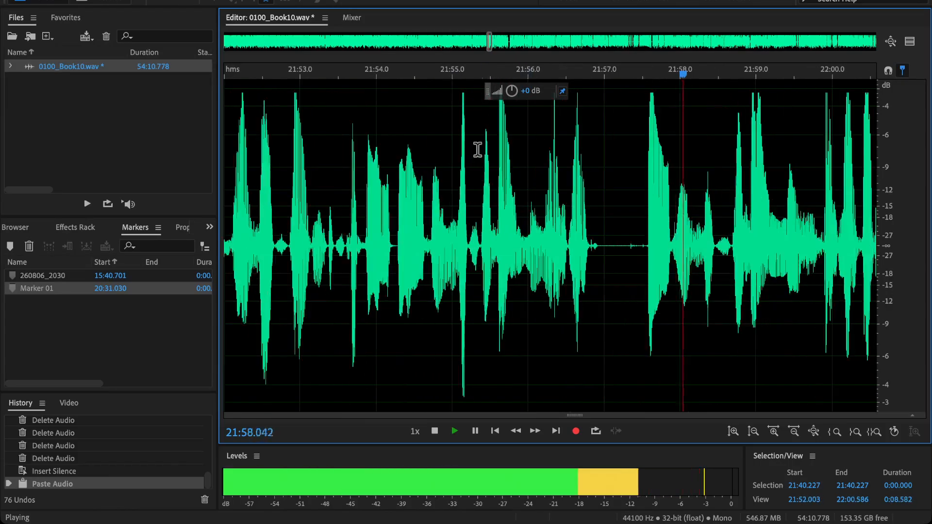
pyautogui.press('space')
pyautogui.press('space')
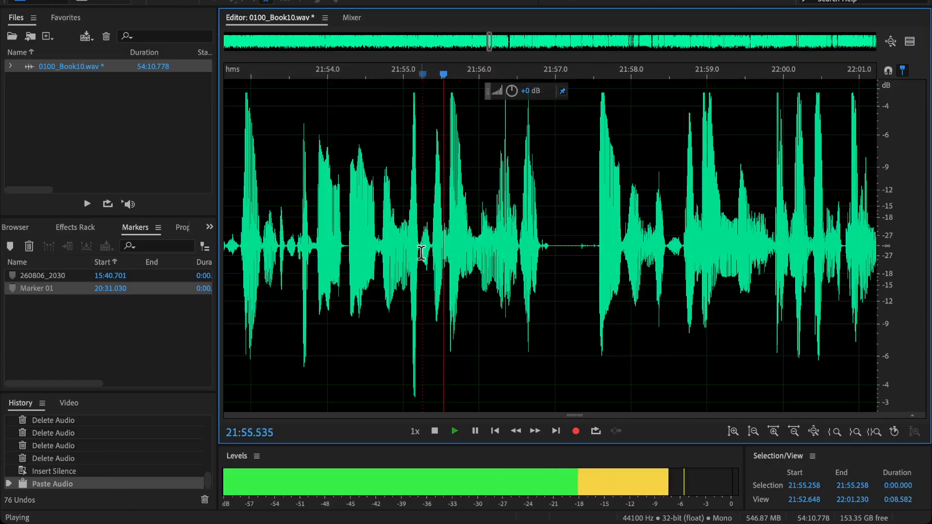
# Delete about 3.3 seconds of repeated speech starting at about 21:55.2 and play back from about 21:53.9.
pyautogui.press('space')
pyautogui.click(420, 254)
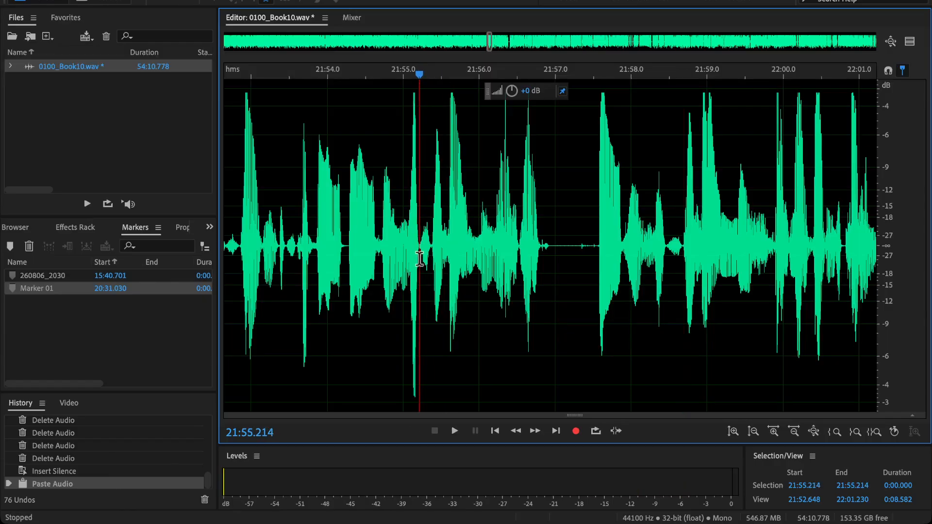
pyautogui.moveTo(420, 259); pyautogui.dragTo(670, 292)
pyautogui.press('Delete')
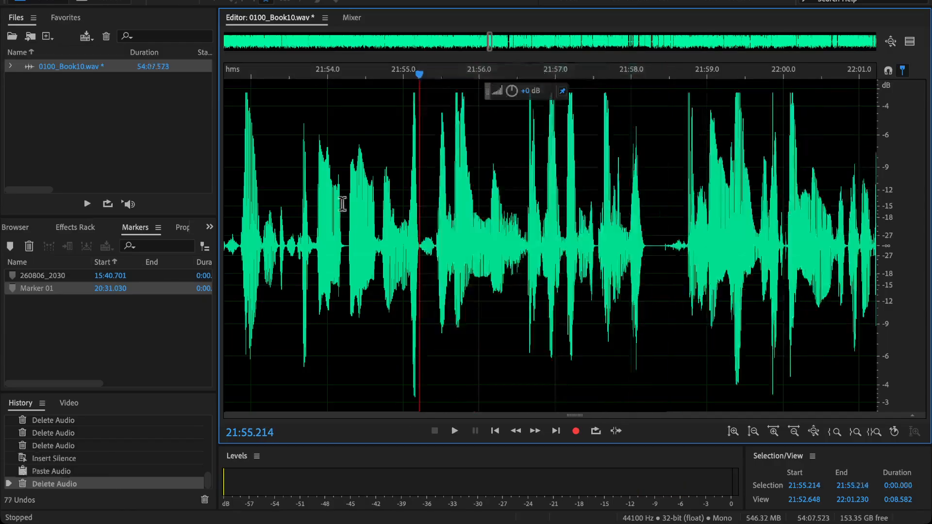
pyautogui.click(315, 207)
pyautogui.press('space')
pyautogui.scroll(-5, 320, 208)
# Listen on past about 22:05.4 and audition from about 22:10.9 to compare the repeated phrases.
pyautogui.moveTo(454, 242); pyautogui.dragTo(416, 251)
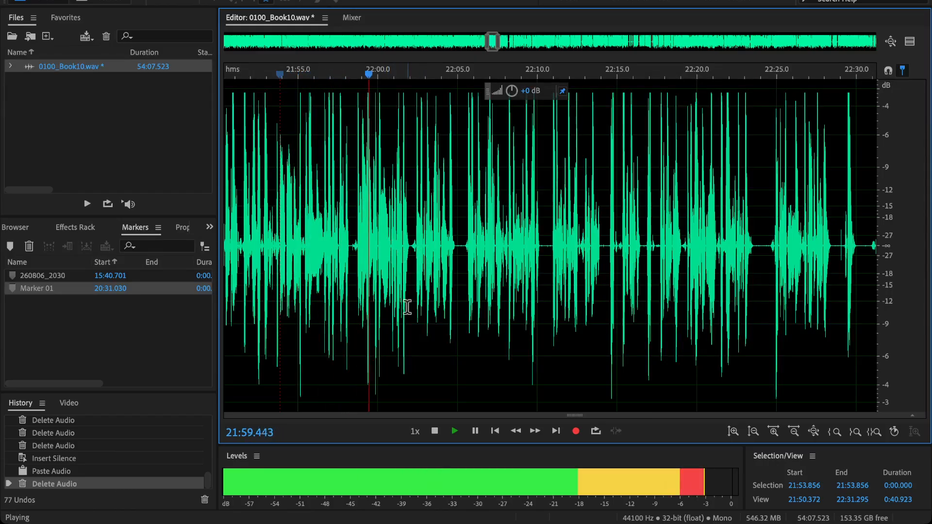
pyautogui.hscroll(1, 387, 282)
pyautogui.hscroll(-1, 419, 270)
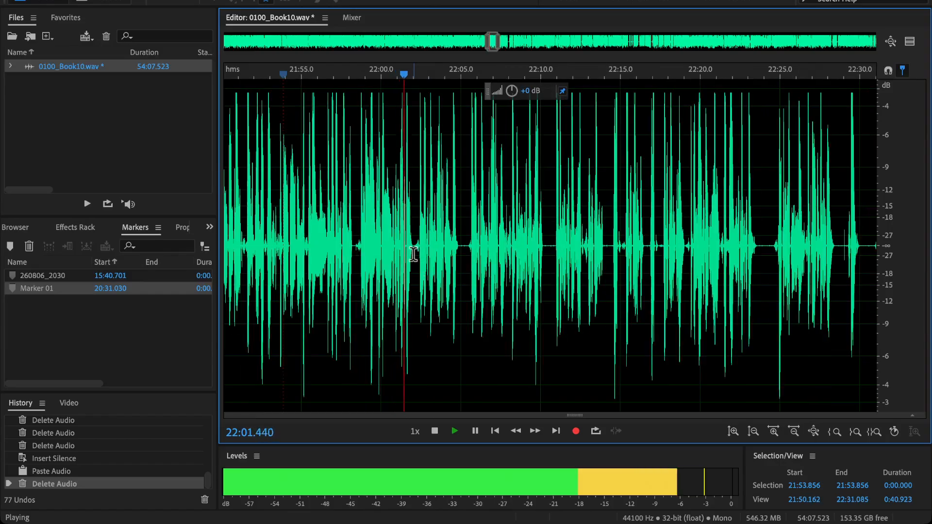
pyautogui.scroll(3, 413, 253)
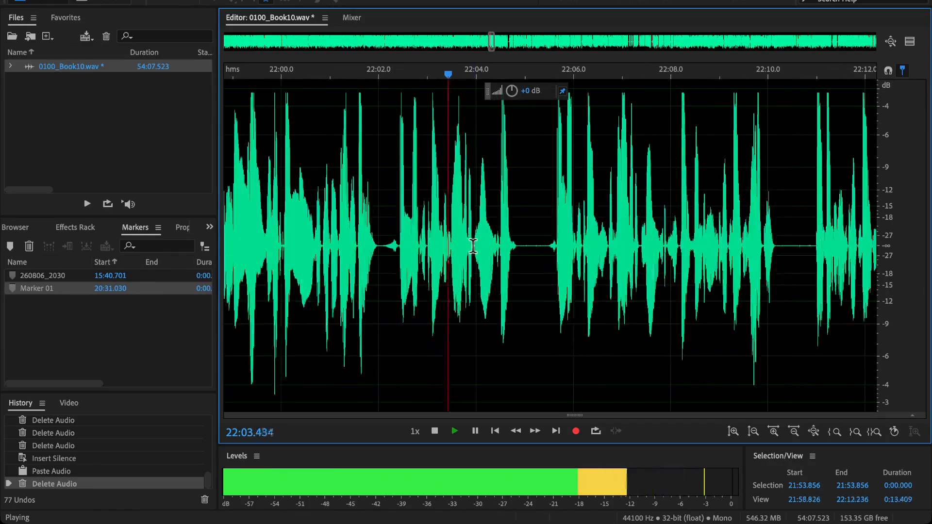
pyautogui.scroll(1, 577, 252)
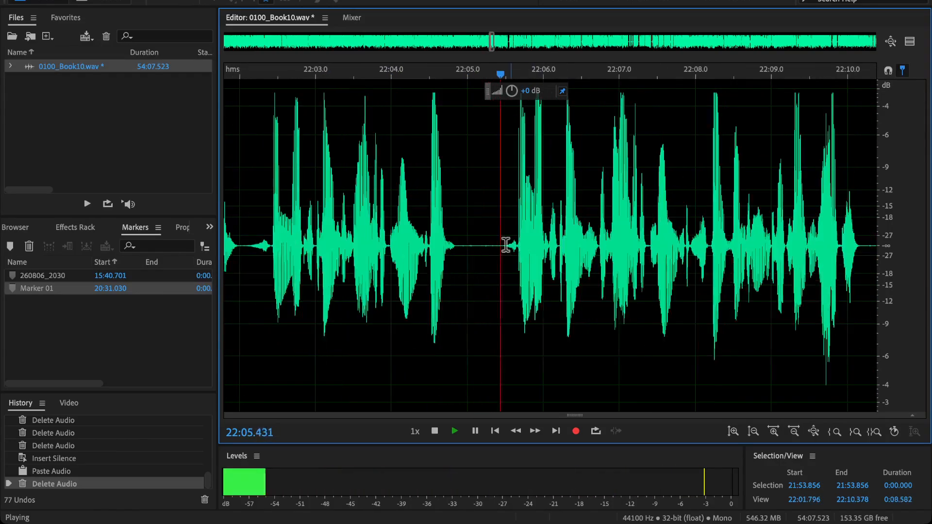
pyautogui.hscroll(3, 568, 249)
pyautogui.press('space')
pyautogui.press('space')
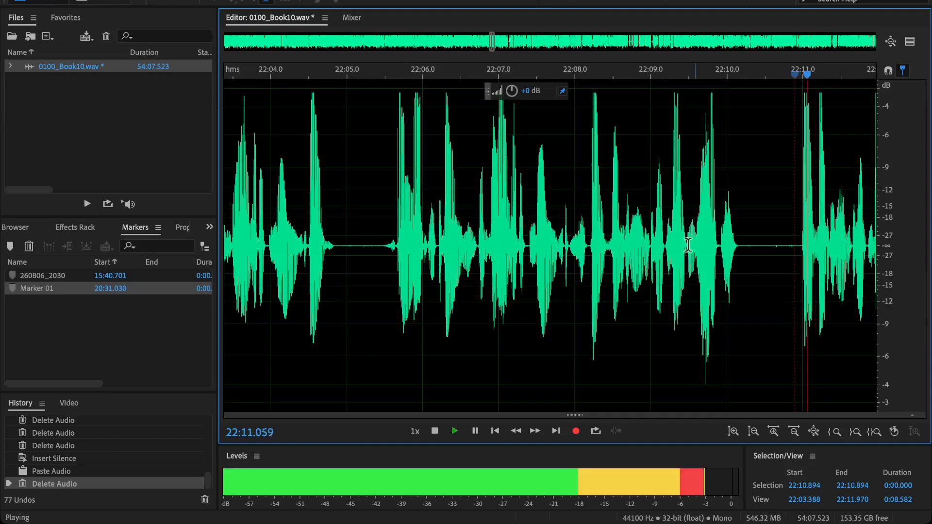
pyautogui.scroll(-2, 481, 244)
pyautogui.press('space')
# Delete about 3.3 seconds of repeated speech starting at about 22:02.4 and play back from about 22:01.0.
pyautogui.scroll(2, 481, 244)
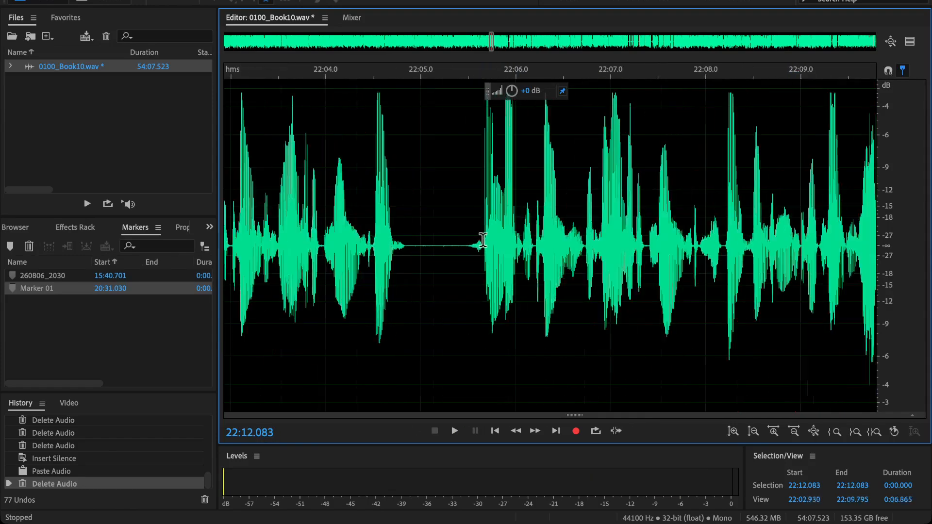
pyautogui.moveTo(483, 245); pyautogui.dragTo(316, 284)
pyautogui.press('Delete')
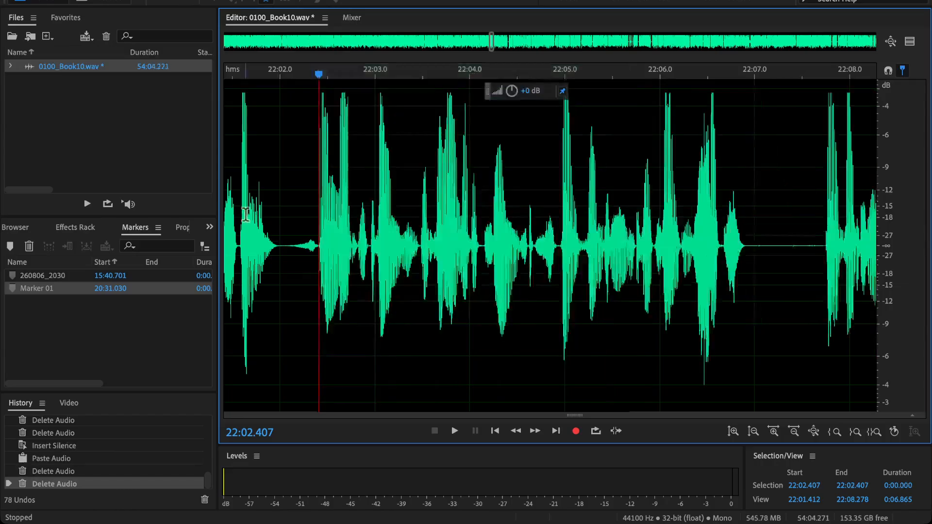
pyautogui.scroll(-3, 317, 242)
pyautogui.click(316, 222)
pyautogui.press('space')
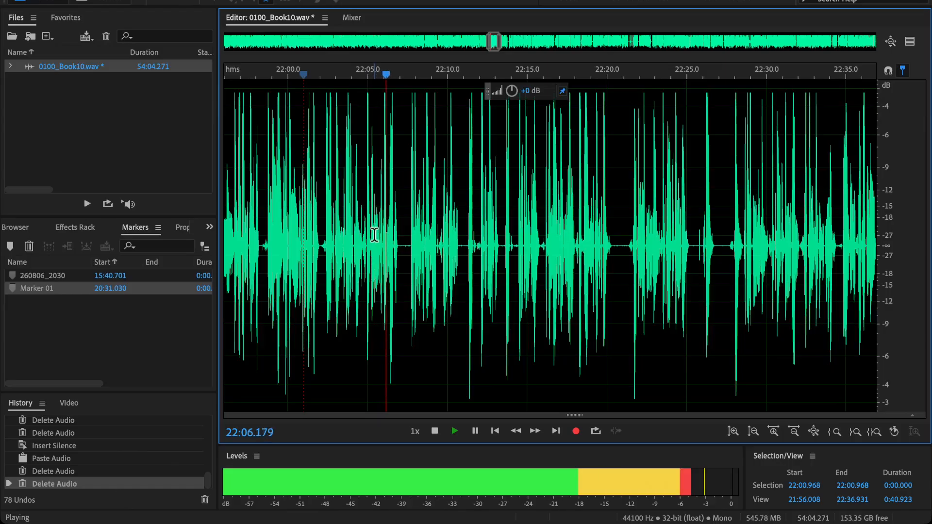
# Listen on to about 22:08.2 and audition from about 22:12.0, 22:07.4 and 22:05.1 to find the matching words.
pyautogui.scroll(4, 491, 322)
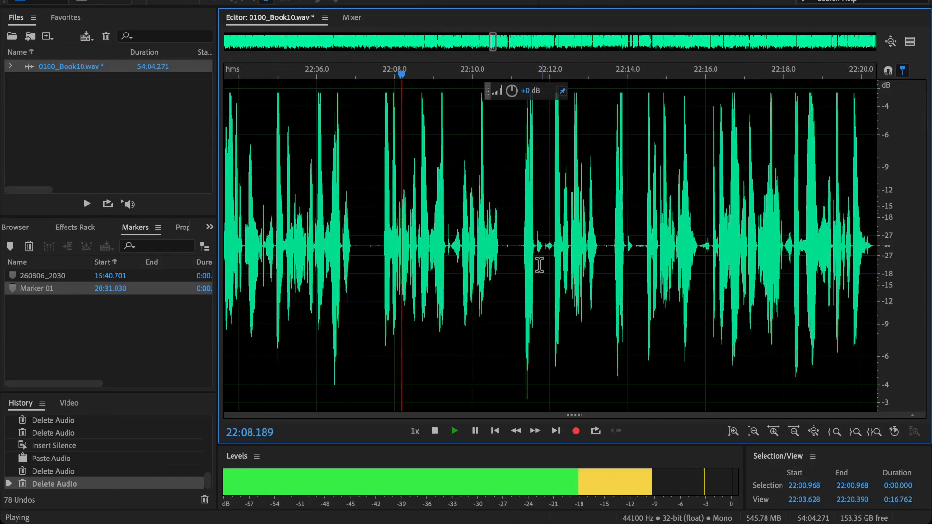
pyautogui.hscroll(-3, 540, 265)
pyautogui.click(647, 258)
pyautogui.press('space')
pyautogui.press('space')
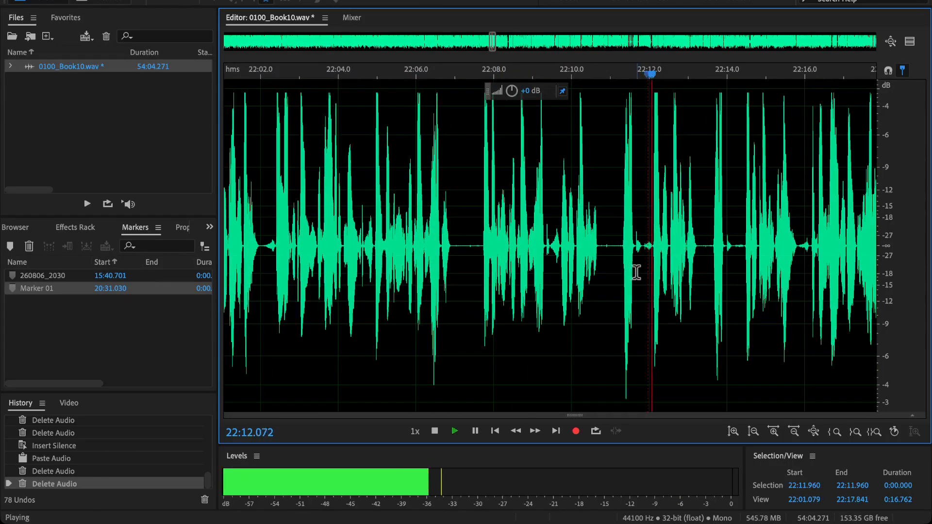
pyautogui.press('space')
pyautogui.press('space')
pyautogui.scroll(3, 468, 260)
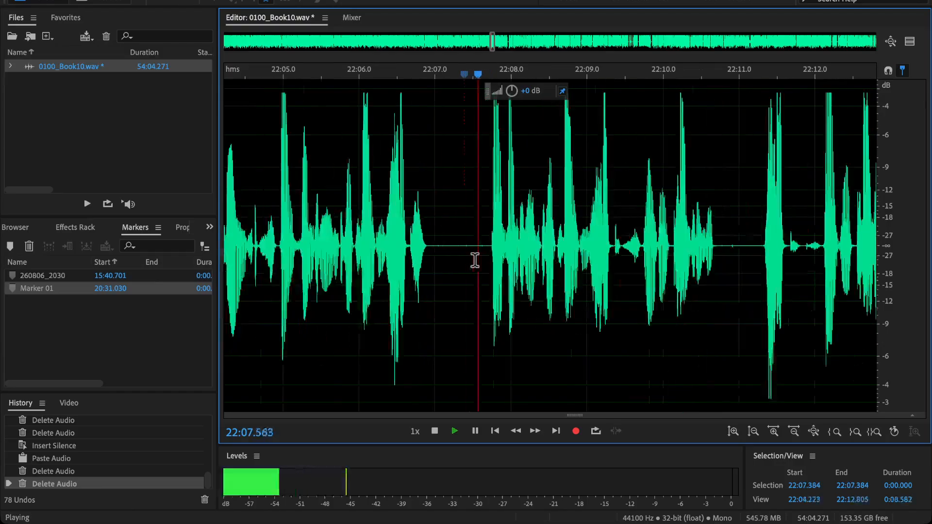
pyautogui.press('space')
pyautogui.press('space')
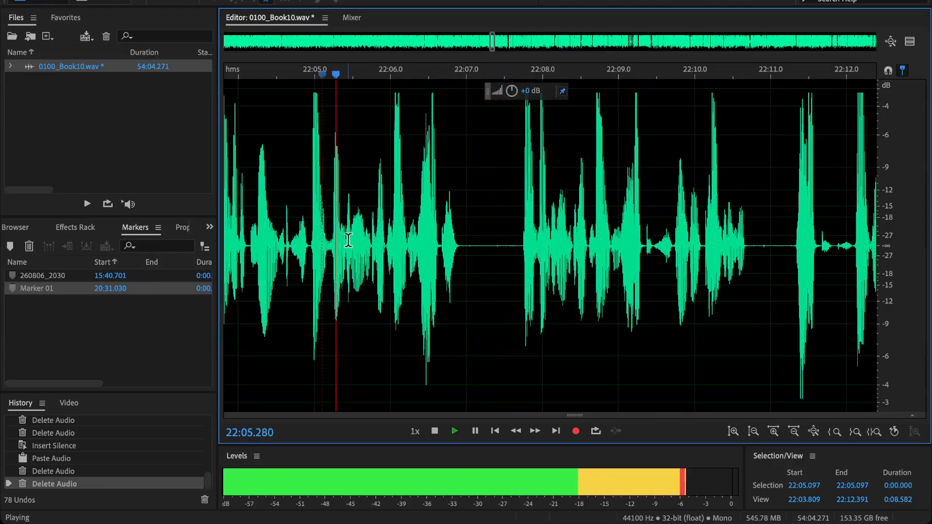
# Delete the repeated words from about 22:05.4 to 22:08.1 and play back across the join from about 22:04.8.
pyautogui.press('space')
pyautogui.press('=')
pyautogui.moveTo(350, 267); pyautogui.dragTo(655, 323)
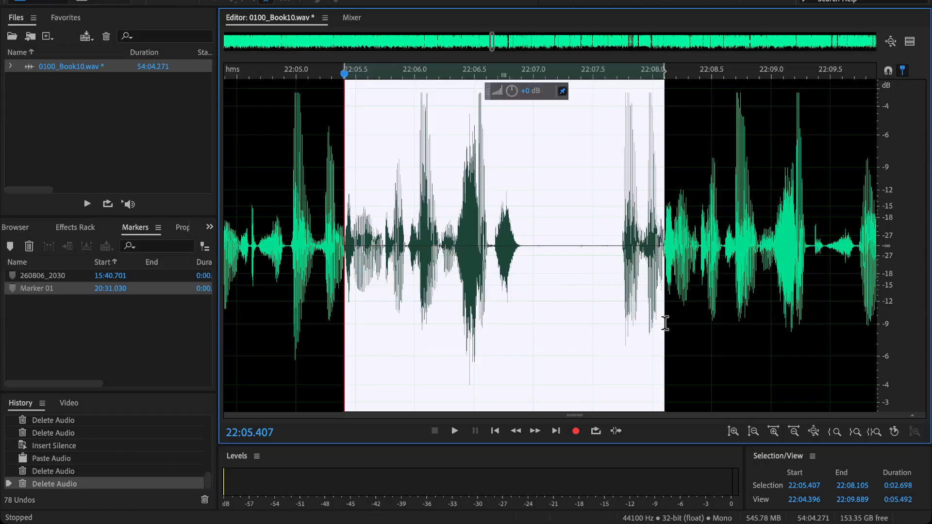
pyautogui.press('Delete')
pyautogui.click(334, 198)
pyautogui.press('space')
pyautogui.press('space')
pyautogui.click(272, 205)
pyautogui.press('space')
# Audition from about 22:11.8, delete the repeated take from about 22:07.0 to 22:11.7, and play back from about 22:05.9.
pyautogui.scroll(-9, 274, 219)
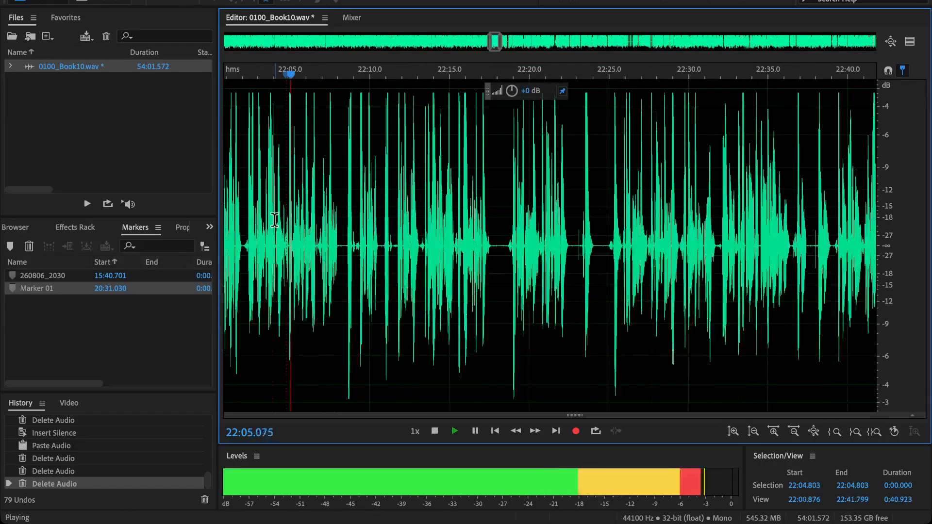
pyautogui.scroll(4, 291, 221)
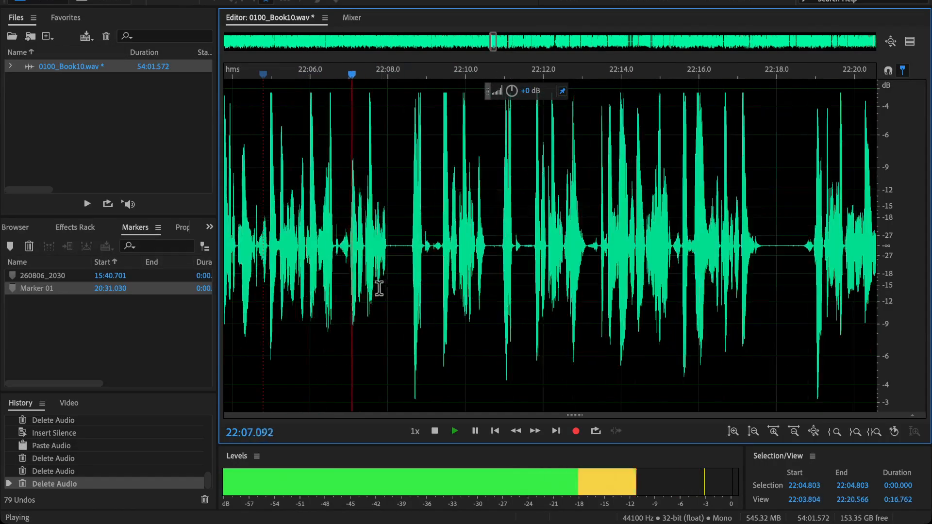
pyautogui.scroll(1, 401, 278)
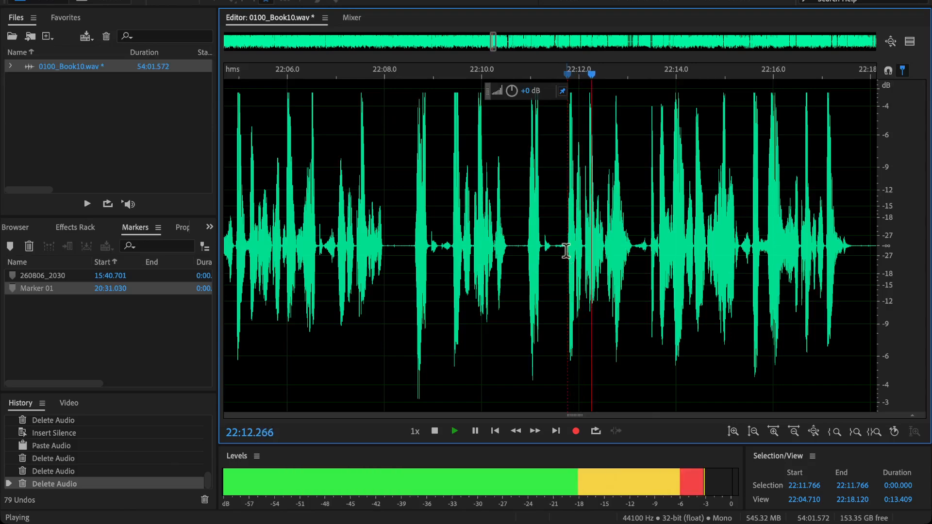
pyautogui.press('space')
pyautogui.moveTo(567, 272); pyautogui.dragTo(338, 313)
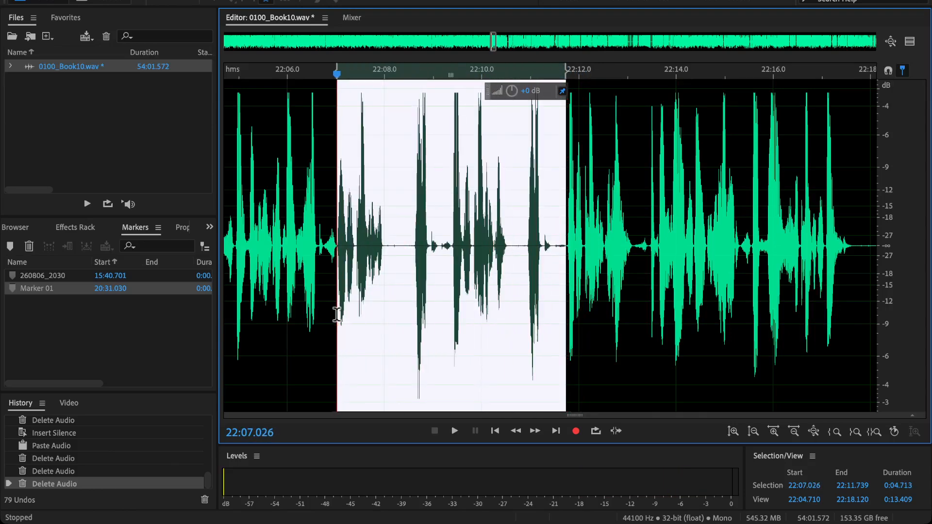
pyautogui.press('Delete')
pyautogui.click(282, 208)
pyautogui.press('space')
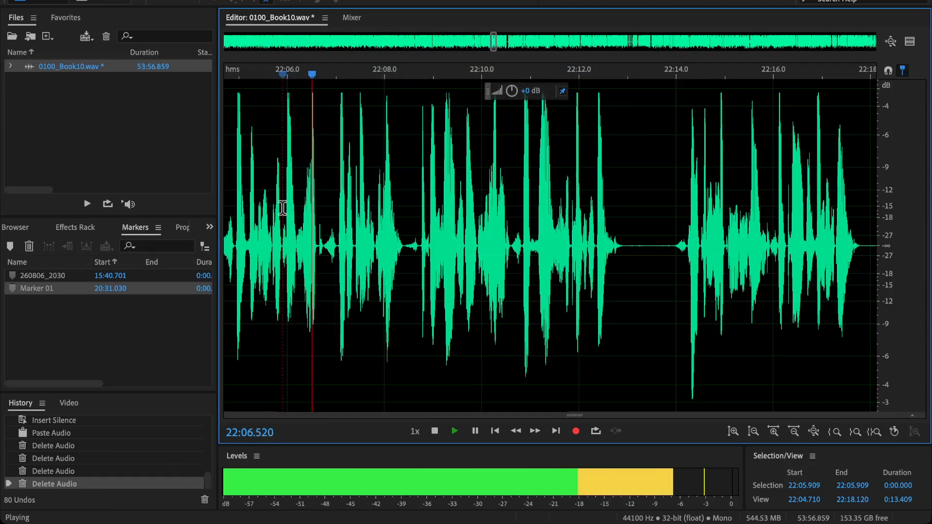
# Trim about 0.02 seconds from the gap at about 22:07.0 and play back from about 22:05.8.
pyautogui.scroll(1, 284, 209)
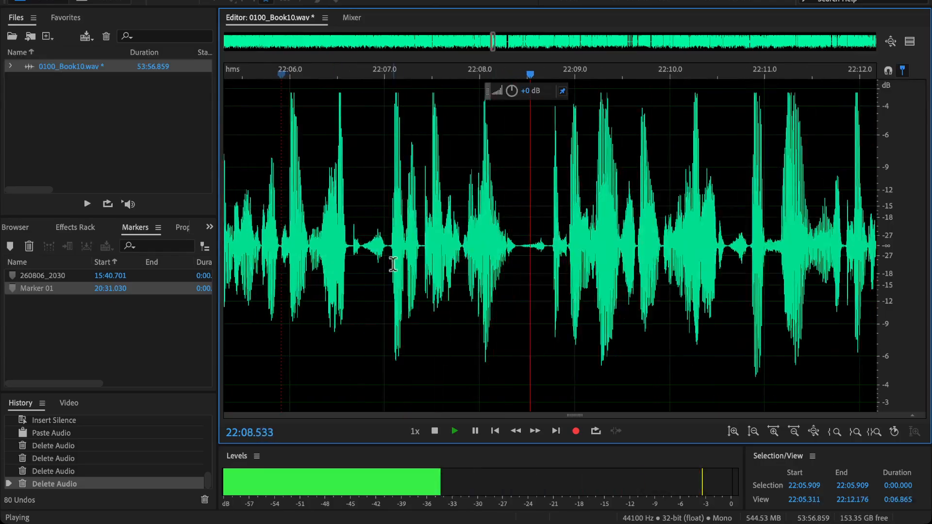
pyautogui.press('space')
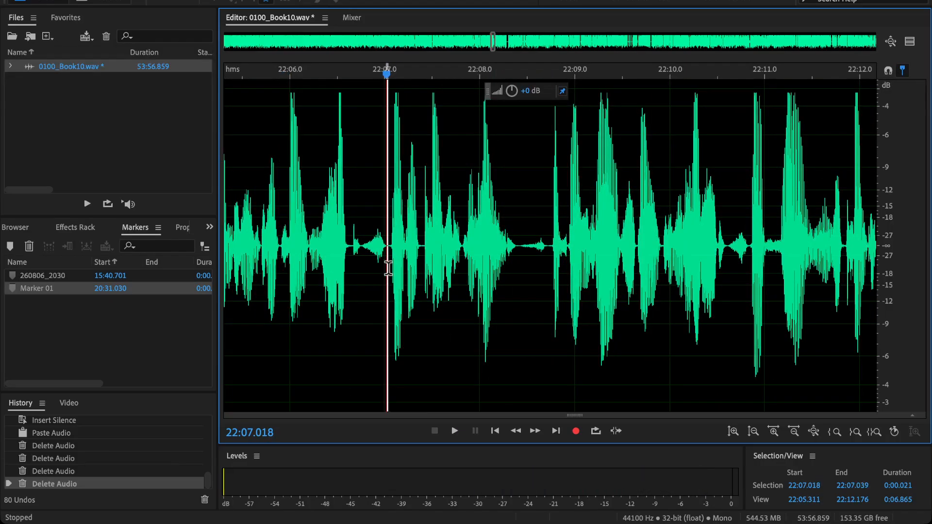
pyautogui.press('Delete')
pyautogui.click(277, 183)
pyautogui.press('space')
pyautogui.scroll(-3, 278, 185)
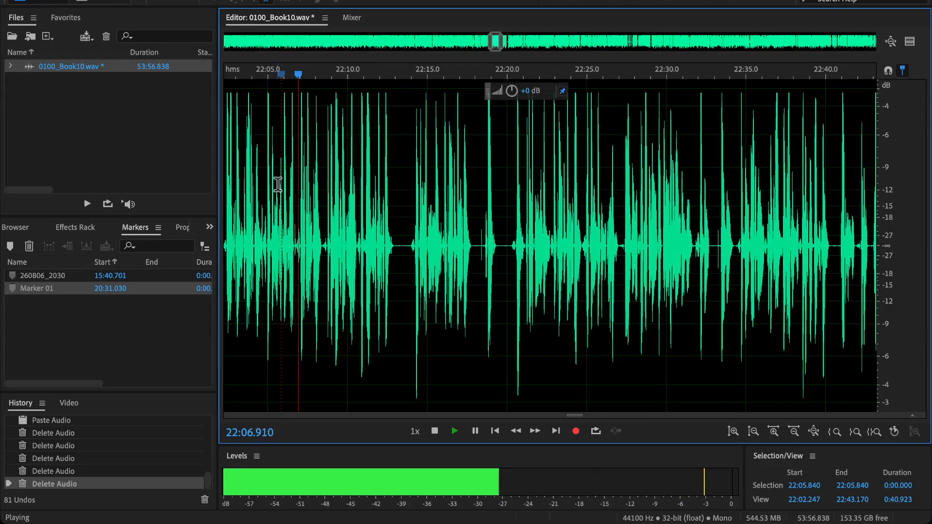
# Listen on to about 22:12.9 and audition the following words from about 22:19.0.
pyautogui.scroll(4, 388, 277)
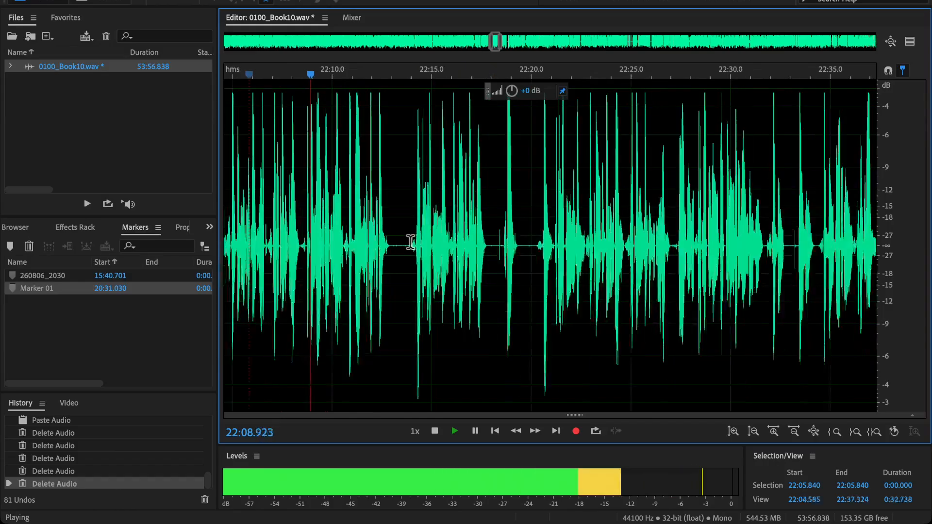
pyautogui.moveTo(416, 253); pyautogui.dragTo(459, 262)
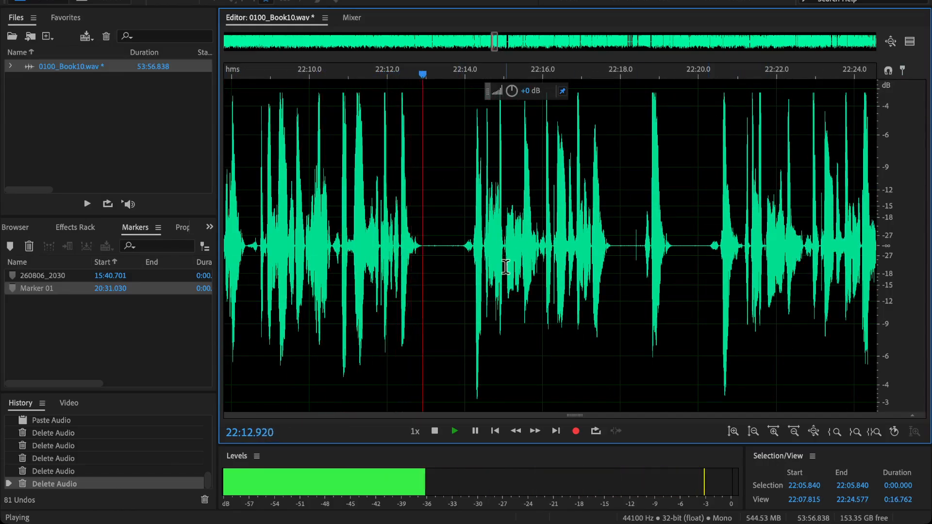
pyautogui.click(720, 244)
pyautogui.click(658, 246)
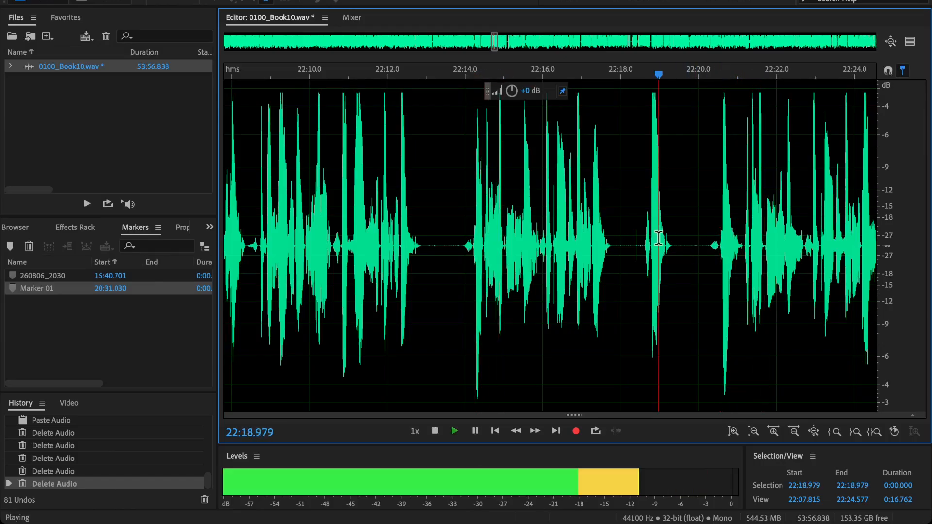
# Delete the repeated take from about 22:12.9 to 22:19.3 and play back across the join from about 22:10.9.
pyautogui.moveTo(673, 246); pyautogui.dragTo(419, 295)
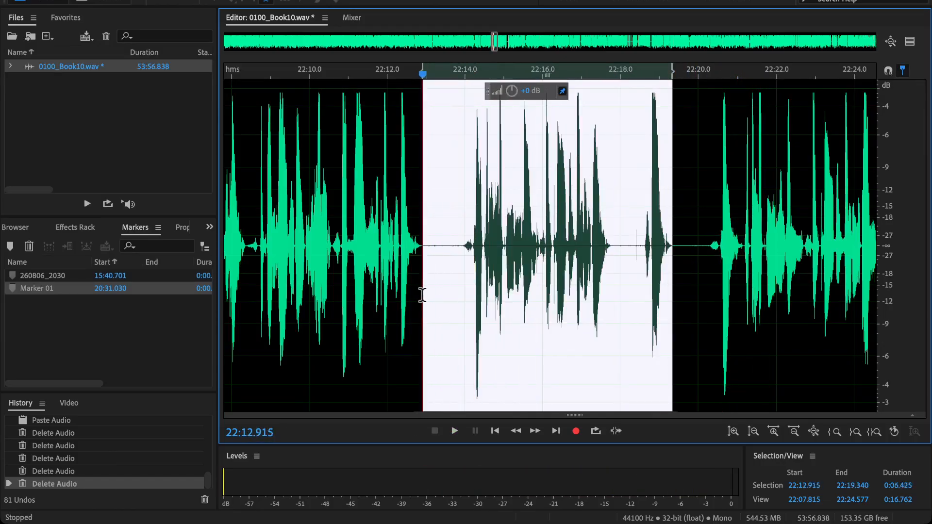
pyautogui.press('Delete')
pyautogui.click(346, 202)
pyautogui.press('space')
pyautogui.scroll(-4, 406, 238)
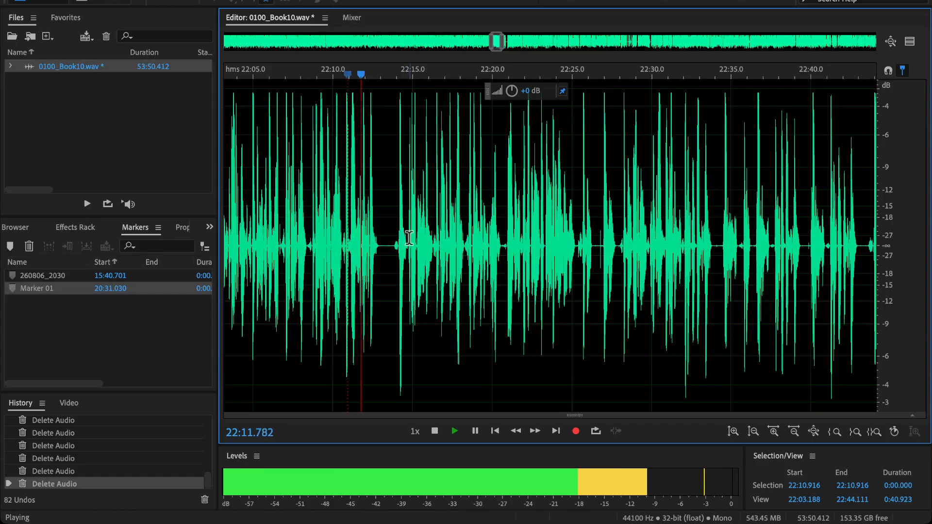
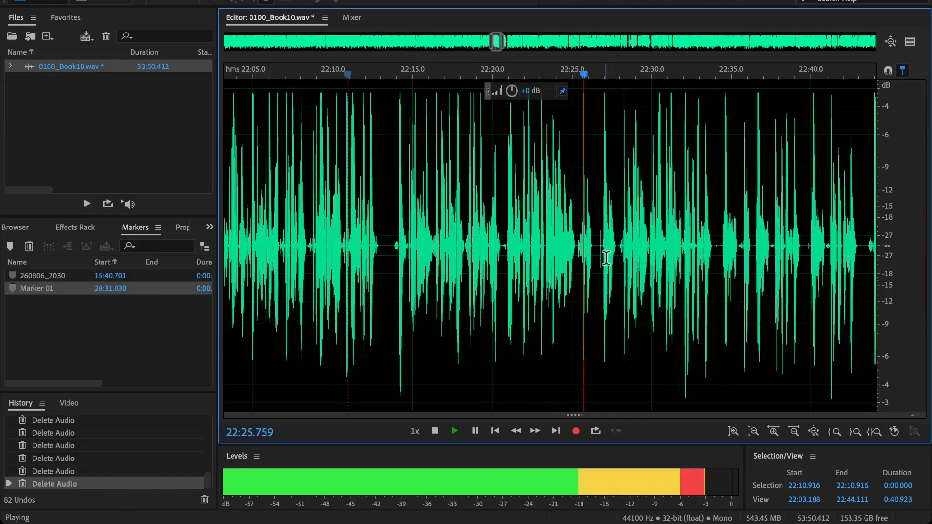
# Stop playback at about 22:27.7, delete the words from about 22:25.2 to 22:27.8, and play back from about 22:24.1.
pyautogui.scroll(6, 605, 256)
pyautogui.hscroll(-3, 387, 253)
pyautogui.press('space')
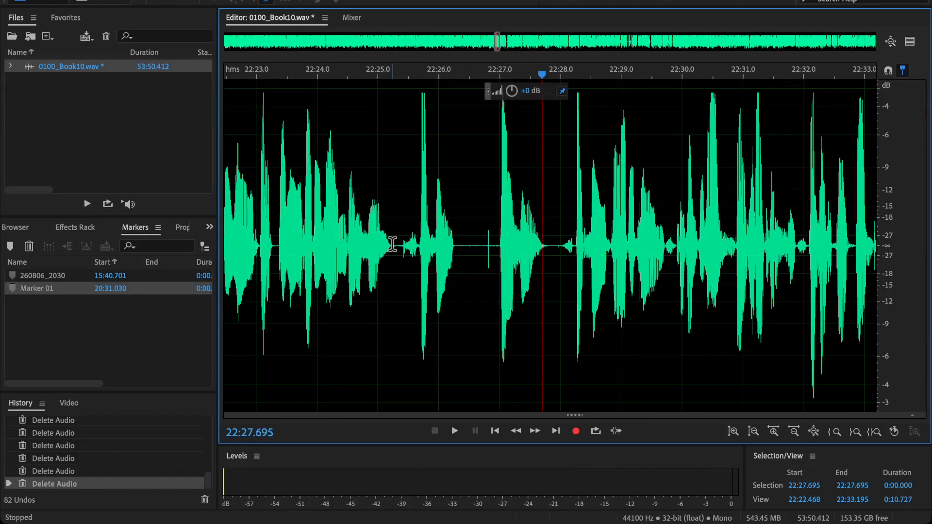
pyautogui.moveTo(393, 245); pyautogui.dragTo(553, 302)
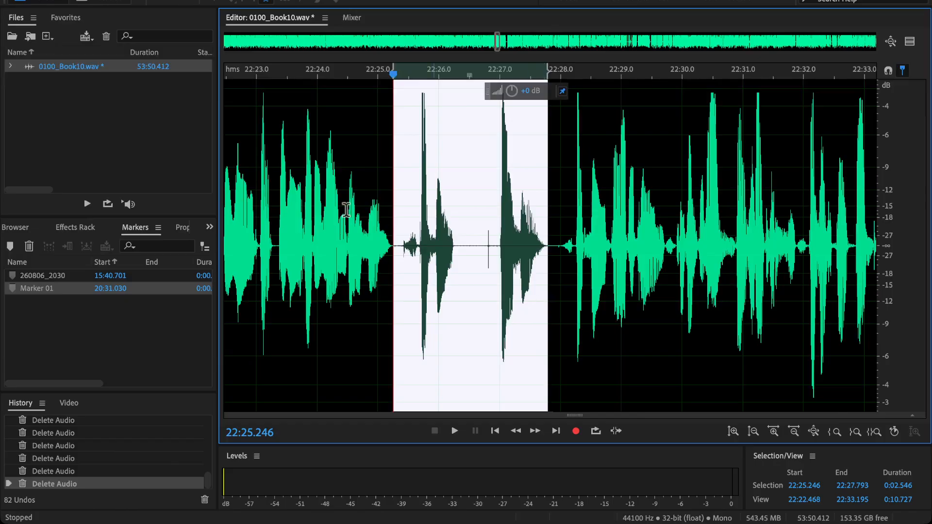
pyautogui.press('Delete')
pyautogui.click(324, 209)
pyautogui.press('space')
pyautogui.scroll(-6, 450, 256)
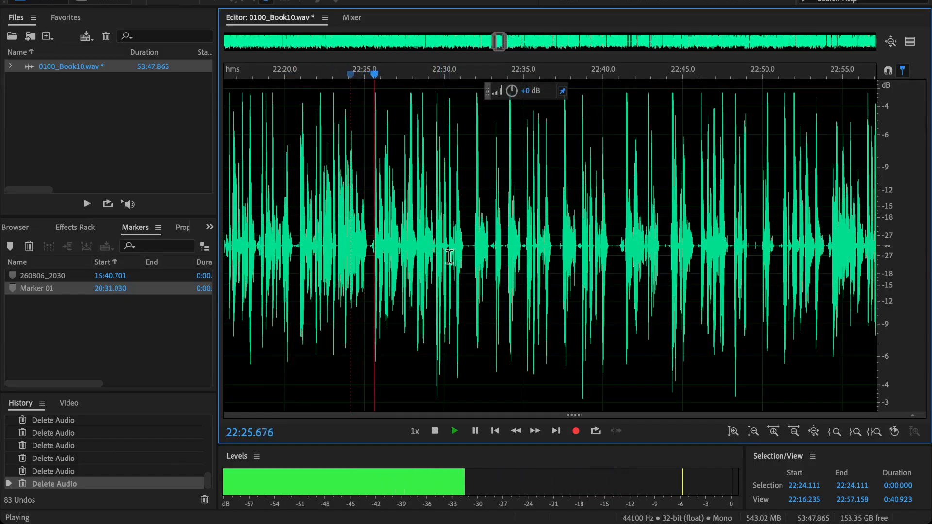
# Listen on to about 22:31.7 and audition from about 22:37.6 and 22:29.8 to compare the repeated phrases.
pyautogui.scroll(3, 454, 250)
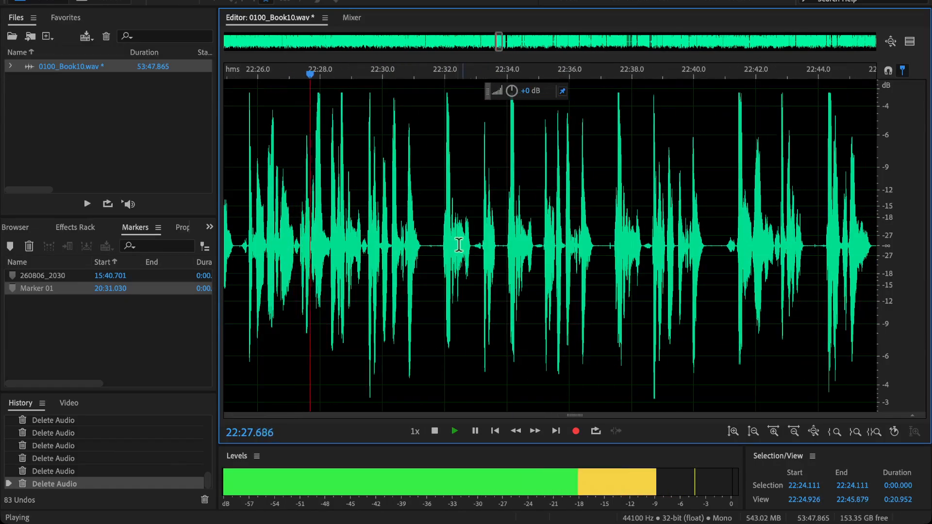
pyautogui.hscroll(2, 473, 280)
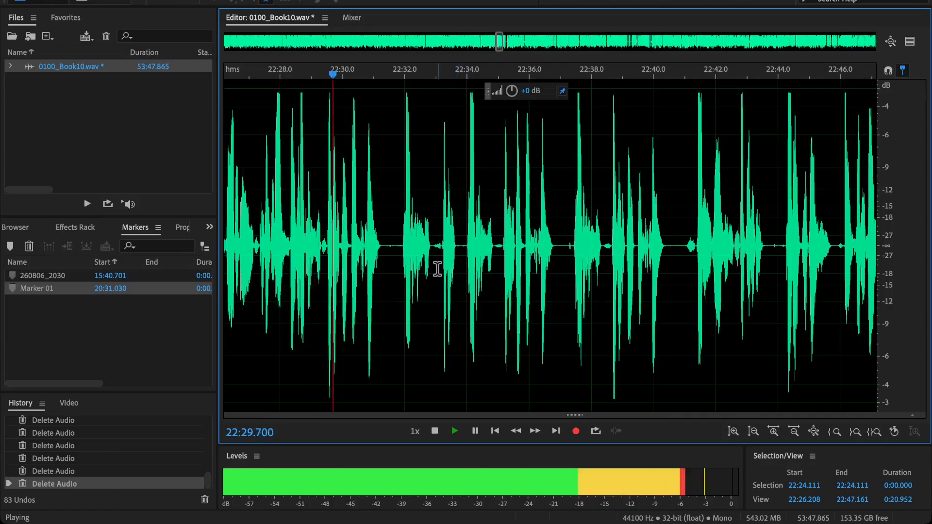
pyautogui.hscroll(1, 458, 265)
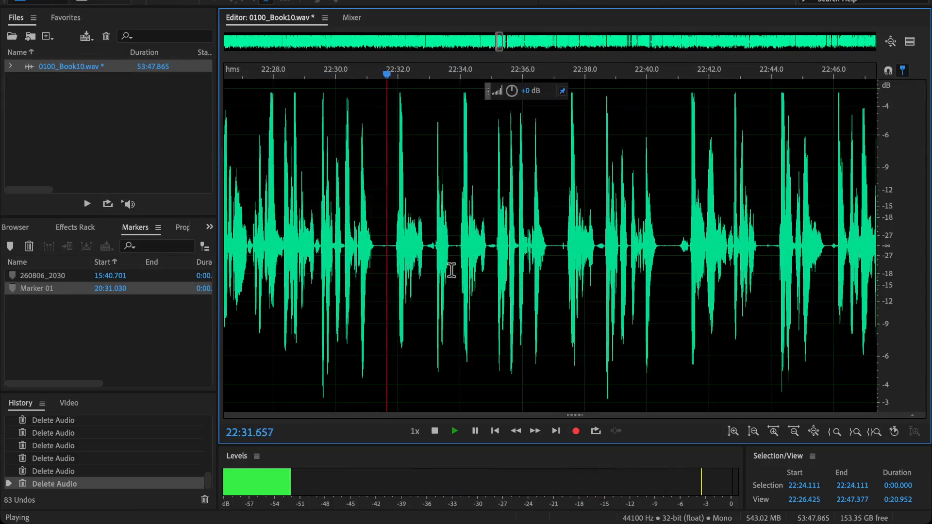
pyautogui.click(572, 252)
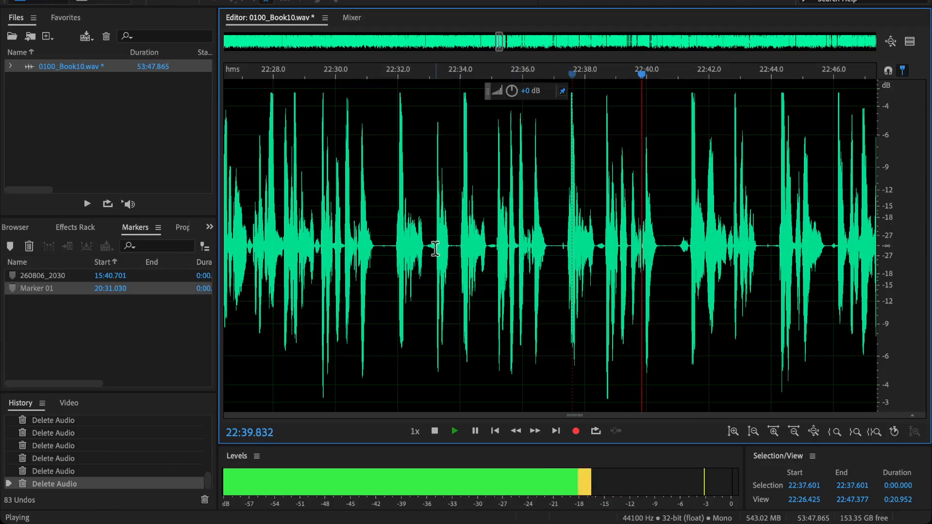
pyautogui.press('space')
pyautogui.click(329, 249)
pyautogui.press('space')
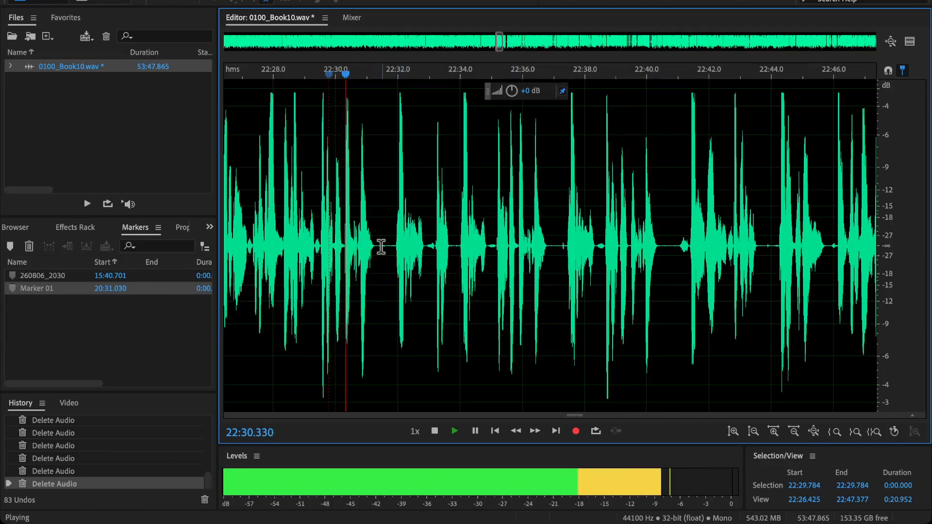
# Delete the repeated take from about 22:31.3 to 22:40.2 and play back across the join from about 22:30.2.
pyautogui.moveTo(378, 250); pyautogui.dragTo(659, 268)
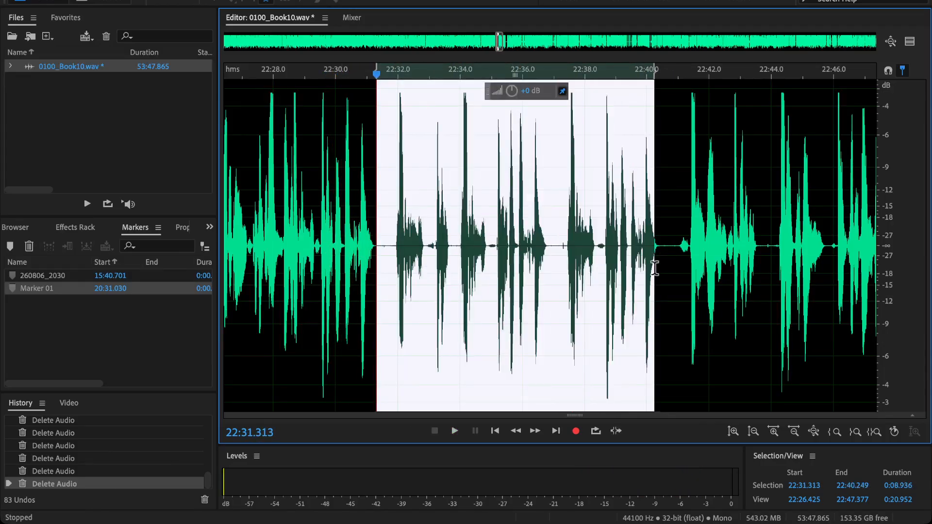
pyautogui.press('Delete')
pyautogui.click(341, 215)
pyautogui.press('space')
pyautogui.scroll(-2, 364, 233)
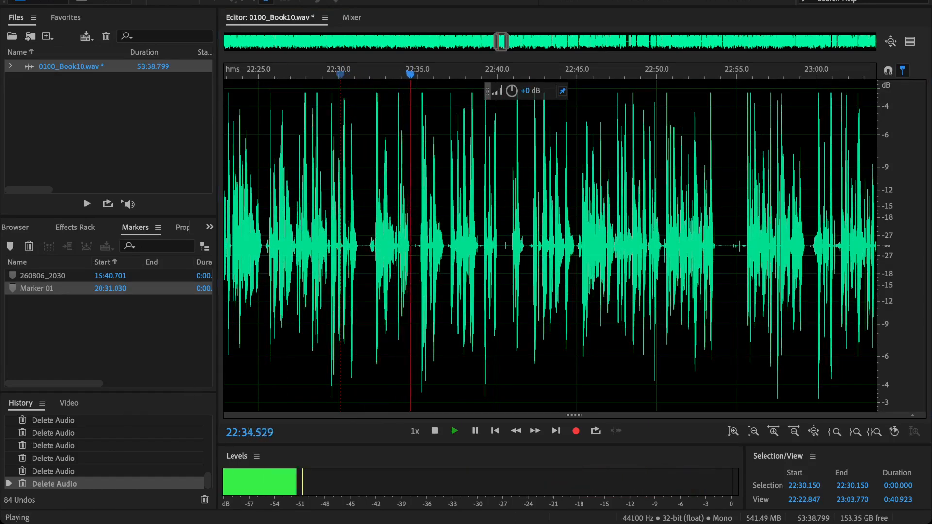
# Delete the repeated words from about 22:32.3 to 22:35.1 and play back across the join from about 22:30.3.
pyautogui.scroll(1, 444, 280)
pyautogui.scroll(2, 444, 281)
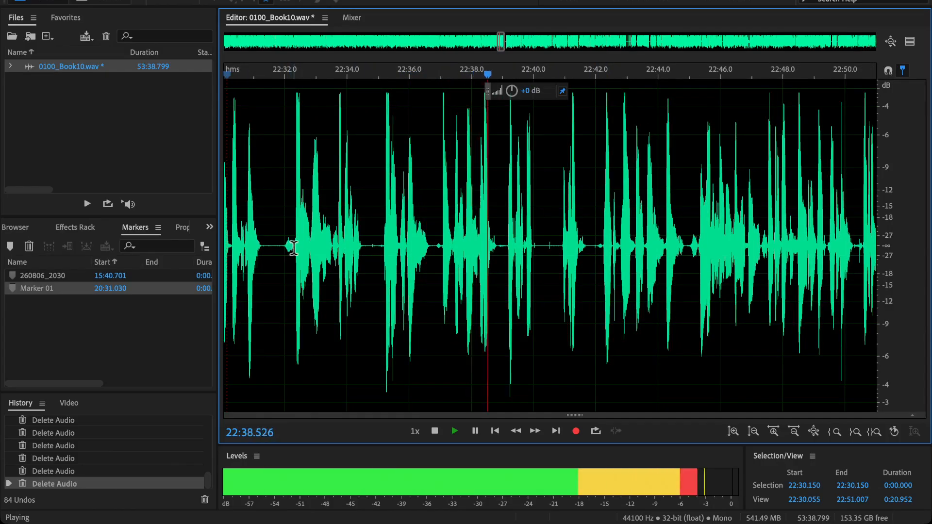
pyautogui.moveTo(294, 258); pyautogui.dragTo(381, 301)
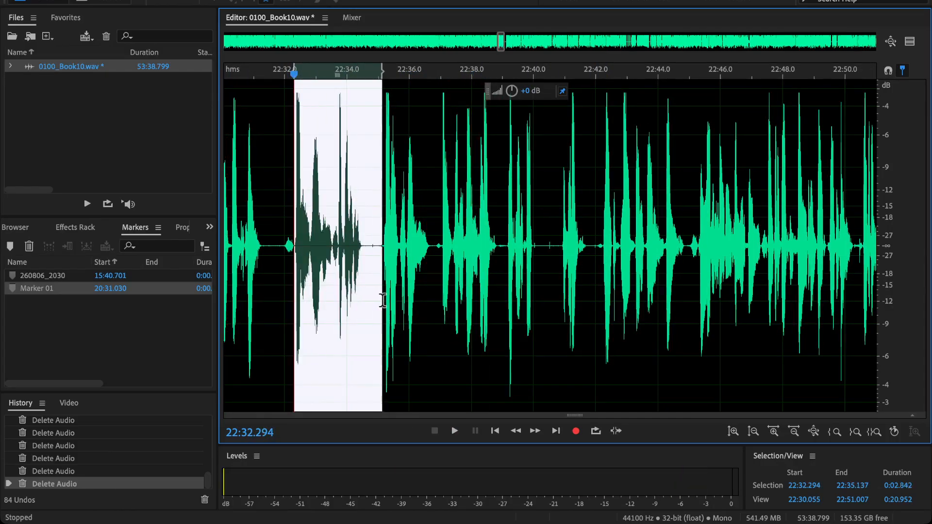
pyautogui.scroll(4, 280, 266)
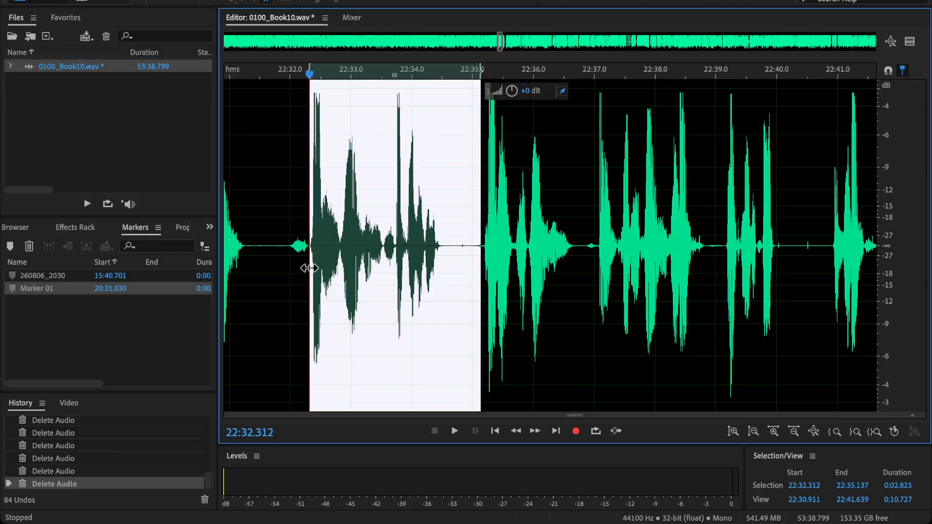
pyautogui.press('Delete')
pyautogui.hotkey('ctrl', 'z')
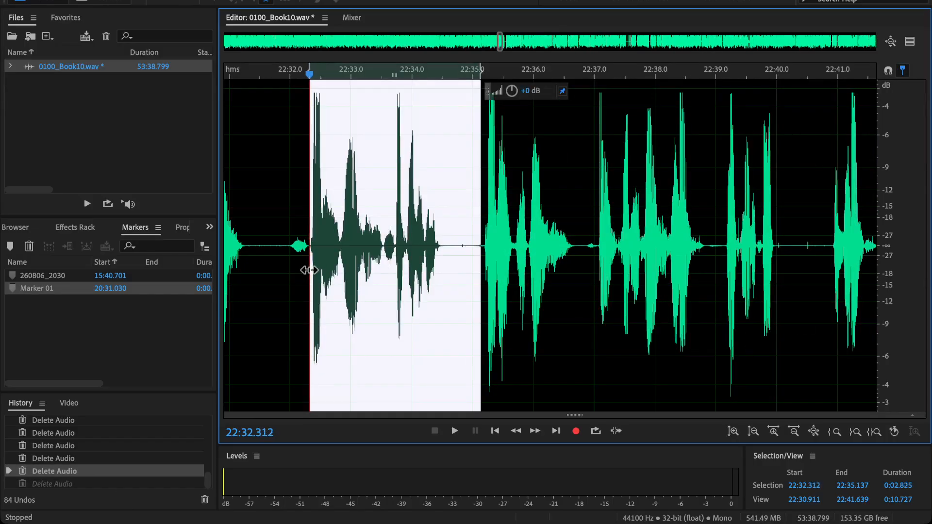
pyautogui.press('Delete')
pyautogui.hscroll(-5, 282, 270)
pyautogui.click(317, 263)
pyautogui.press('space')
pyautogui.scroll(-6, 318, 265)
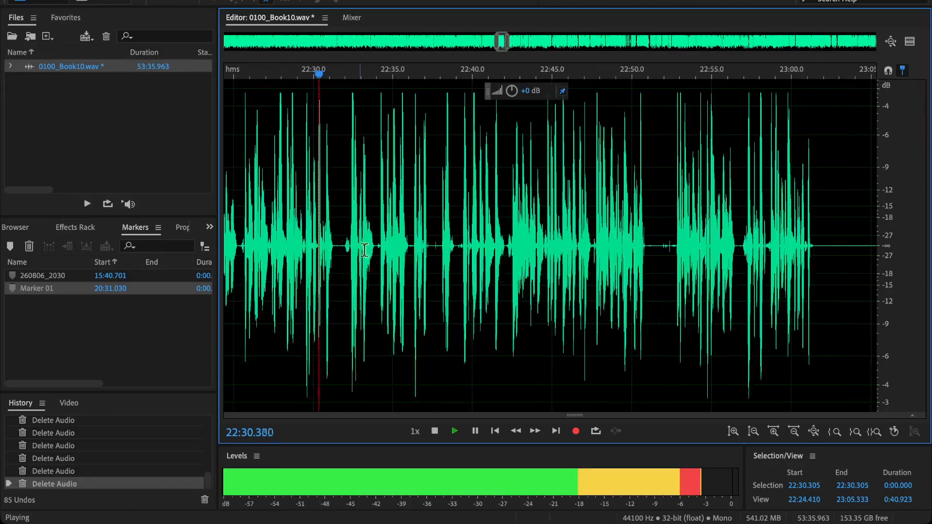
# Listen on to about 22:36.4 and audition the words from about 22:39.3 to 22:39.9.
pyautogui.scroll(3, 441, 271)
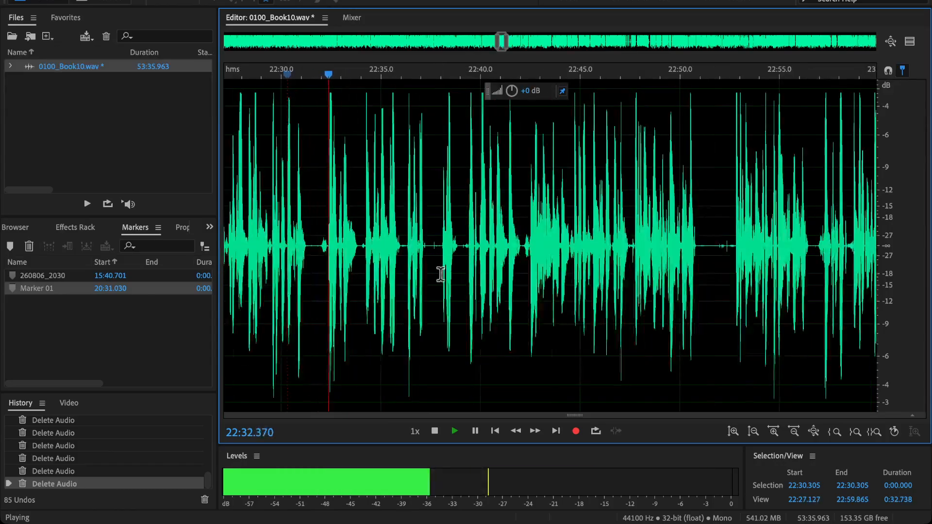
pyautogui.scroll(3, 326, 266)
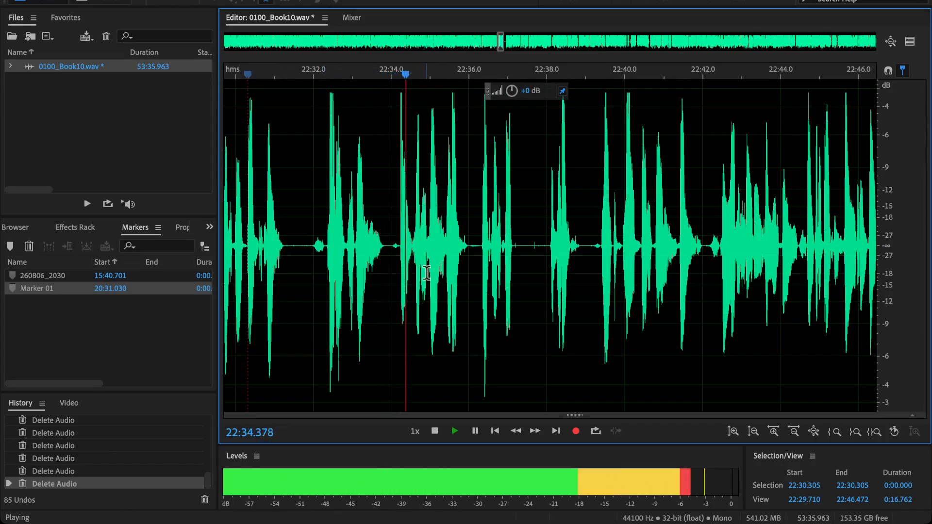
pyautogui.scroll(2, 607, 263)
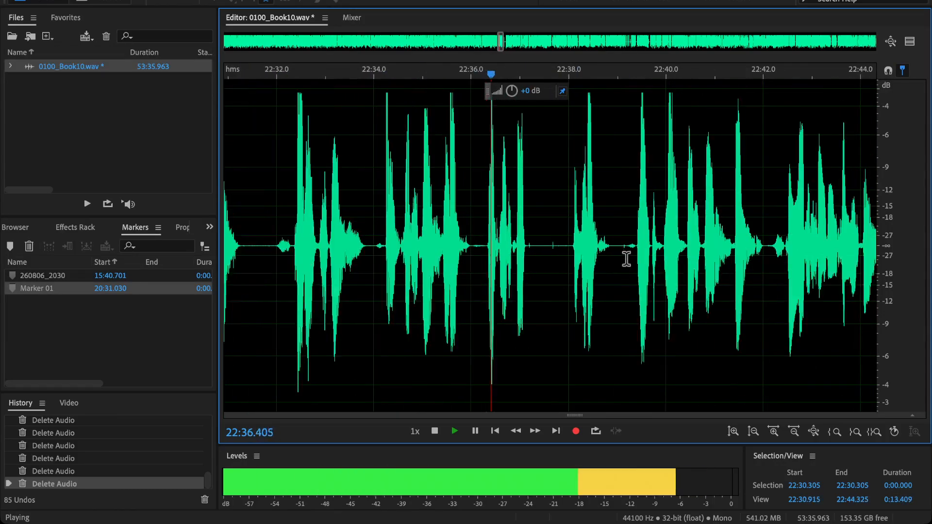
pyautogui.click(632, 250)
pyautogui.press('space')
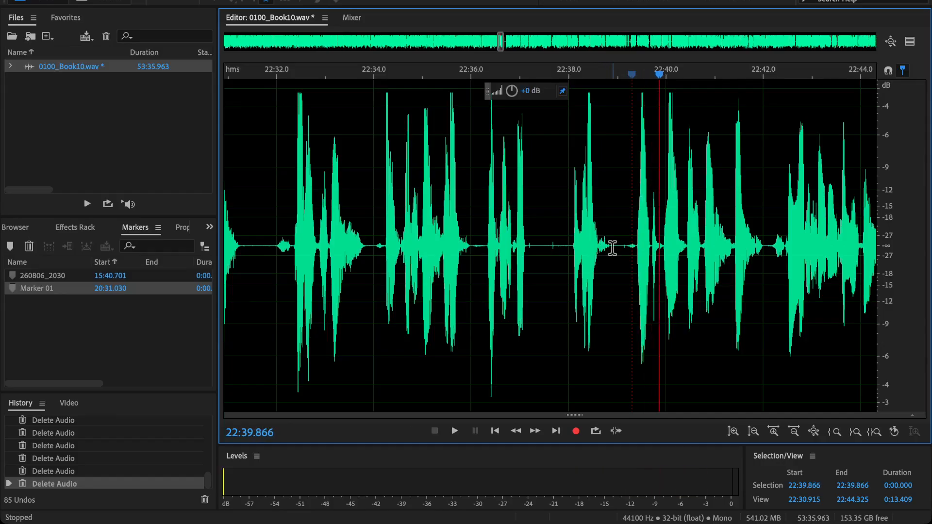
# Try deleting the words from about 22:35.99 to 22:38.88, play back from about 22:34.6, and undo the deletion.
pyautogui.moveTo(612, 252); pyautogui.dragTo(474, 286)
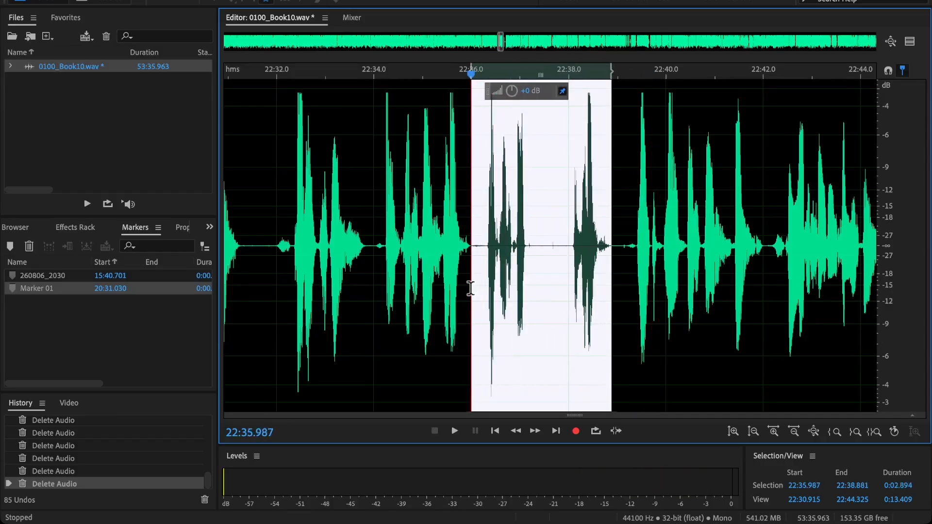
pyautogui.press('Delete')
pyautogui.click(402, 202)
pyautogui.press('space')
pyautogui.scroll(-3, 479, 238)
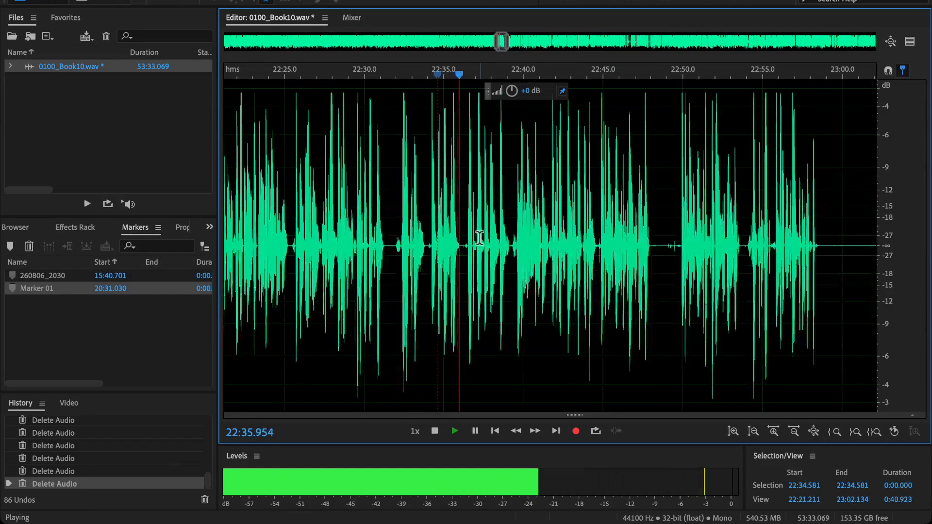
pyautogui.scroll(-3, 479, 238)
pyautogui.scroll(3, 480, 236)
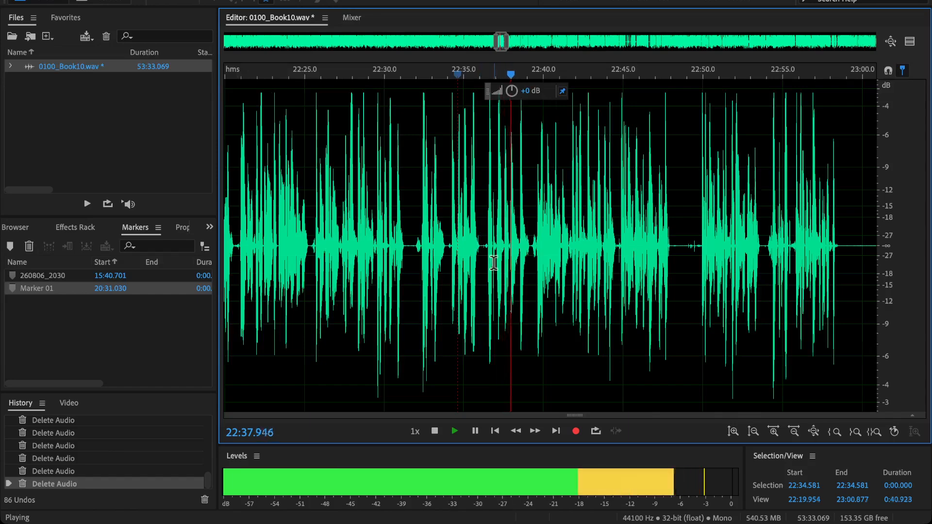
pyautogui.scroll(4, 481, 262)
pyautogui.press('space')
pyautogui.hotkey('ctrl', 'z')
# Delete the repeated words from about 22:36.02 to 22:38.87 and play back across the join from about 22:35.0.
pyautogui.click(437, 275)
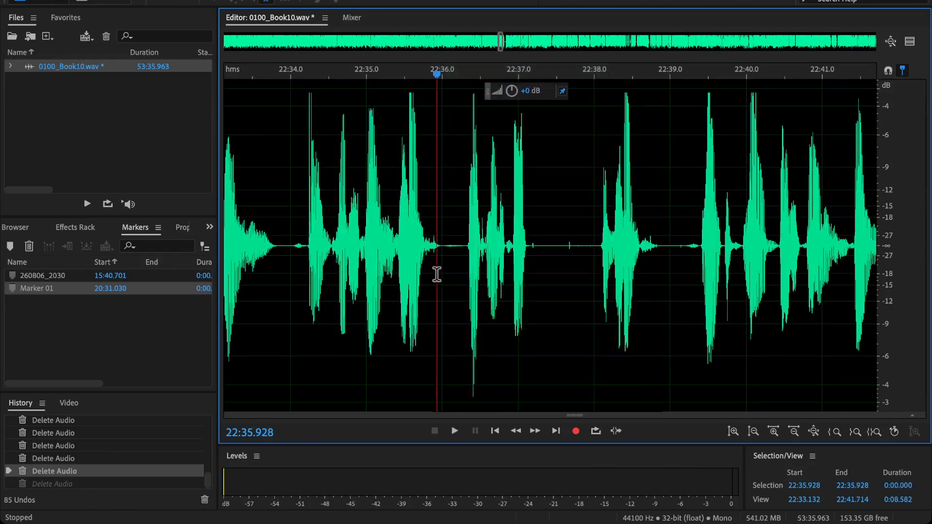
pyautogui.moveTo(443, 250); pyautogui.dragTo(664, 291)
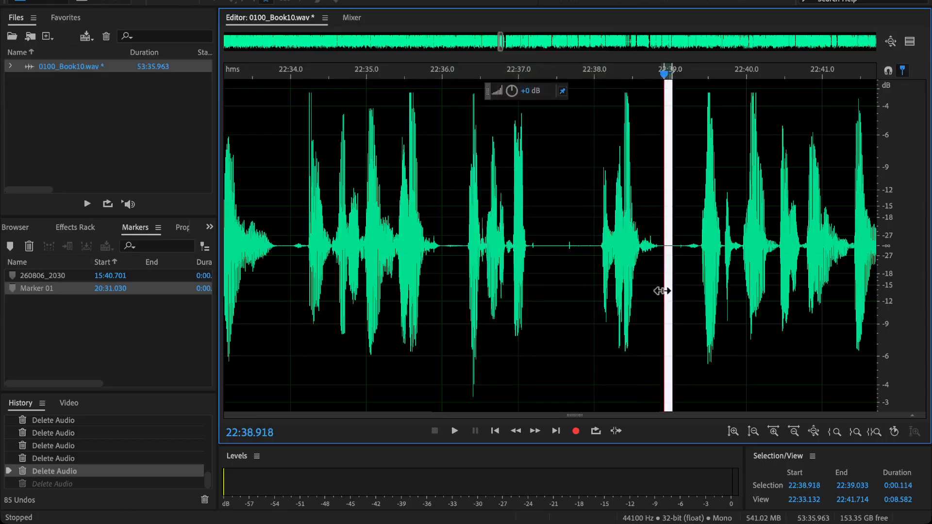
pyautogui.click(656, 255)
pyautogui.moveTo(661, 254); pyautogui.dragTo(443, 282)
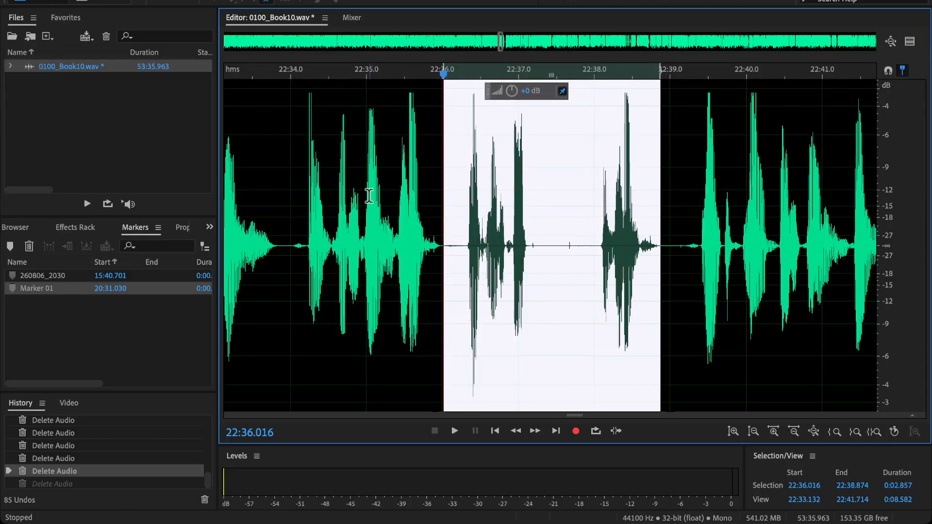
pyautogui.press('Delete')
pyautogui.click(369, 196)
pyautogui.press('space')
# Listen on to about 22:46.6 and audition the narration from about 22:53.8.
pyautogui.press('\\')
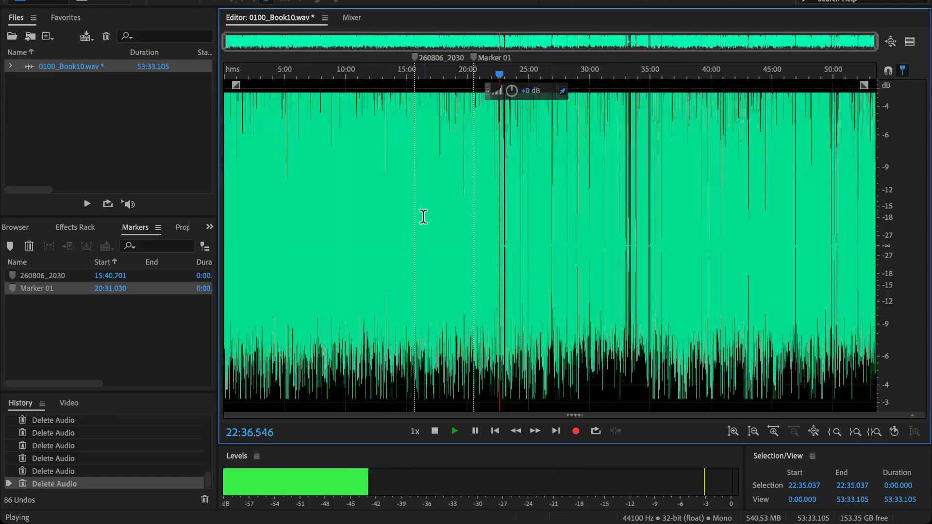
pyautogui.scroll(10, 423, 216)
pyautogui.moveTo(702, 247); pyautogui.dragTo(566, 247)
pyautogui.moveTo(530, 293); pyautogui.dragTo(453, 292)
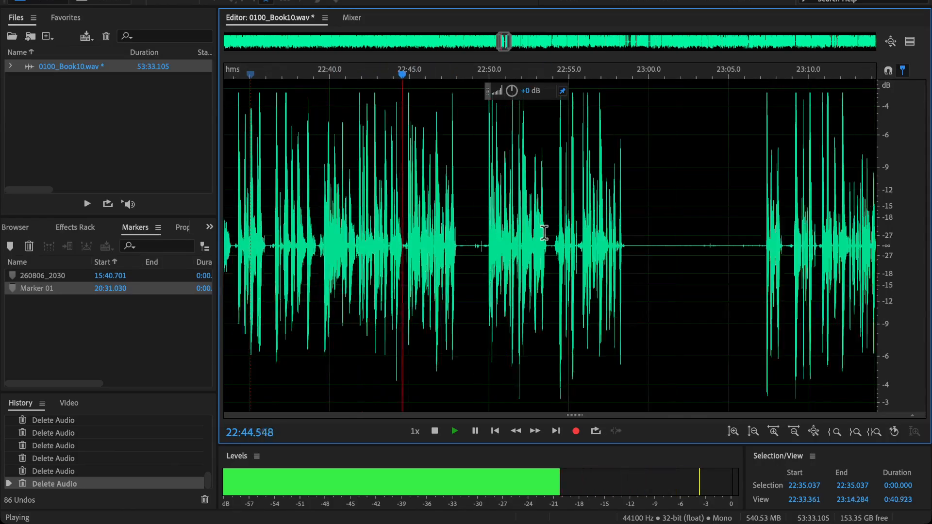
pyautogui.scroll(1, 444, 226)
pyautogui.moveTo(504, 225); pyautogui.dragTo(377, 235)
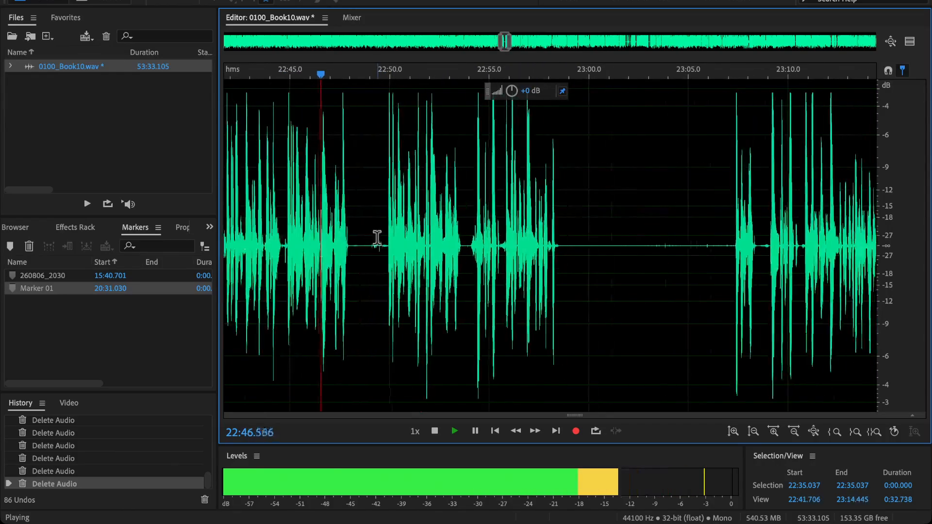
pyautogui.click(392, 246)
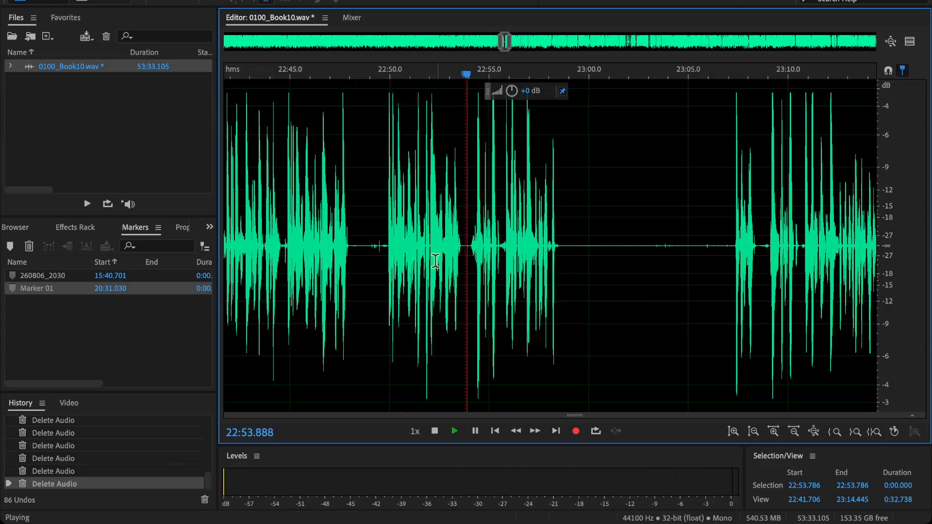
# Delete the repeated take from about 22:44.88 to 22:49.95 and play back across the join from about 22:43.5.
pyautogui.scroll(2, 281, 246)
pyautogui.press('space')
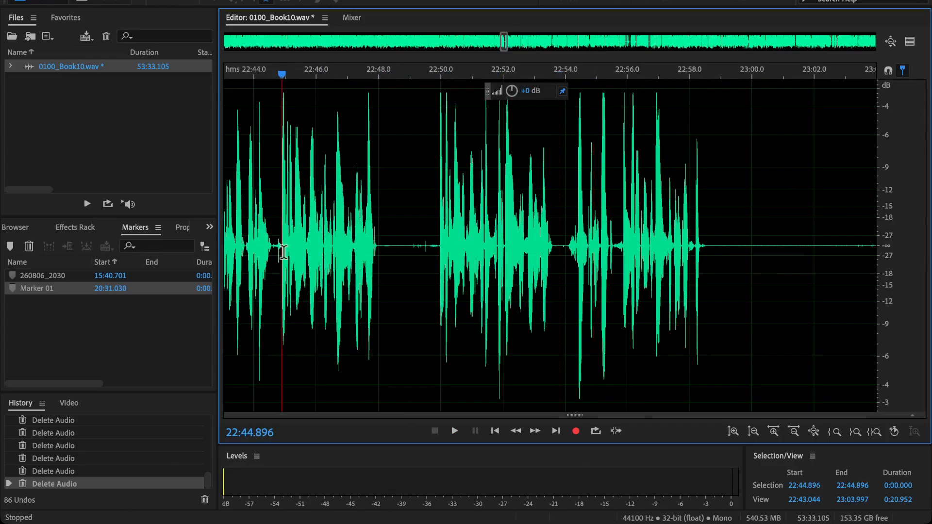
pyautogui.moveTo(283, 252); pyautogui.dragTo(445, 293)
pyautogui.scroll(5, 395, 289)
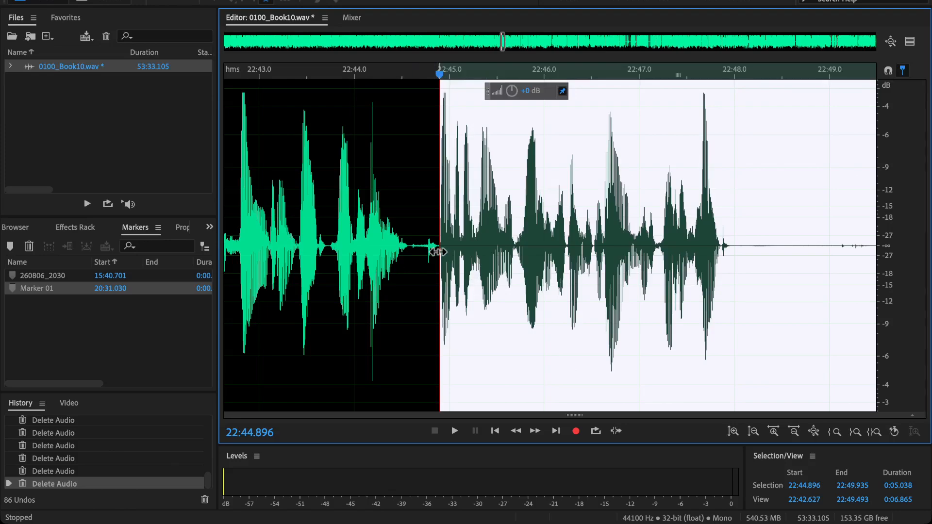
pyautogui.hscroll(5, 598, 269)
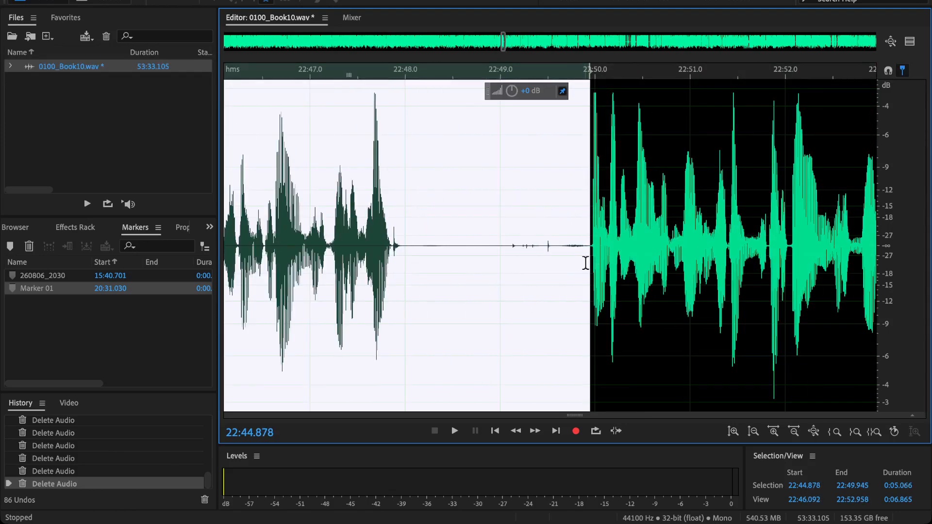
pyautogui.press('Delete')
pyautogui.click(419, 208)
pyautogui.press('space')
# Listen on to about 22:48.5, then audition the narration from about 23:02.7 and from about 22:48.2.
pyautogui.scroll(-6, 419, 208)
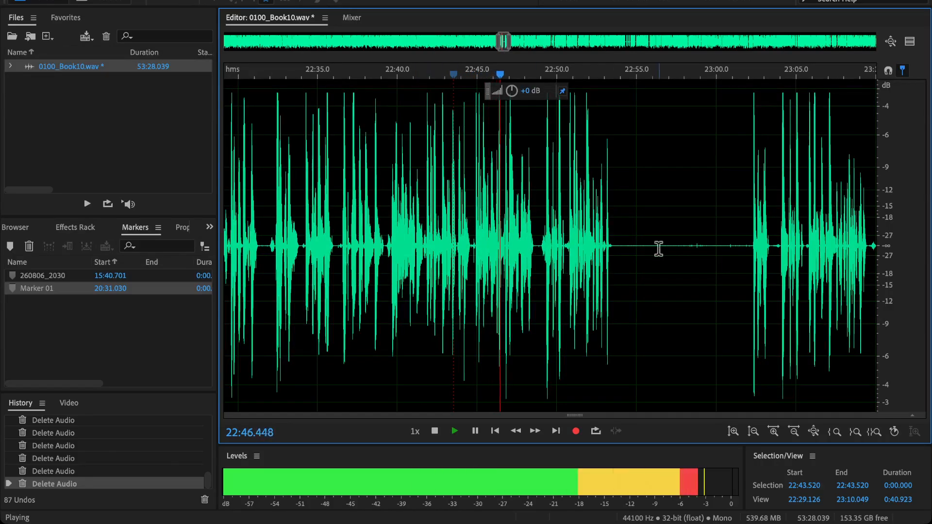
pyautogui.hscroll(3, 659, 249)
pyautogui.scroll(1, 506, 241)
pyautogui.hscroll(-3, 506, 240)
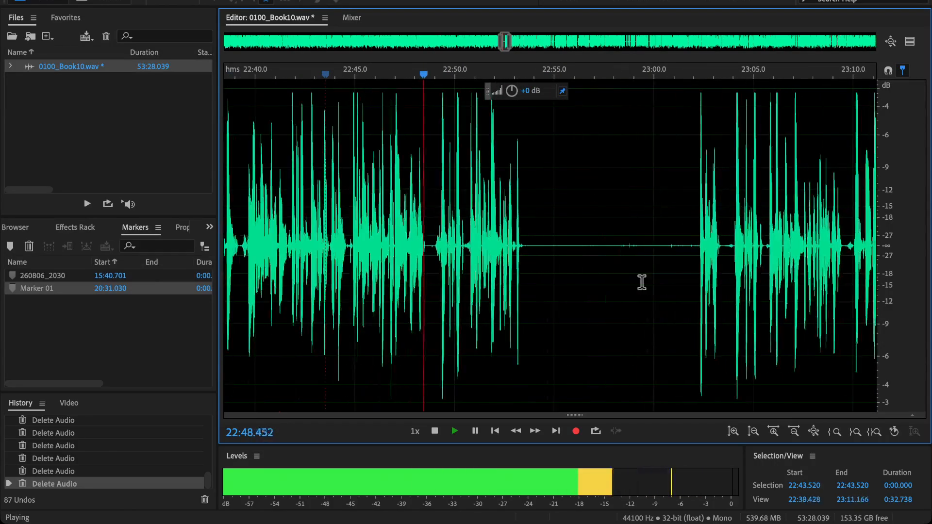
pyautogui.press('space')
pyautogui.click(707, 255)
pyautogui.press('space')
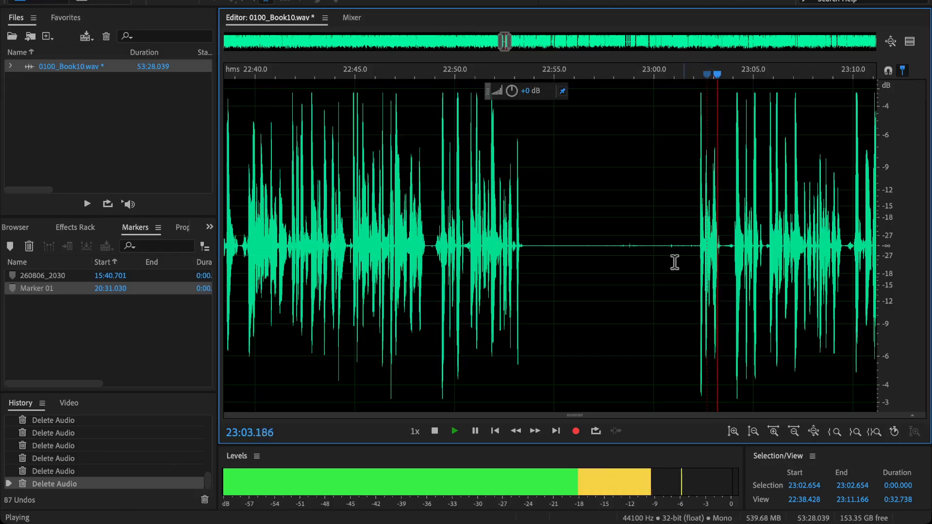
pyautogui.scroll(2, 482, 248)
pyautogui.press('space')
pyautogui.click(383, 247)
pyautogui.press('space')
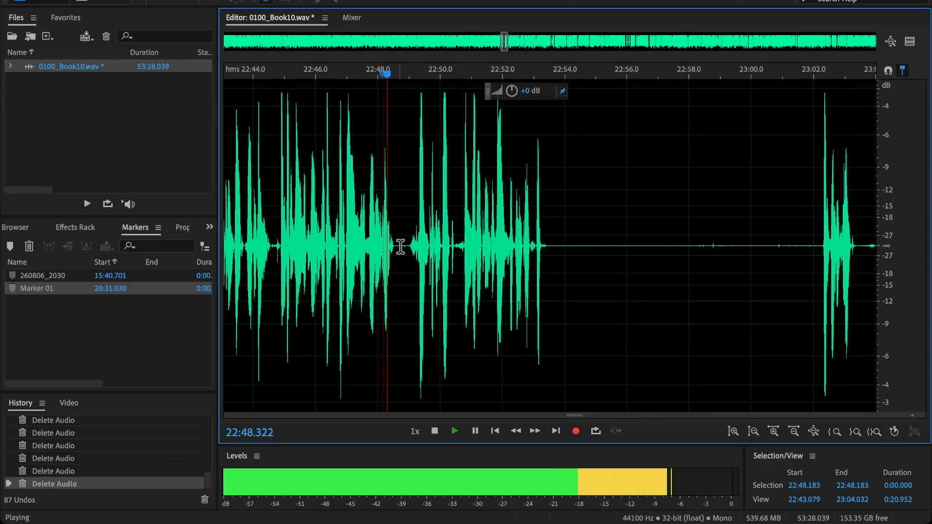
# Delete the audio from about 22:48.57 to 23:03.21 and play back across the join from about 22:47.5.
pyautogui.press('space')
pyautogui.moveTo(396, 247); pyautogui.dragTo(851, 297)
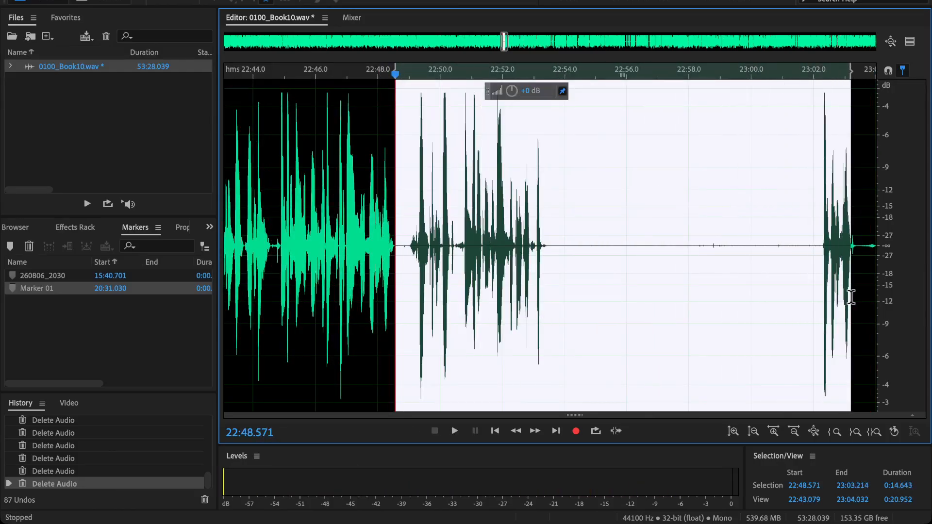
pyautogui.press('Delete')
pyautogui.click(361, 183)
pyautogui.press('space')
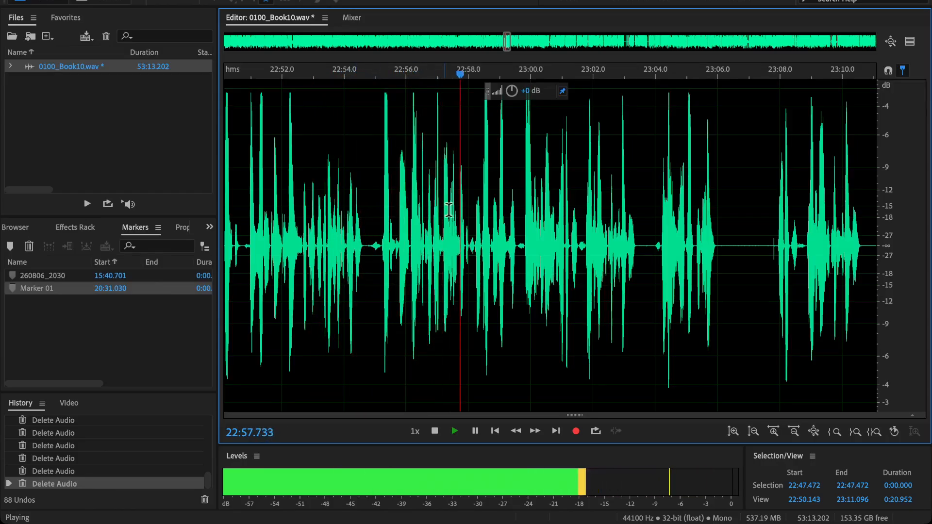
# Listen on past about 23:01.7 and audition the words from about 23:09.4.
pyautogui.moveTo(675, 233); pyautogui.dragTo(469, 261)
pyautogui.scroll(-3, 468, 261)
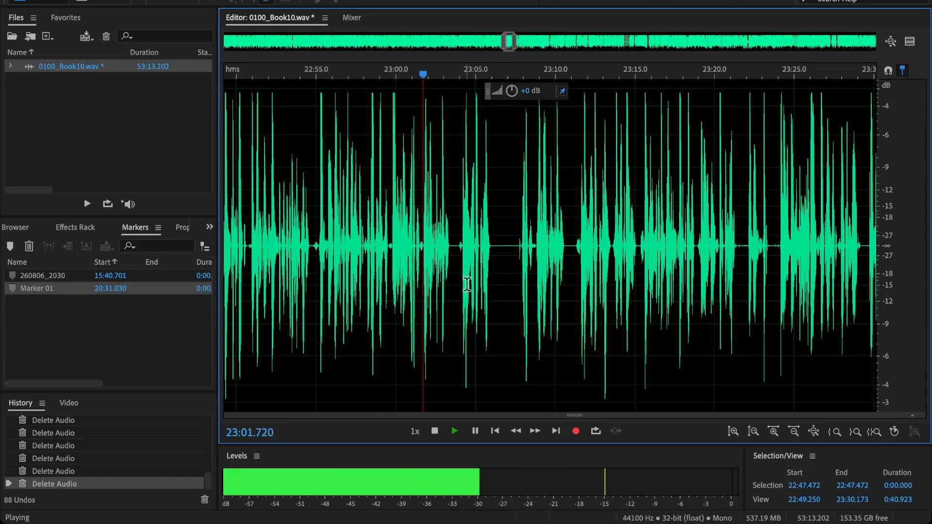
pyautogui.scroll(3, 469, 283)
pyautogui.click(617, 246)
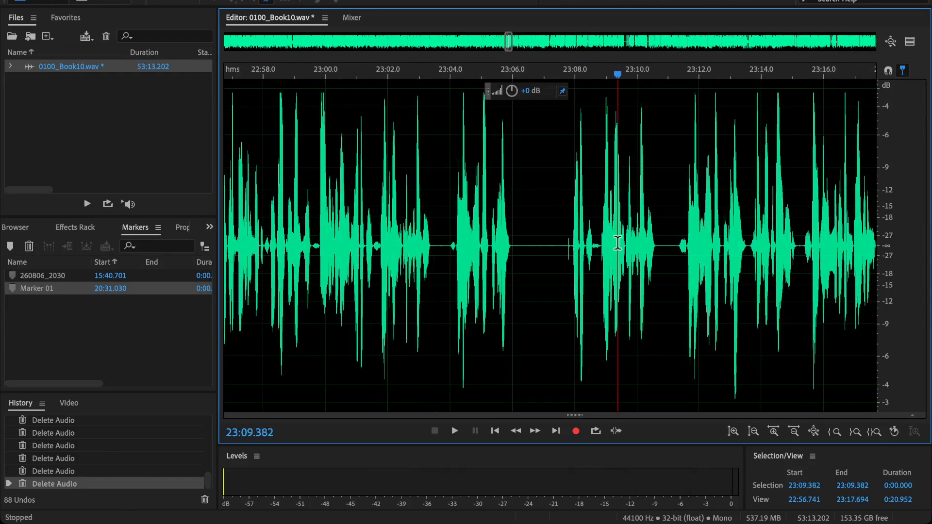
pyautogui.press('space')
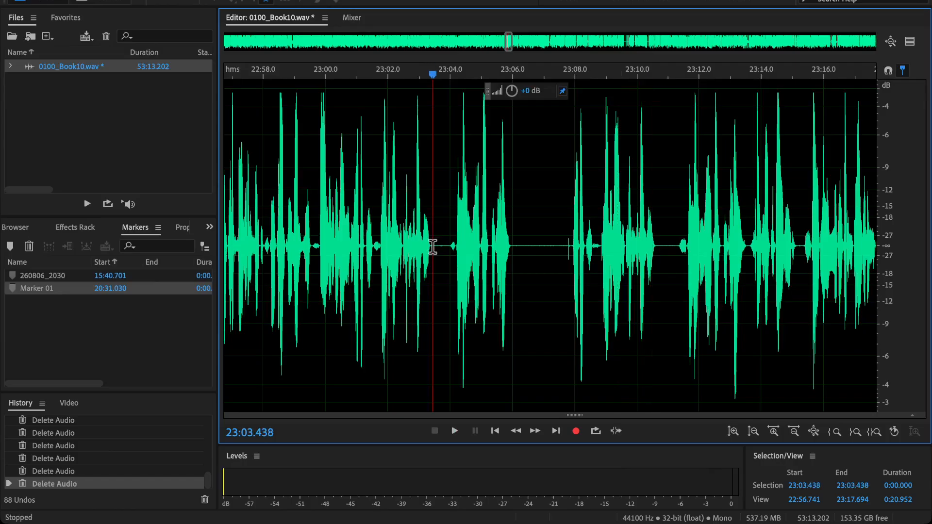
# Delete the repeated words from about 23:03.44 to 23:10.6 and play back from about 23:02.0.
pyautogui.moveTo(432, 247); pyautogui.dragTo(657, 294)
pyautogui.press('Delete')
pyautogui.click(389, 225)
pyautogui.press('space')
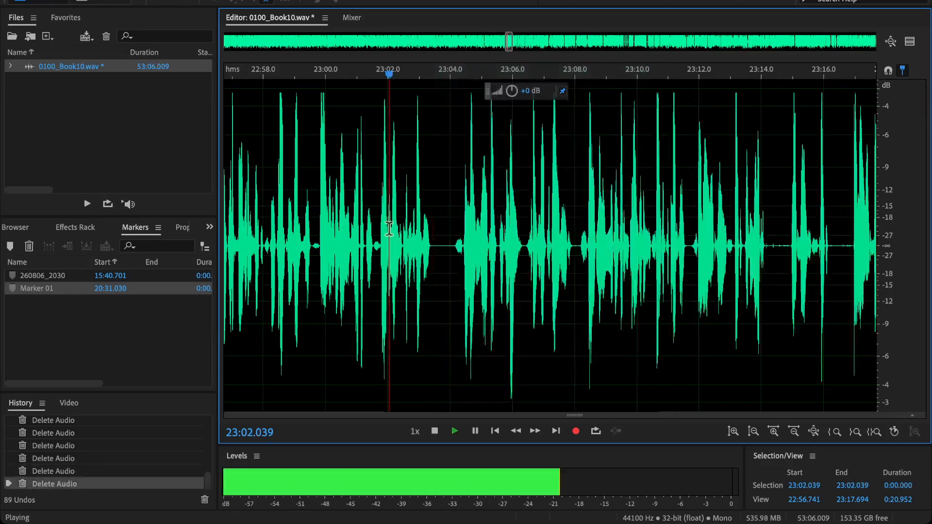
# Listen on to about 23:14.0 and audition the narration from about 23:15.6.
pyautogui.scroll(-3, 391, 227)
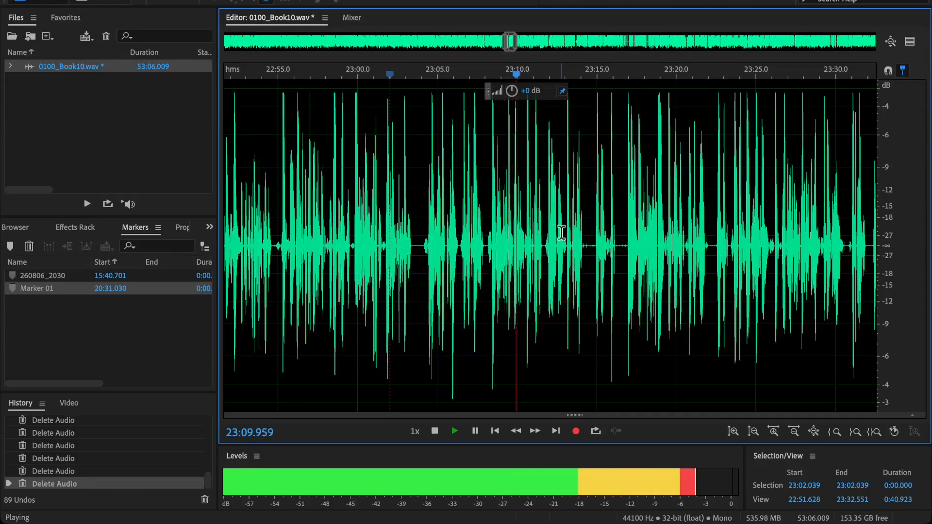
pyautogui.moveTo(636, 214); pyautogui.dragTo(410, 262)
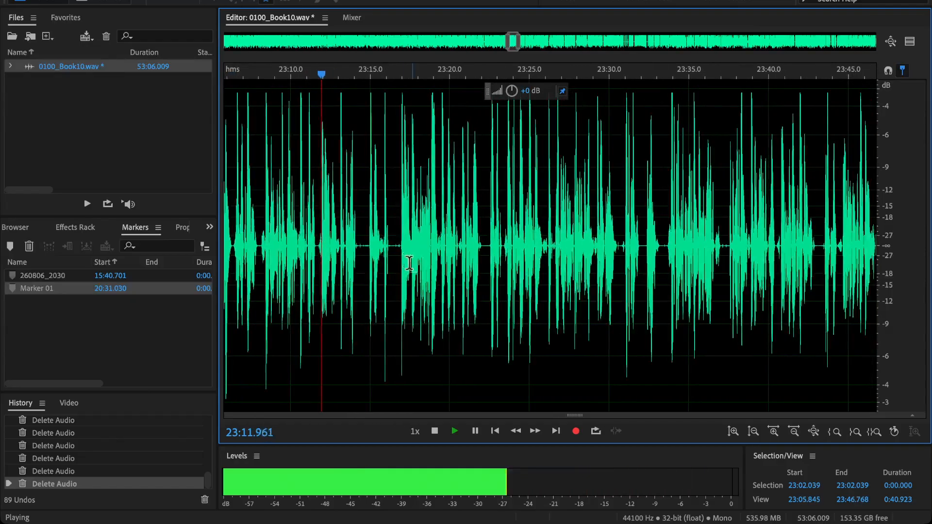
pyautogui.scroll(2, 405, 255)
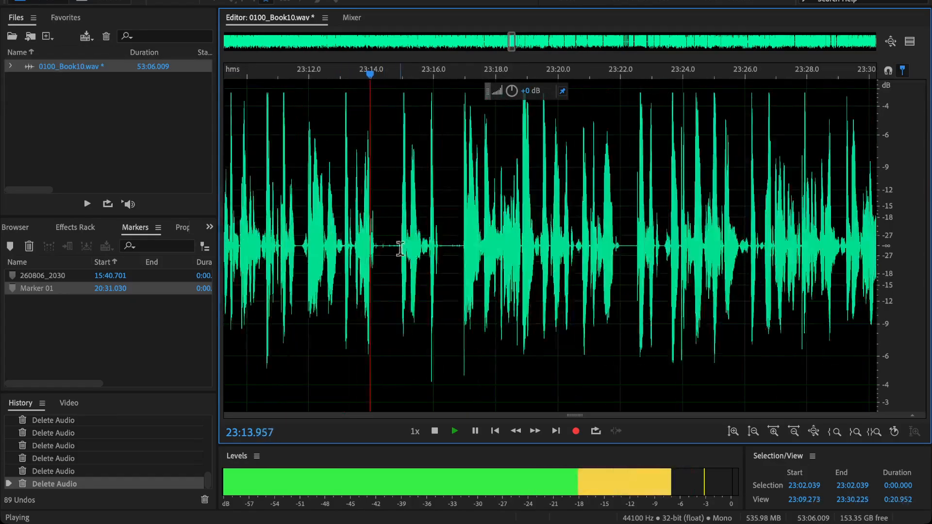
pyautogui.press('space')
pyautogui.click(421, 260)
pyautogui.press('space')
# Audition the short phrases between about 23:12.4 and 23:13.3 to find where the repeated take starts.
pyautogui.scroll(2, 399, 267)
pyautogui.moveTo(350, 247); pyautogui.dragTo(380, 246)
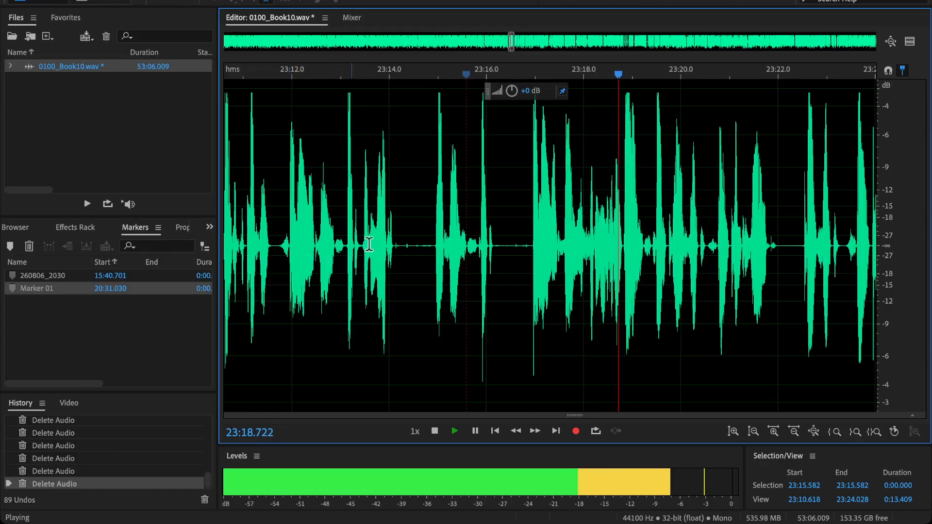
pyautogui.press('space')
pyautogui.click(325, 245)
pyautogui.press('space')
pyautogui.press('space')
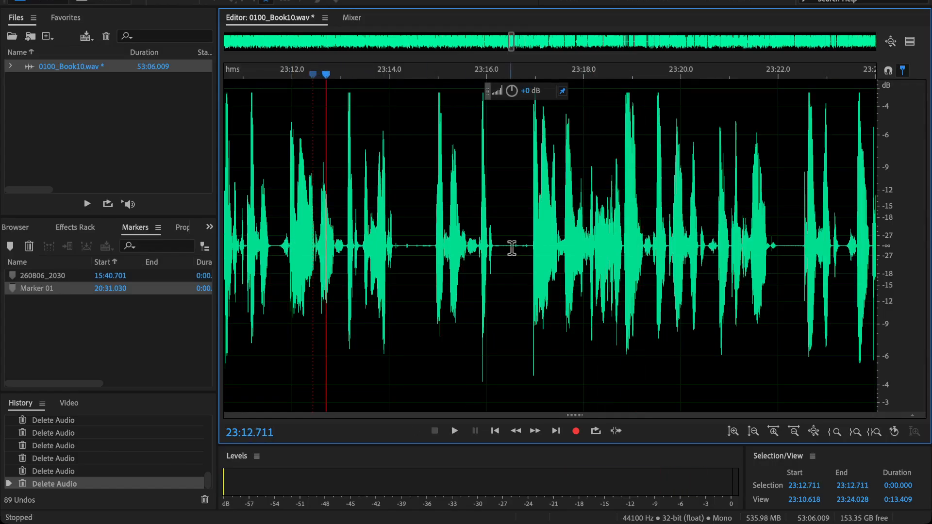
pyautogui.scroll(1, 559, 248)
pyautogui.press('space')
pyautogui.press('space')
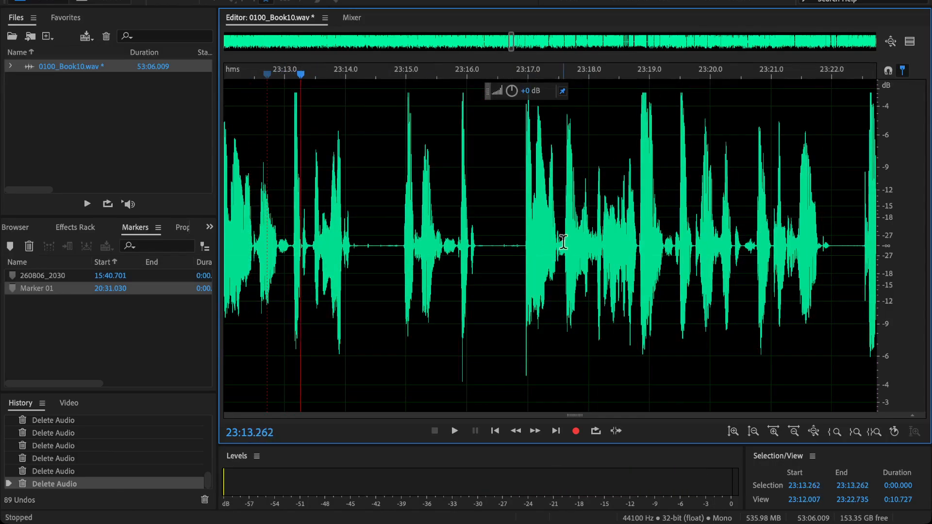
# Delete the repeated take from about 23:12.48 to 23:17.47 and play back across the join from about 23:11.7.
pyautogui.moveTo(556, 258); pyautogui.dragTo(253, 322)
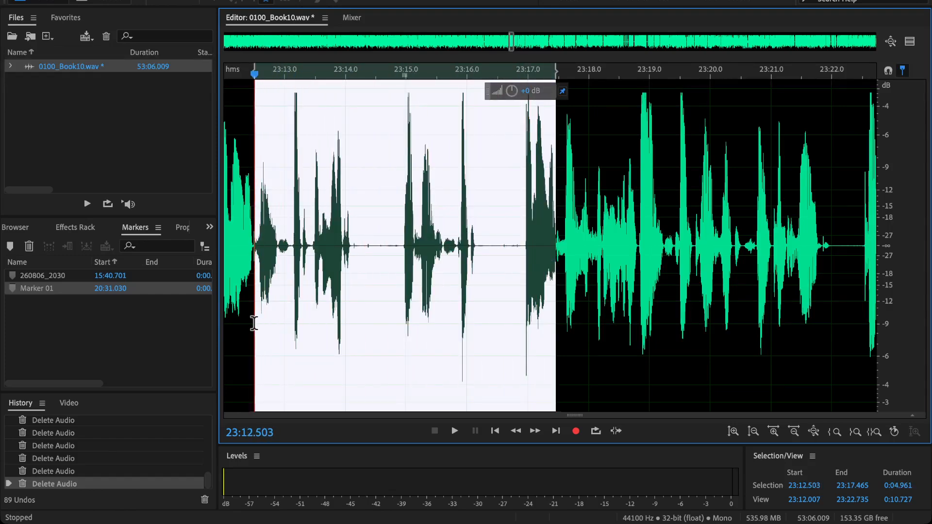
pyautogui.scroll(3, 252, 264)
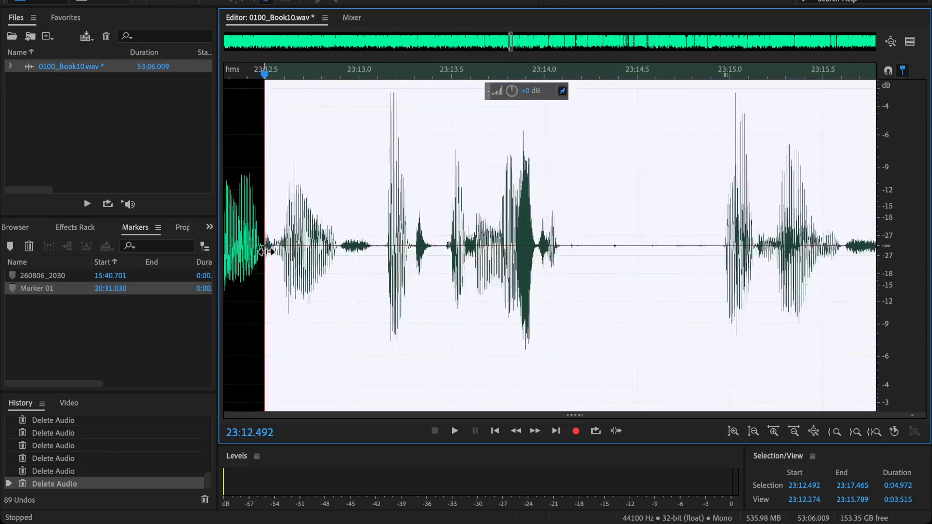
pyautogui.moveTo(757, 286); pyautogui.dragTo(330, 300)
pyautogui.moveTo(669, 286); pyautogui.dragTo(455, 283)
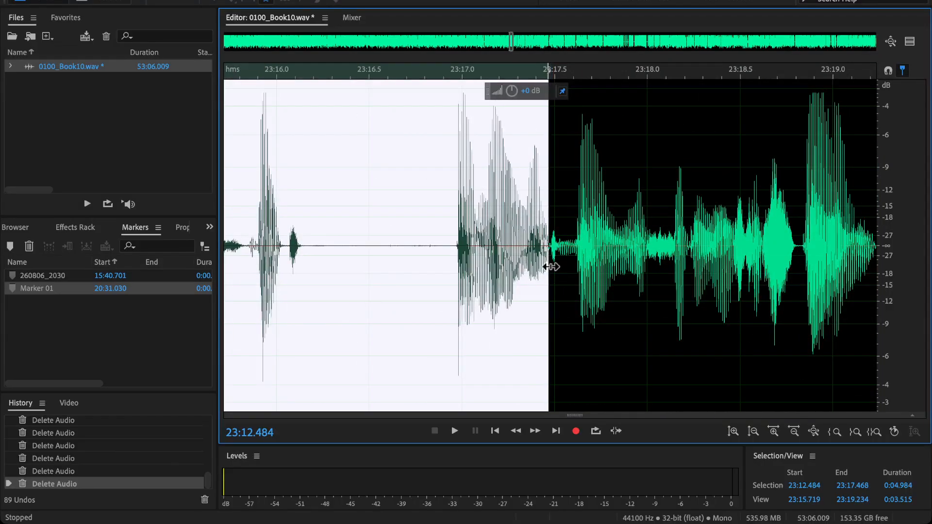
pyautogui.press('Delete')
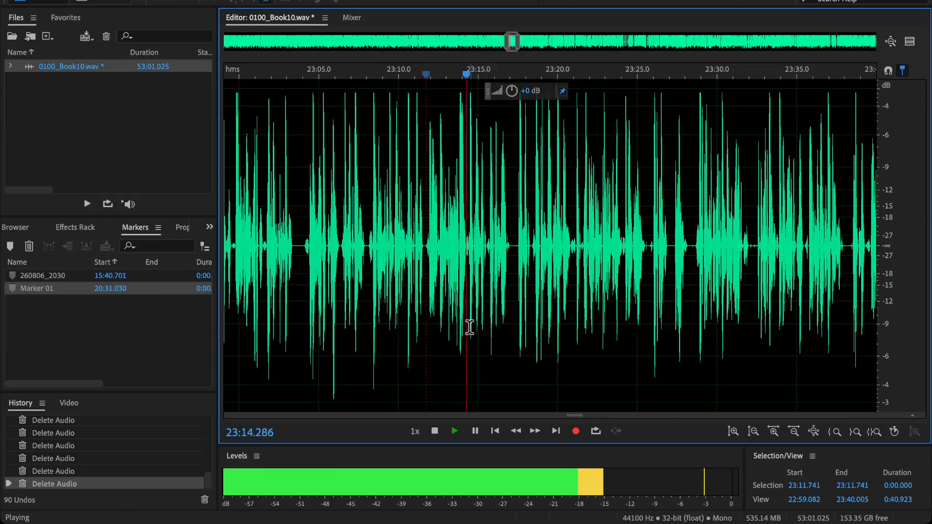
# Listen on to about 23:18.3, delete the words from about 23:15.6 to 23:18.3, and play back from about 23:14.9.
pyautogui.scroll(4, 483, 305)
pyautogui.moveTo(586, 286); pyautogui.dragTo(542, 267)
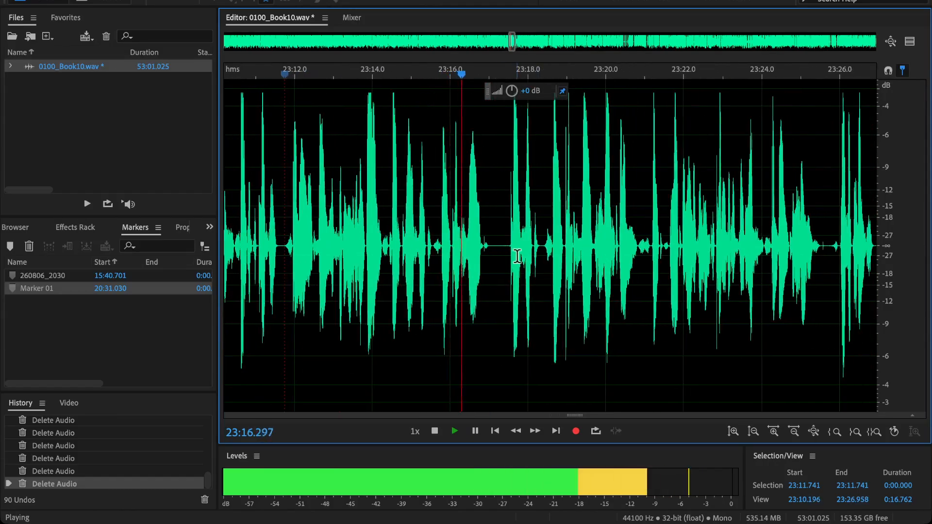
pyautogui.scroll(1, 517, 258)
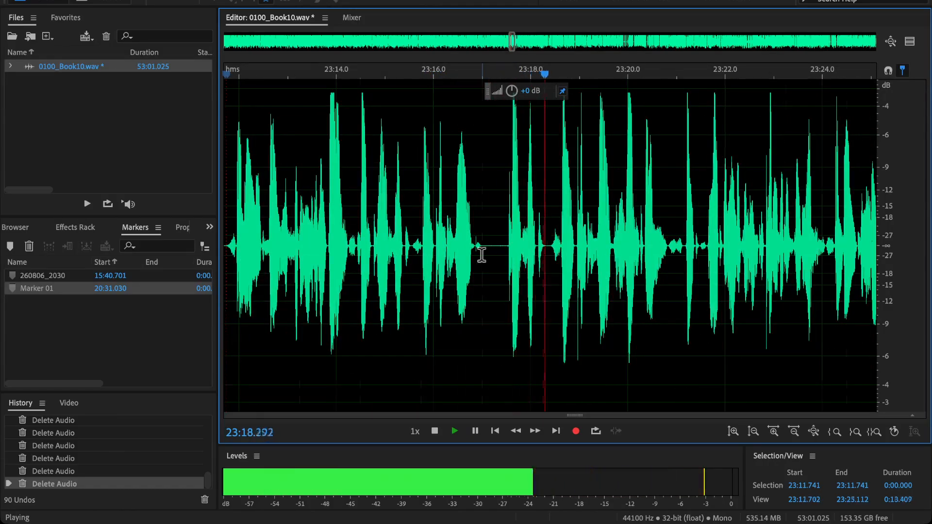
pyautogui.scroll(3, 412, 253)
pyautogui.press('space')
pyautogui.moveTo(379, 252); pyautogui.dragTo(639, 314)
pyautogui.press('Delete')
pyautogui.click(313, 167)
pyautogui.press('space')
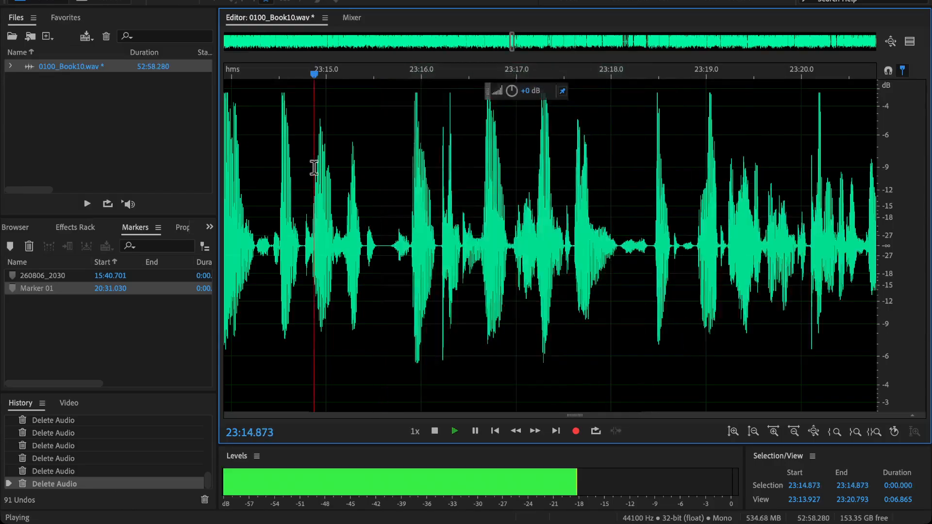
# Listen on to about 23:22.8, then audition the narration from about 23:29.9 and from about 23:25.7.
pyautogui.scroll(-6, 364, 209)
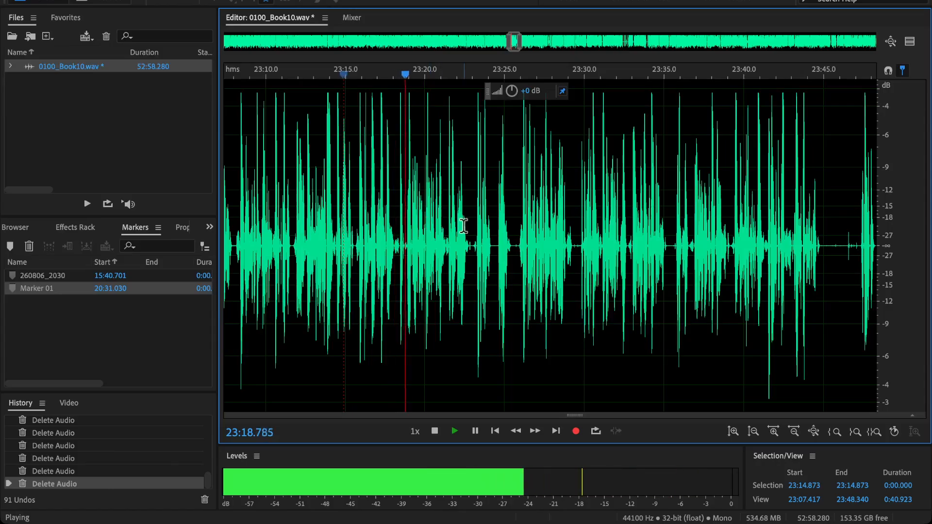
pyautogui.scroll(3, 481, 231)
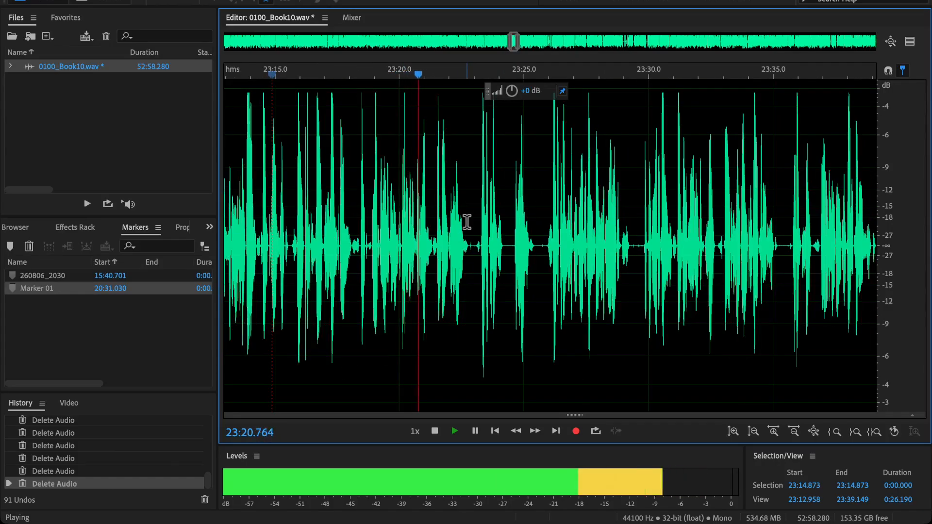
pyautogui.scroll(2, 502, 261)
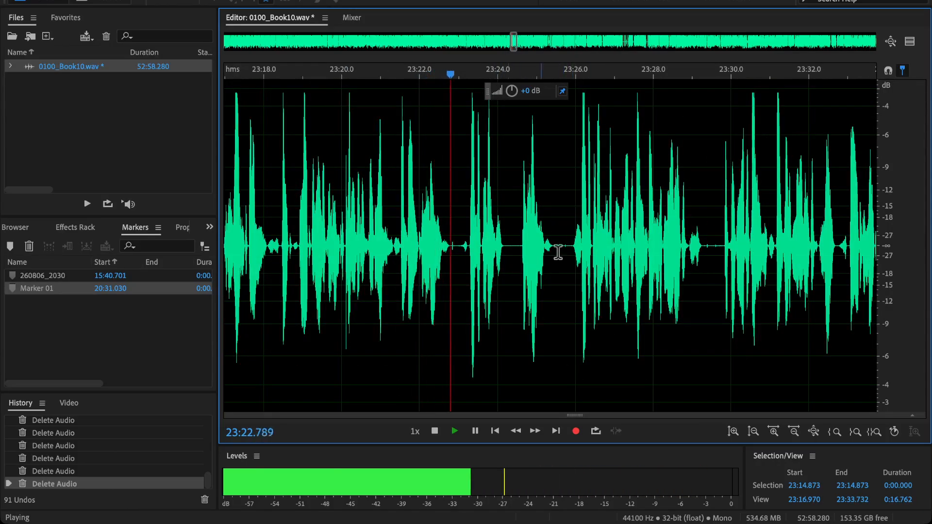
pyautogui.press('space')
pyautogui.click(727, 249)
pyautogui.press('space')
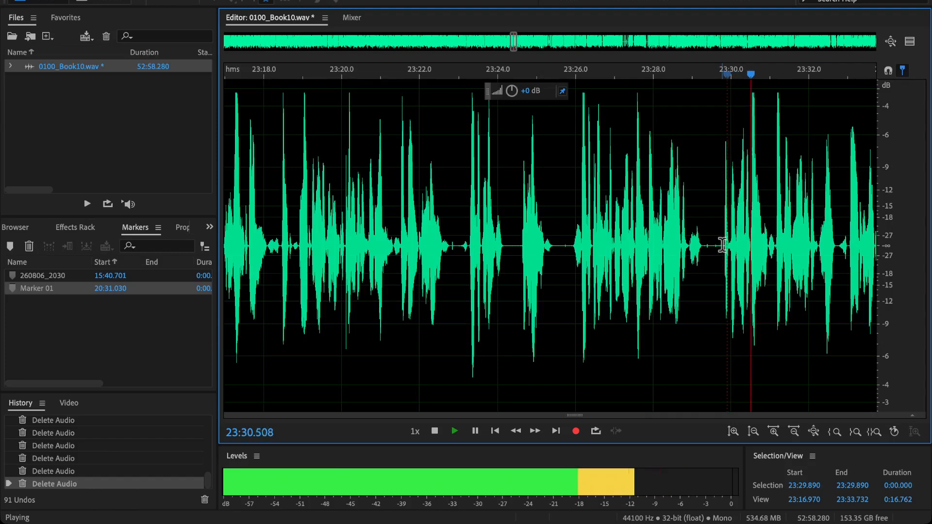
pyautogui.click(654, 238)
pyautogui.click(554, 238)
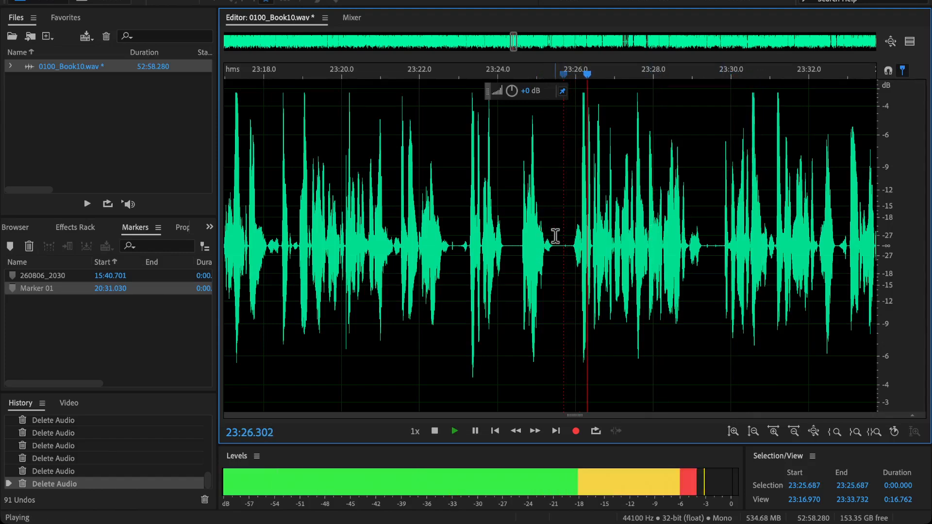
pyautogui.press('space')
# Delete the words from about 23:22.8 to 23:25.4 and play back from about 23:21.1 to 23:28.
pyautogui.moveTo(554, 238); pyautogui.dragTo(448, 280)
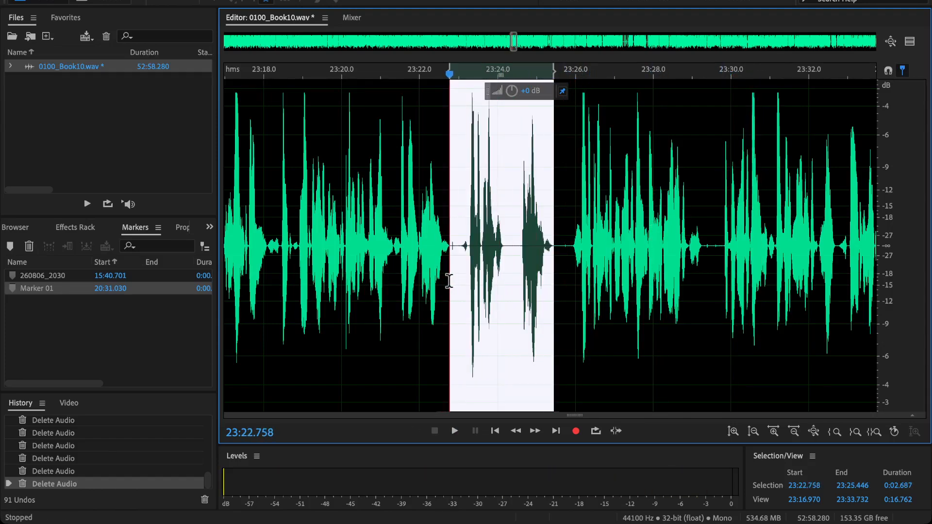
pyautogui.press('Delete')
pyautogui.click(384, 257)
pyautogui.press('space')
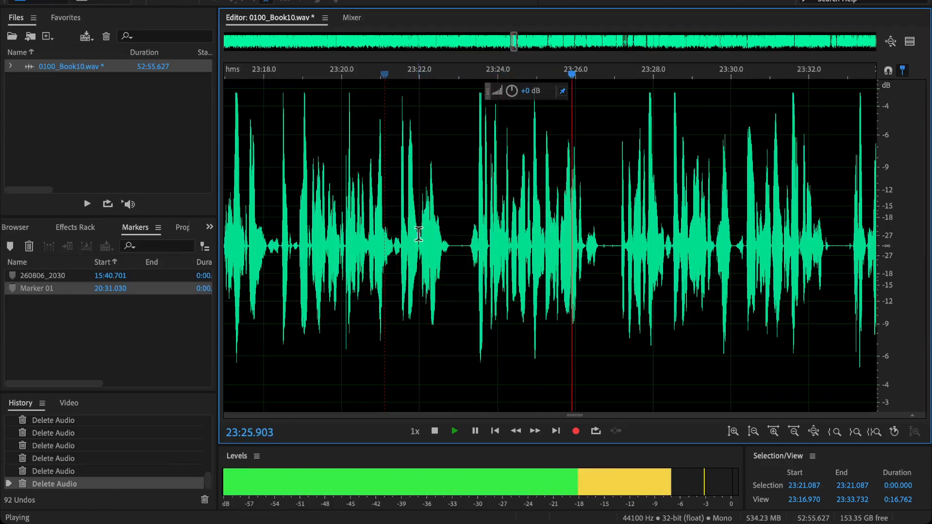
pyautogui.scroll(-3, 524, 206)
pyautogui.scroll(3, 597, 261)
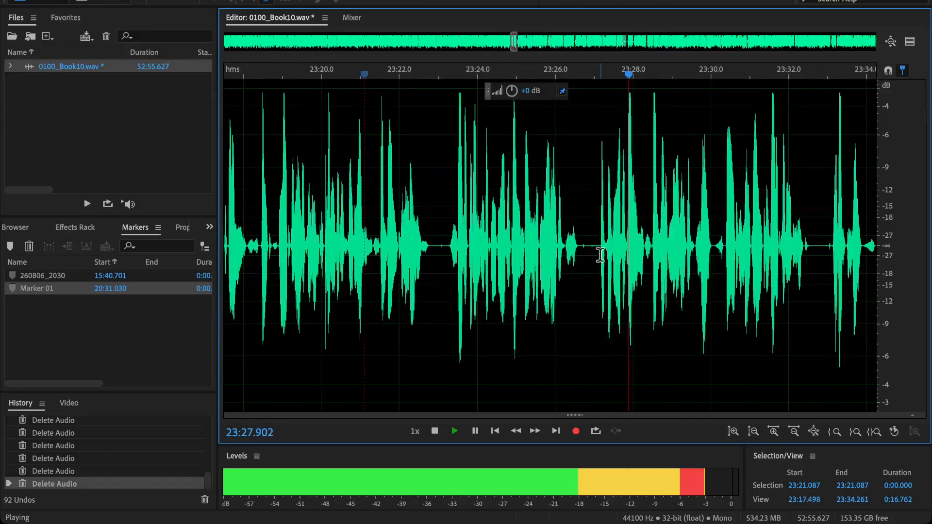
pyautogui.press('space')
# Move Marker 01 to 23:19.378, near the last edited passage, and save the file.
pyautogui.scroll(-8, 433, 221)
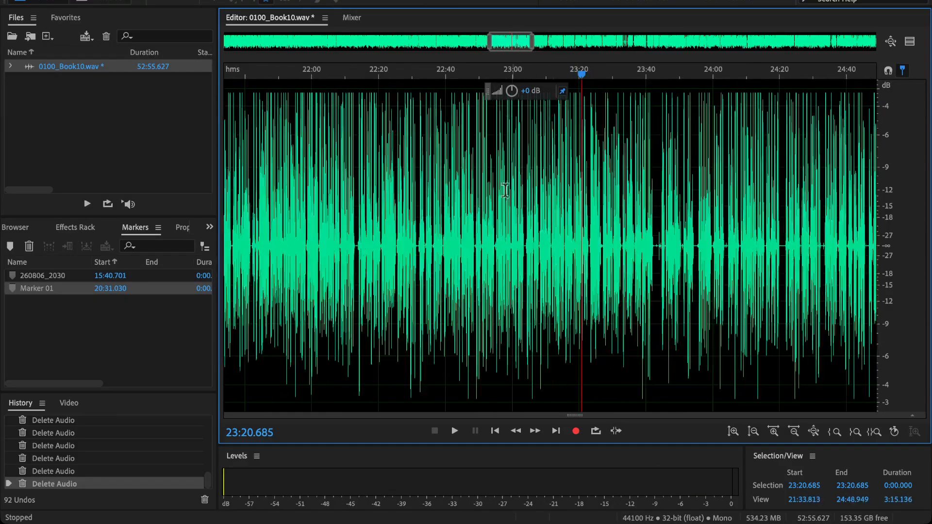
pyautogui.scroll(-2, 531, 41)
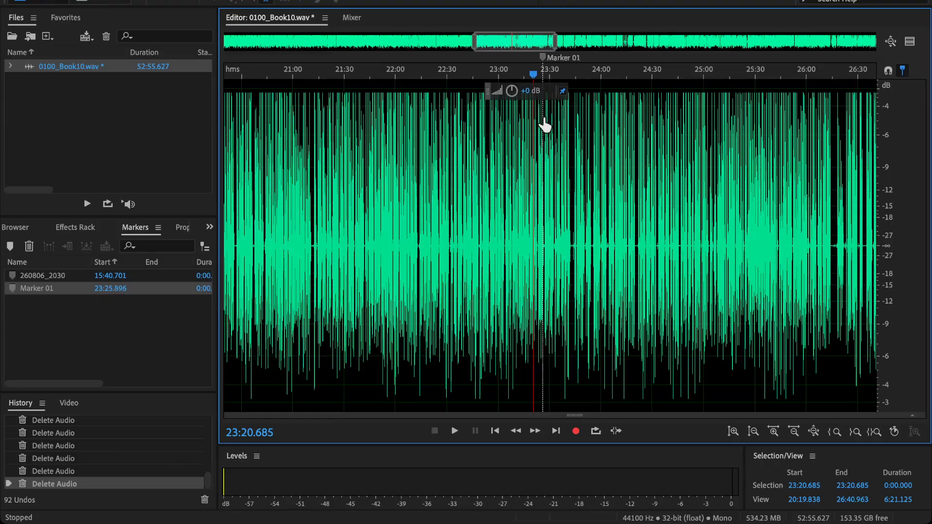
pyautogui.scroll(6, 529, 206)
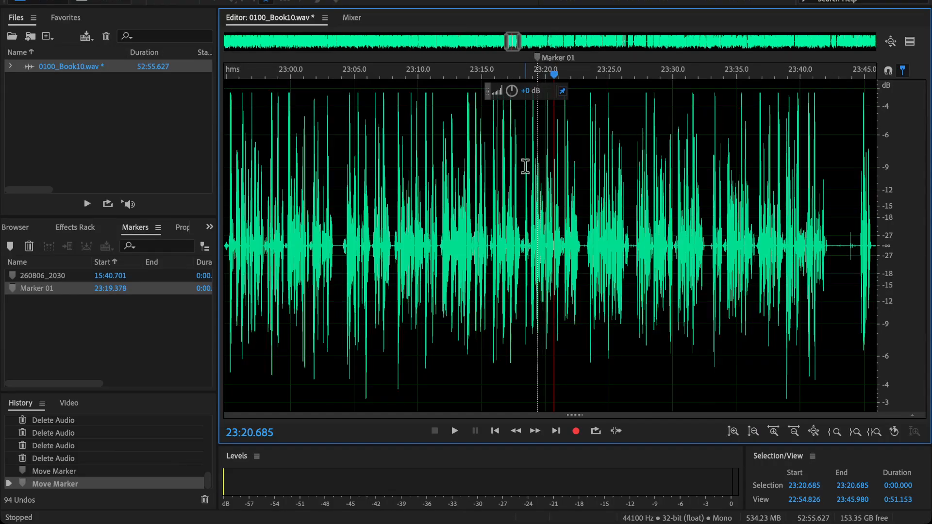
pyautogui.hotkey('ctrl', 's')
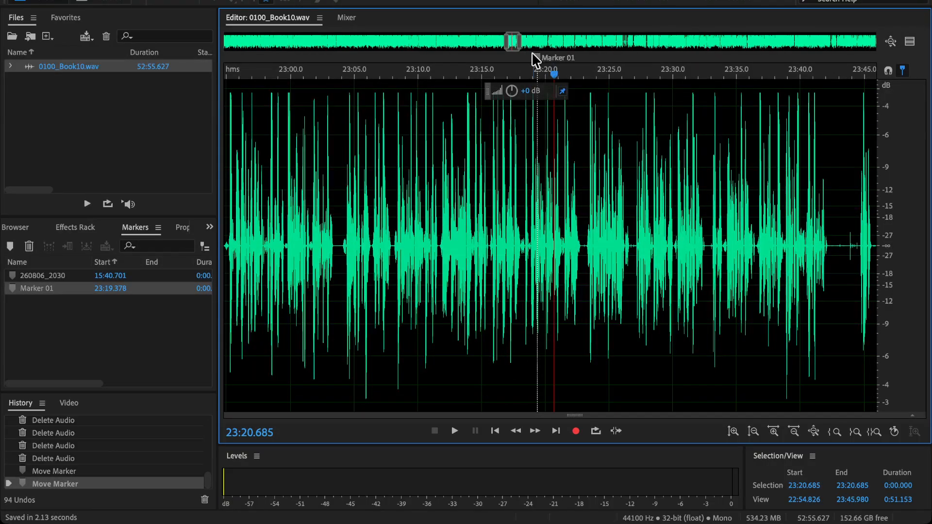
# Rename Marker 01 as 260808_2019 and save the file again.
pyautogui.rightClick(536, 60)
pyautogui.click(553, 85)
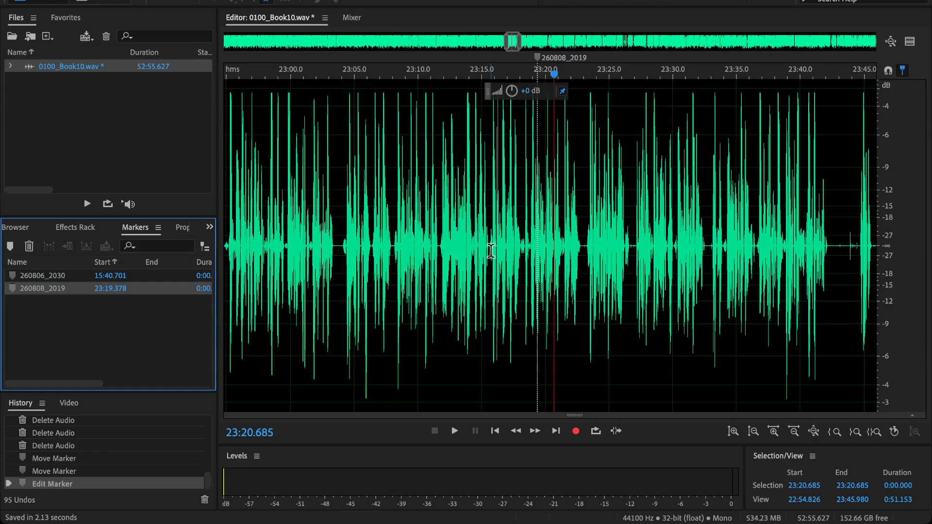
pyautogui.hotkey('ctrl', 's')
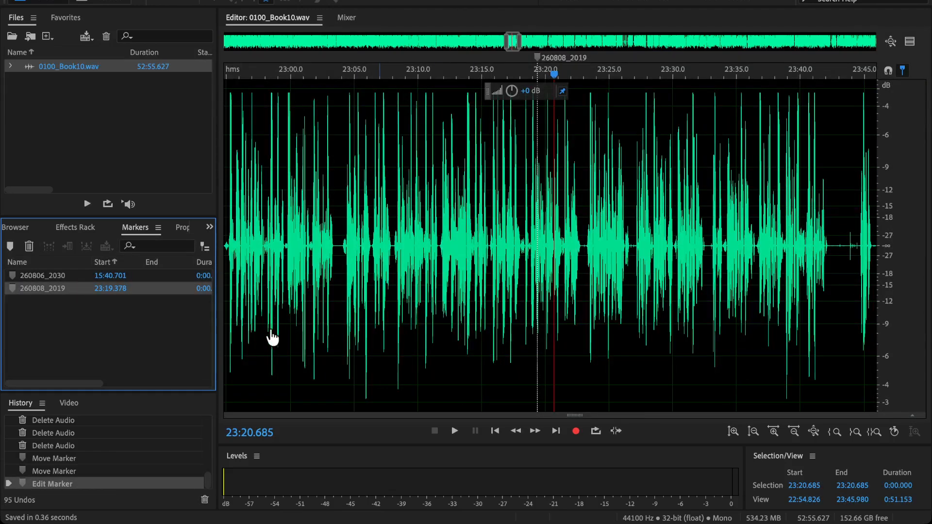